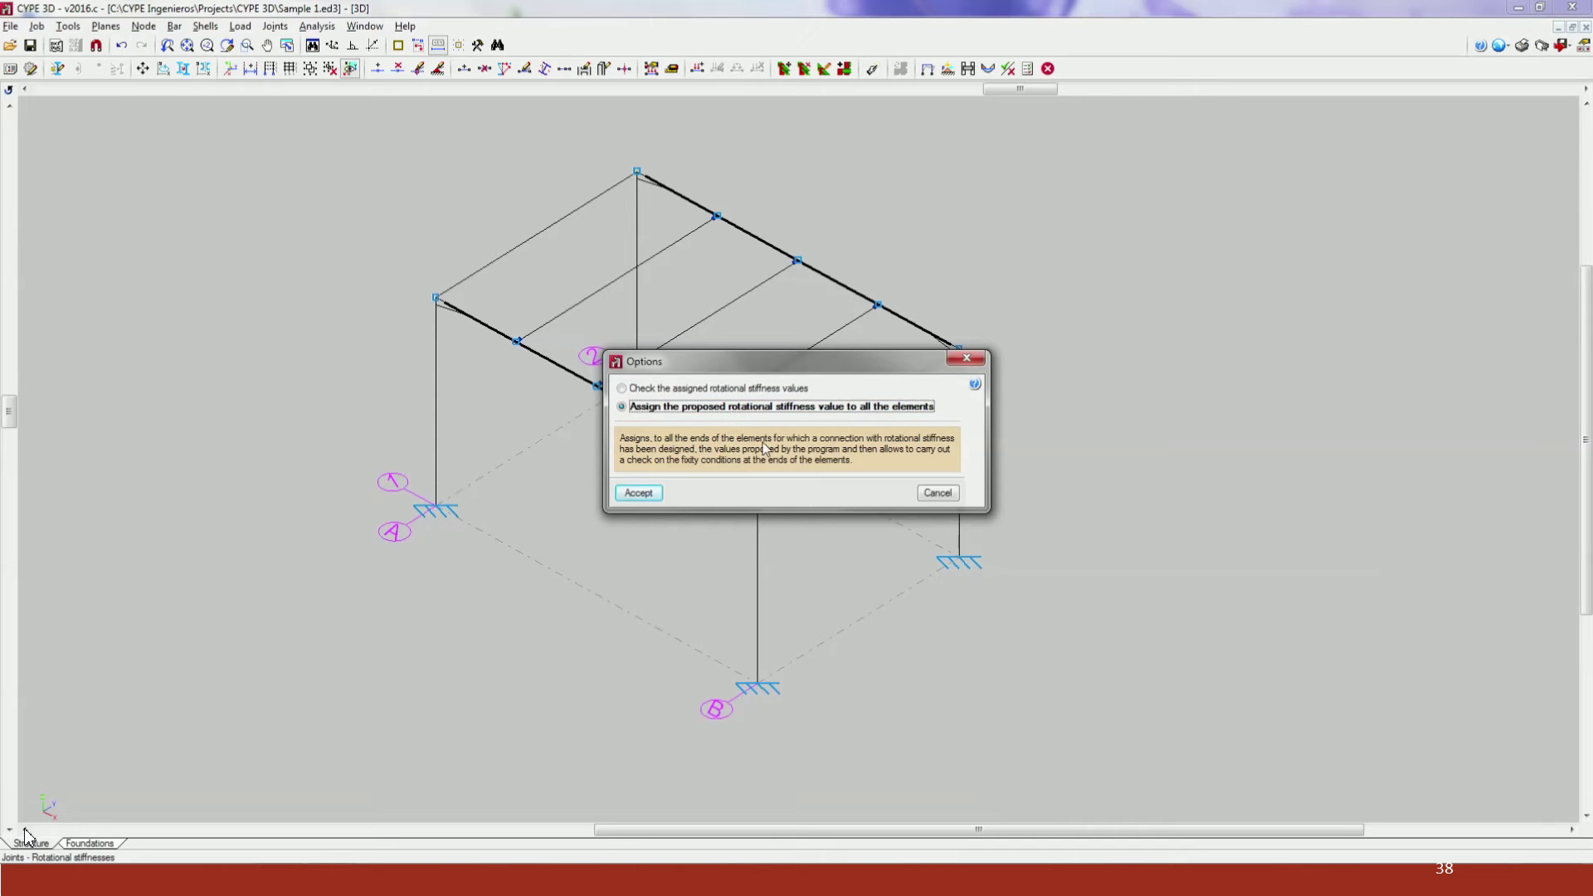
- Assign the proposed rotational stiffness value to all elements and re-analyse the structure without dimensioning sections, resolving all nodes with bolted connections
{"action": "left_click", "coordinate": [636, 493]}
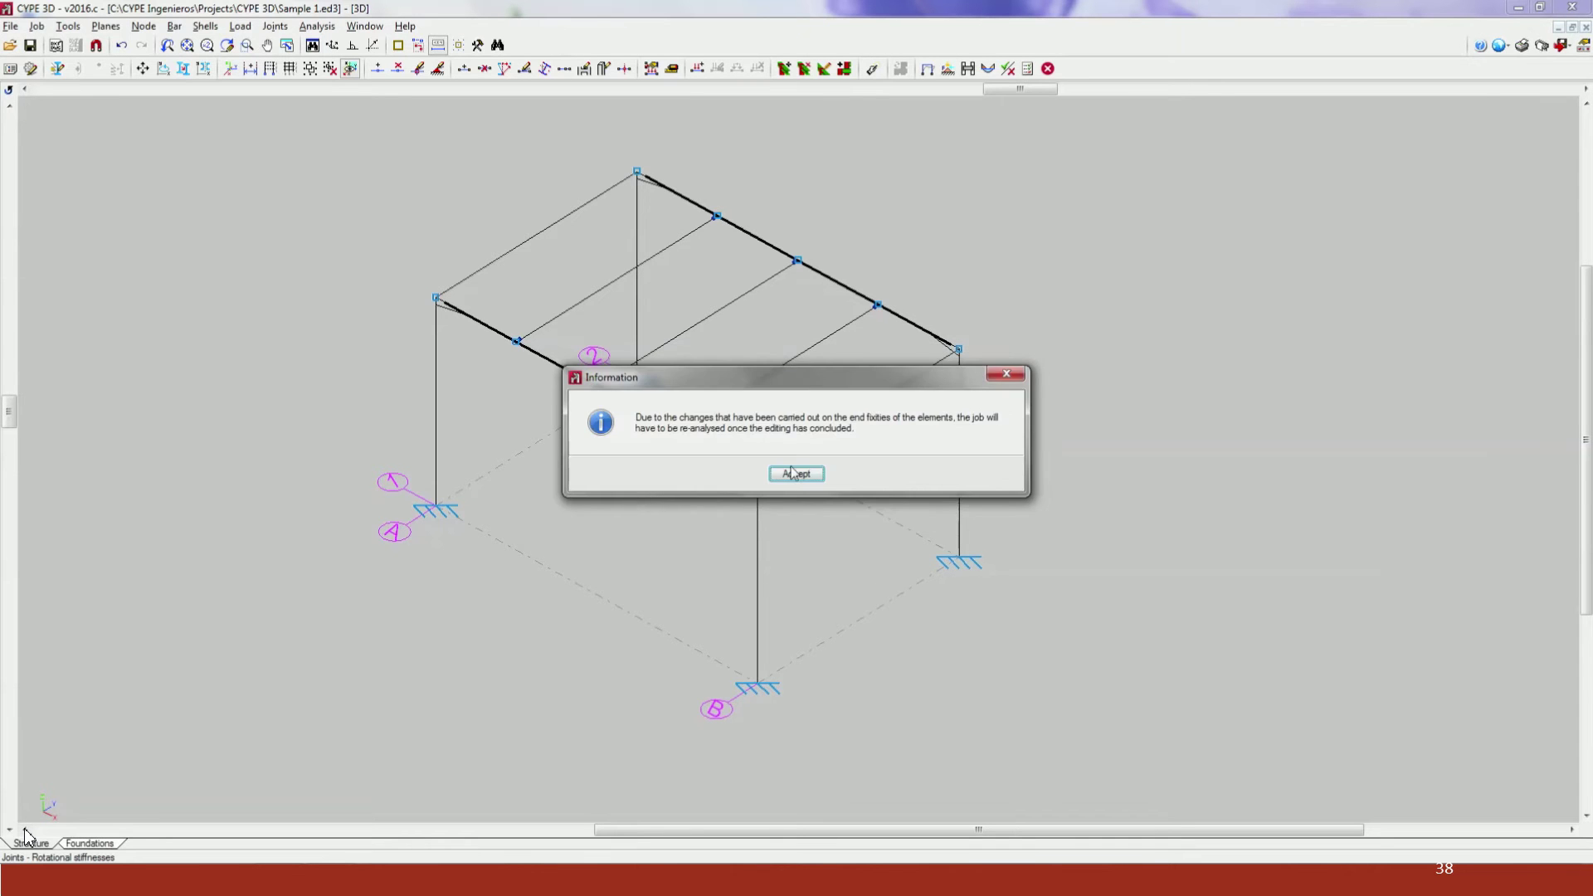
{"action": "left_click", "coordinate": [796, 473]}
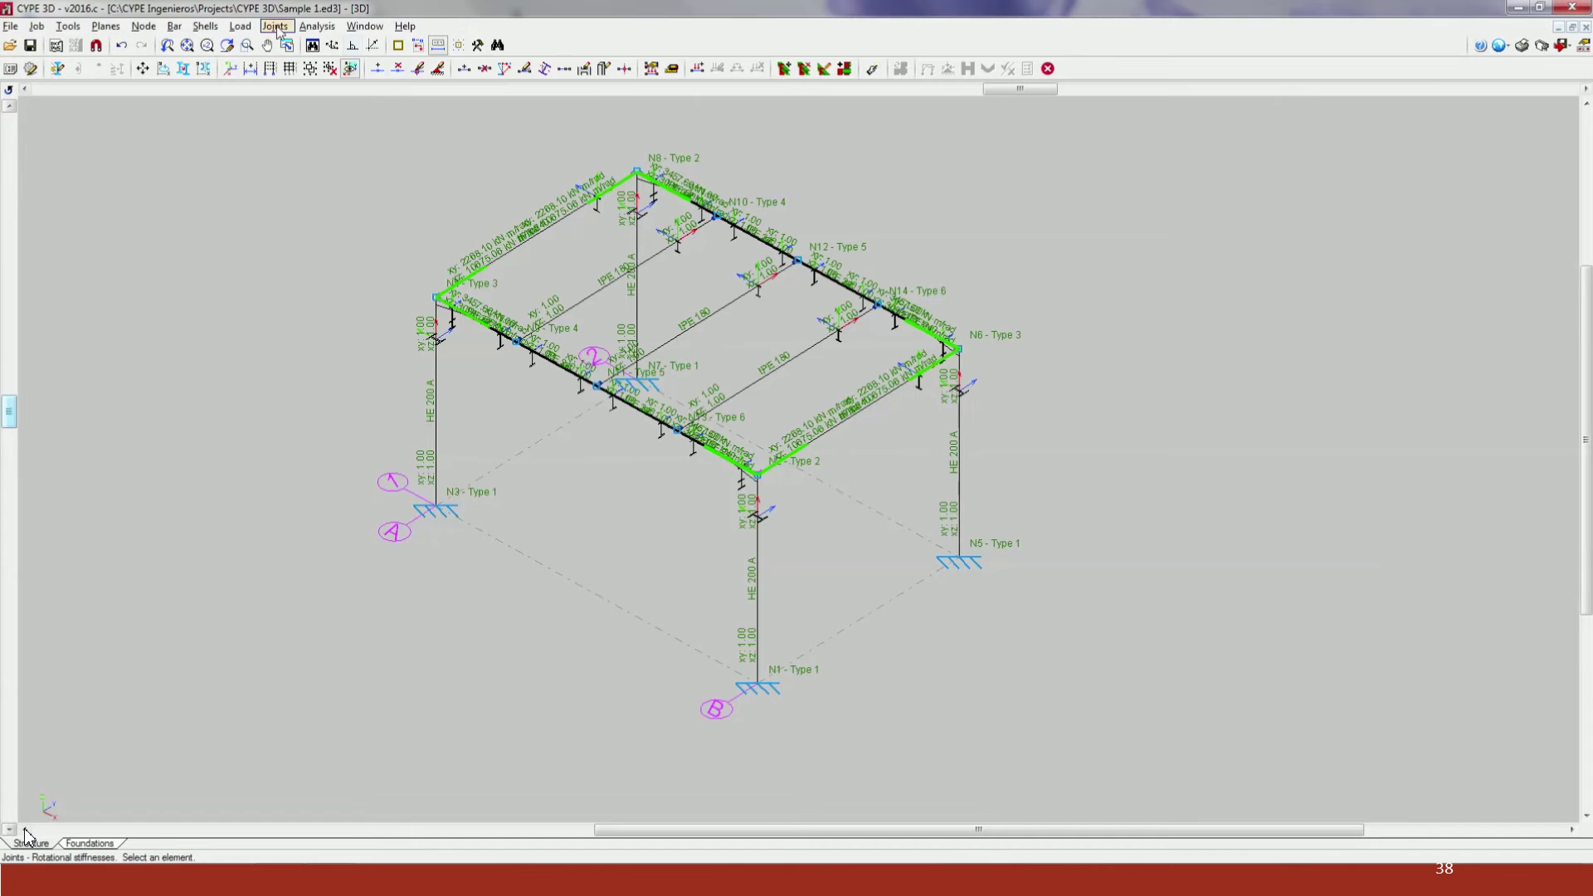
{"action": "left_click", "coordinate": [315, 27]}
{"action": "left_click", "coordinate": [350, 46]}
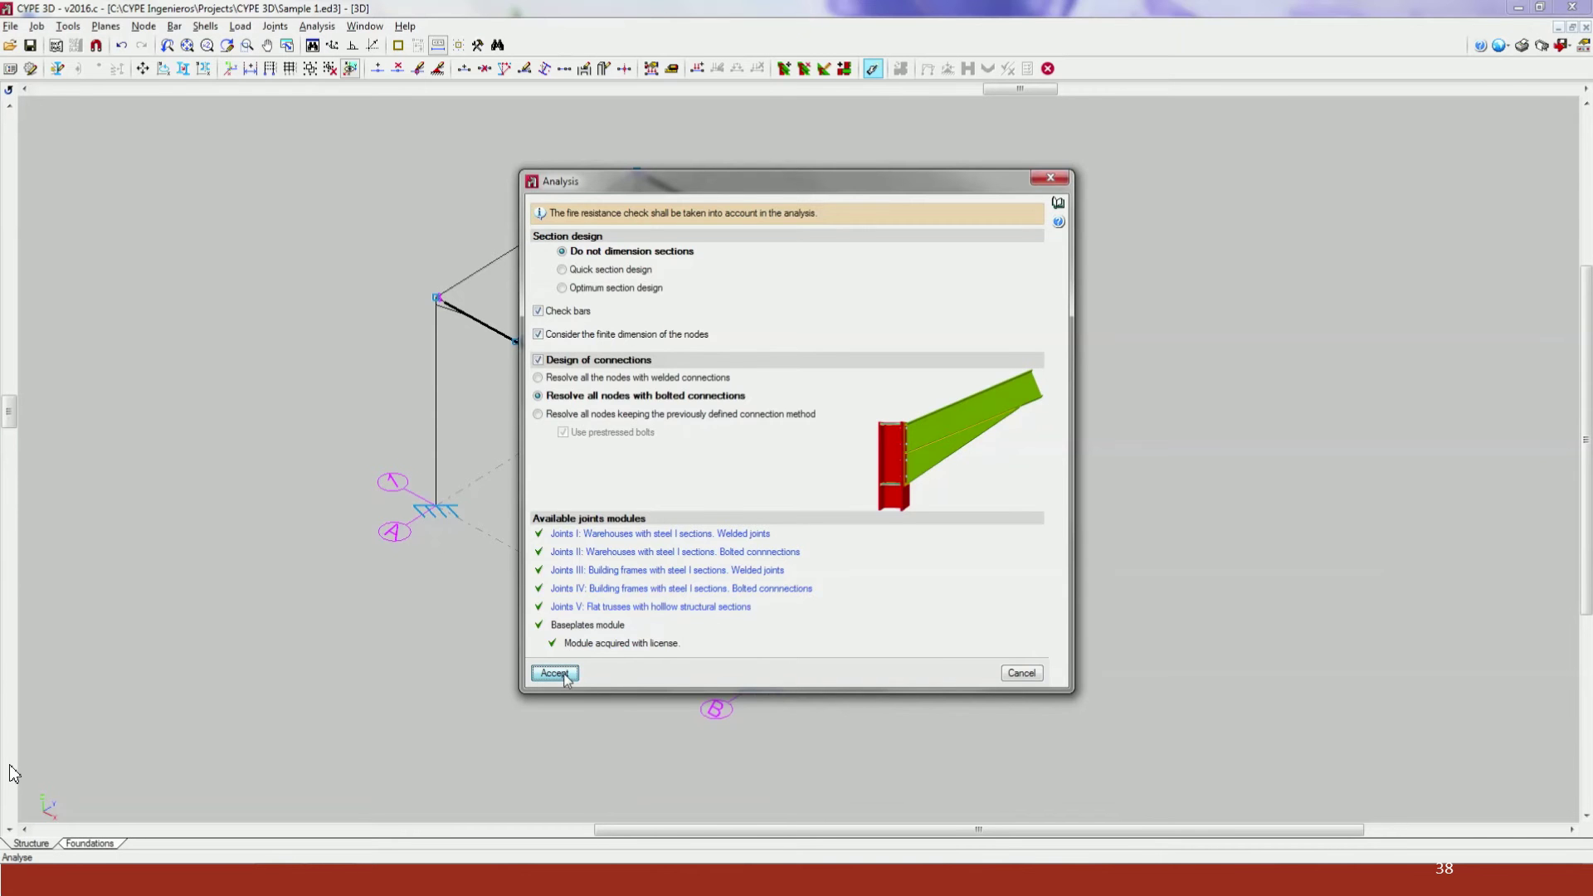
{"action": "left_click", "coordinate": [556, 673]}
{"action": "left_click", "coordinate": [793, 472]}
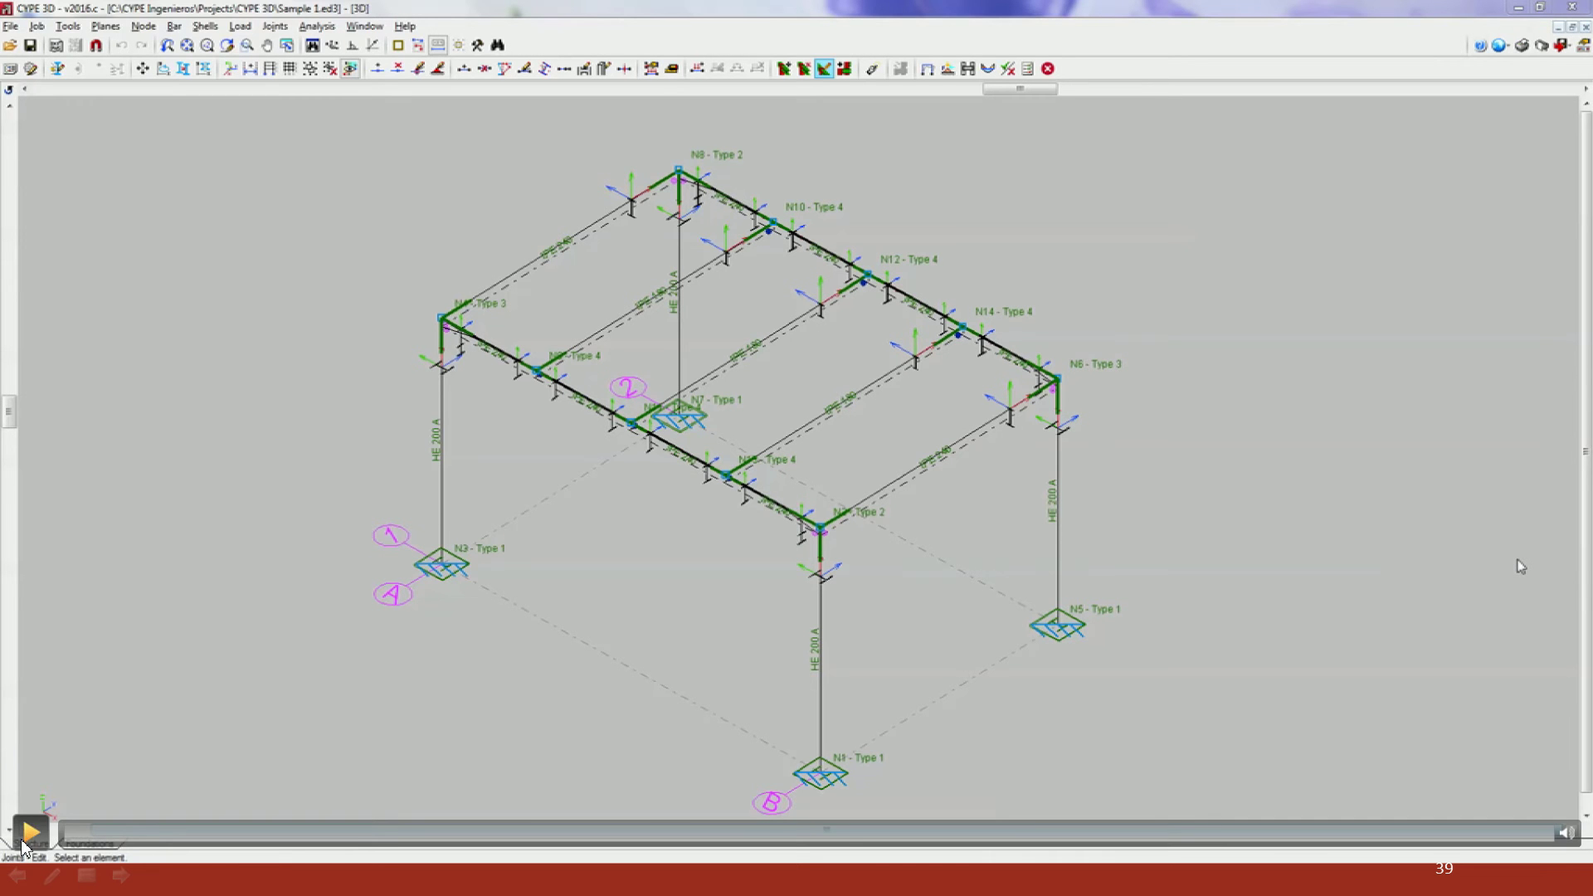
{"action": "left_click", "coordinate": [28, 836]}
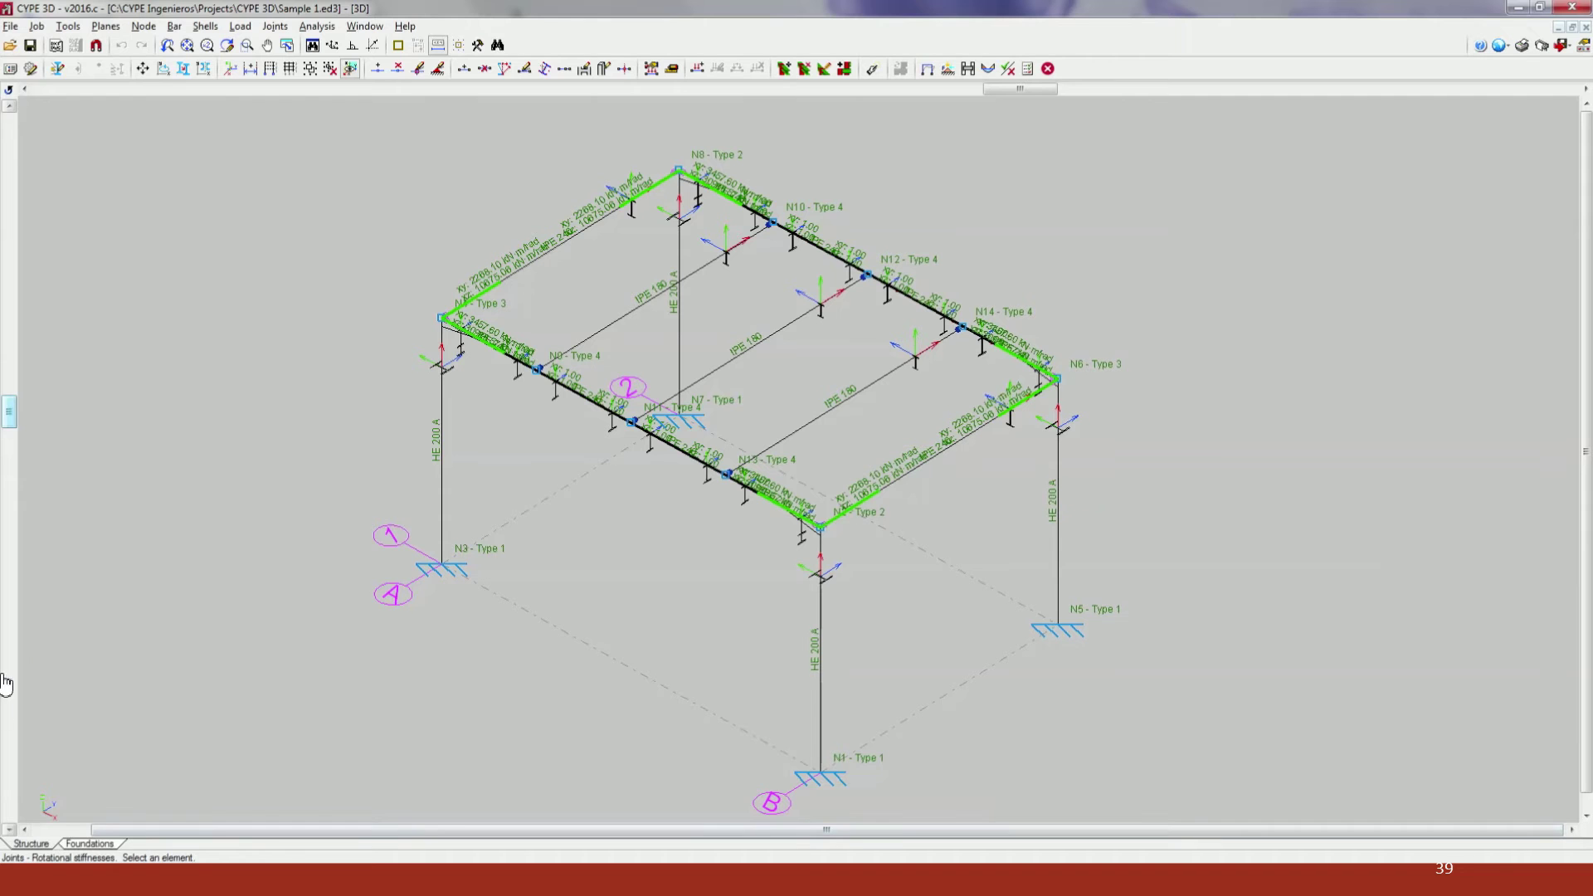
{"action": "mouse_move", "coordinate": [25, 821]}
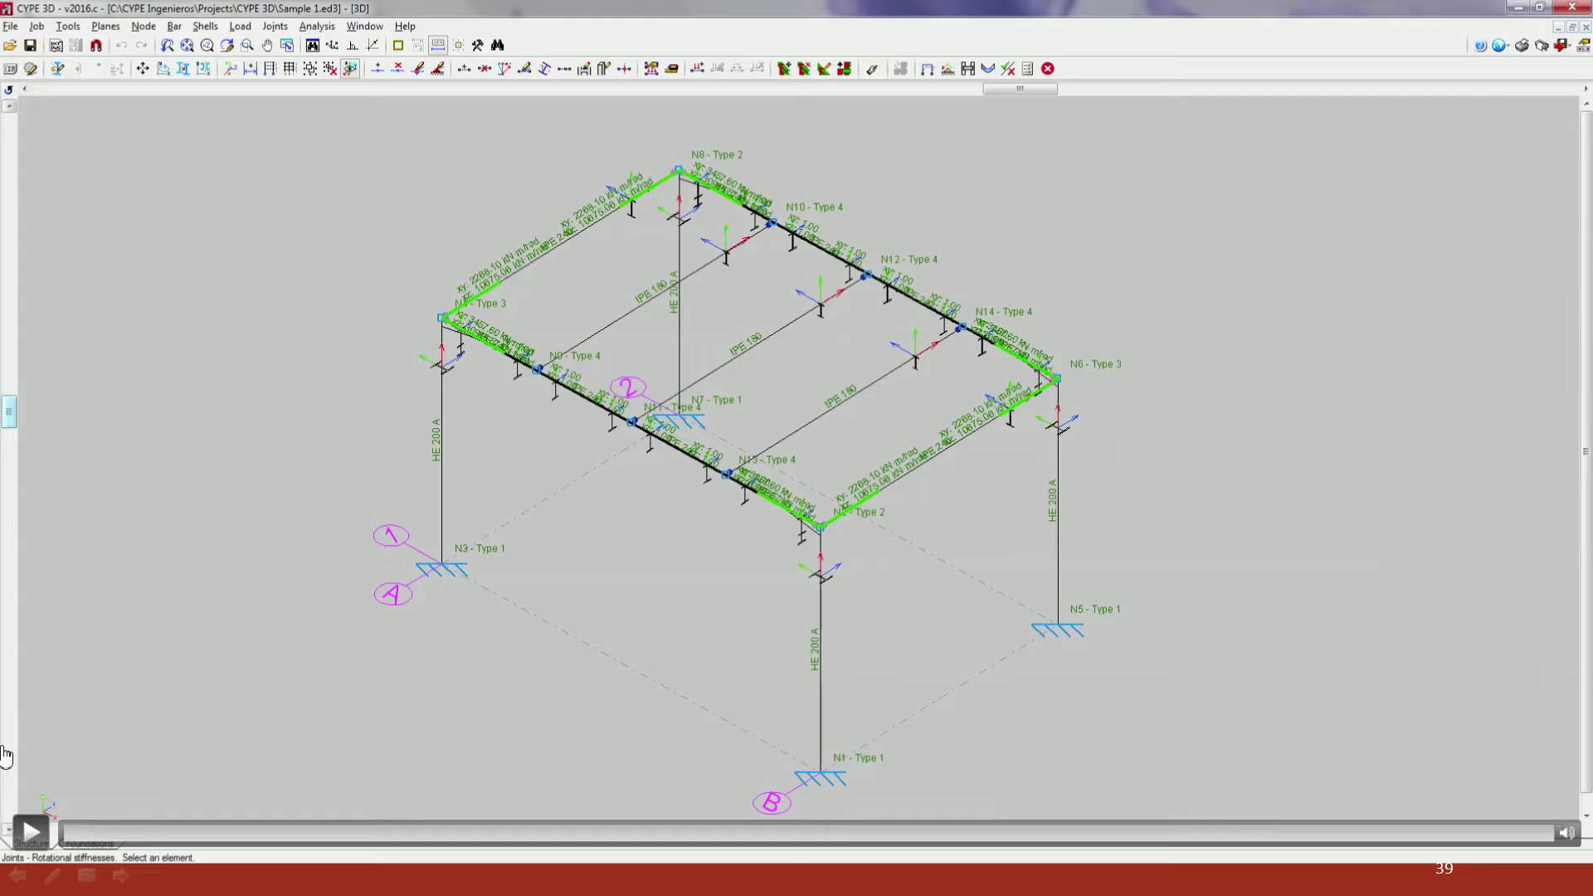
{"action": "key", "text": "Right"}
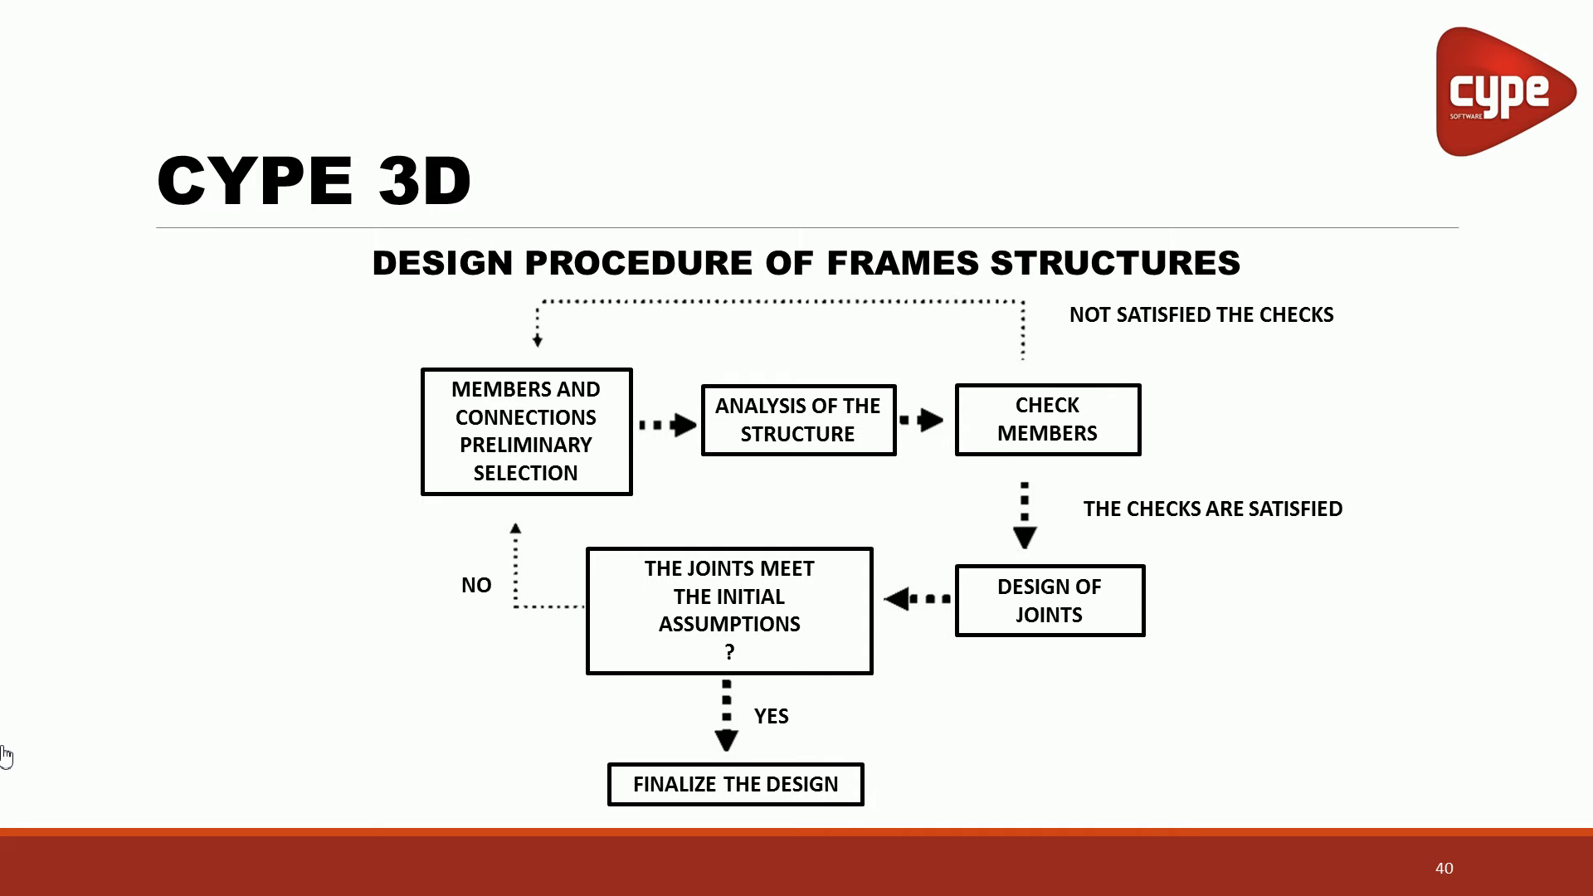
{"action": "key", "text": "Right"}
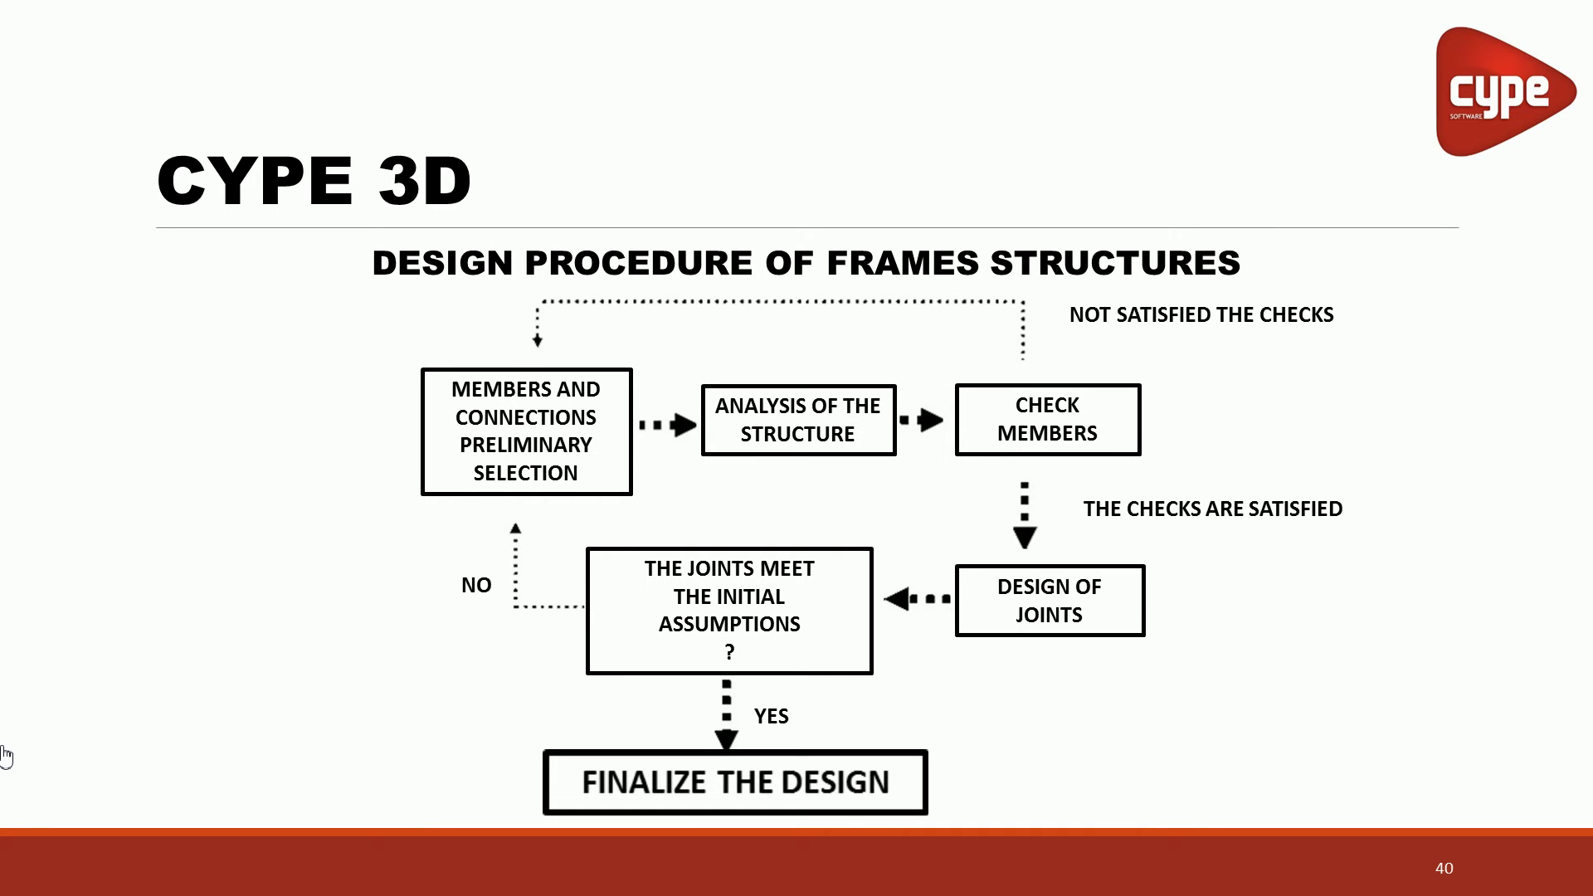
{"action": "key", "text": "Right"}
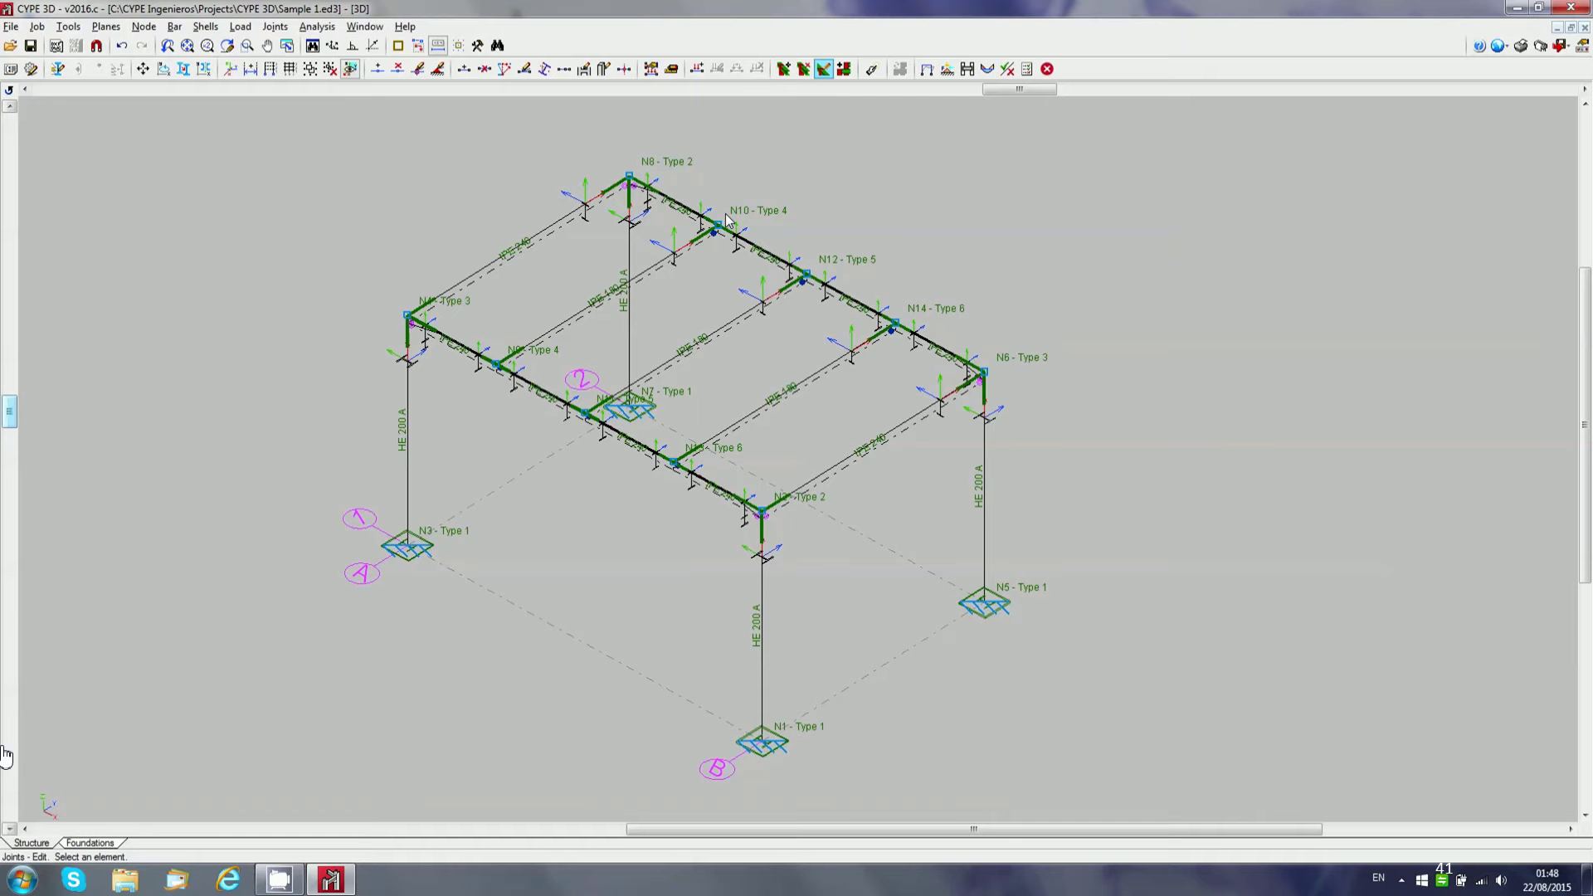
{"action": "mouse_move", "coordinate": [7, 847]}
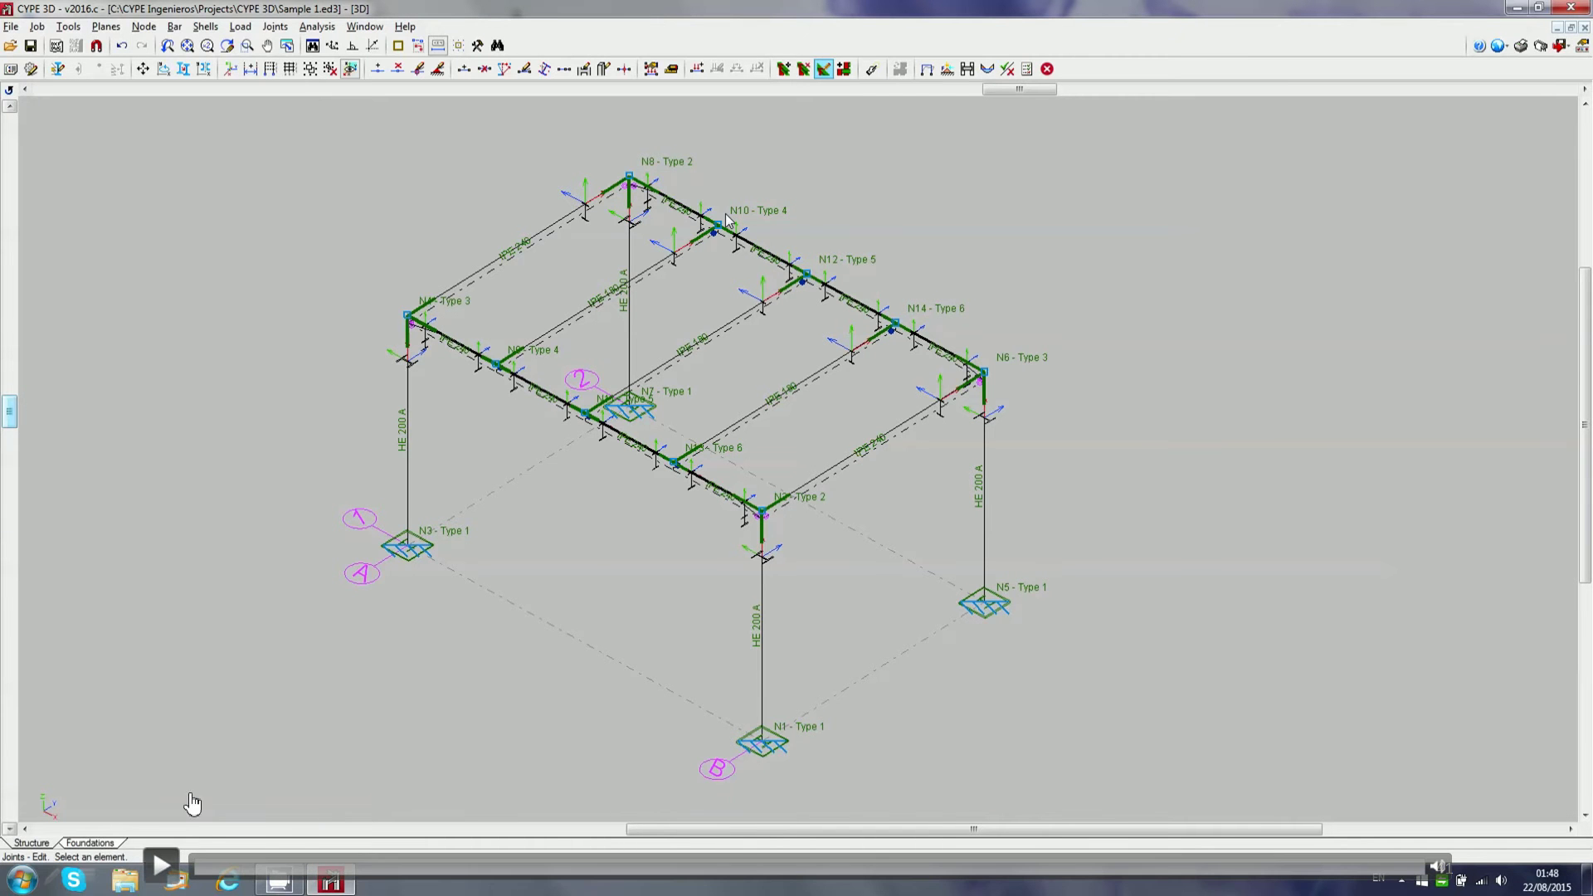
{"action": "left_click", "coordinate": [160, 866]}
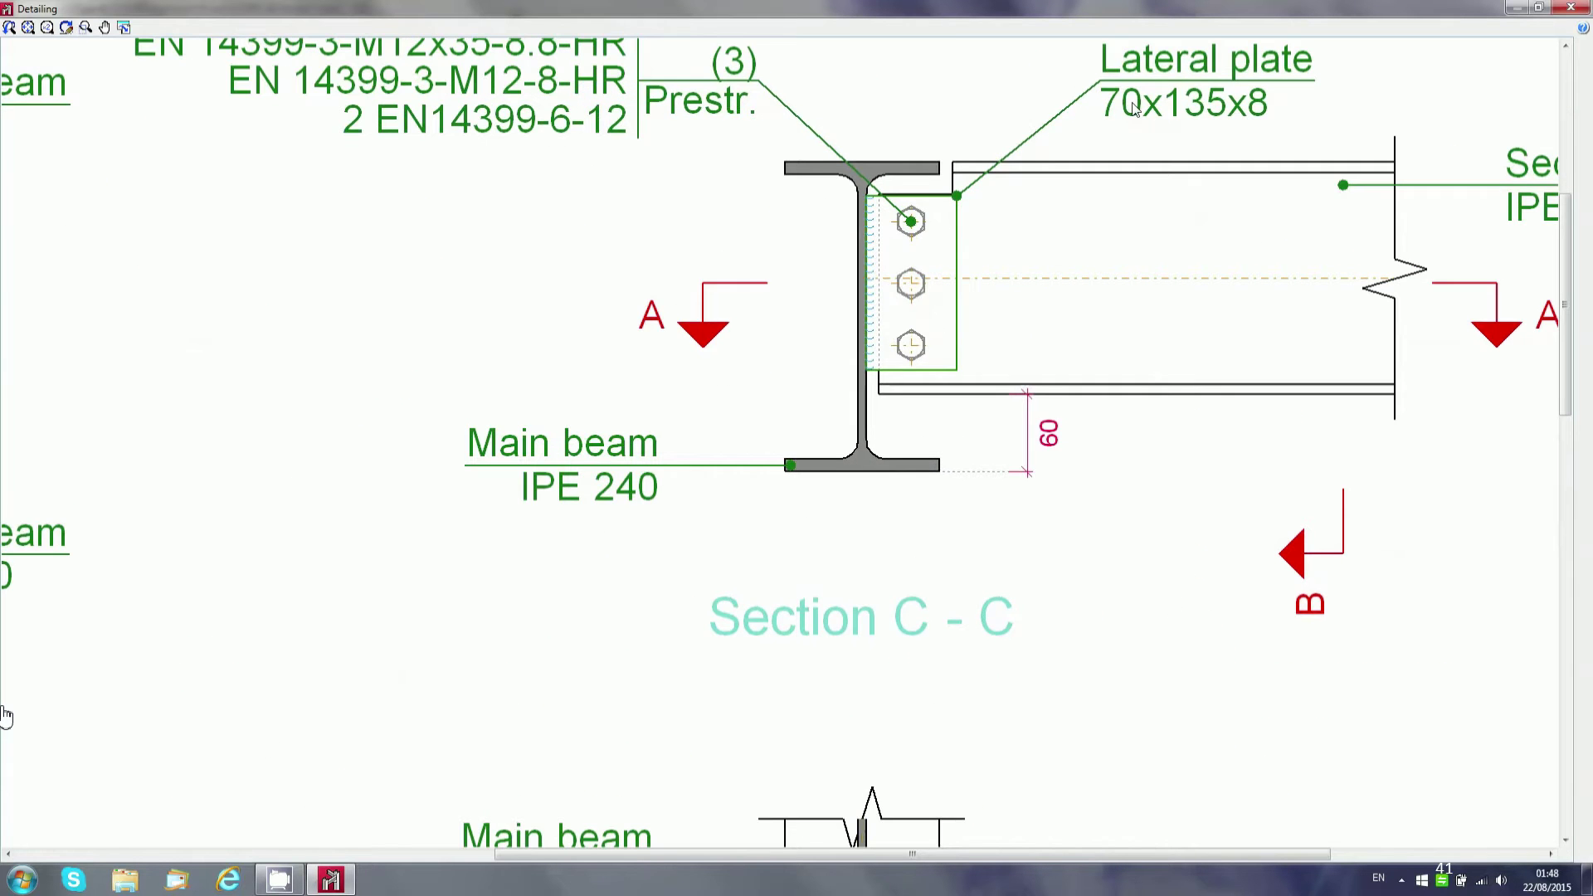
- Close the detailing drawing of the Type 4 secondary beam connection and accept the connection
{"action": "left_click", "coordinate": [1560, 9]}
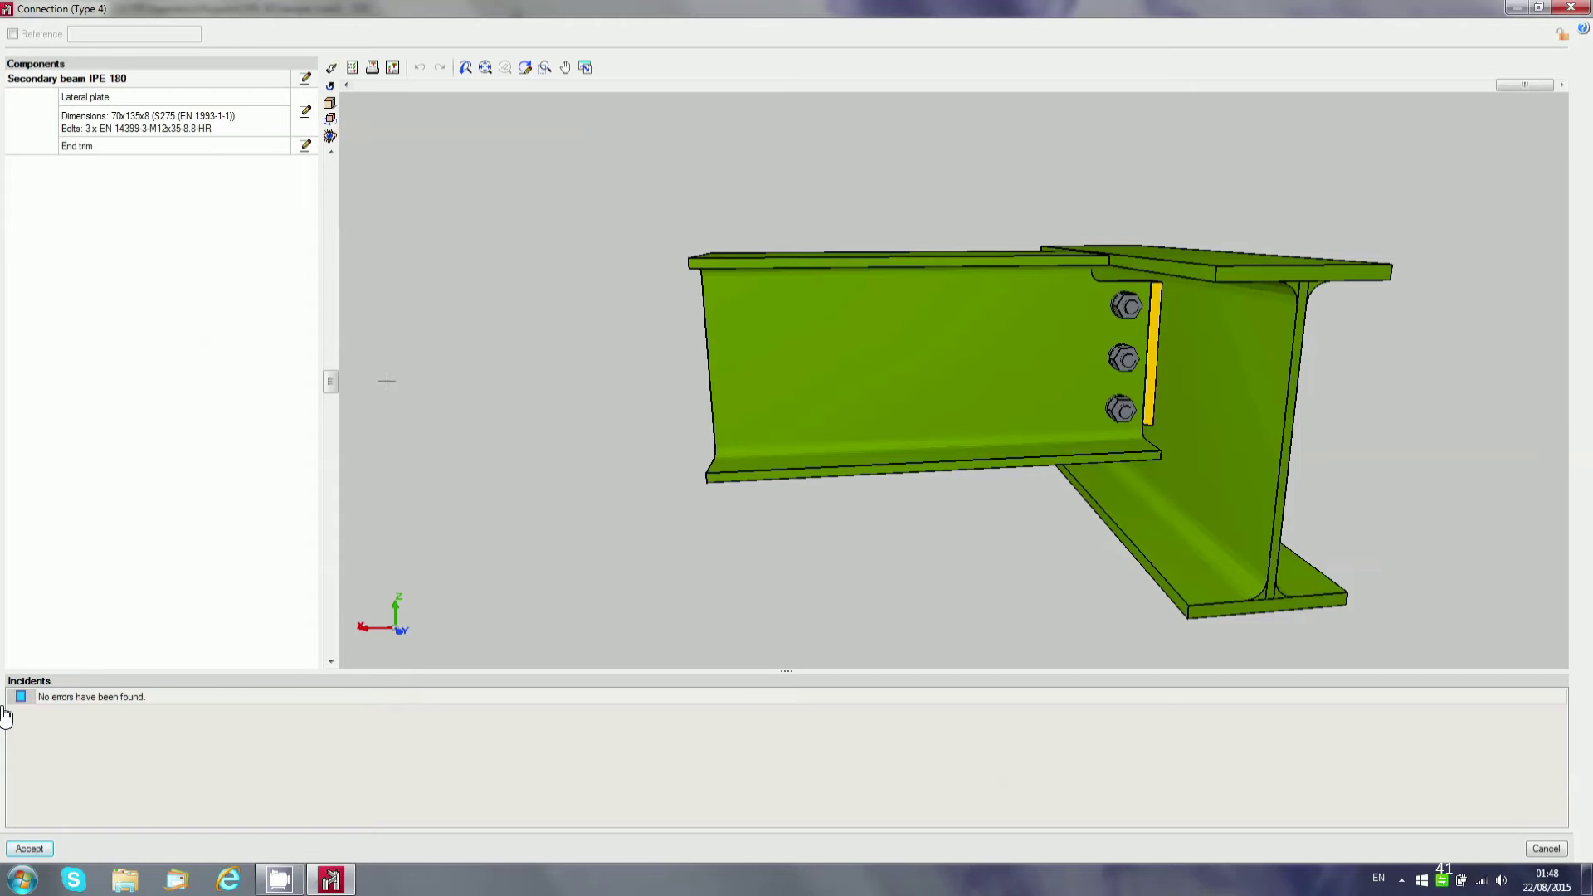
{"action": "left_click", "coordinate": [48, 850]}
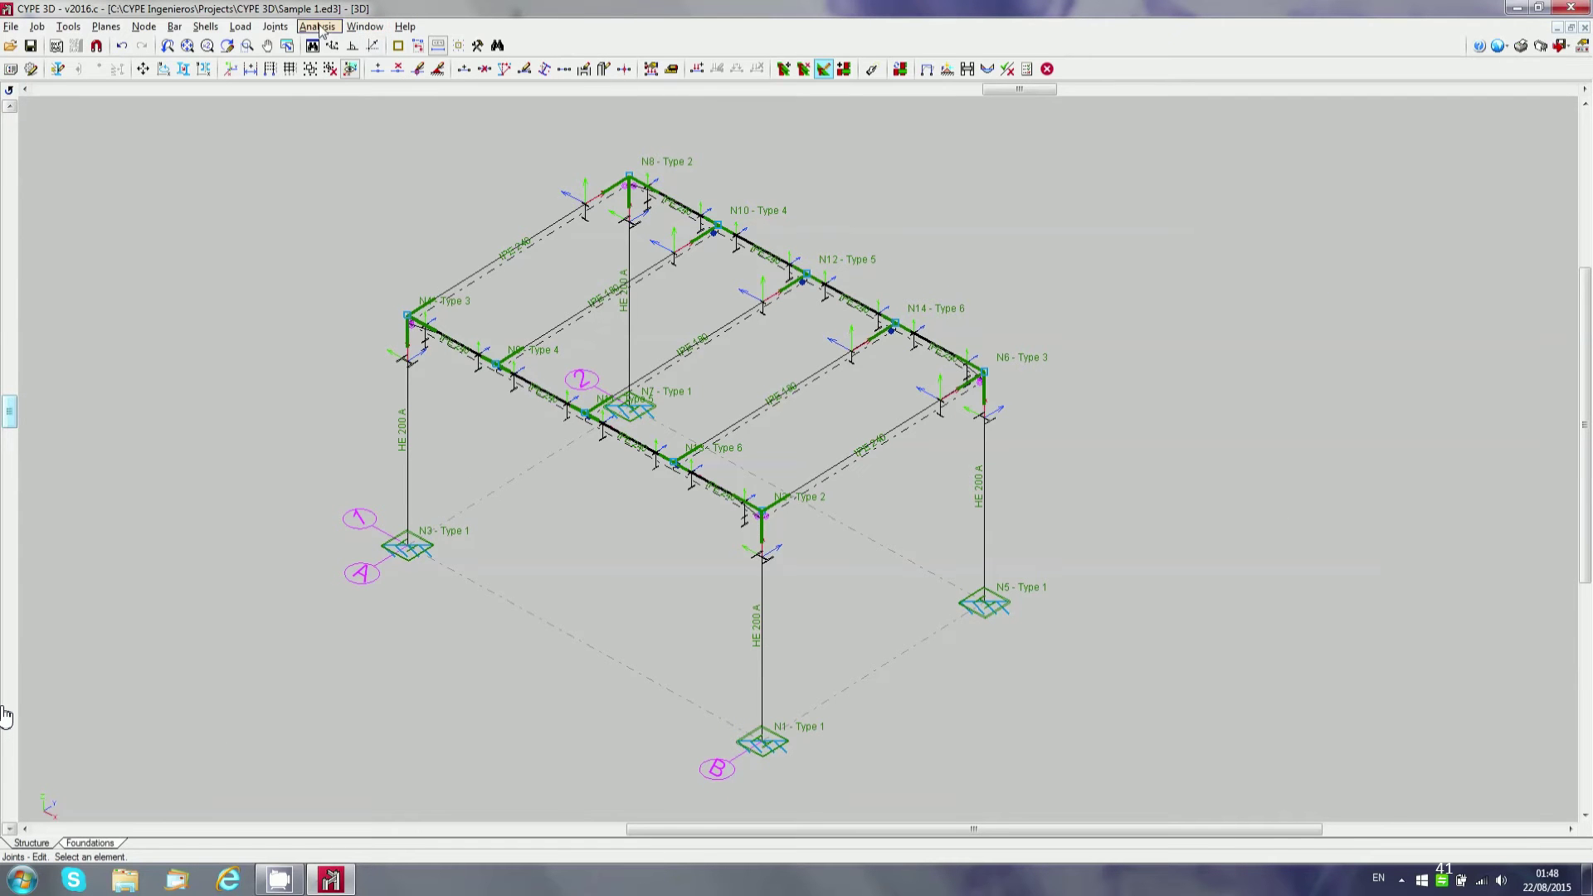
- Open the Type 3 corner connection at node N4 and examine the haunch detail in its detailing drawing
{"action": "left_click", "coordinate": [409, 317]}
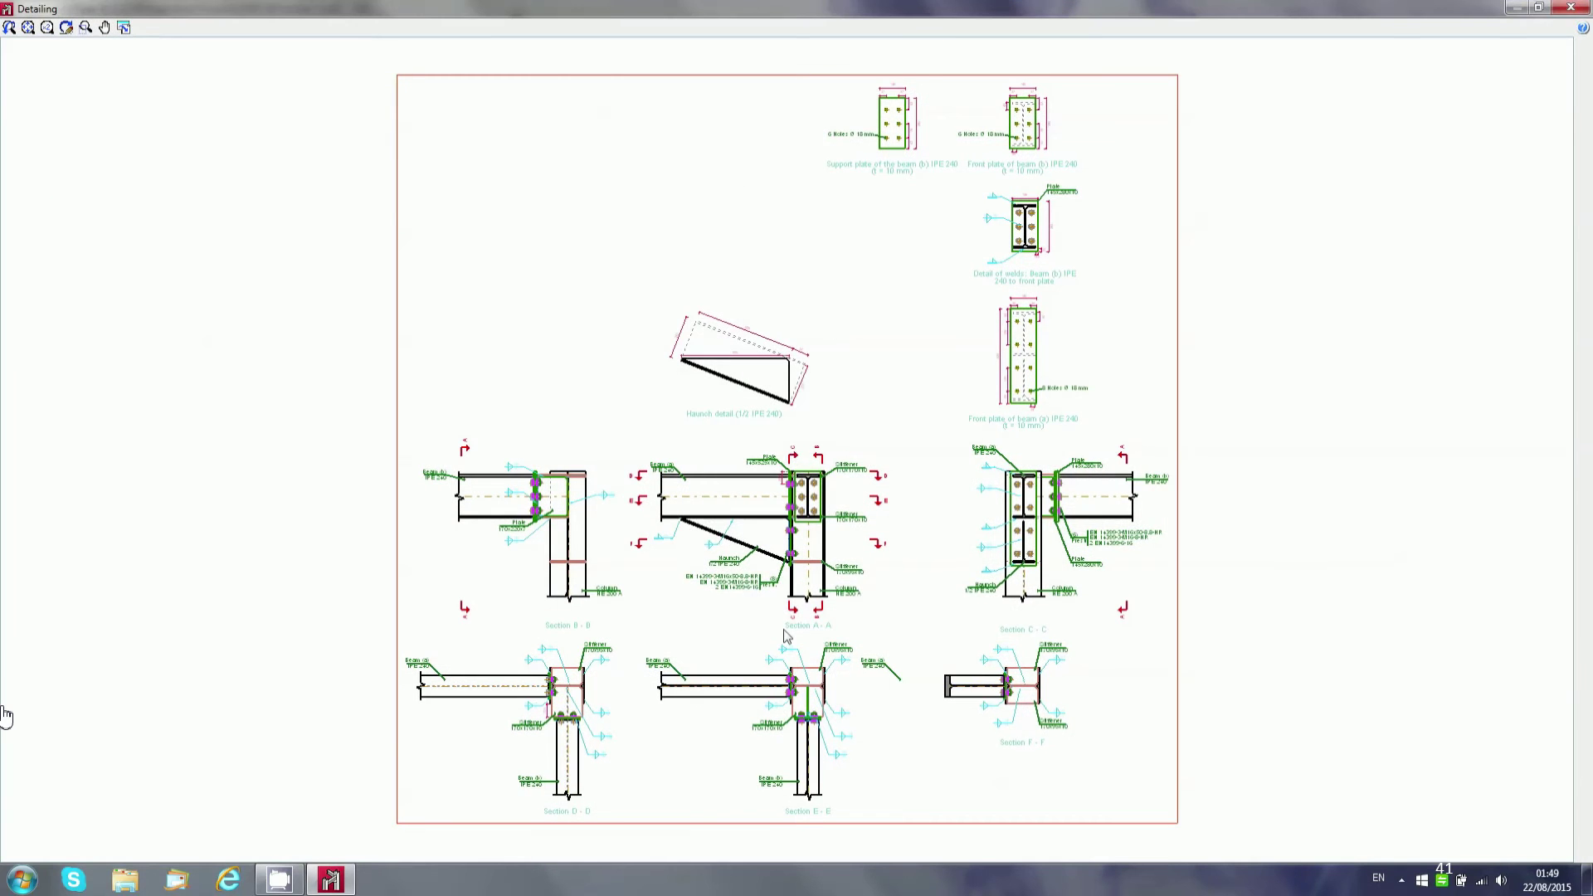
{"action": "scroll", "coordinate": [785, 631], "scroll_direction": "up", "scroll_amount": 5}
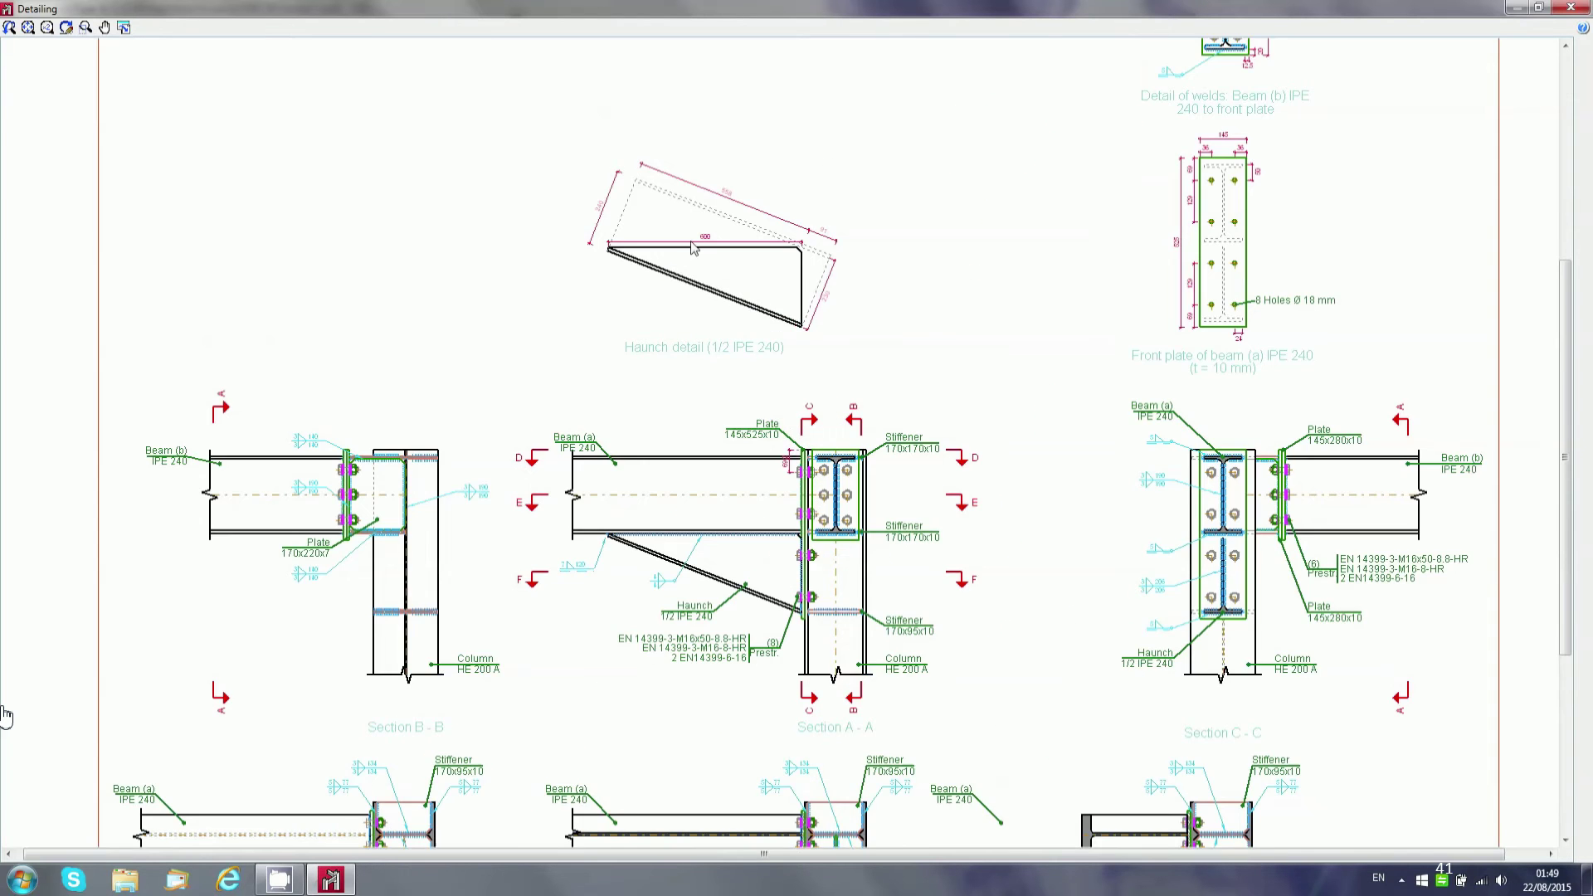
{"action": "scroll", "coordinate": [693, 248], "scroll_direction": "up", "scroll_amount": 4}
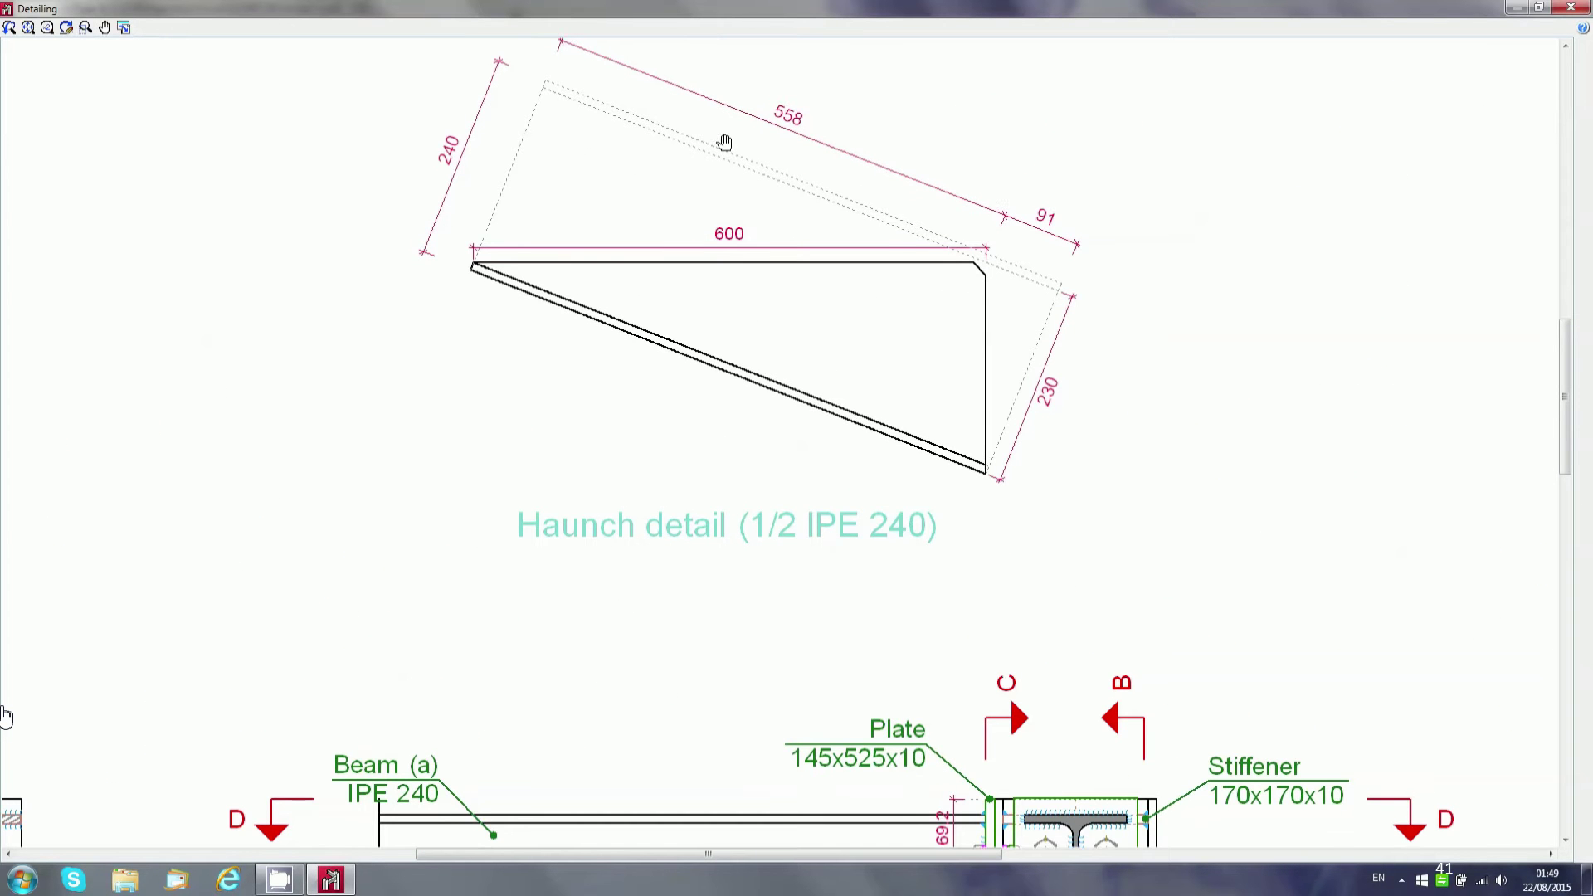
{"action": "scroll", "coordinate": [722, 142], "scroll_direction": "up", "scroll_amount": 2}
{"action": "scroll", "coordinate": [728, 103], "scroll_direction": "up", "scroll_amount": 2}
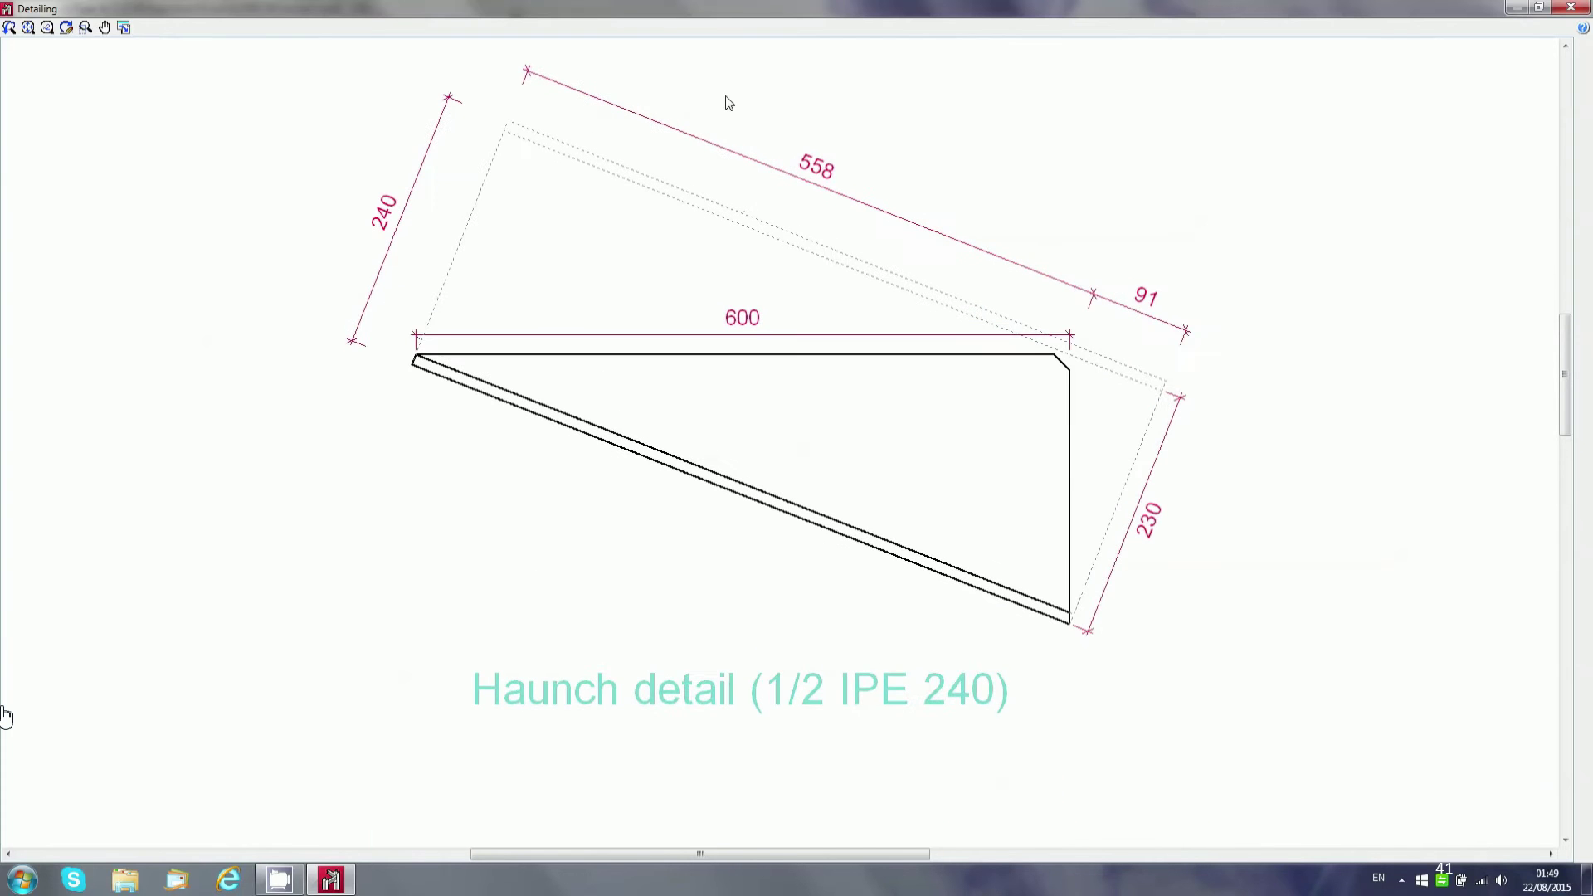
{"action": "scroll", "coordinate": [732, 162], "scroll_direction": "down", "scroll_amount": 3}
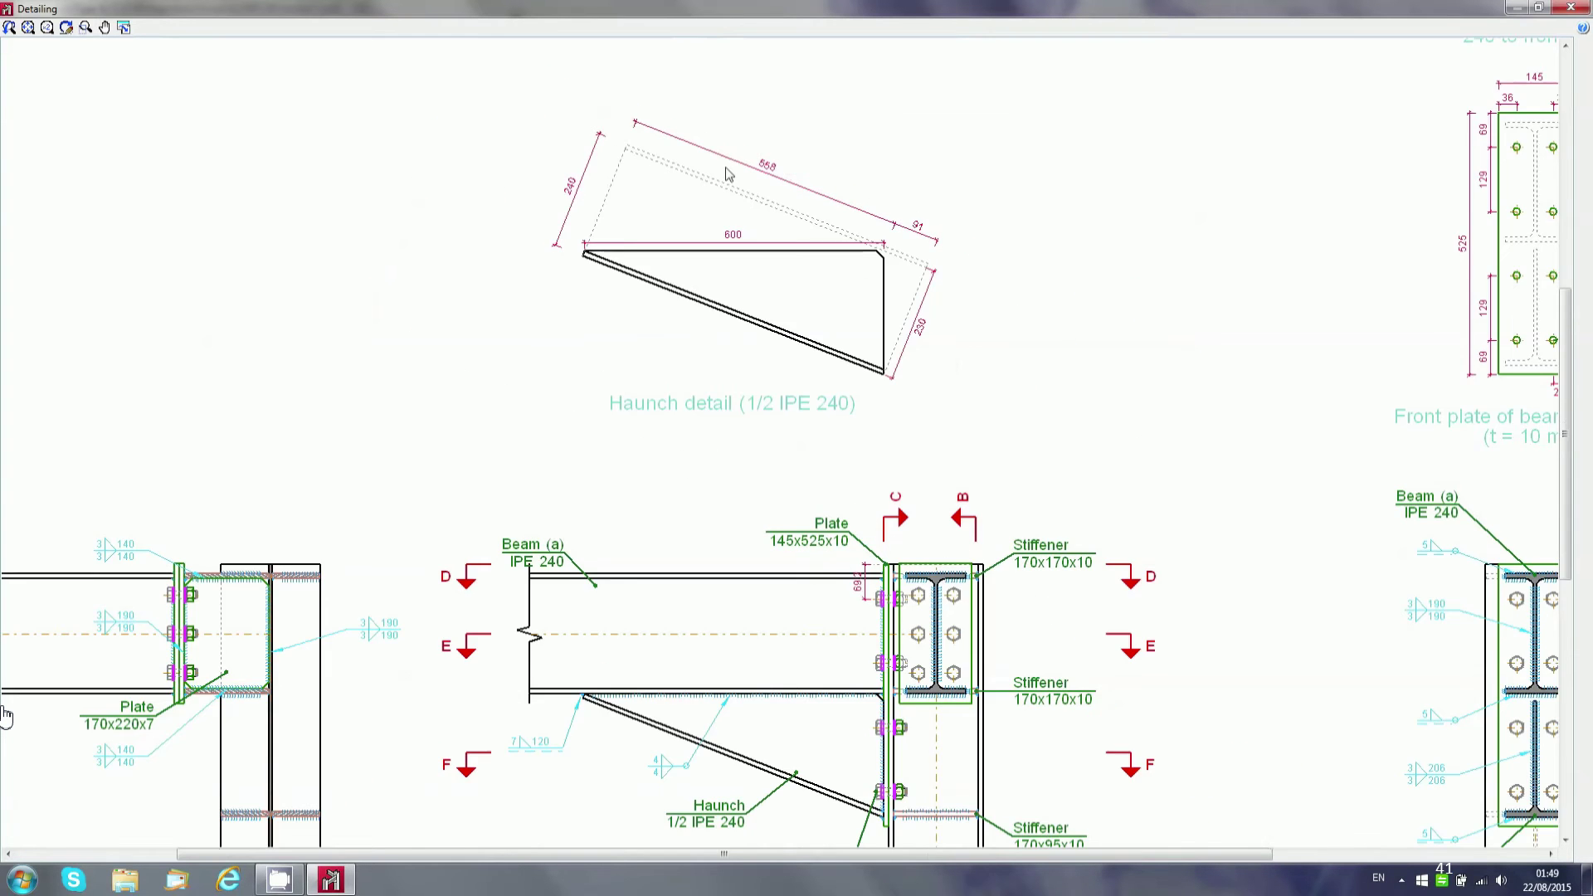
- Examine the joint's cross-sections in the detailing drawing, including the haunch, stiffeners, bolts and welds in Sections A-A and B-B
{"action": "scroll", "coordinate": [907, 767], "scroll_direction": "up", "scroll_amount": 2}
{"action": "scroll", "coordinate": [907, 767], "scroll_direction": "up", "scroll_amount": 4}
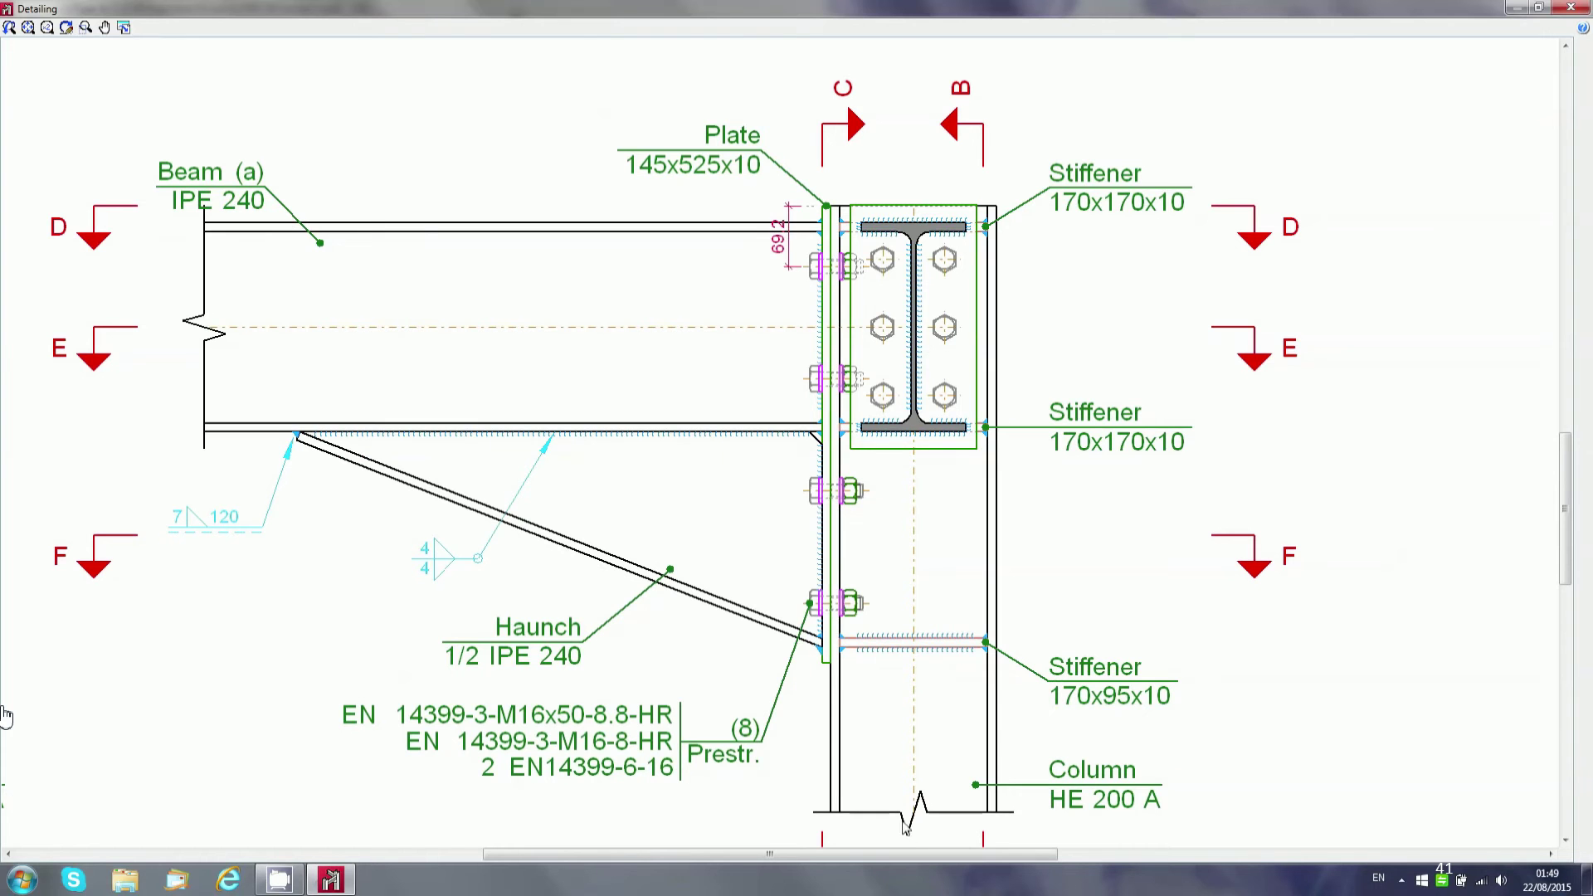
{"action": "scroll", "coordinate": [767, 283], "scroll_direction": "down", "scroll_amount": 1}
{"action": "scroll", "coordinate": [767, 283], "scroll_direction": "down", "scroll_amount": 2}
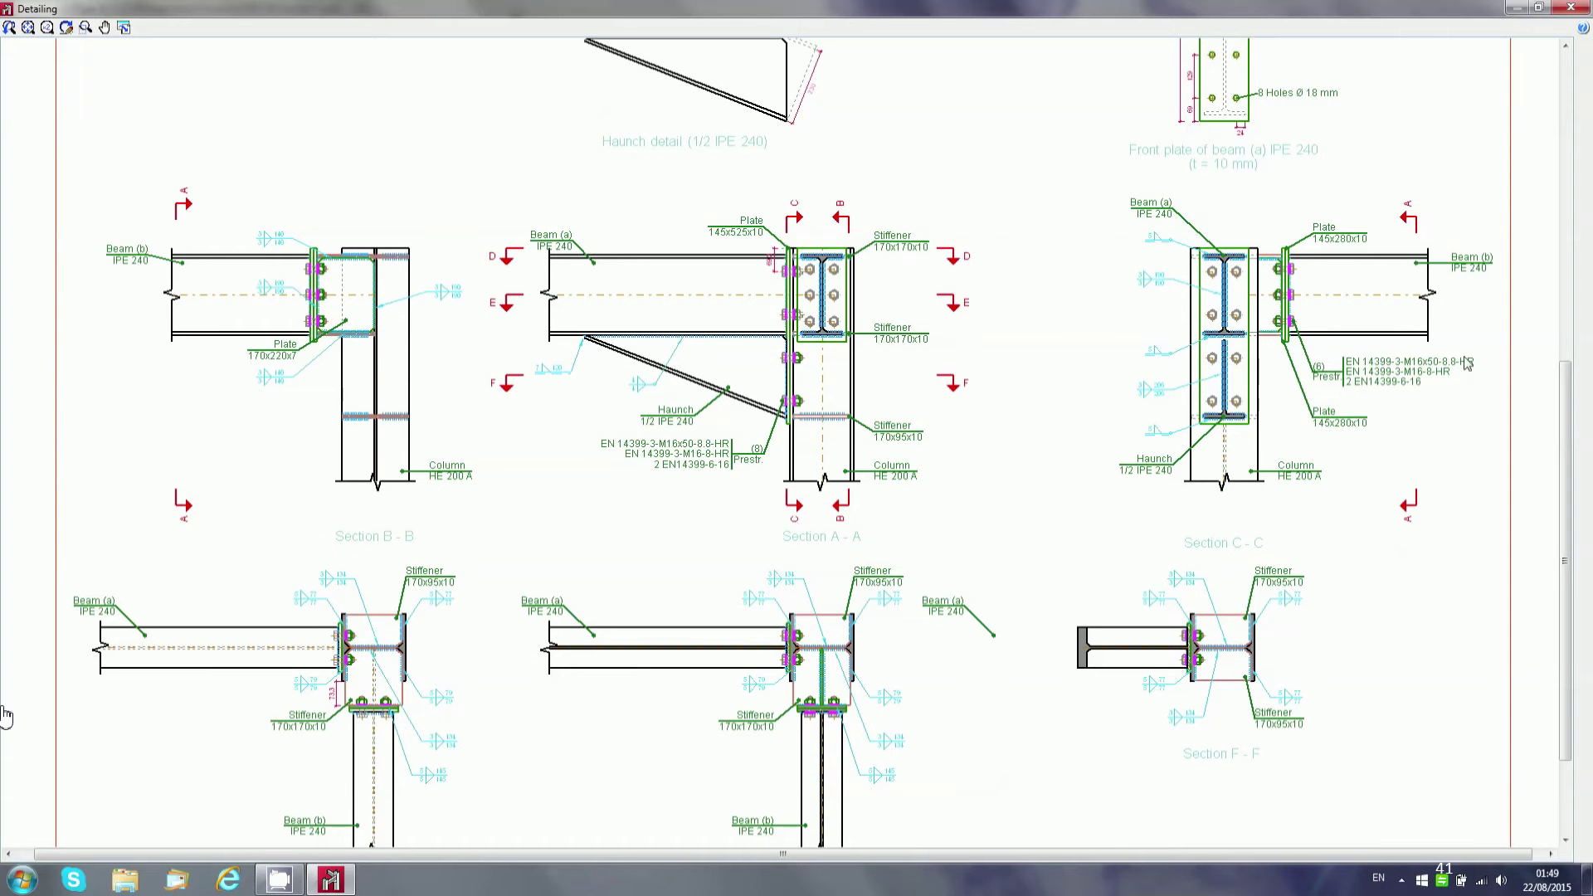
{"action": "scroll", "coordinate": [313, 332], "scroll_direction": "up", "scroll_amount": 1}
{"action": "scroll", "coordinate": [314, 332], "scroll_direction": "up", "scroll_amount": 3}
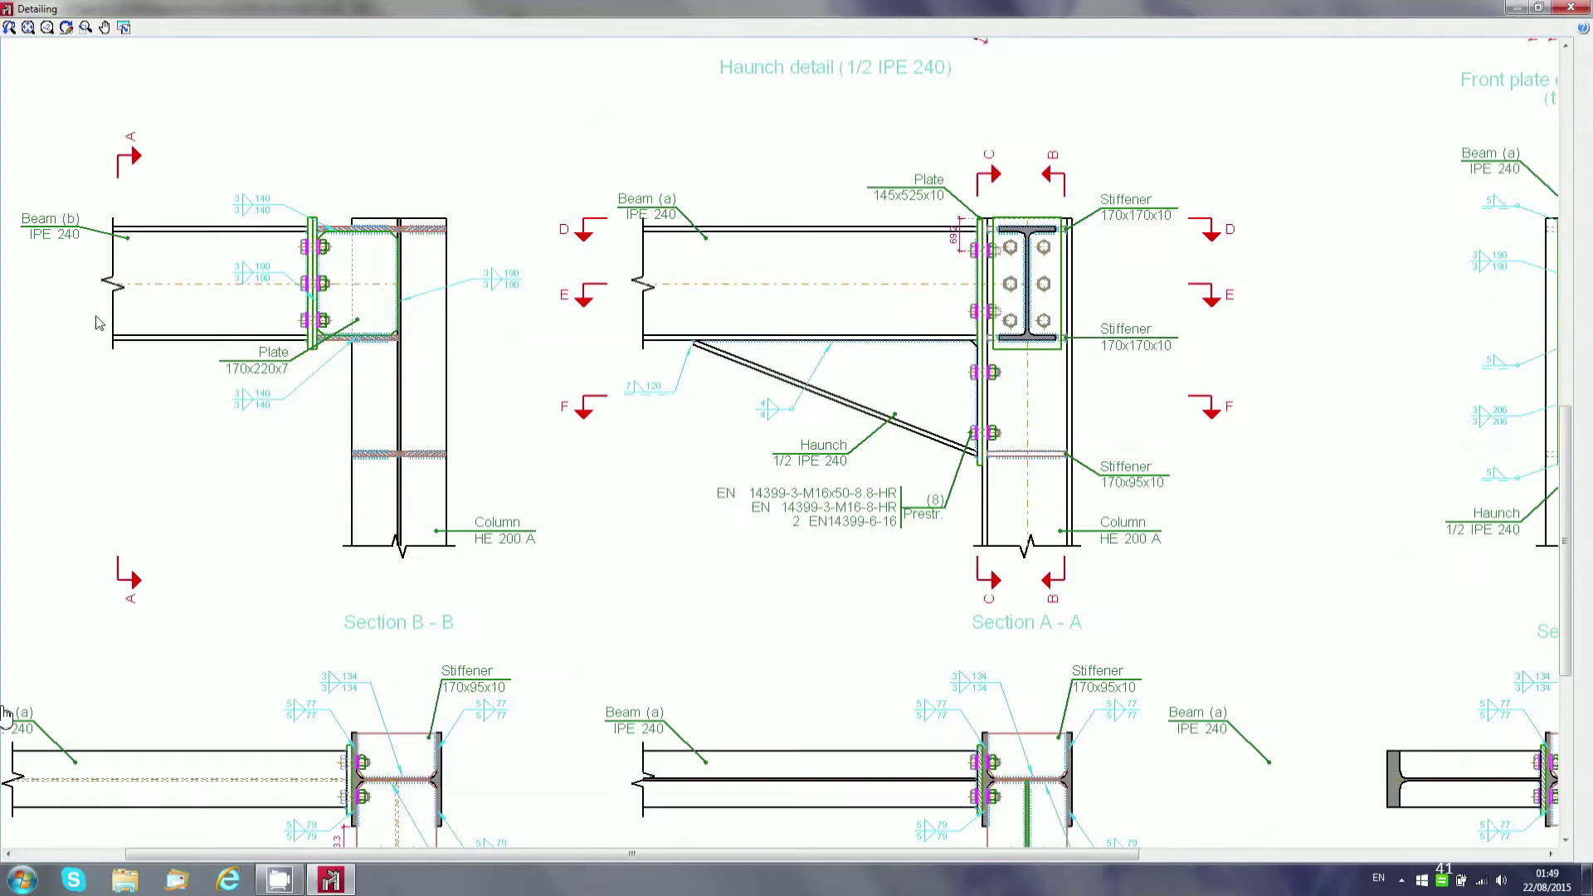
{"action": "scroll", "coordinate": [83, 242], "scroll_direction": "up", "scroll_amount": 1}
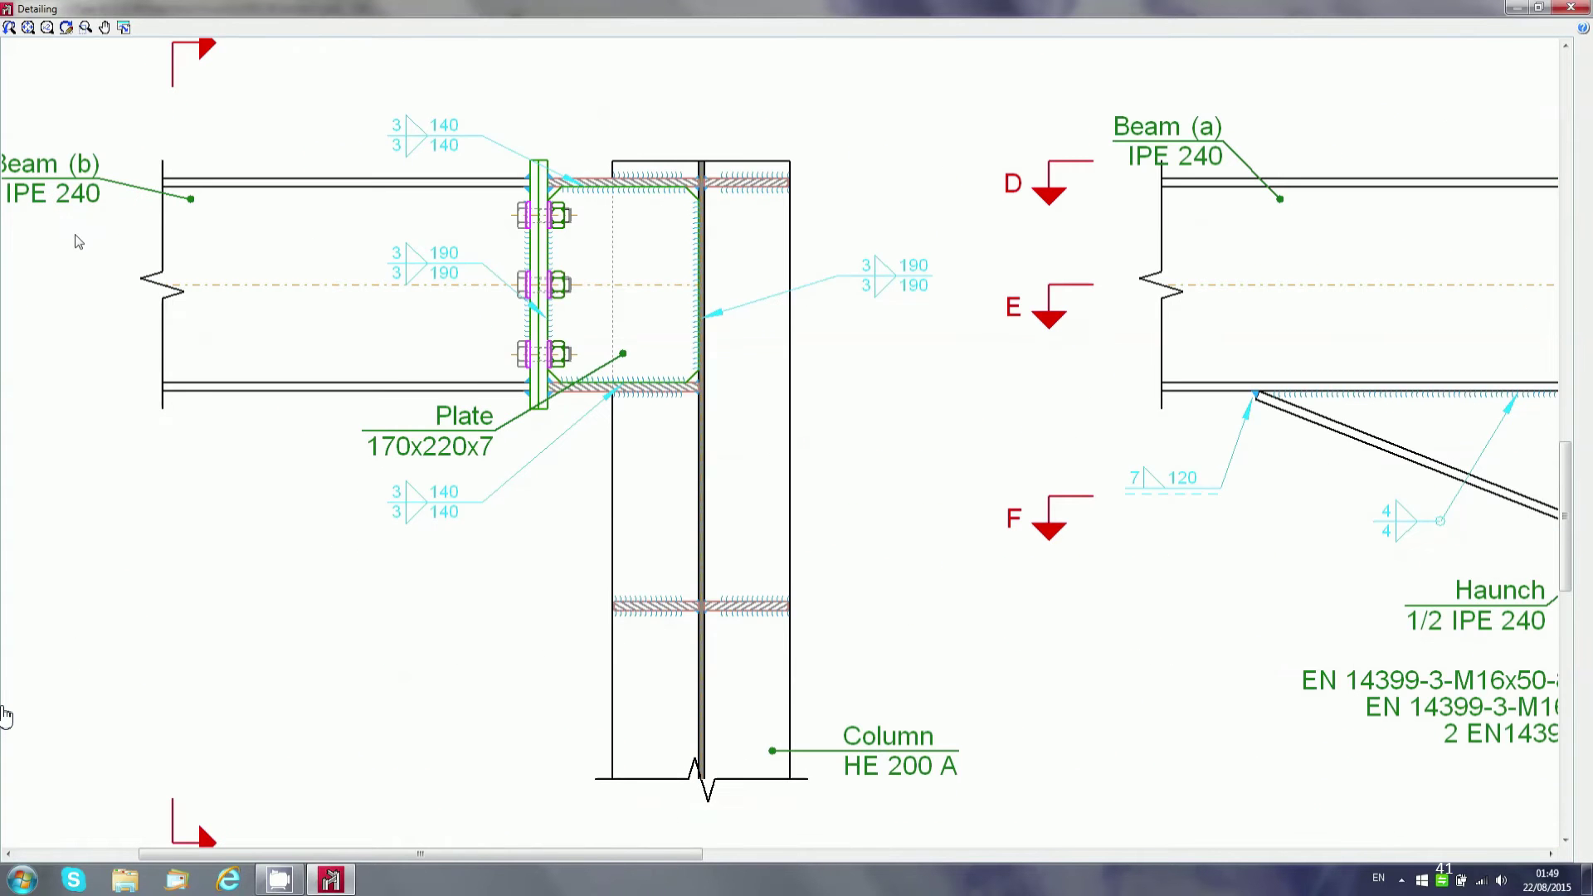
{"action": "scroll", "coordinate": [259, 268], "scroll_direction": "down", "scroll_amount": 3}
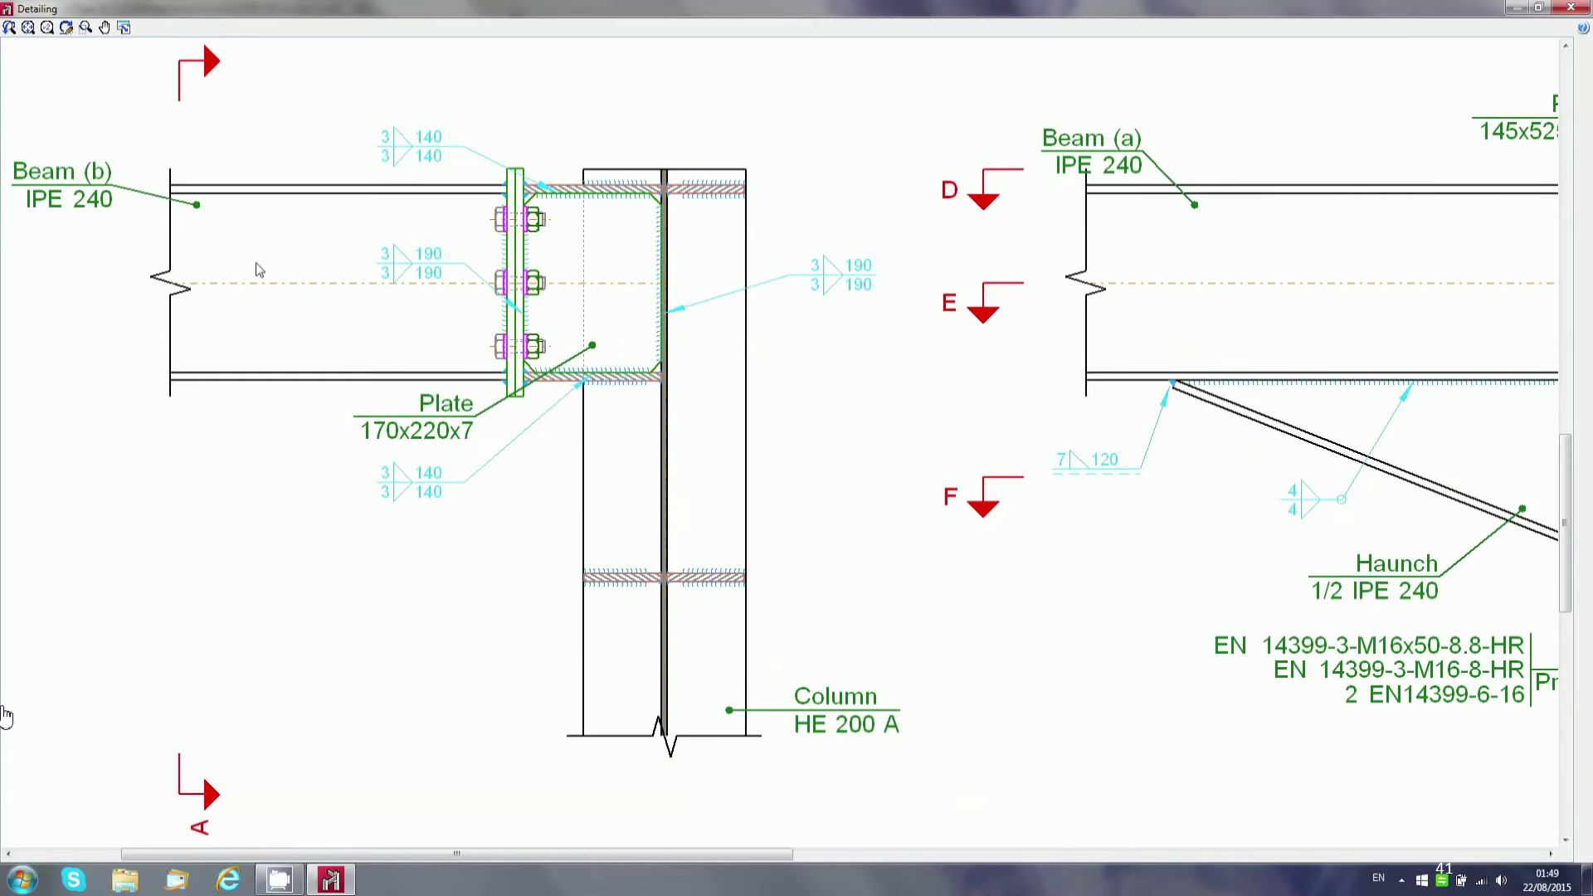
{"action": "scroll", "coordinate": [261, 270], "scroll_direction": "down", "scroll_amount": 4}
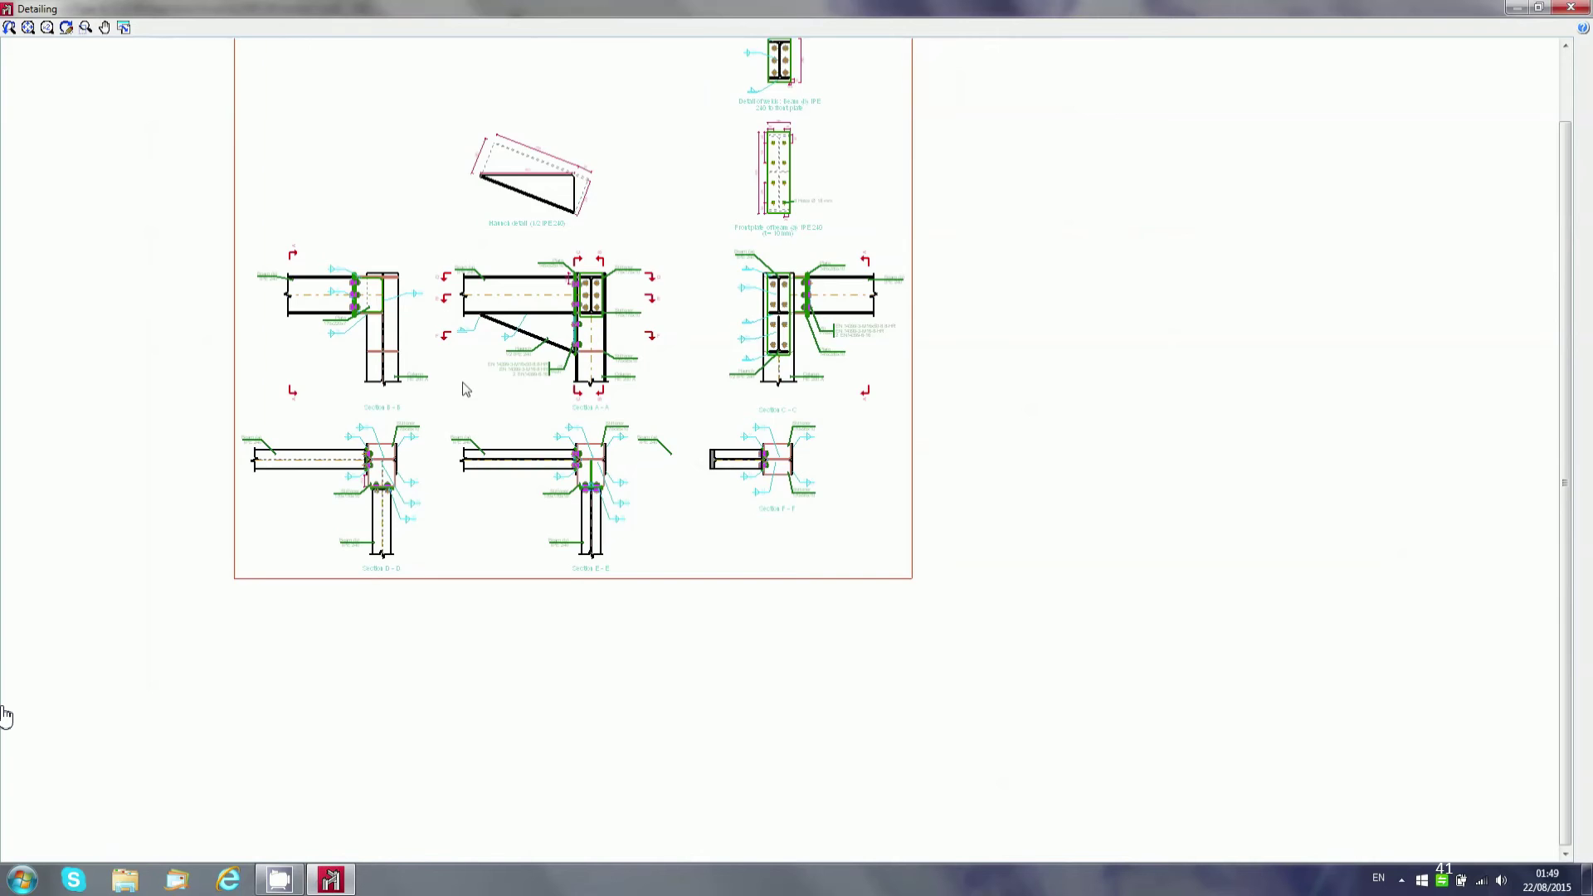
- Examine the front plate, support plate and weld details of beams (a) and (b), and close the detailing drawing
{"action": "scroll", "coordinate": [745, 208], "scroll_direction": "up", "scroll_amount": 2}
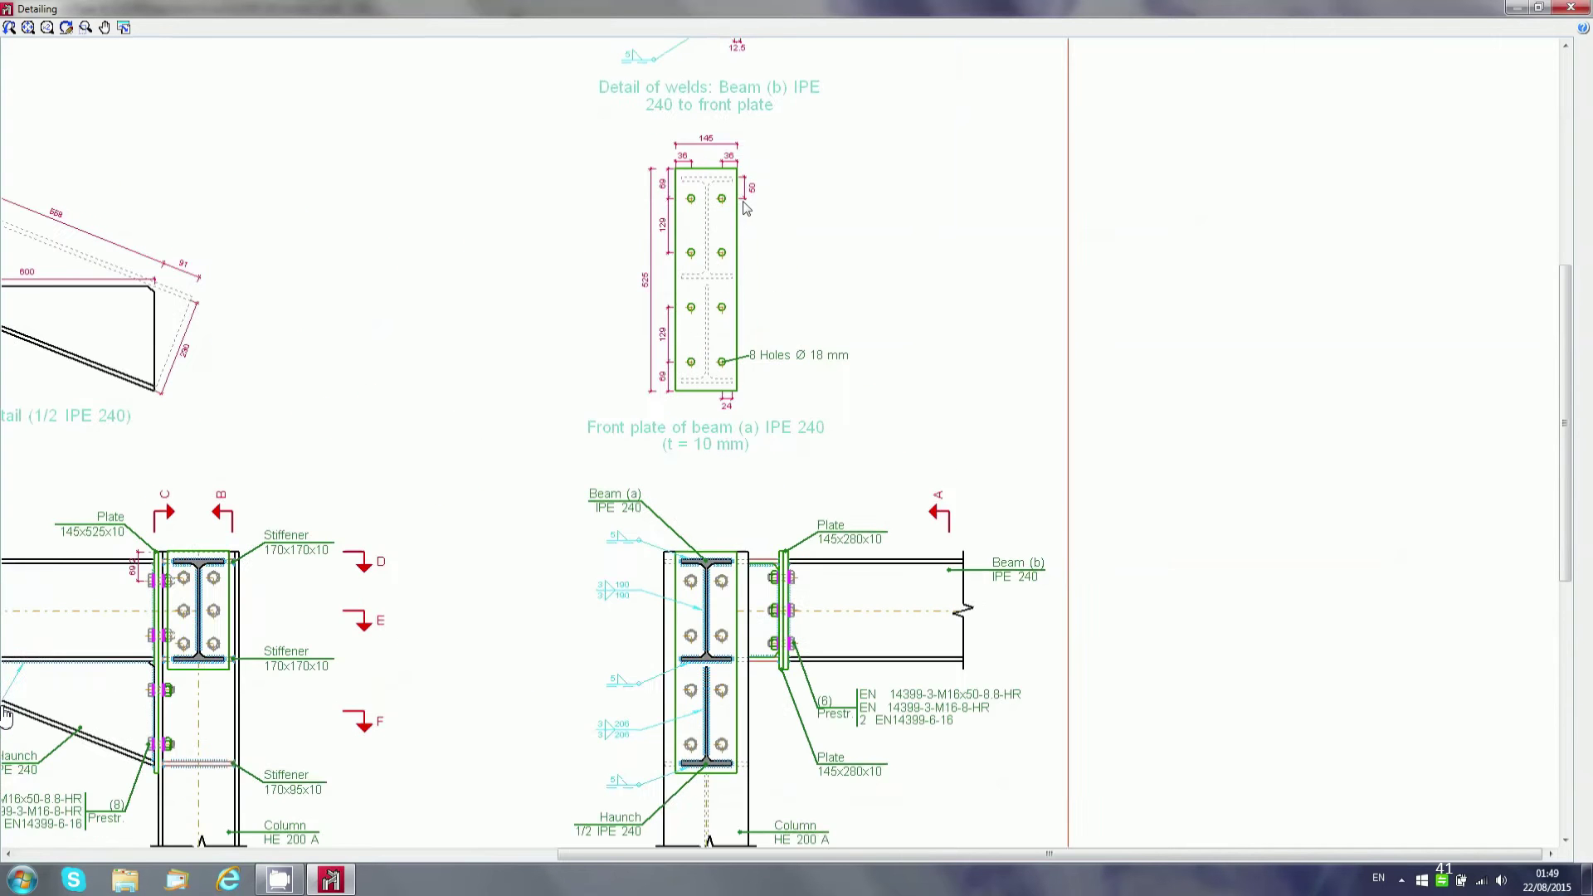
{"action": "scroll", "coordinate": [745, 207], "scroll_direction": "up", "scroll_amount": 2}
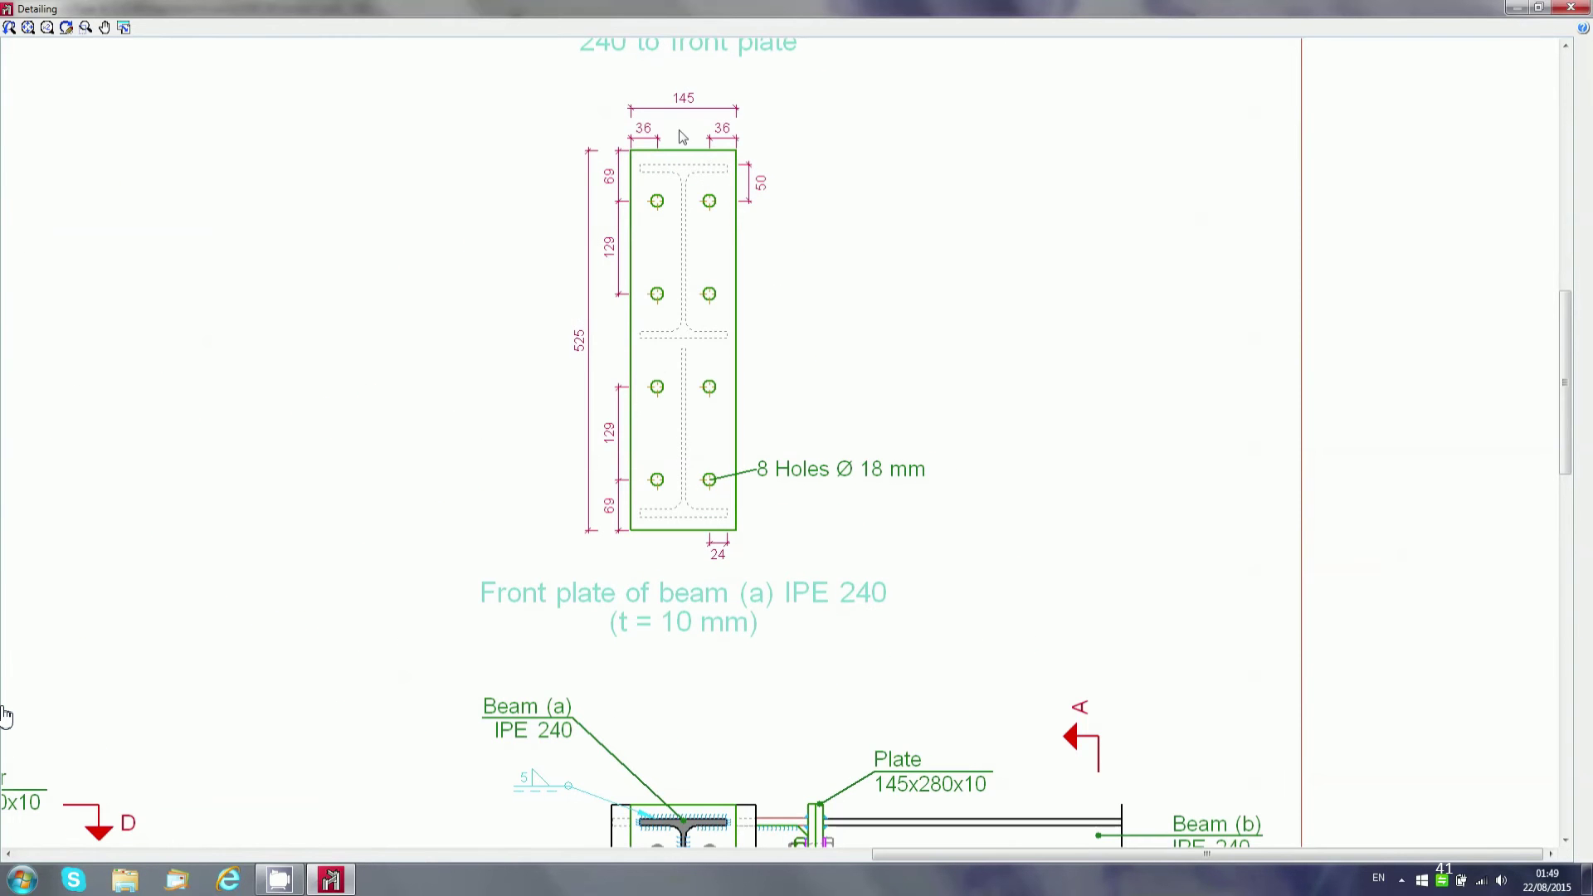
{"action": "middle_click_drag", "start_coordinate": [682, 137], "coordinate": [719, 452]}
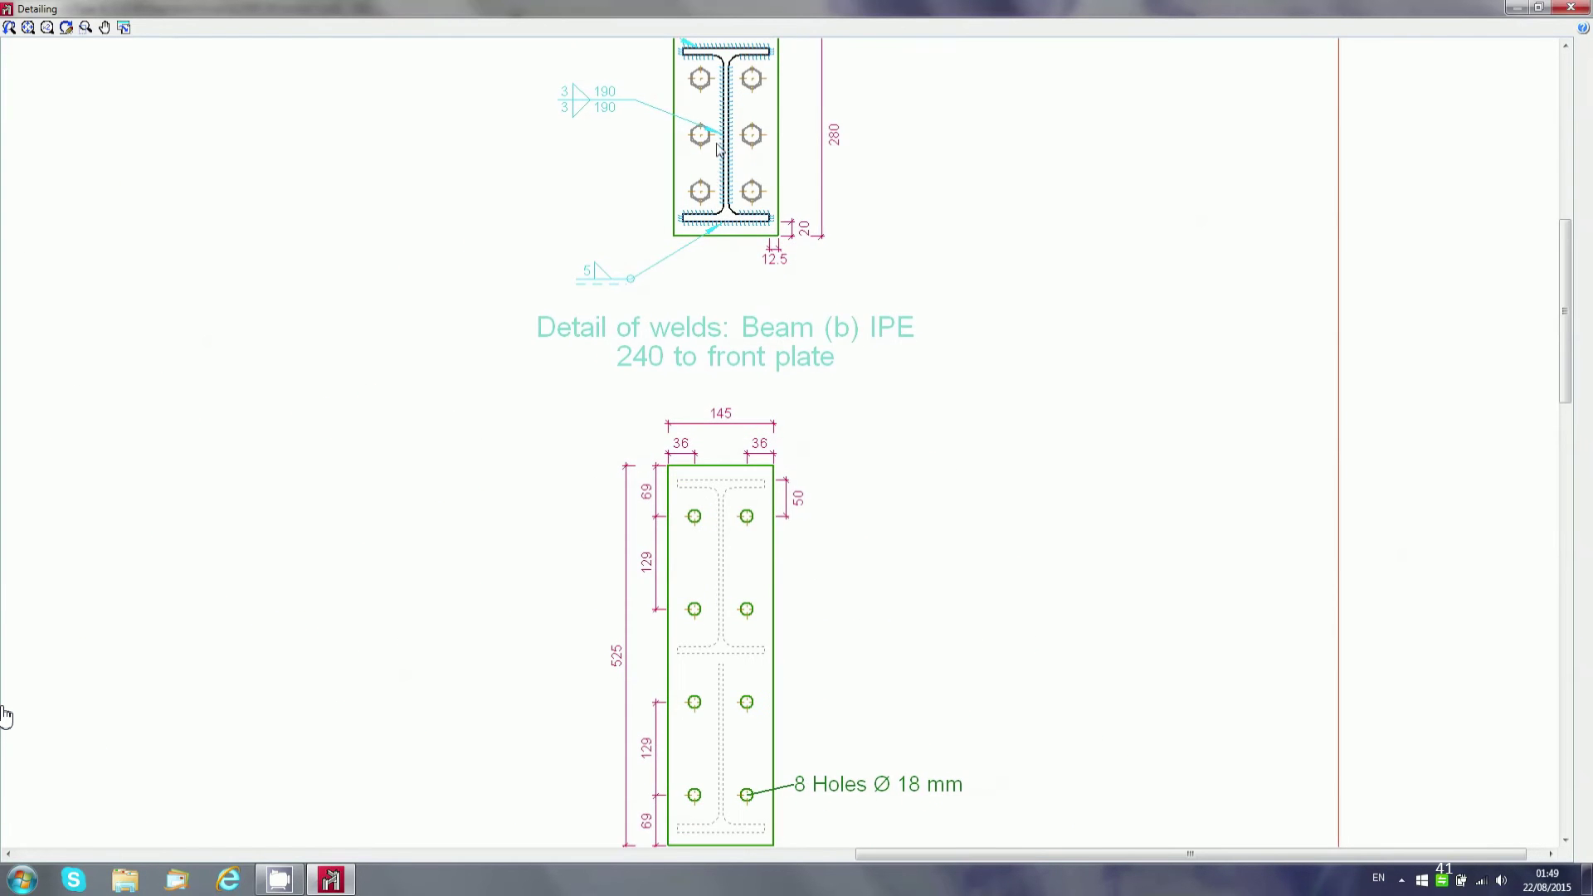
{"action": "middle_click_drag", "start_coordinate": [719, 148], "coordinate": [714, 526]}
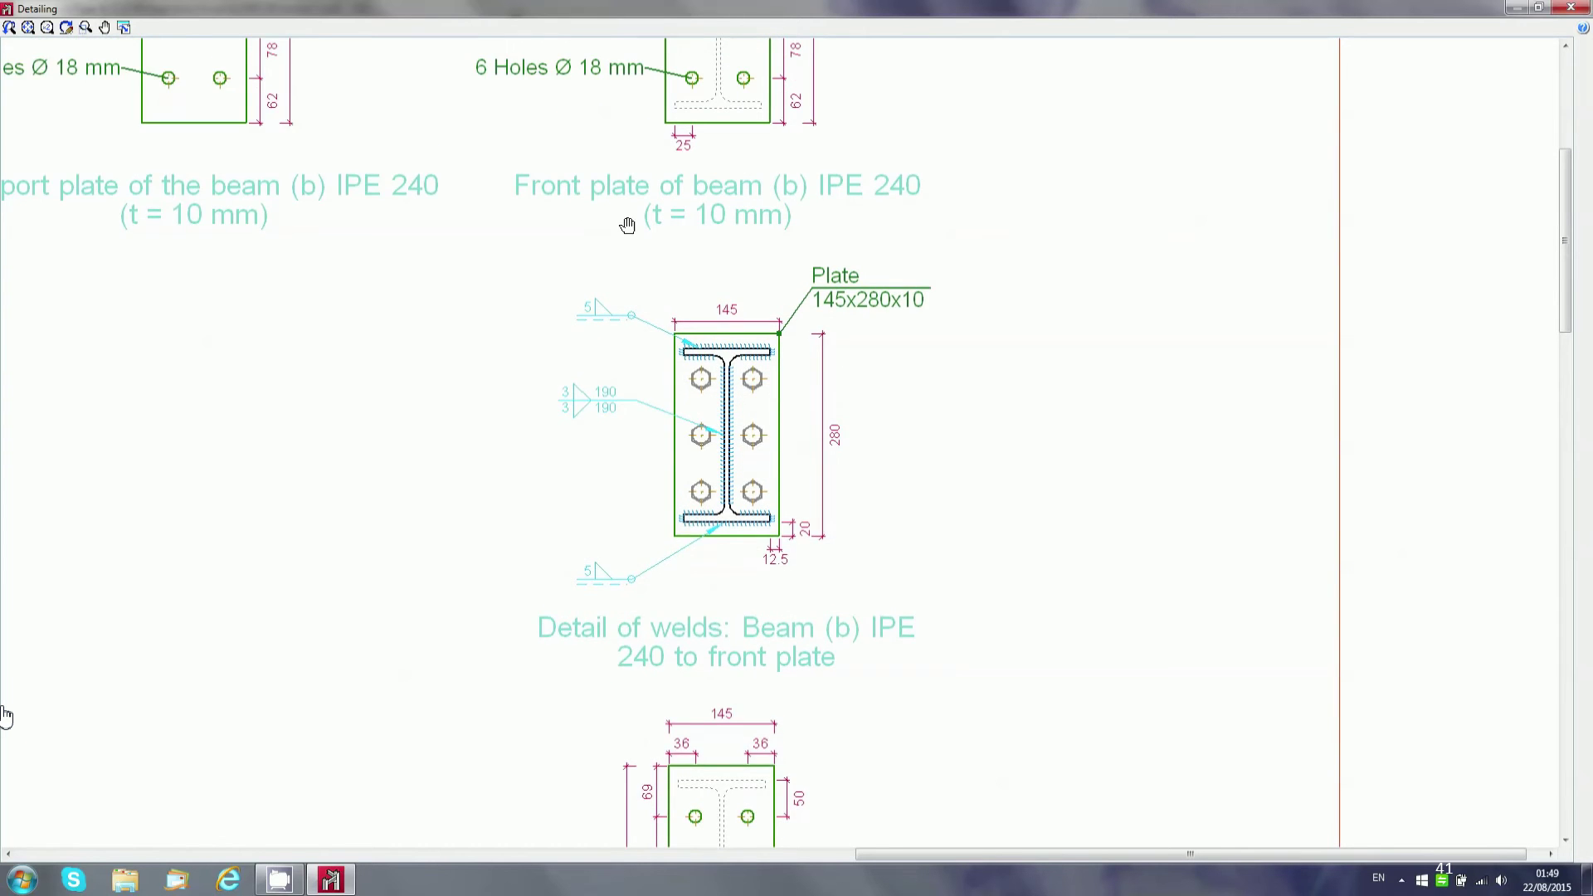
{"action": "mouse_move", "coordinate": [627, 225]}
{"action": "middle_mouse_down"}
{"action": "mouse_move", "coordinate": [776, 390]}
{"action": "mouse_move", "coordinate": [779, 495]}
{"action": "mouse_move", "coordinate": [918, 418]}
{"action": "middle_mouse_up"}
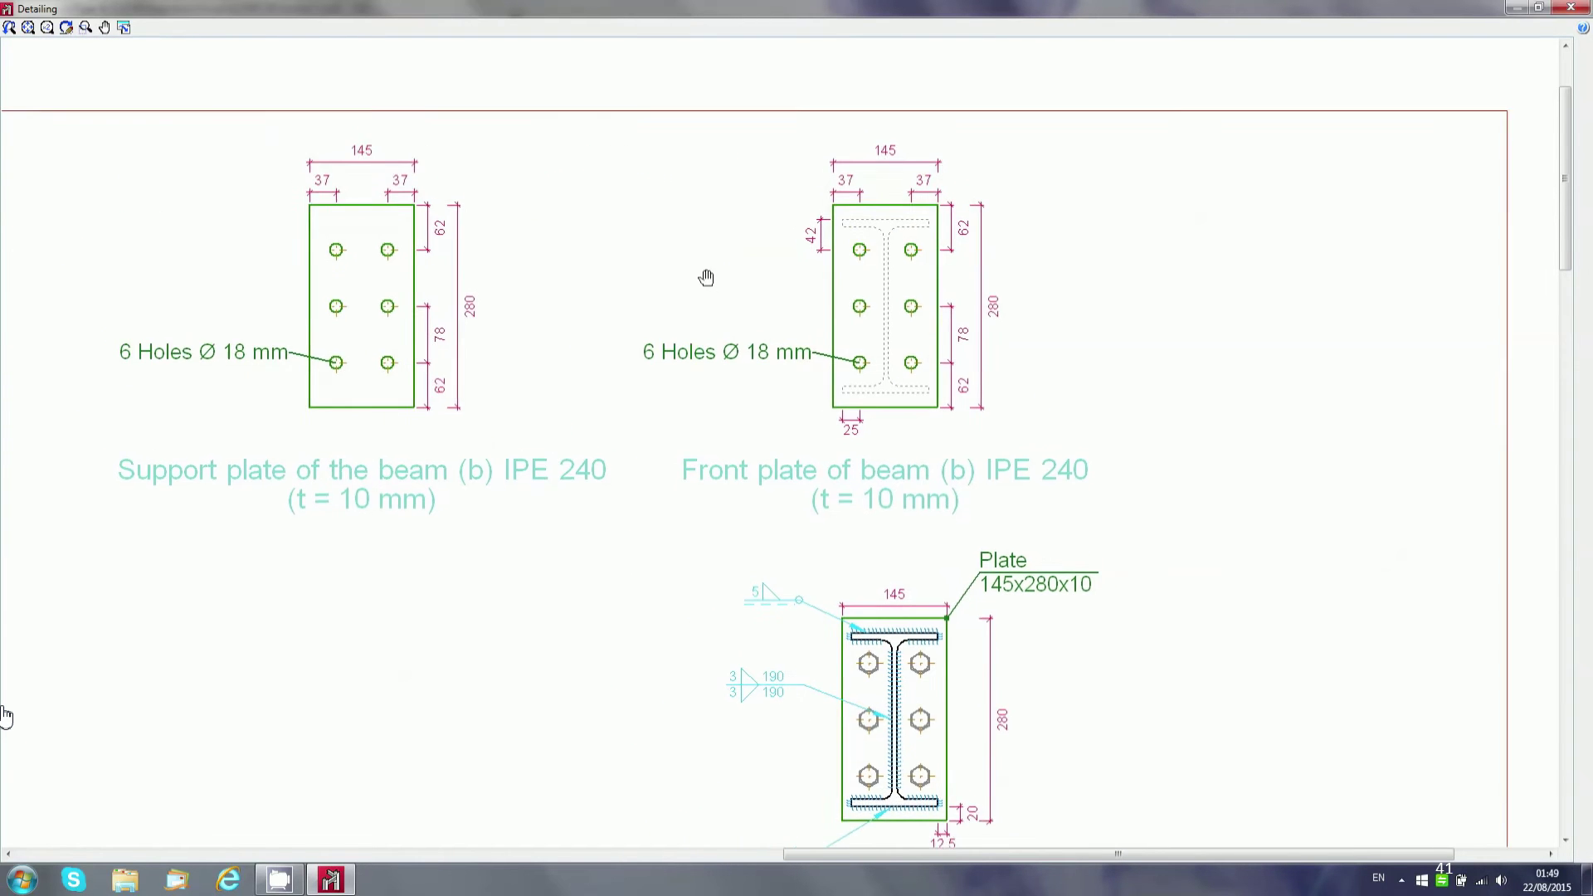
{"action": "scroll", "coordinate": [706, 277], "scroll_direction": "down", "scroll_amount": 3}
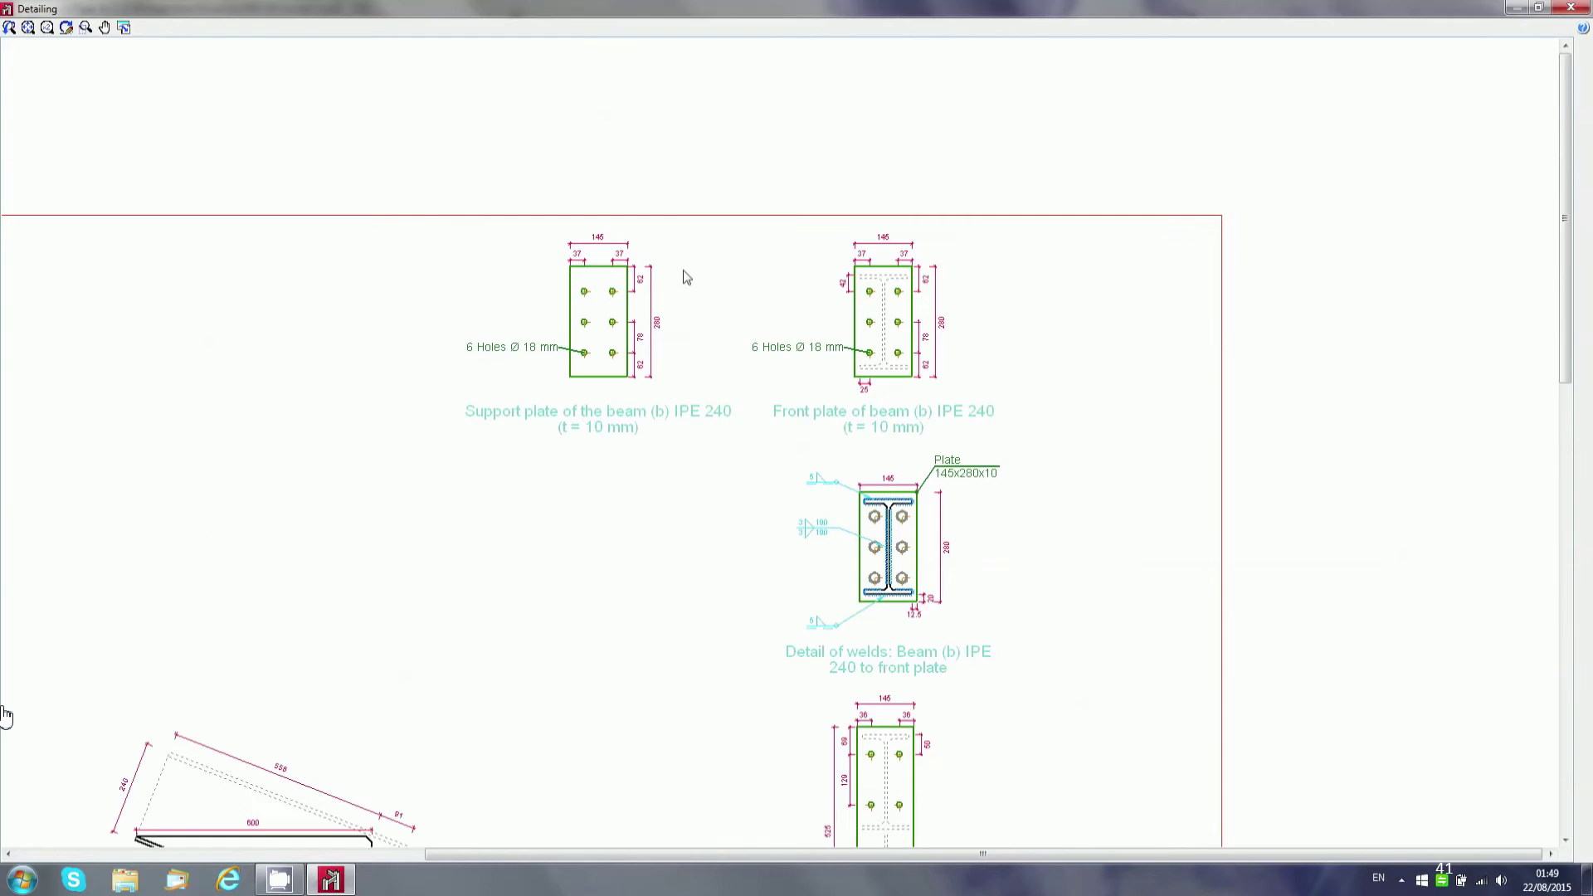
{"action": "scroll", "coordinate": [687, 277], "scroll_direction": "down", "scroll_amount": 5}
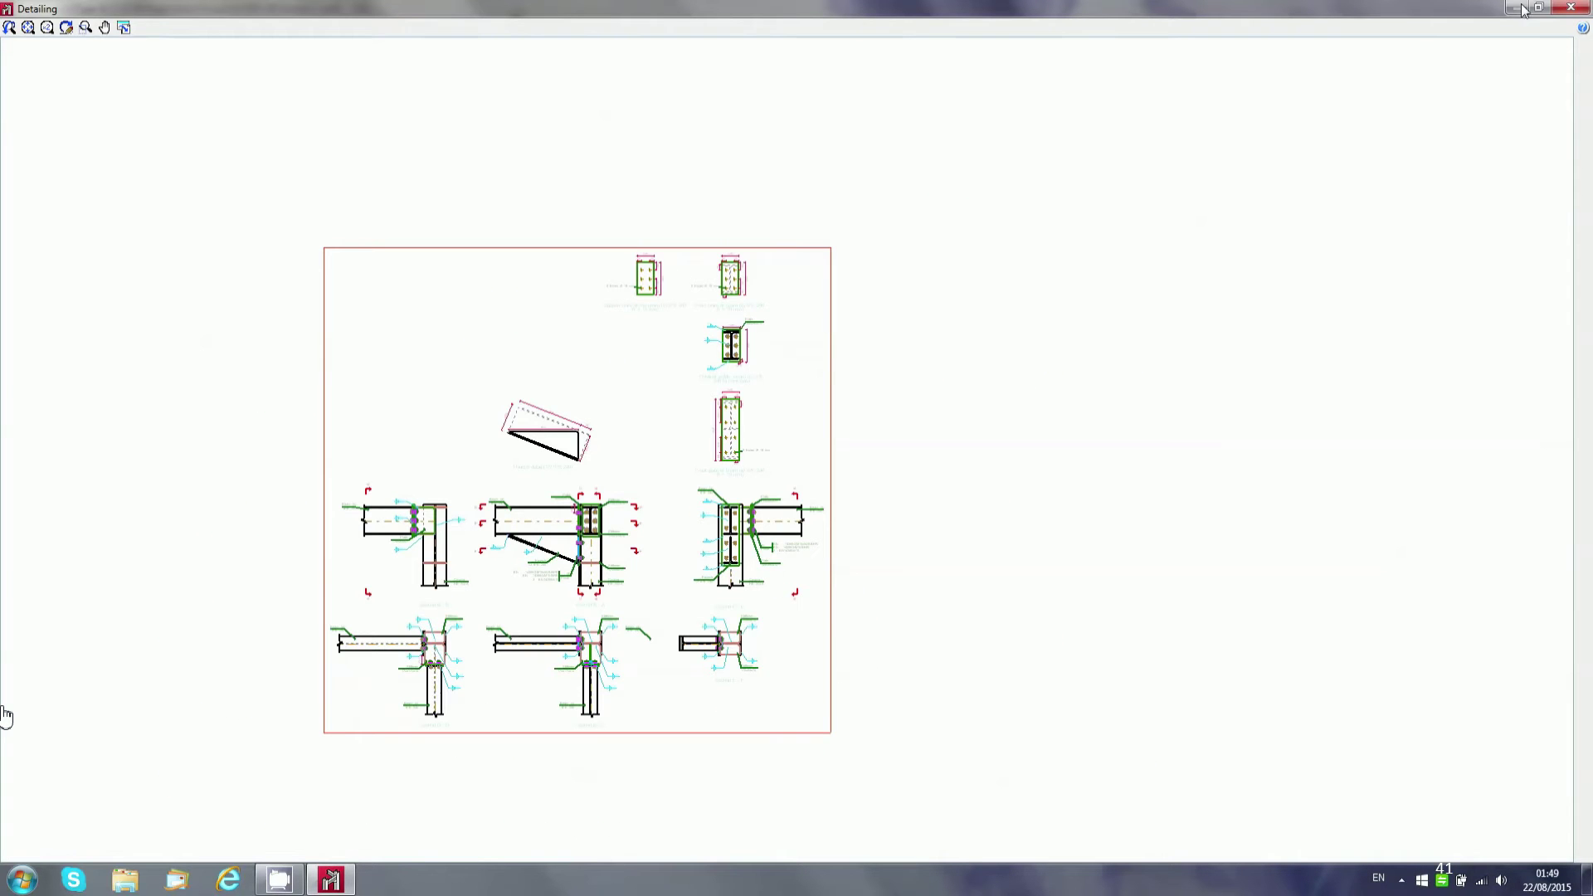
{"action": "left_click", "coordinate": [1571, 7]}
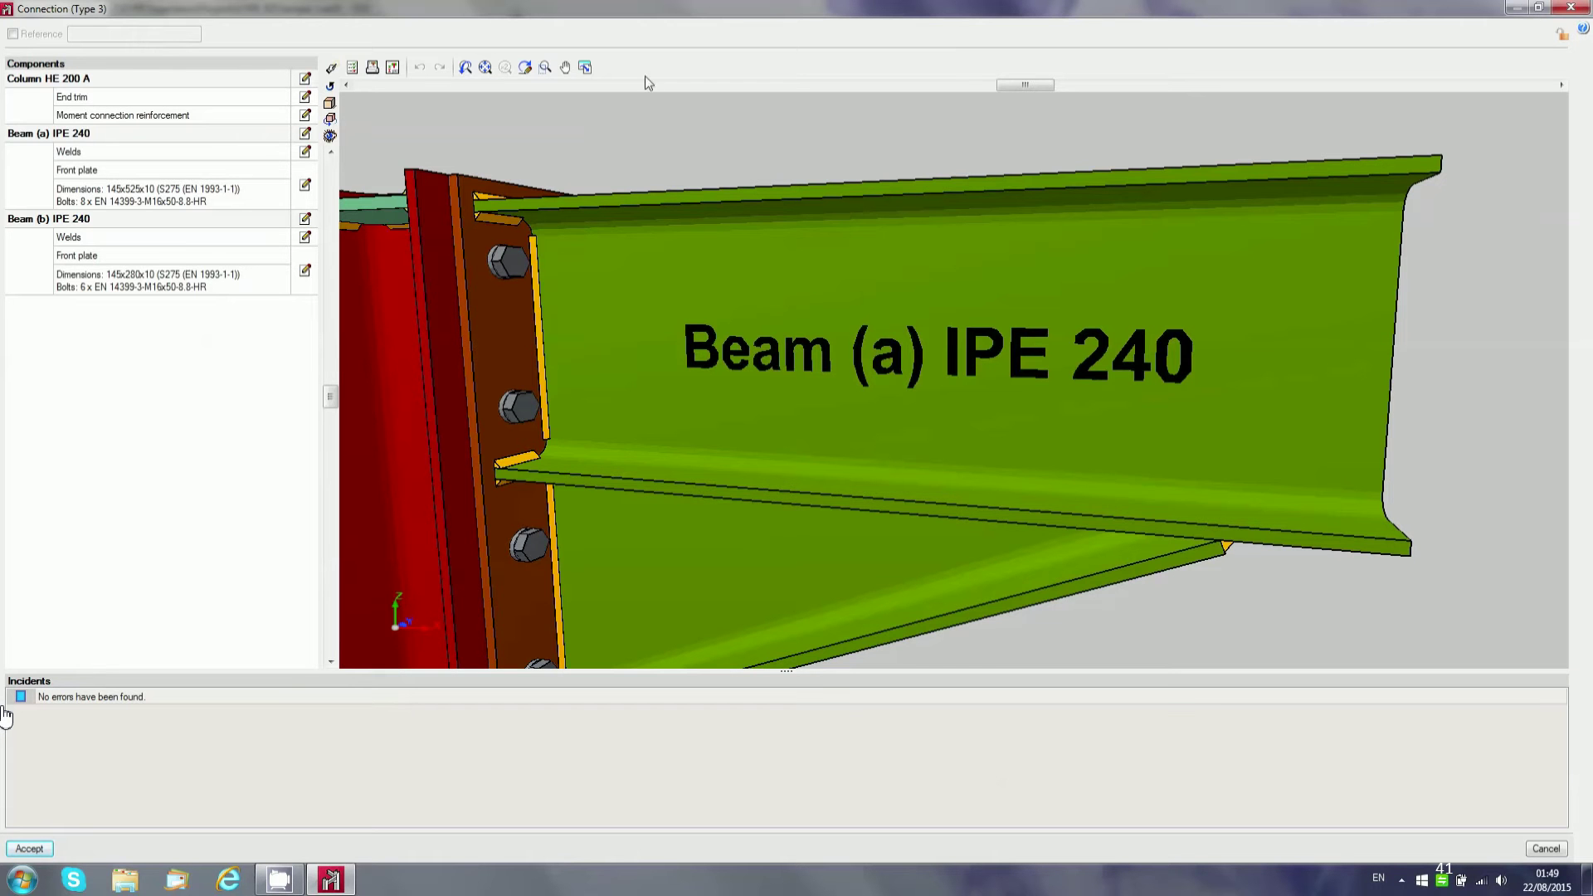
- Open the complete report of the node, review it down to the bolt checks and show the available export formats
{"action": "left_click", "coordinate": [372, 68]}
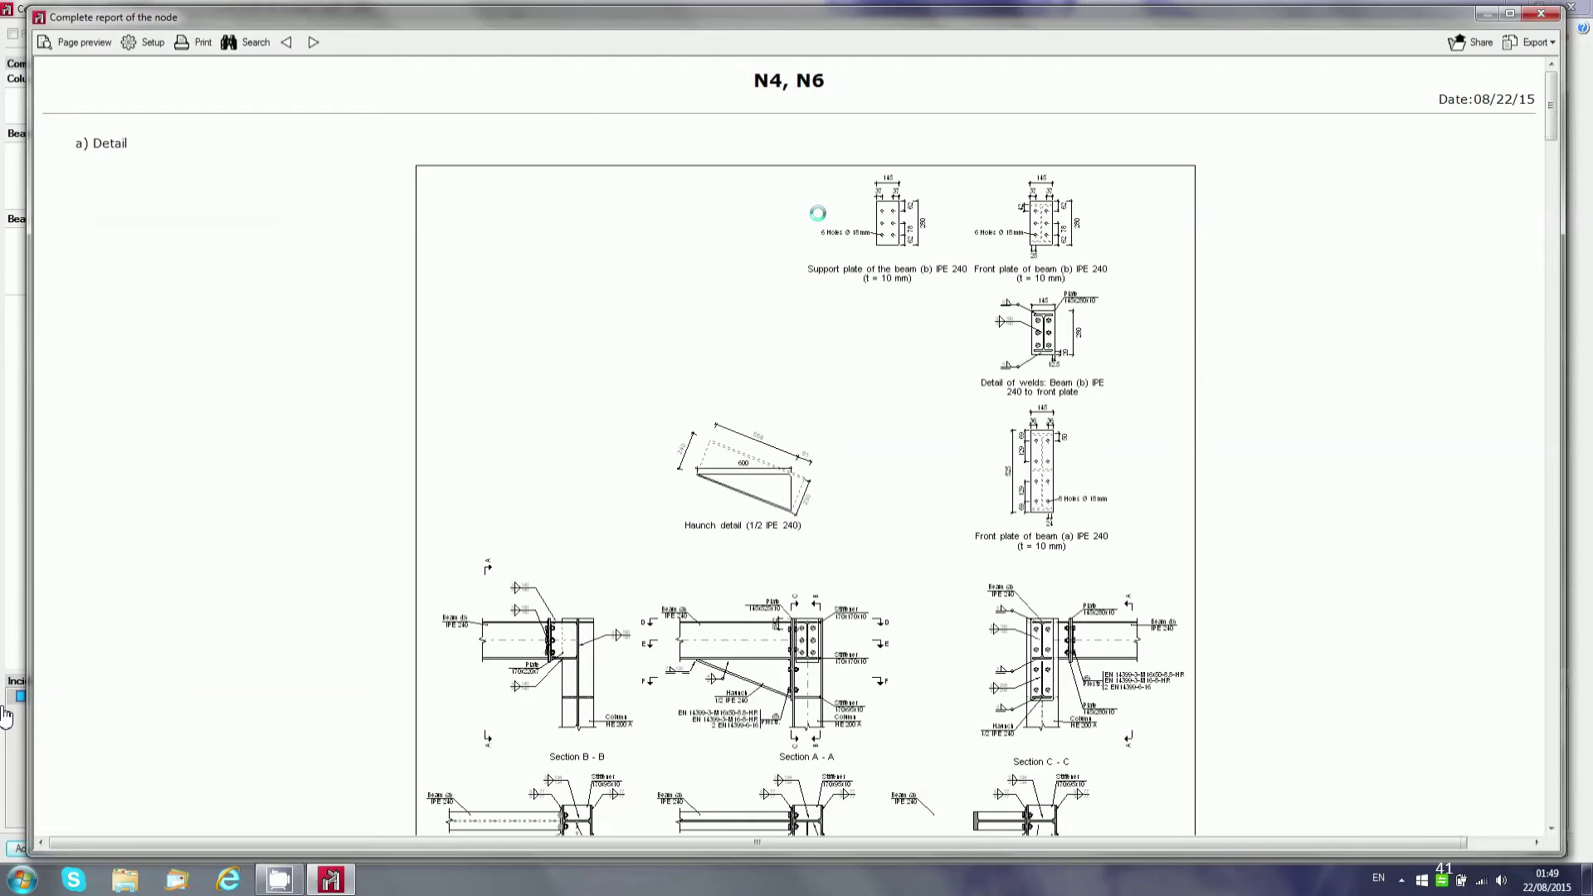
{"action": "left_click_drag", "start_coordinate": [1554, 120], "coordinate": [1567, 478]}
{"action": "scroll", "coordinate": [1566, 479], "scroll_direction": "down", "scroll_amount": 15}
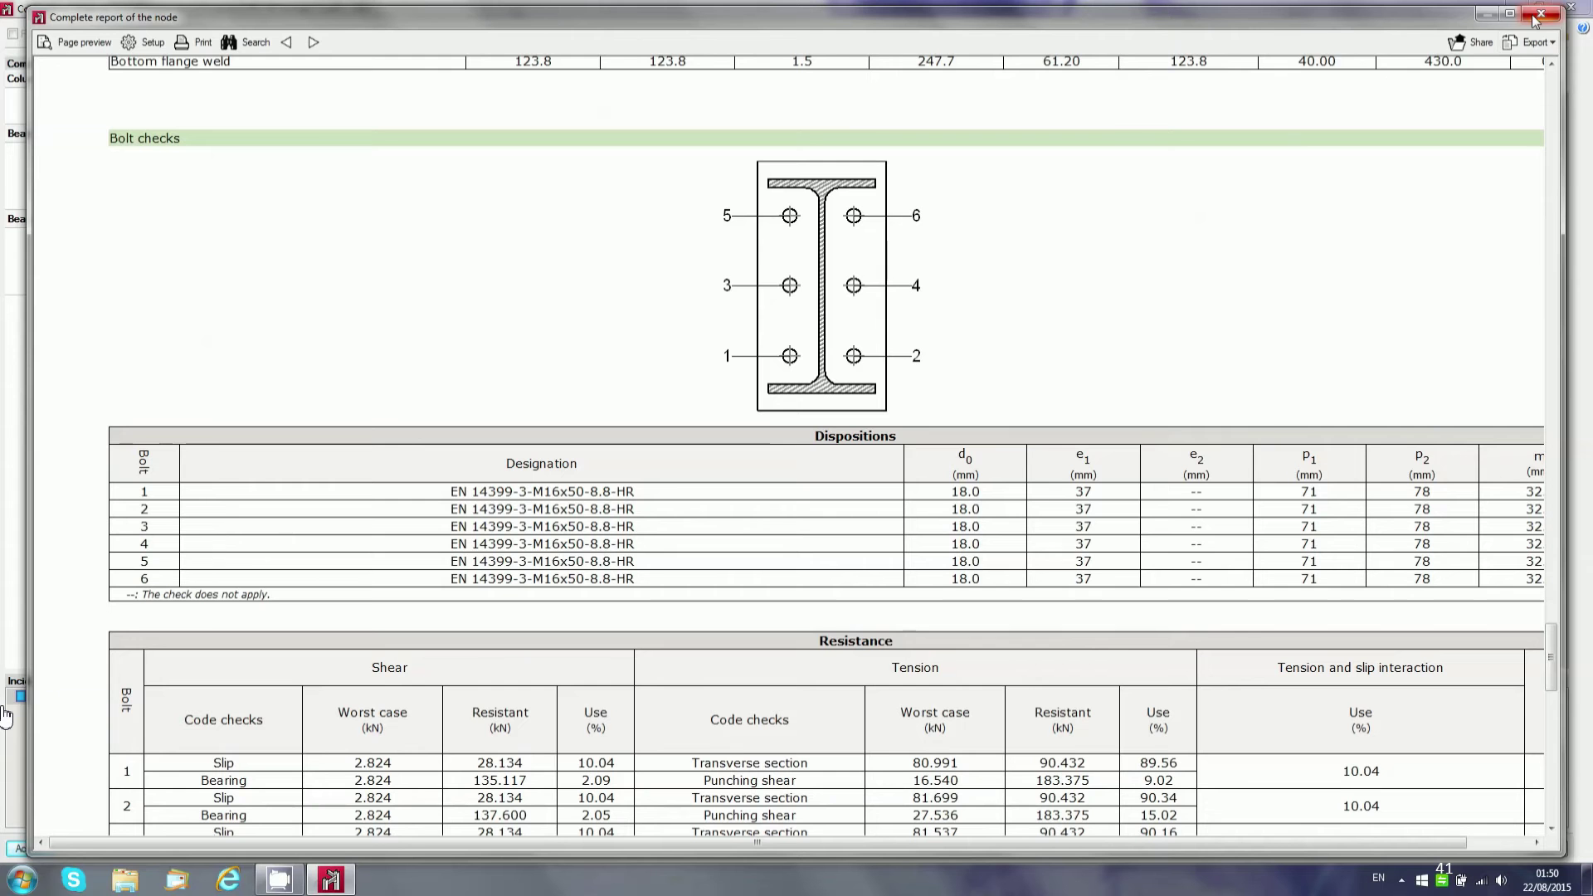
{"action": "left_click", "coordinate": [1532, 42]}
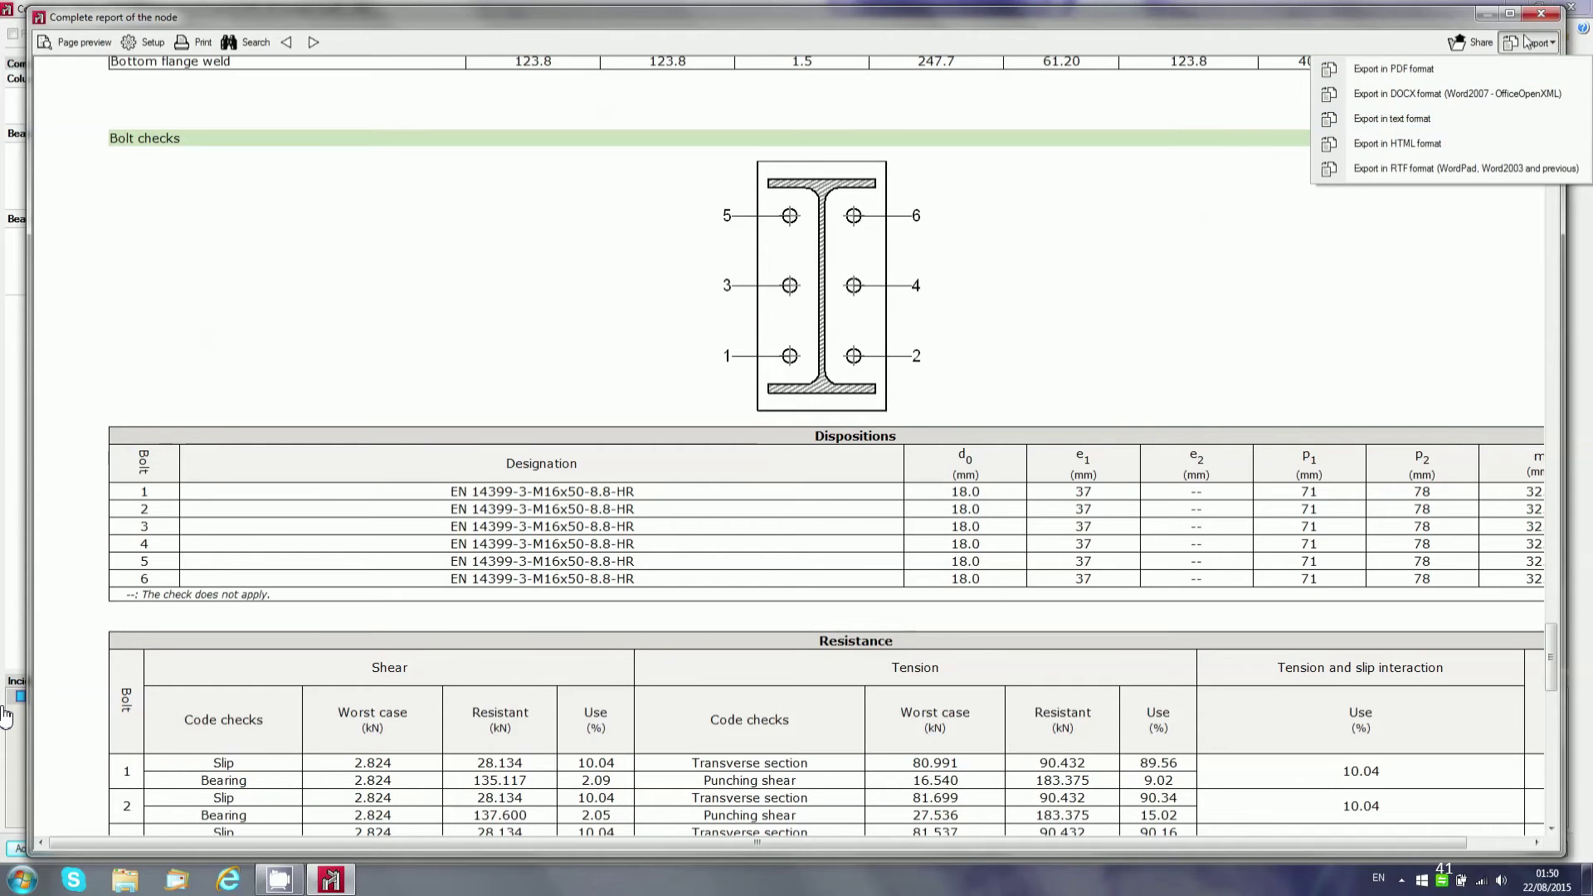
- Close the node report and review the column's moment connection reinforcement and the welds of beam (a) IPE 240
{"action": "left_click", "coordinate": [1541, 13]}
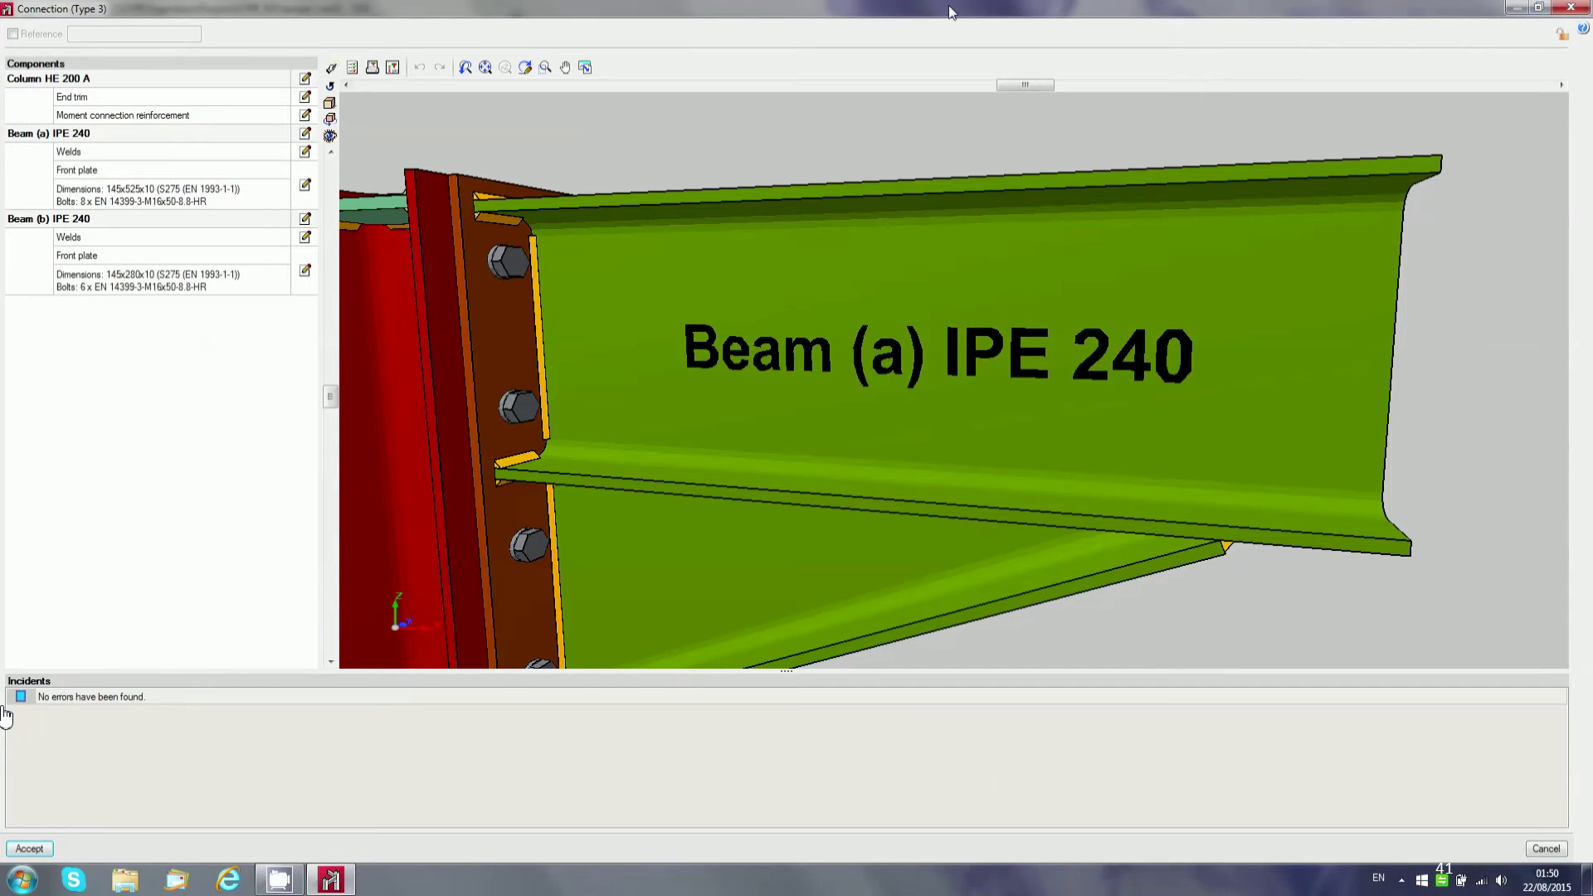
{"action": "left_click", "coordinate": [306, 116]}
{"action": "key", "text": "Escape"}
{"action": "left_click", "coordinate": [305, 152]}
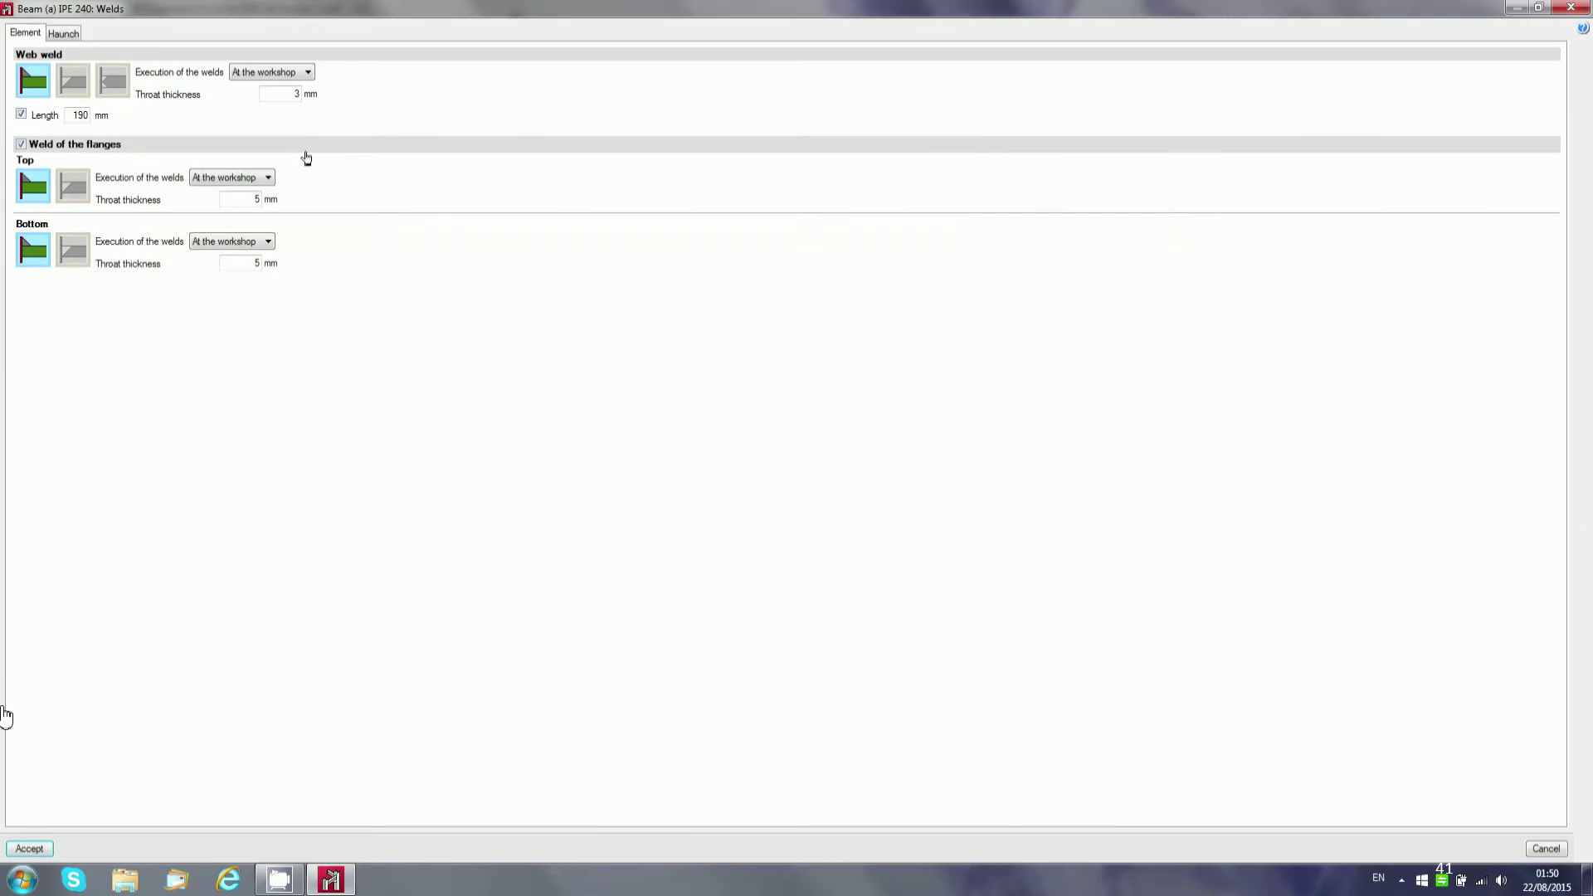
{"action": "key", "text": "Escape"}
- Open the front plate of beam (a), preview adding another row of bolts, and leave without placing it
{"action": "left_click", "coordinate": [306, 177]}
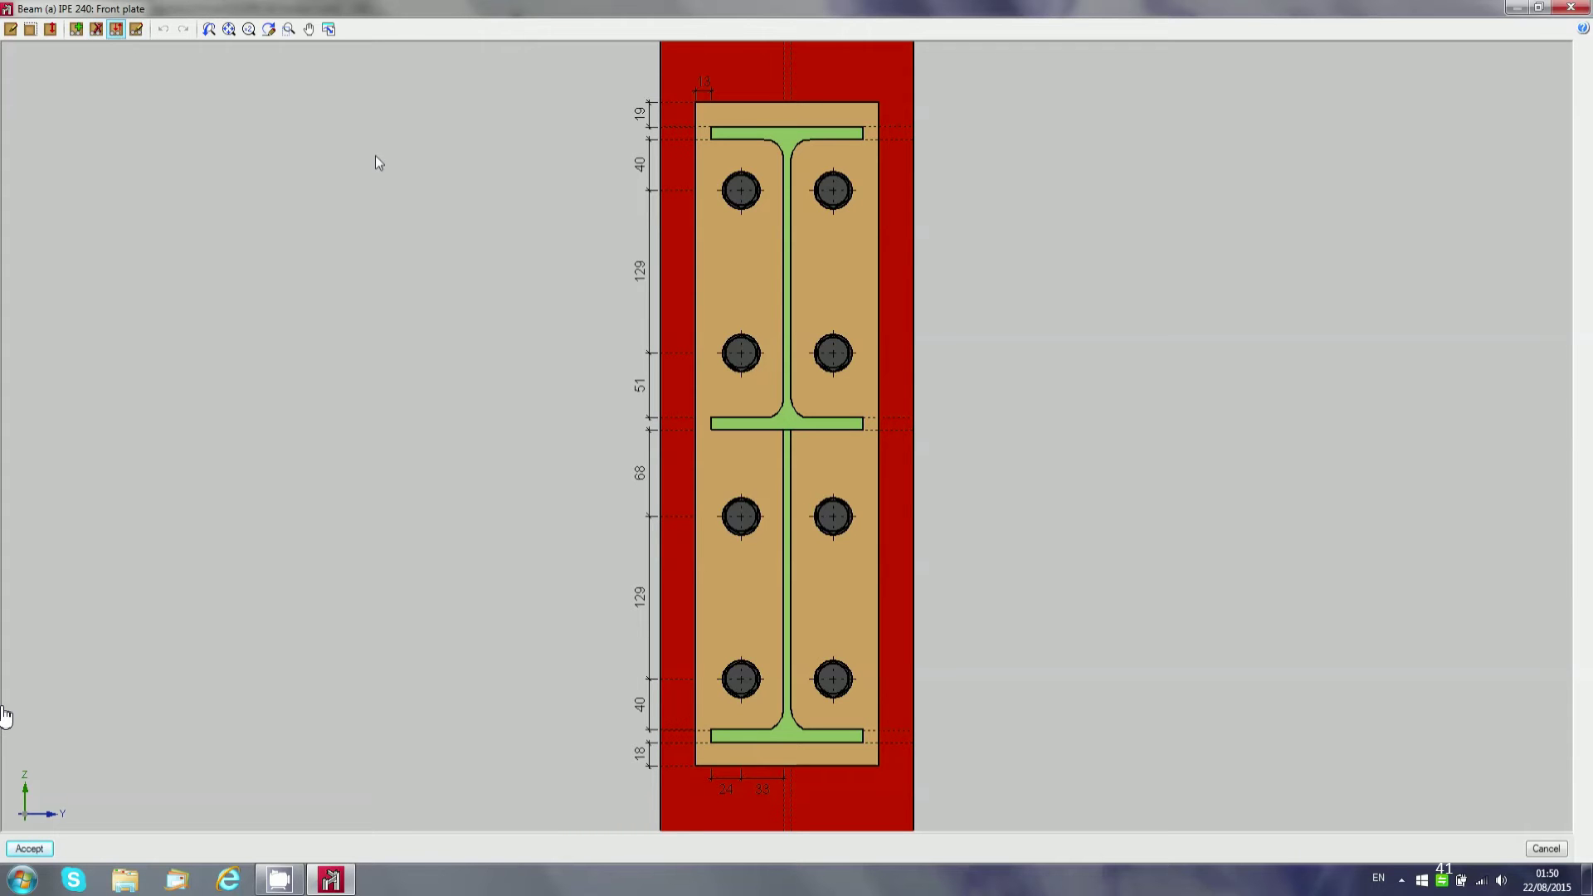
{"action": "left_click", "coordinate": [75, 29]}
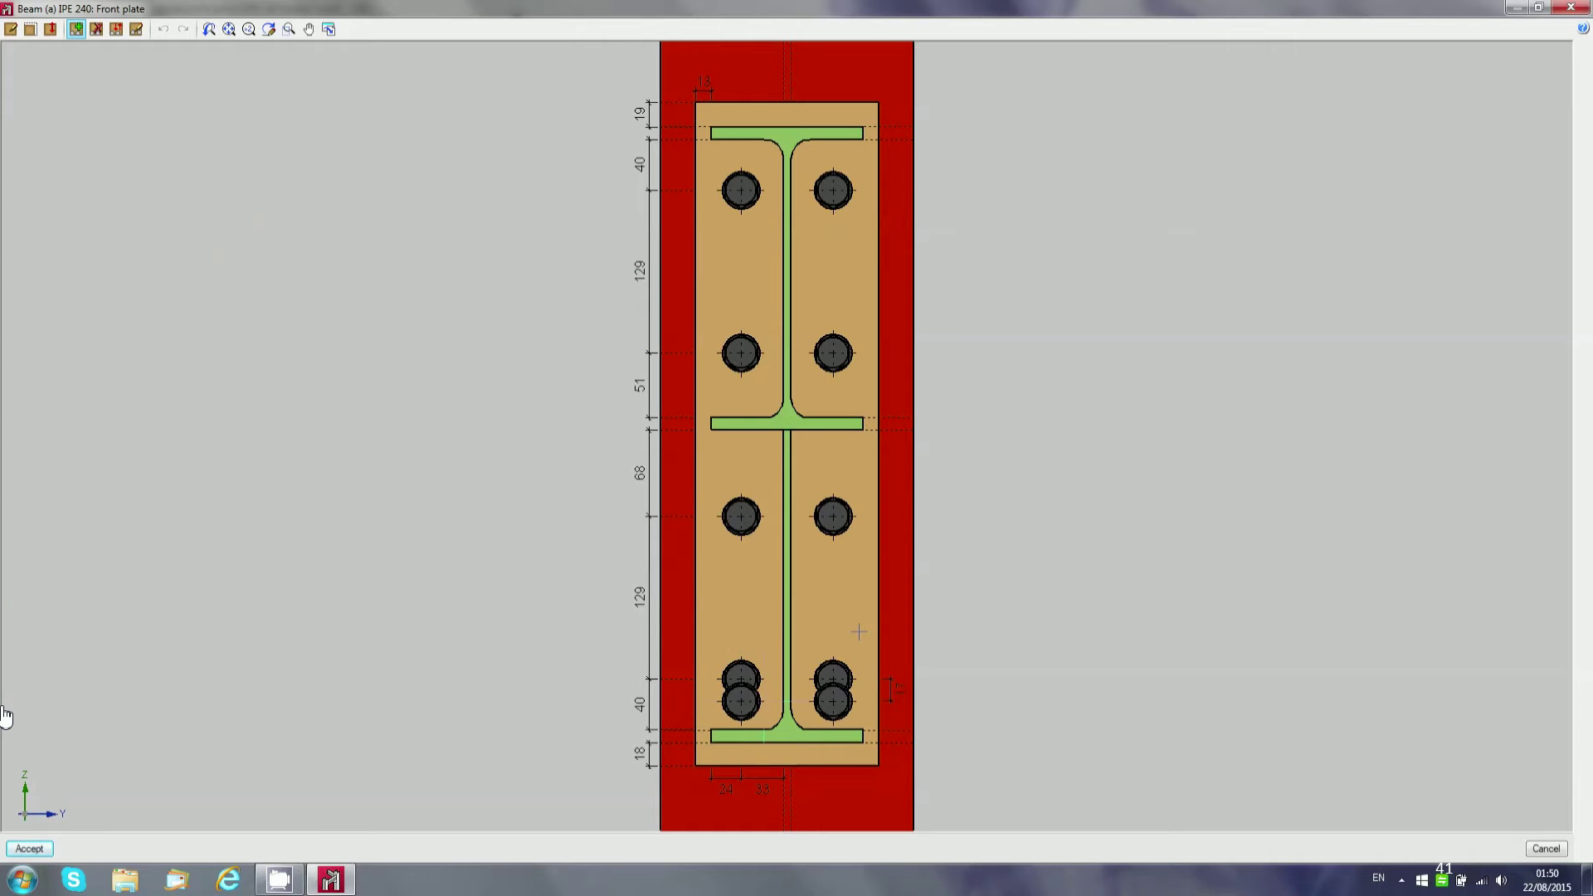
{"action": "left_click", "coordinate": [1581, 13]}
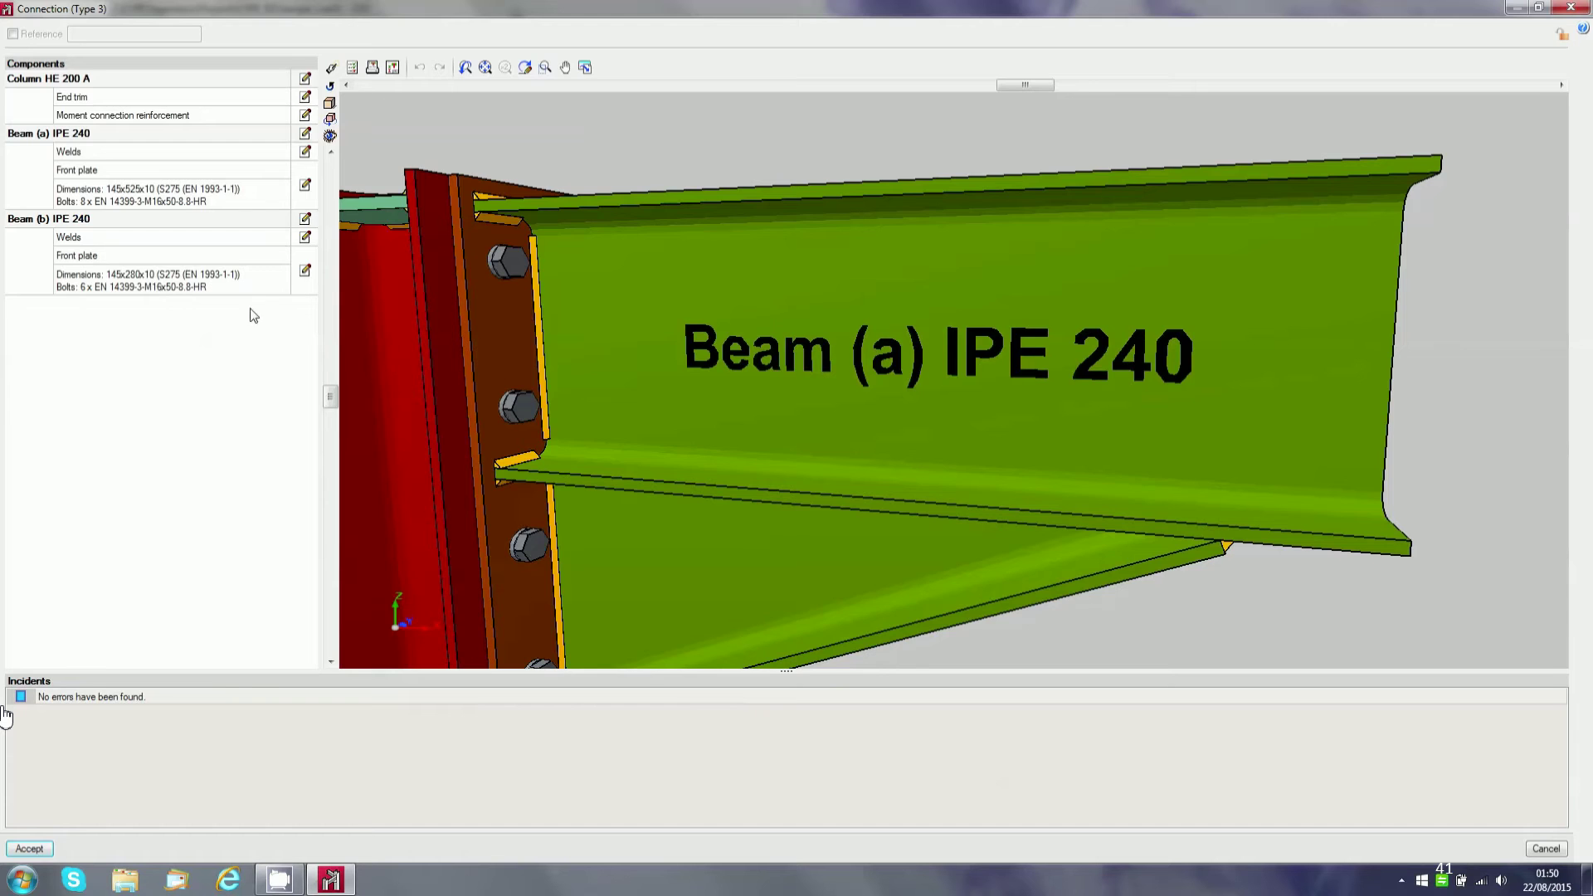
- Review the bolt diameter and thread length options for beam (b)'s front plate, and return to the frame model
{"action": "left_click", "coordinate": [305, 270]}
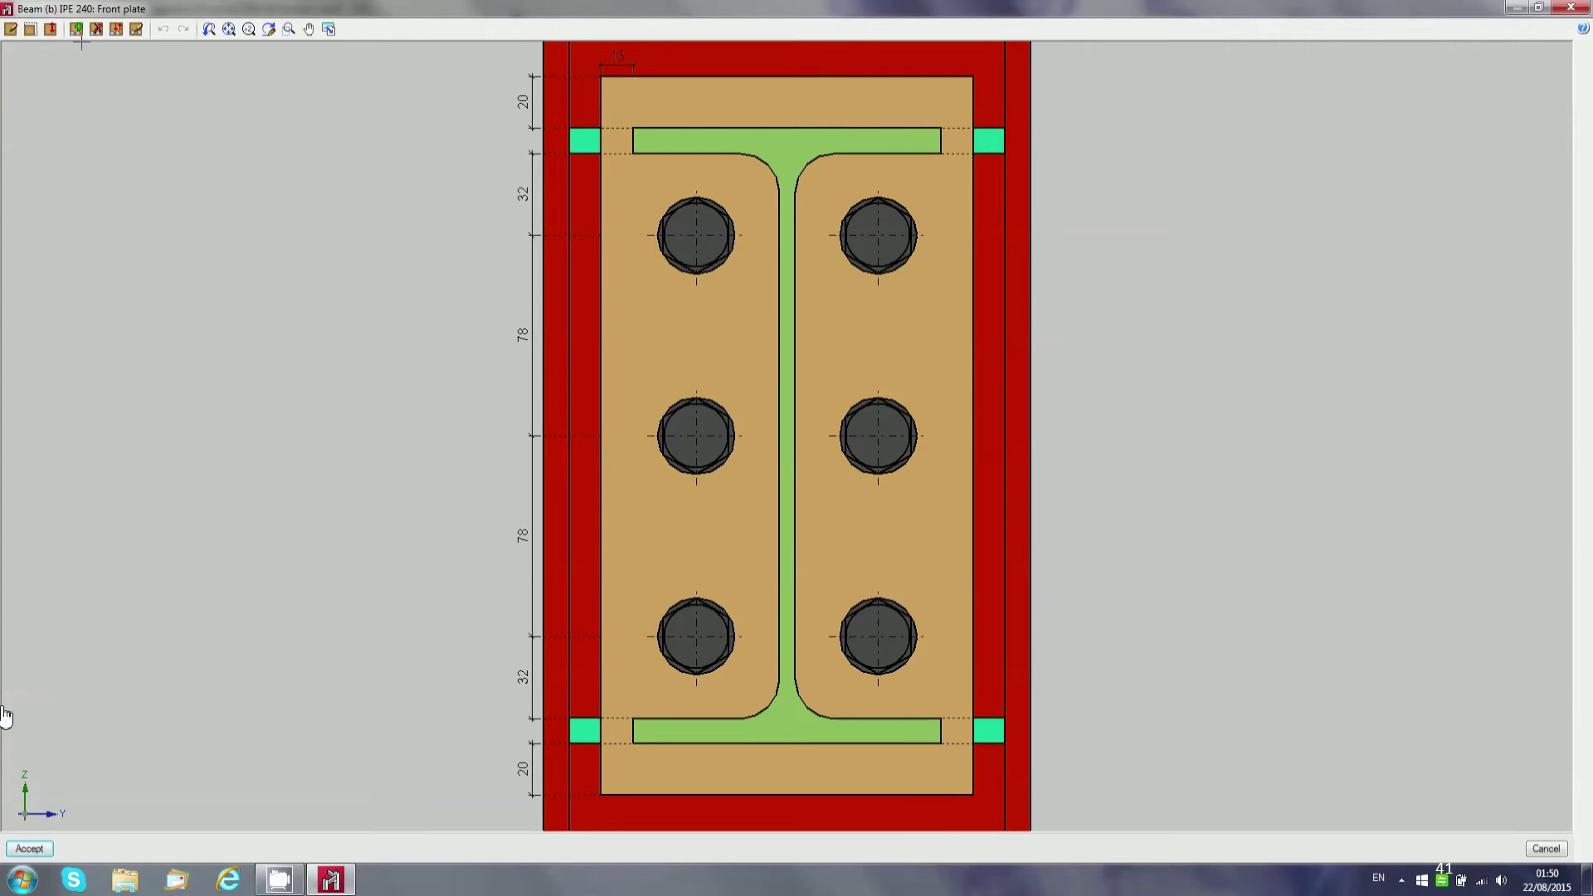
{"action": "left_click", "coordinate": [136, 29]}
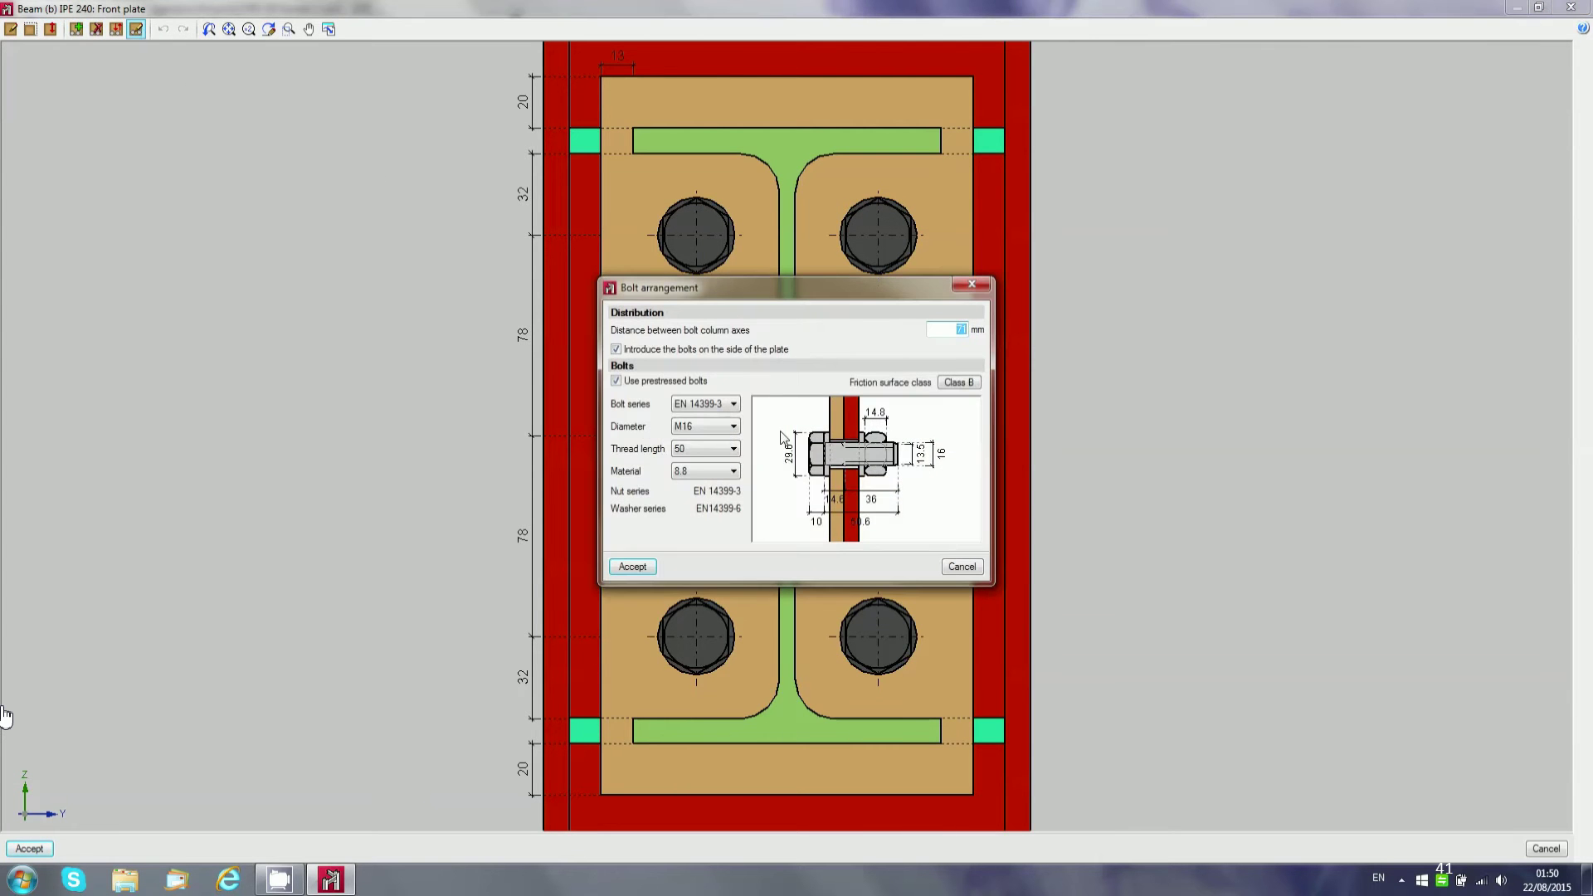
{"action": "left_click", "coordinate": [716, 426]}
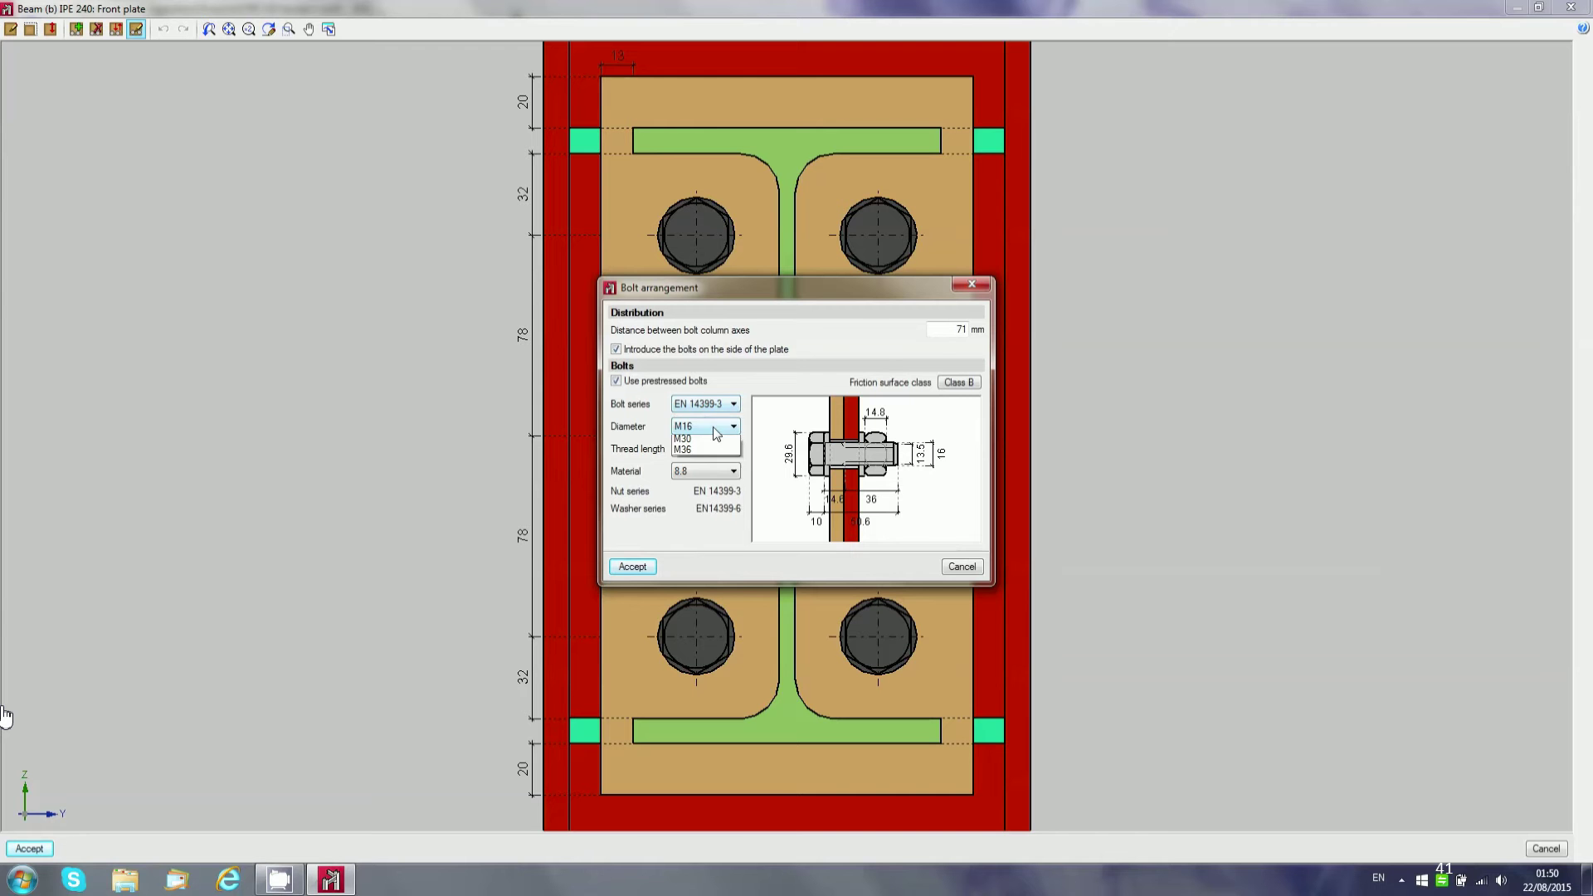
{"action": "left_click", "coordinate": [715, 463]}
{"action": "left_click", "coordinate": [708, 452]}
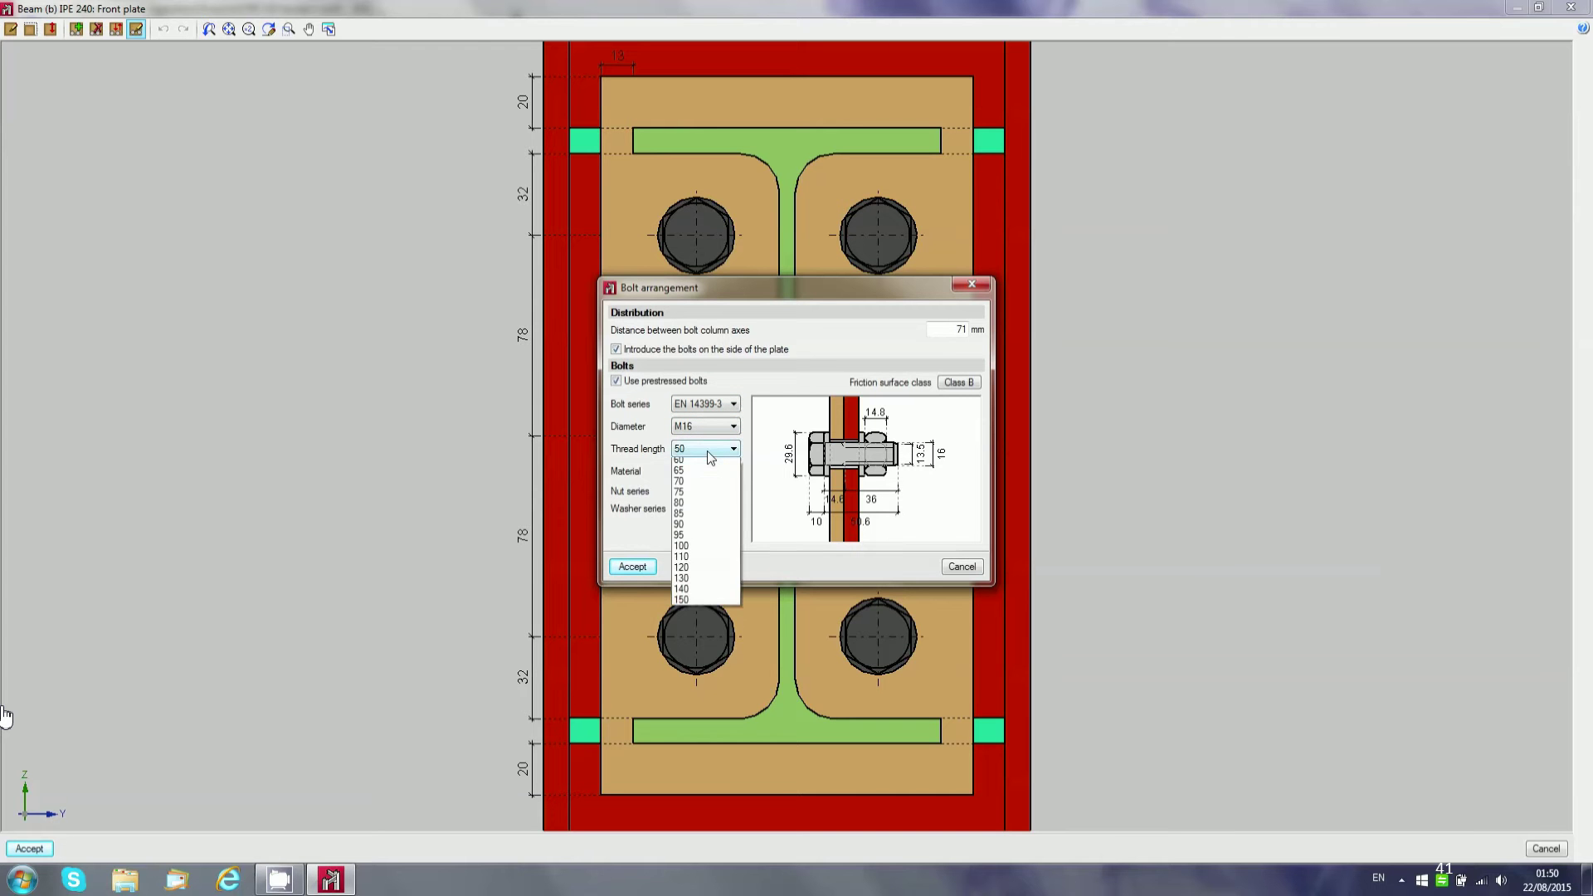
{"action": "left_click", "coordinate": [706, 466]}
{"action": "left_click", "coordinate": [980, 287]}
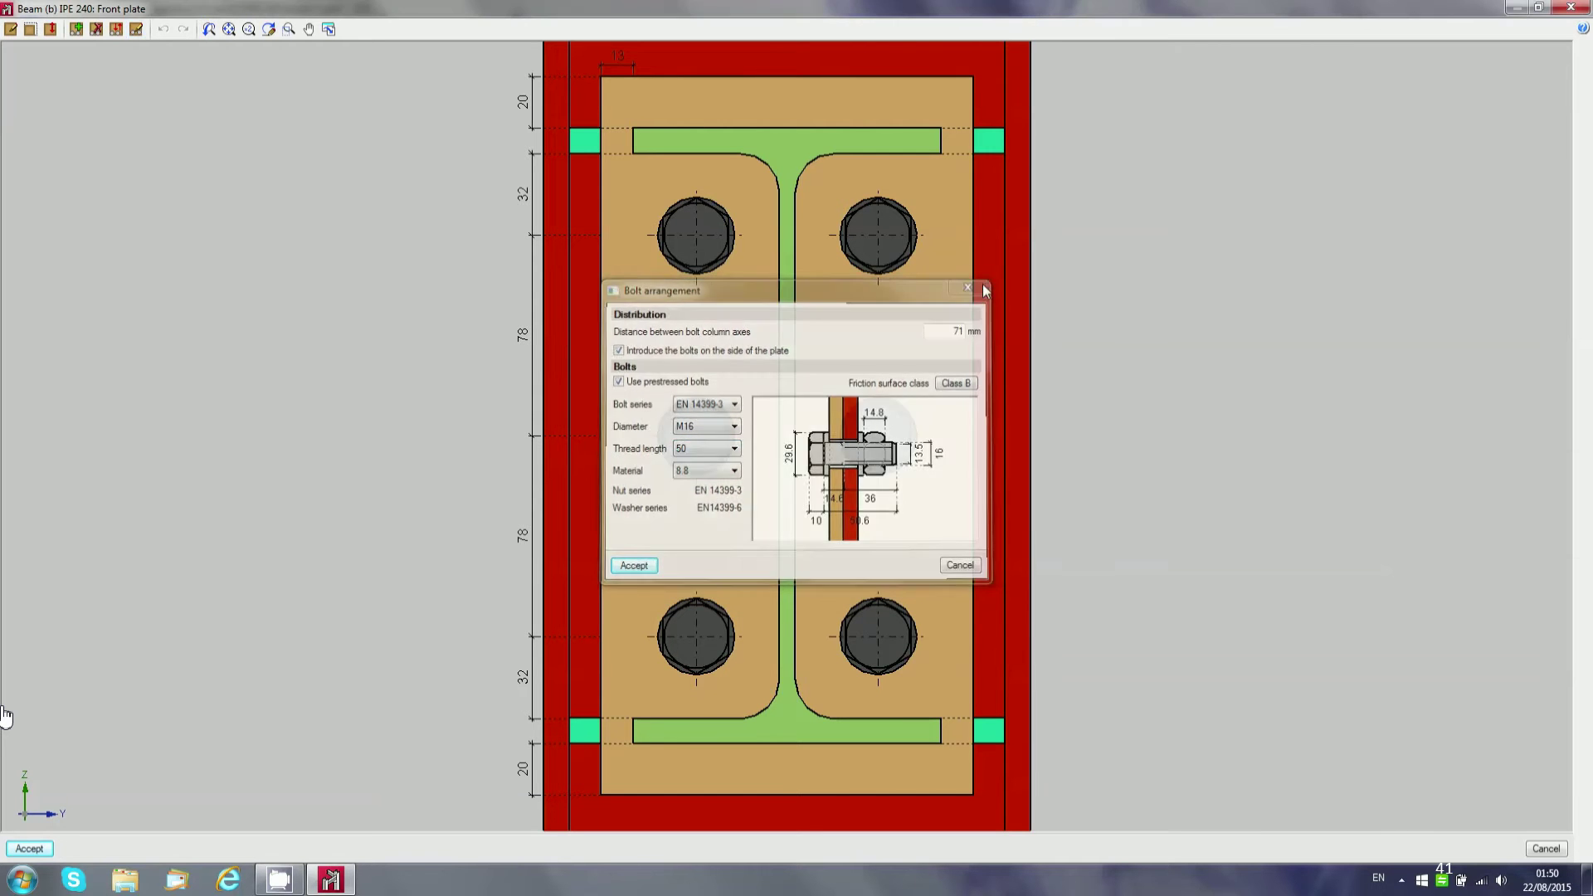
{"action": "left_click", "coordinate": [1569, 8]}
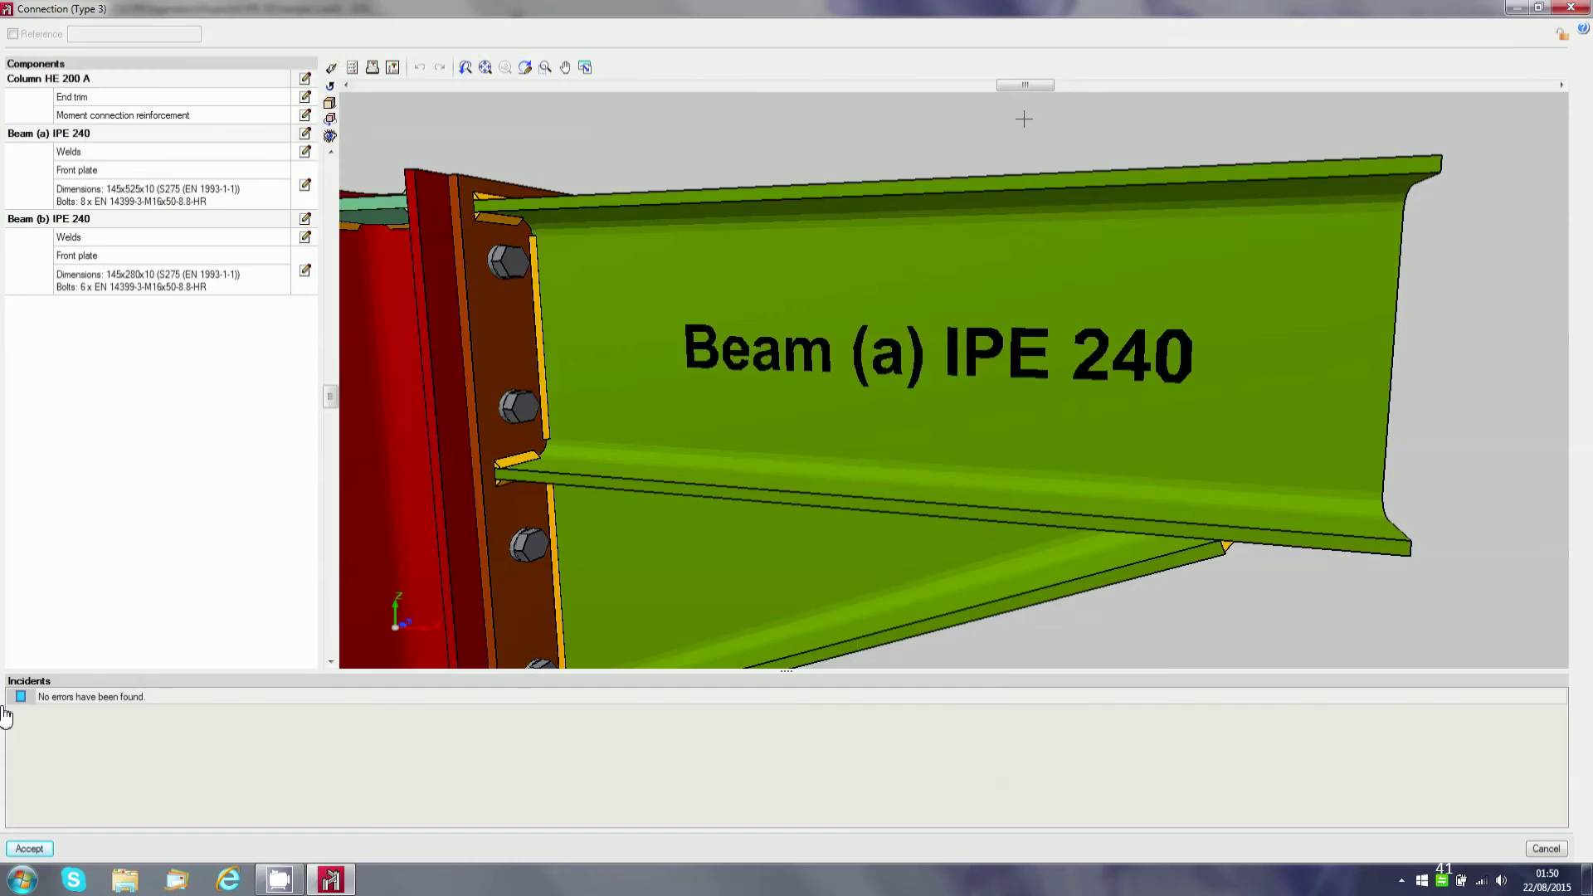
{"action": "left_click", "coordinate": [29, 848]}
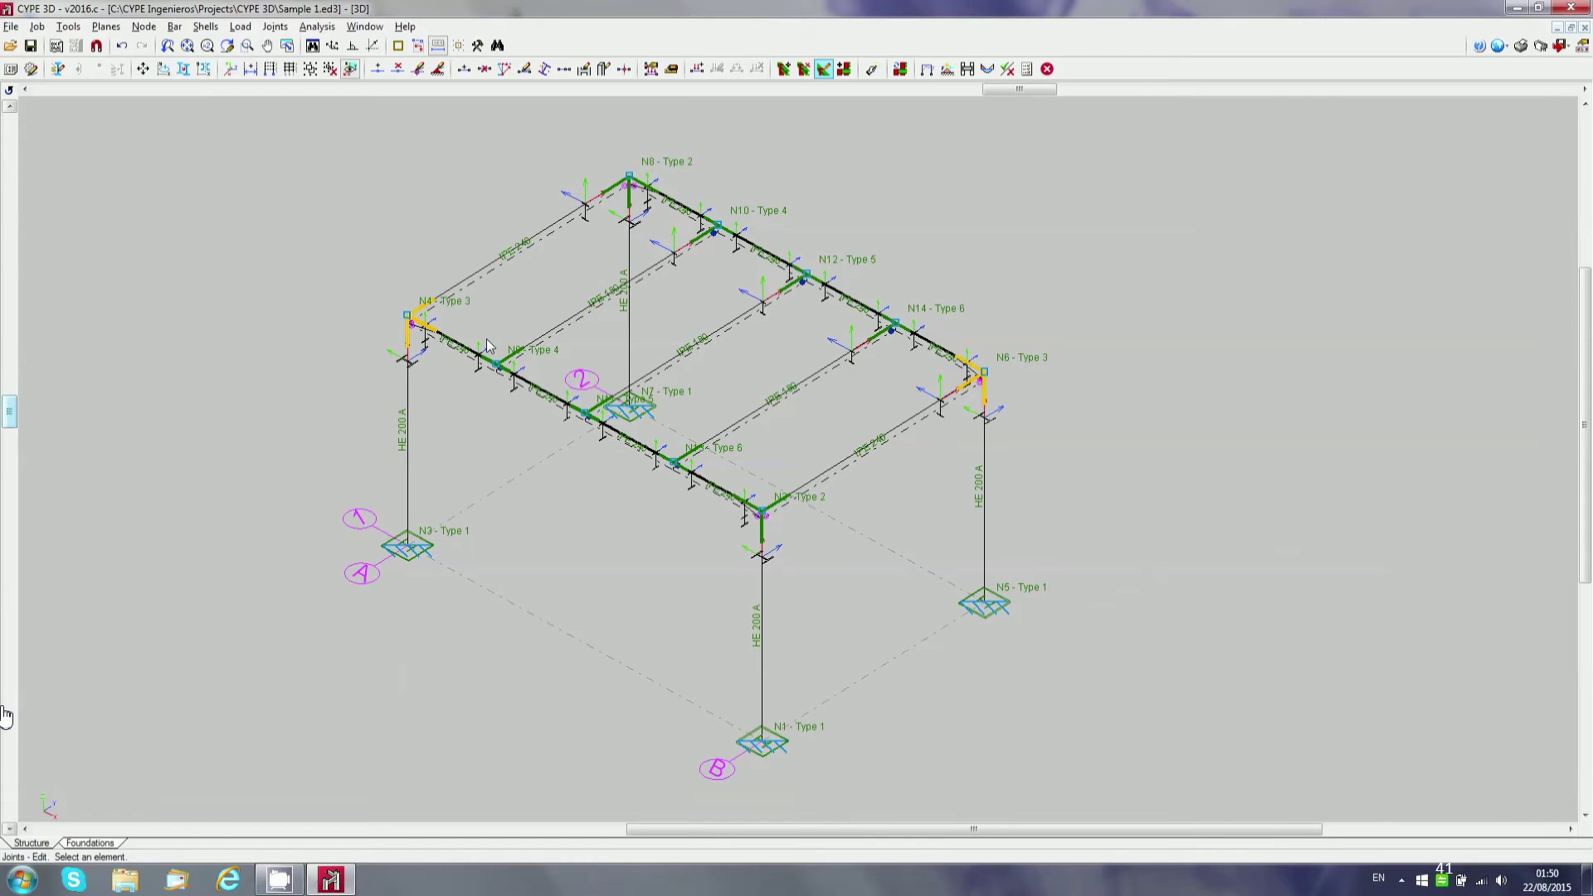
- Group the joints at nodes N12 and N14 with the Type 4 joint at node N10
{"action": "left_click", "coordinate": [277, 28]}
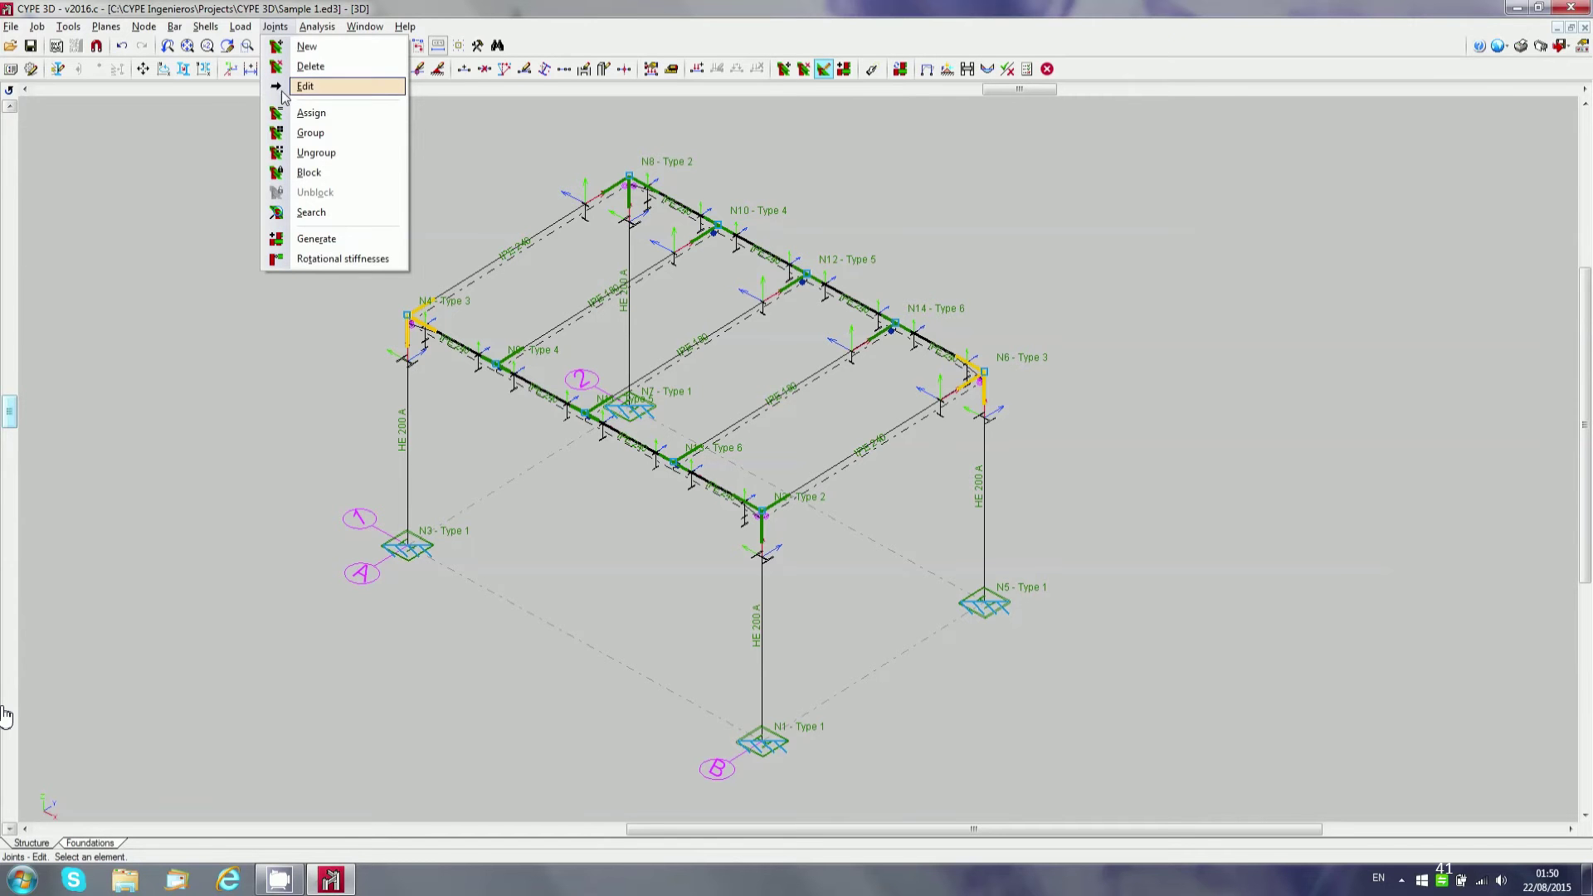
{"action": "left_click", "coordinate": [311, 132]}
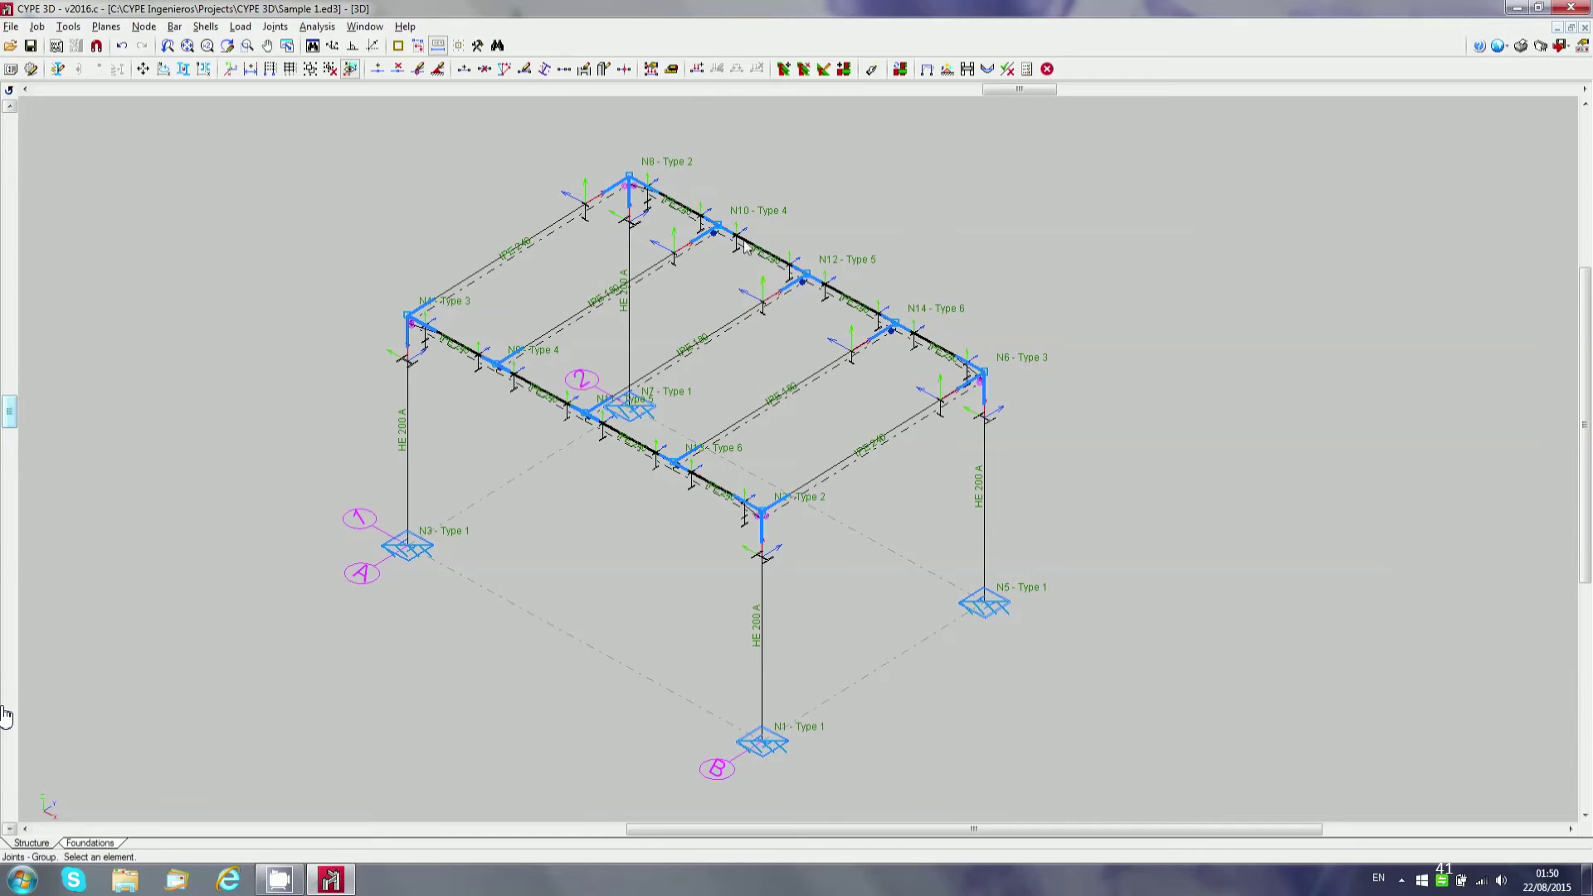
{"action": "left_click", "coordinate": [803, 279]}
{"action": "left_click", "coordinate": [892, 328]}
{"action": "left_click", "coordinate": [318, 27]}
{"action": "left_click", "coordinate": [567, 301]}
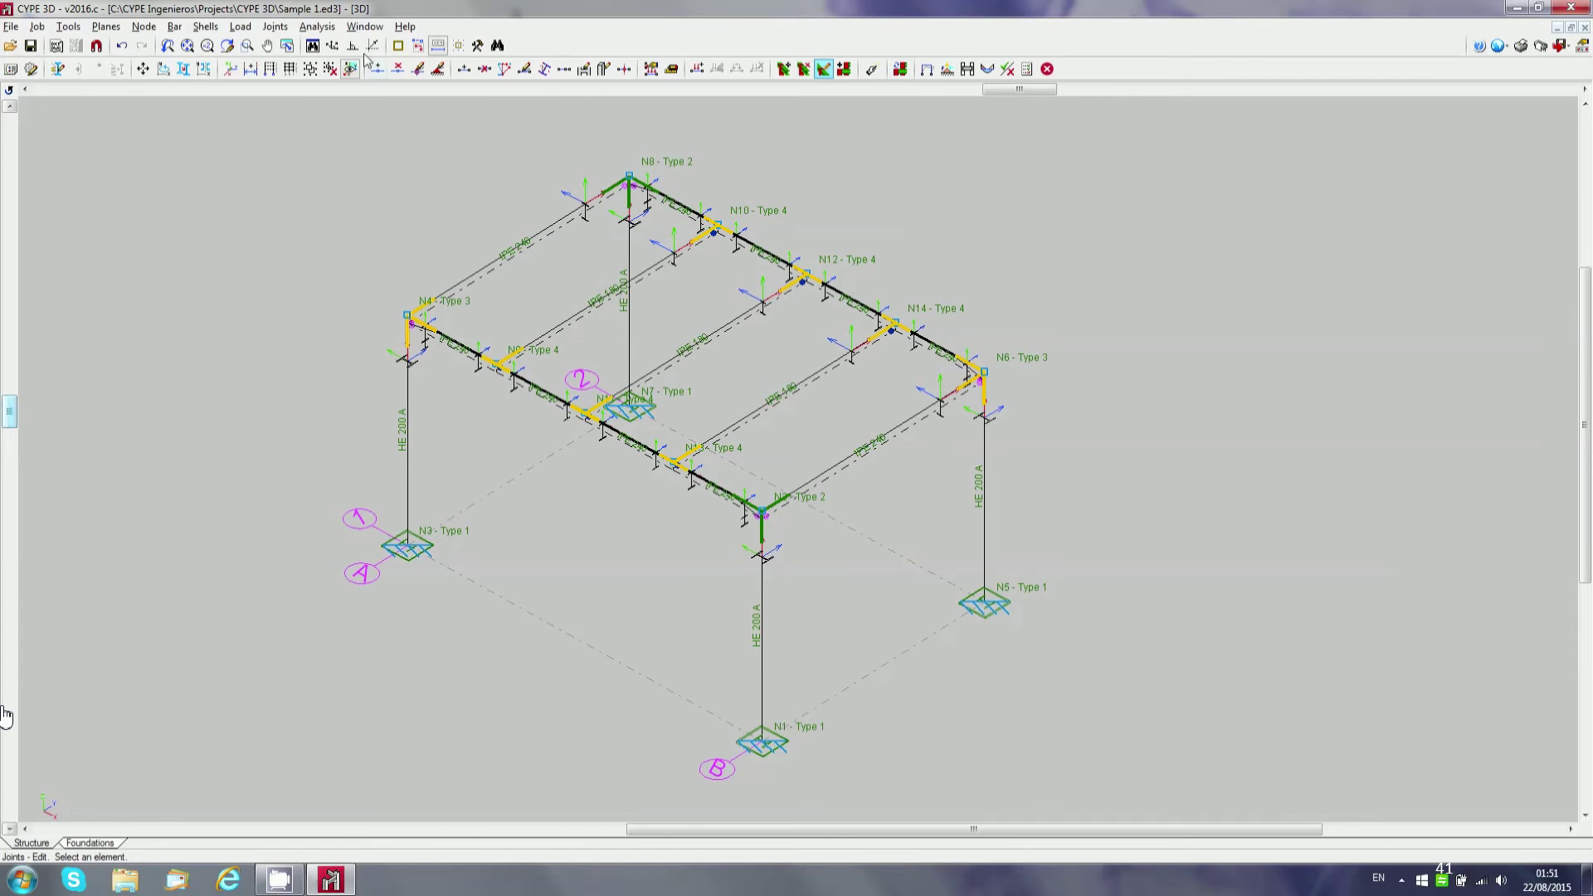
- Re-analyse the structure without dimensioning sections, resolving all nodes with bolted connections, and close the final design report
{"action": "left_click", "coordinate": [318, 27]}
{"action": "left_click", "coordinate": [336, 46]}
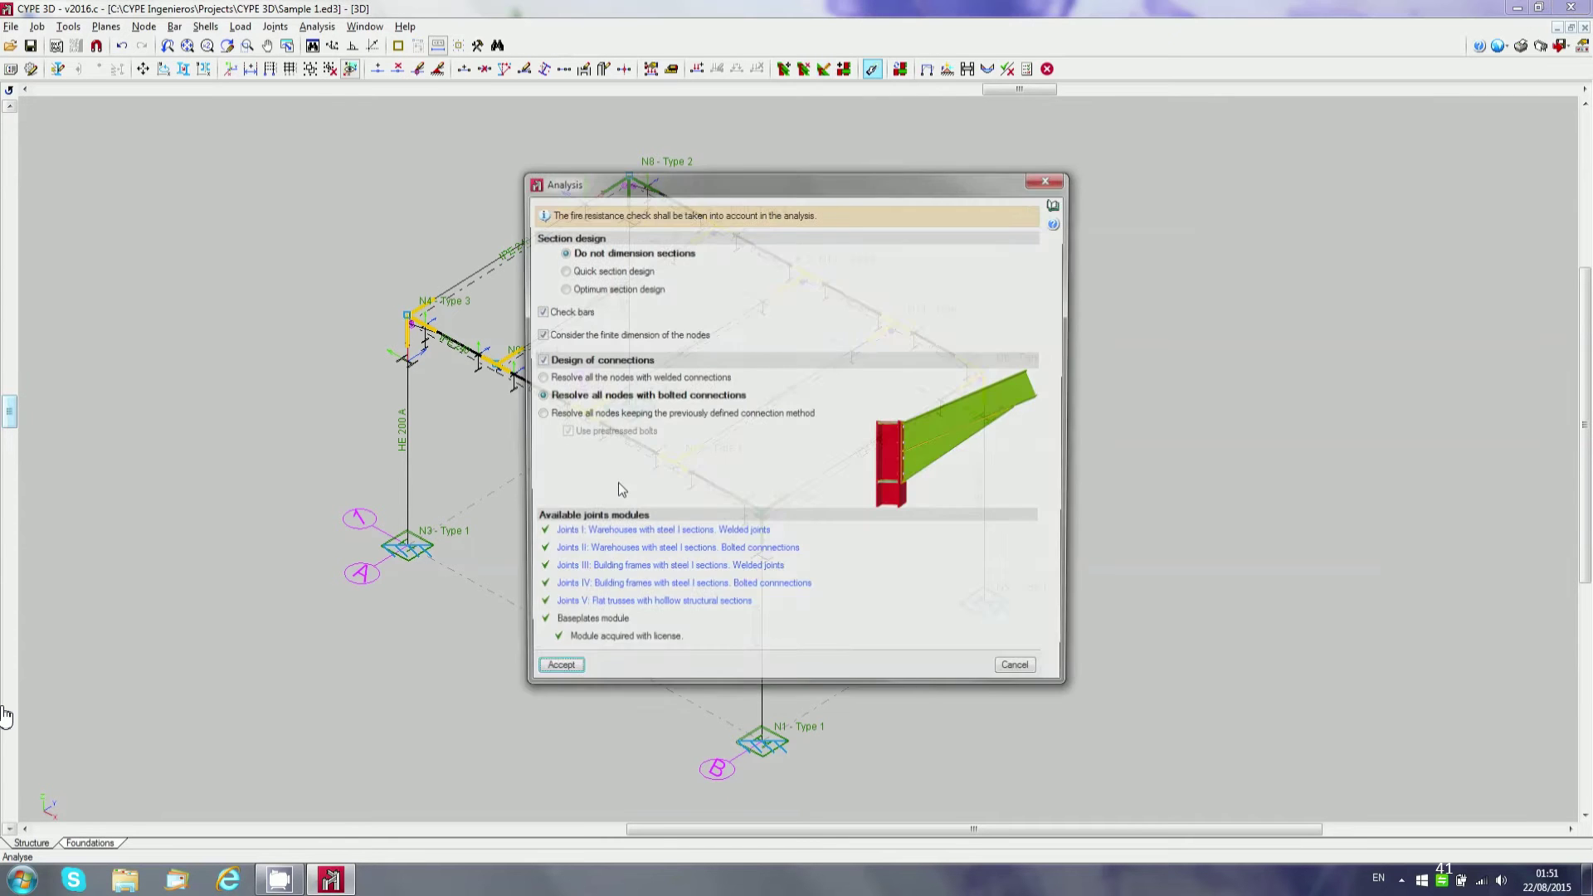
{"action": "left_click", "coordinate": [554, 671]}
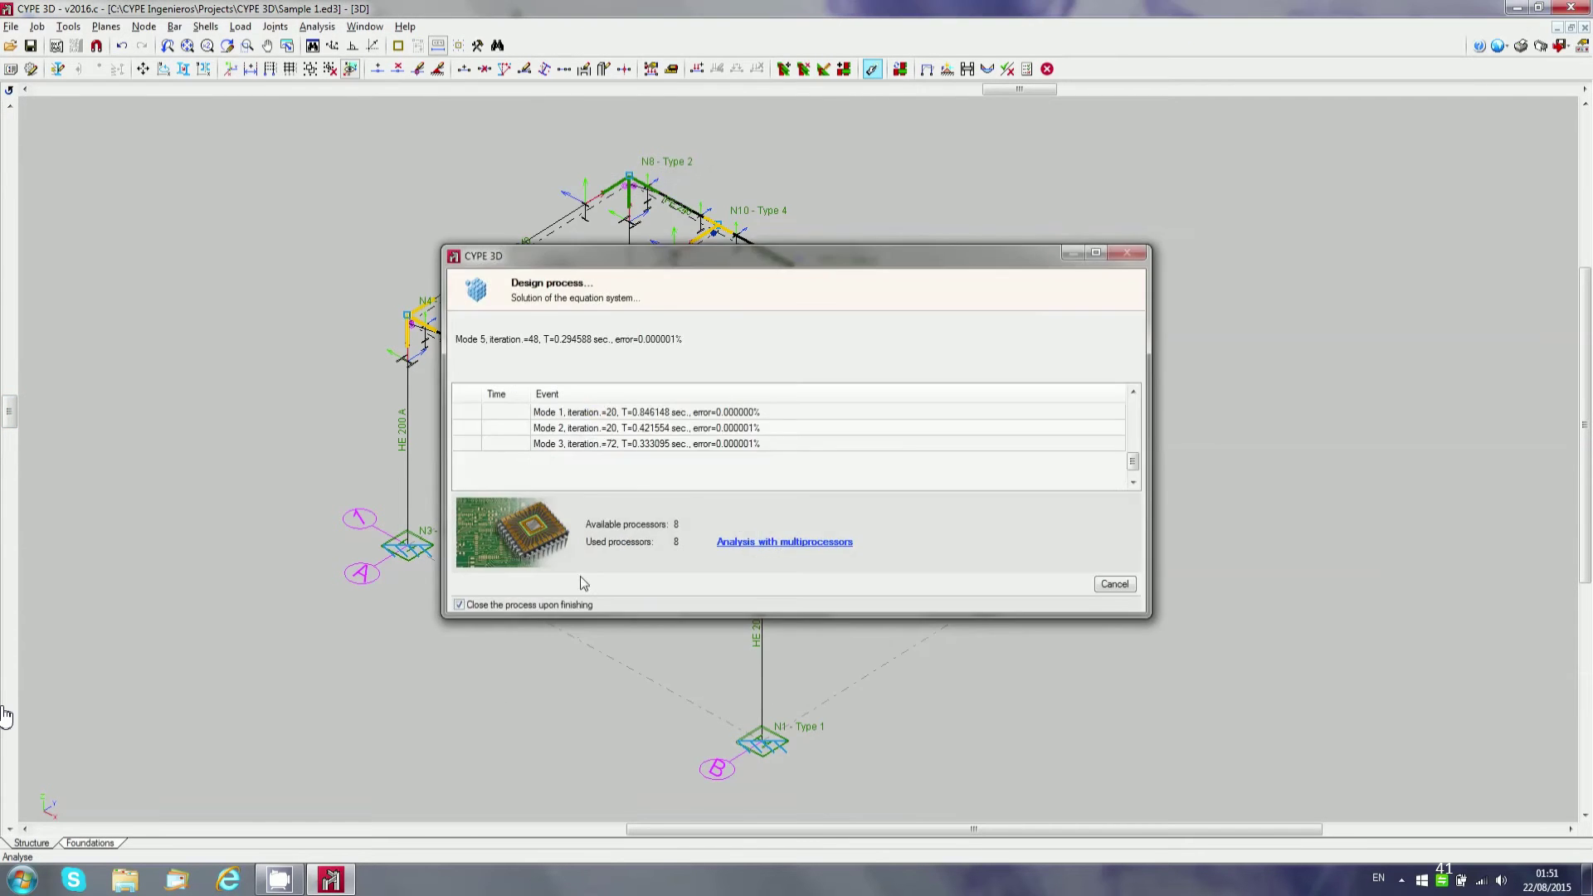
{"action": "left_click", "coordinate": [776, 475]}
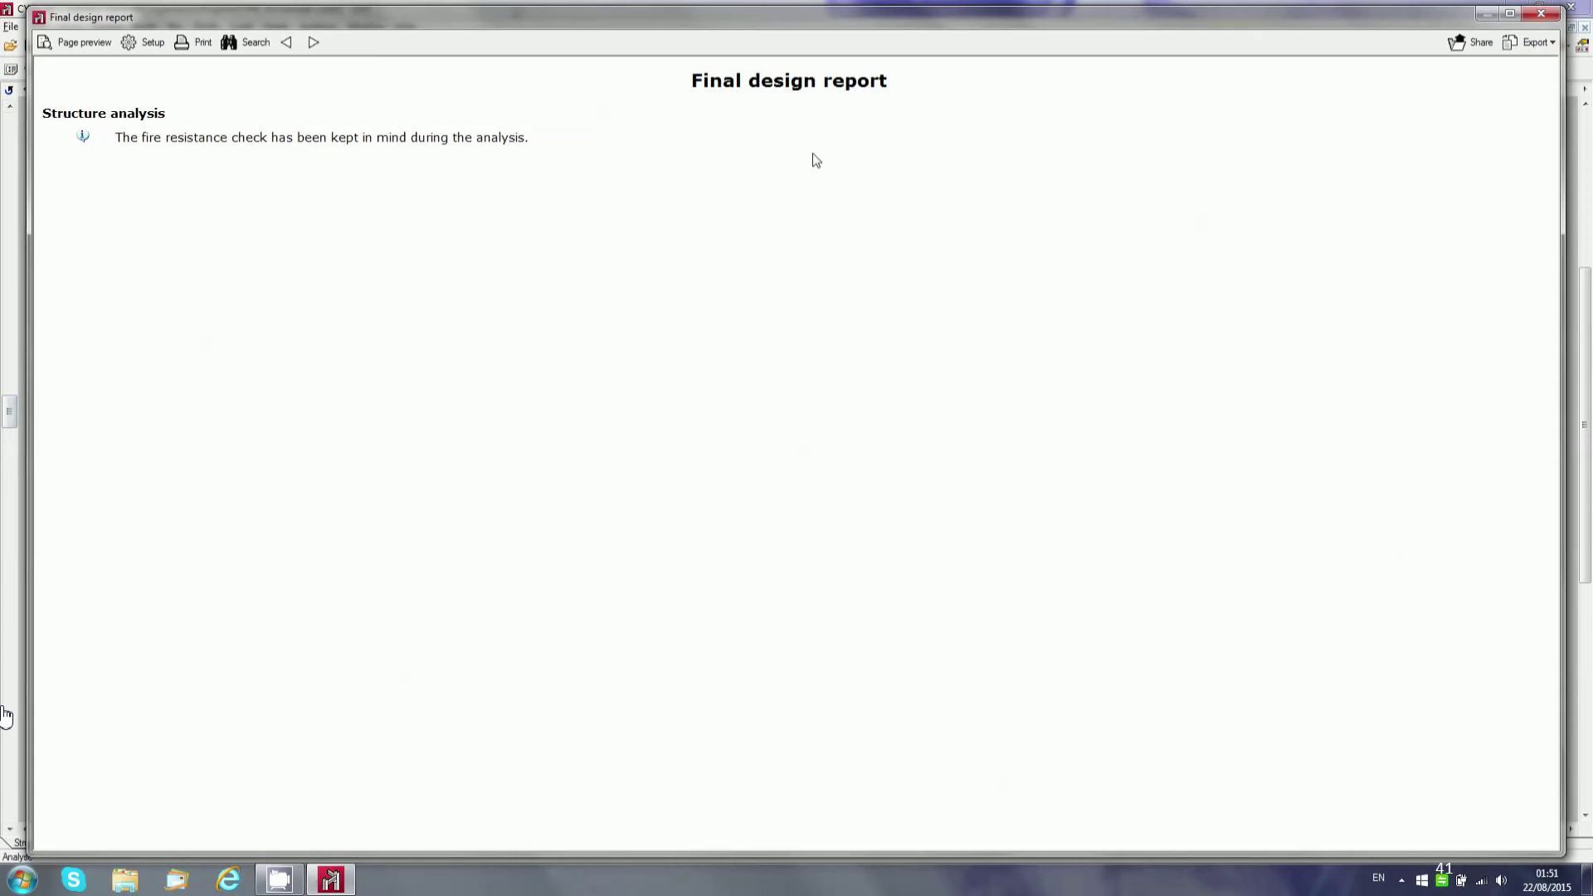
{"action": "left_click", "coordinate": [1544, 16]}
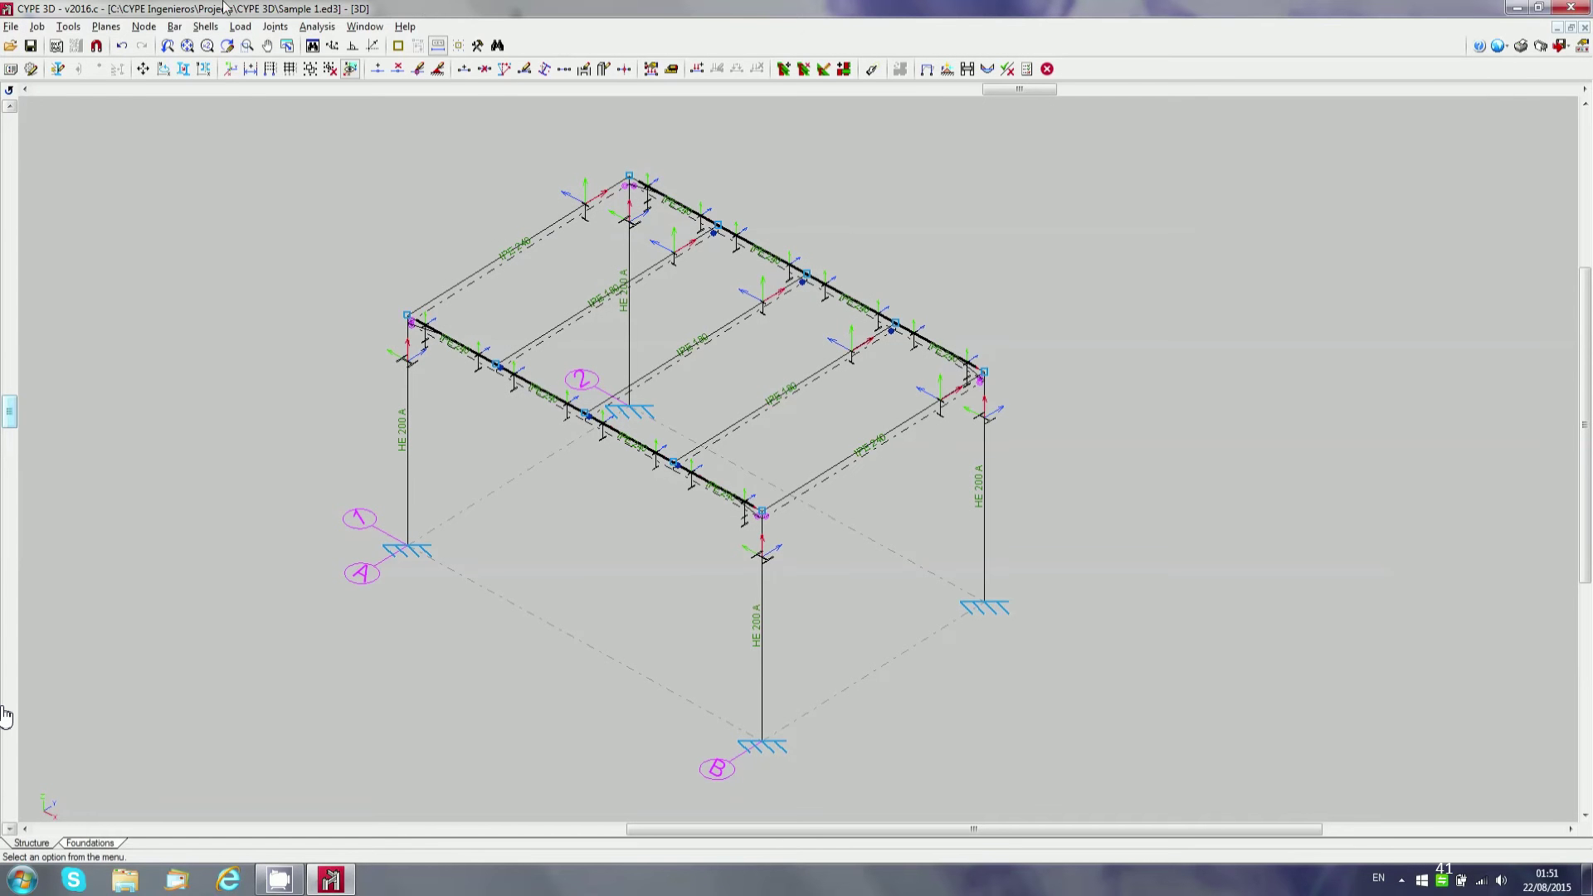
- Open the 3D view of the complete structure, examine the haunched bolted corner connection up close, and close the view
{"action": "left_click", "coordinate": [36, 26]}
{"action": "mouse_move", "coordinate": [75, 28]}
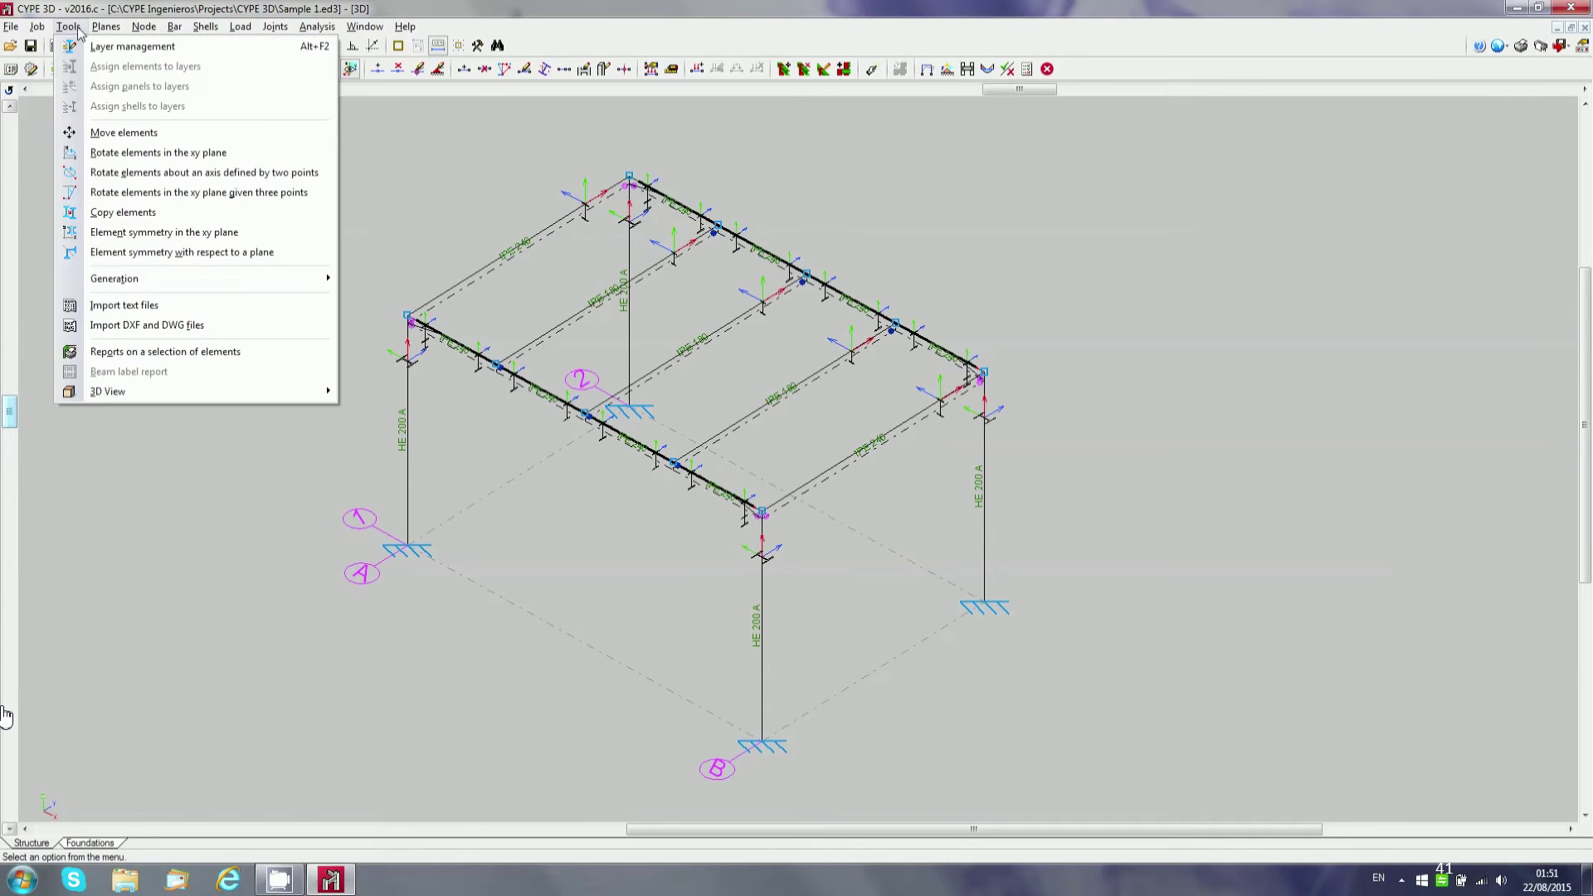
{"action": "mouse_move", "coordinate": [108, 391]}
{"action": "left_click", "coordinate": [396, 393]}
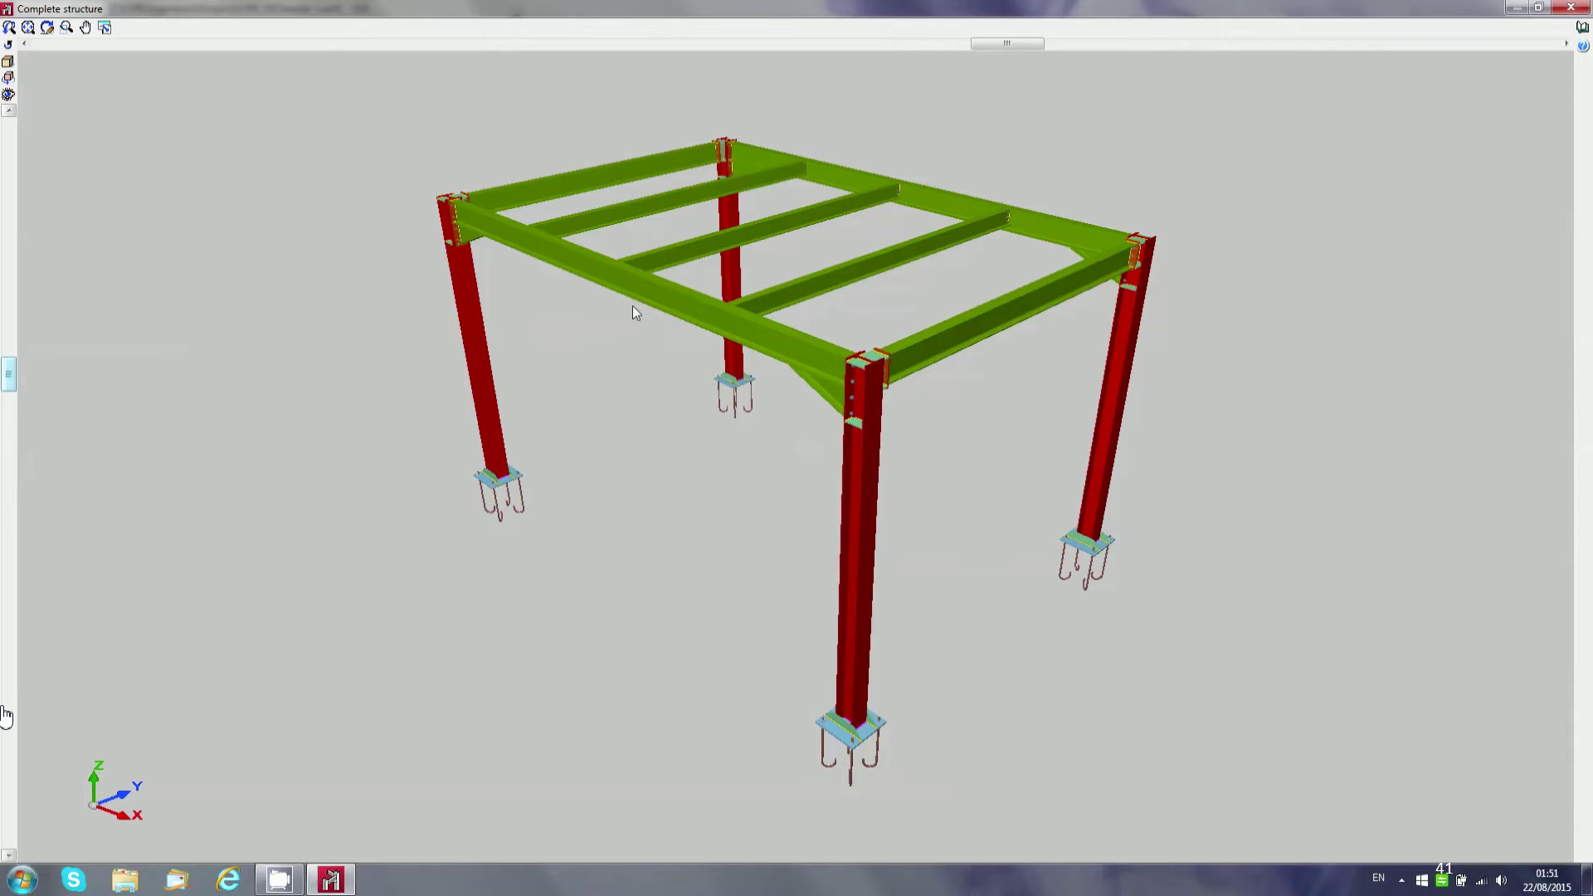
{"action": "middle_click_drag", "start_coordinate": [555, 273], "coordinate": [832, 274]}
{"action": "middle_click_drag", "start_coordinate": [498, 329], "coordinate": [954, 296]}
{"action": "middle_click_drag", "start_coordinate": [828, 307], "coordinate": [1158, 259]}
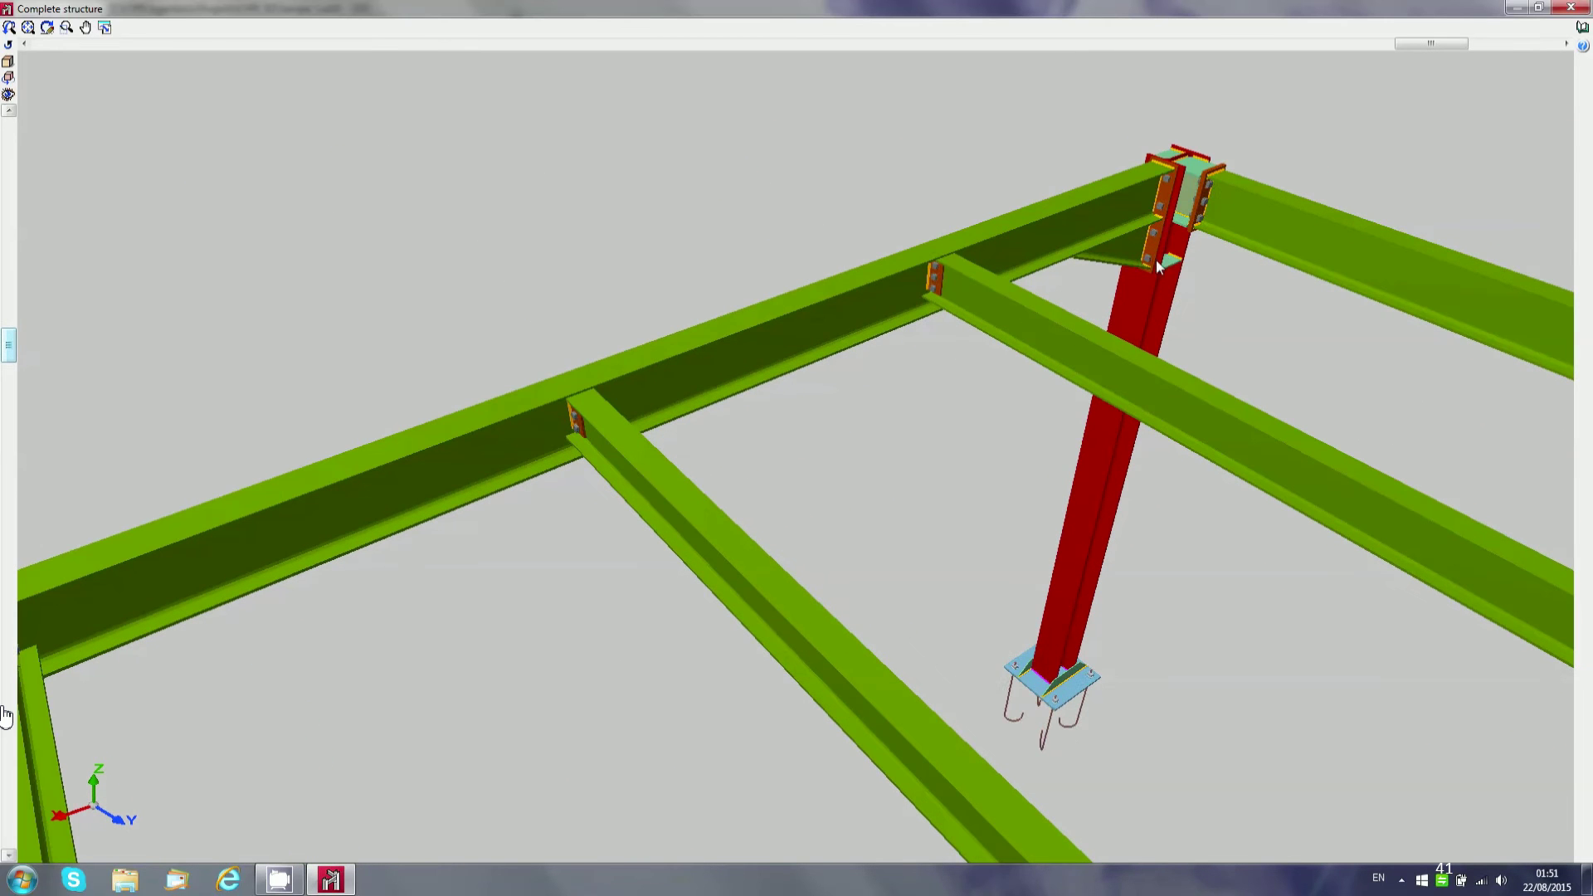
{"action": "left_click", "coordinate": [67, 28]}
{"action": "left_click_drag", "start_coordinate": [1088, 107], "coordinate": [1245, 312]}
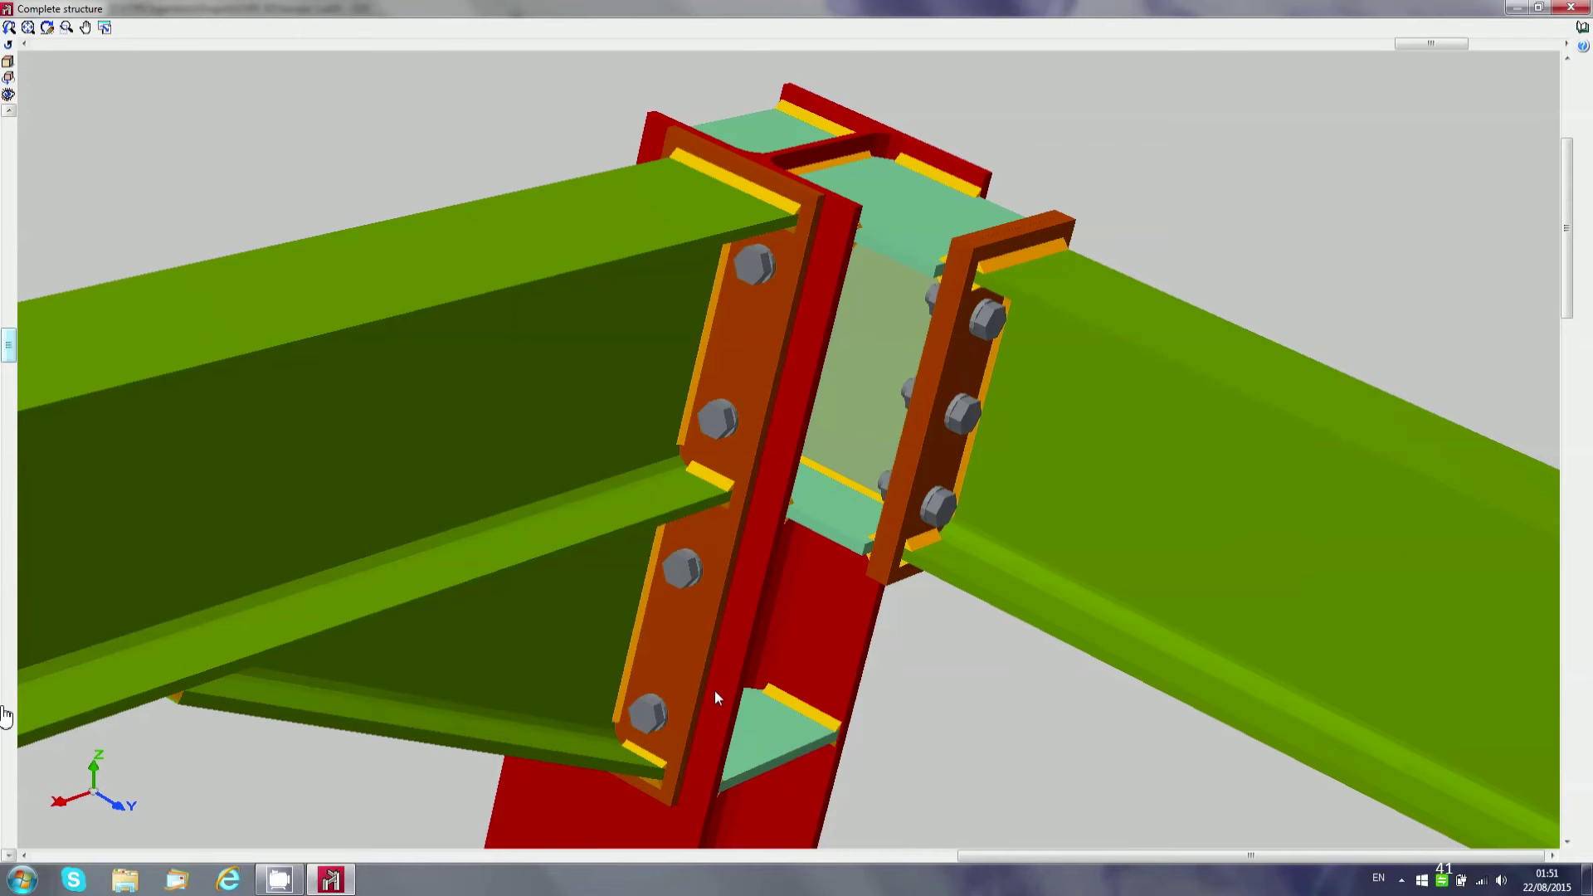
{"action": "left_click", "coordinate": [1570, 7]}
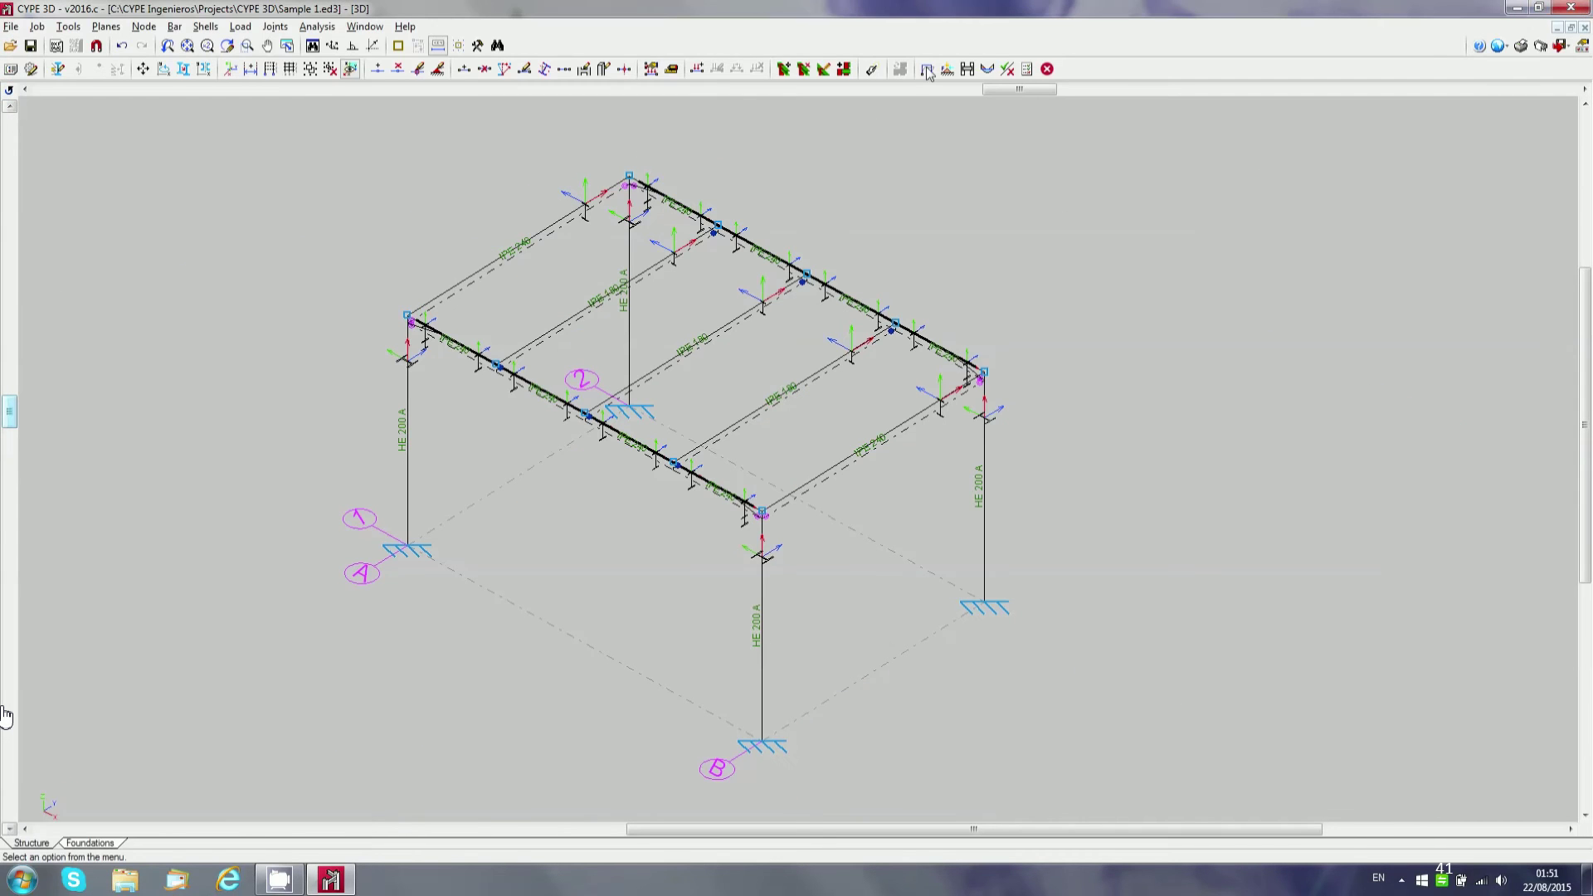
- Switch to the foundations and generate footings and beams for the four columns
{"action": "left_click", "coordinate": [96, 845]}
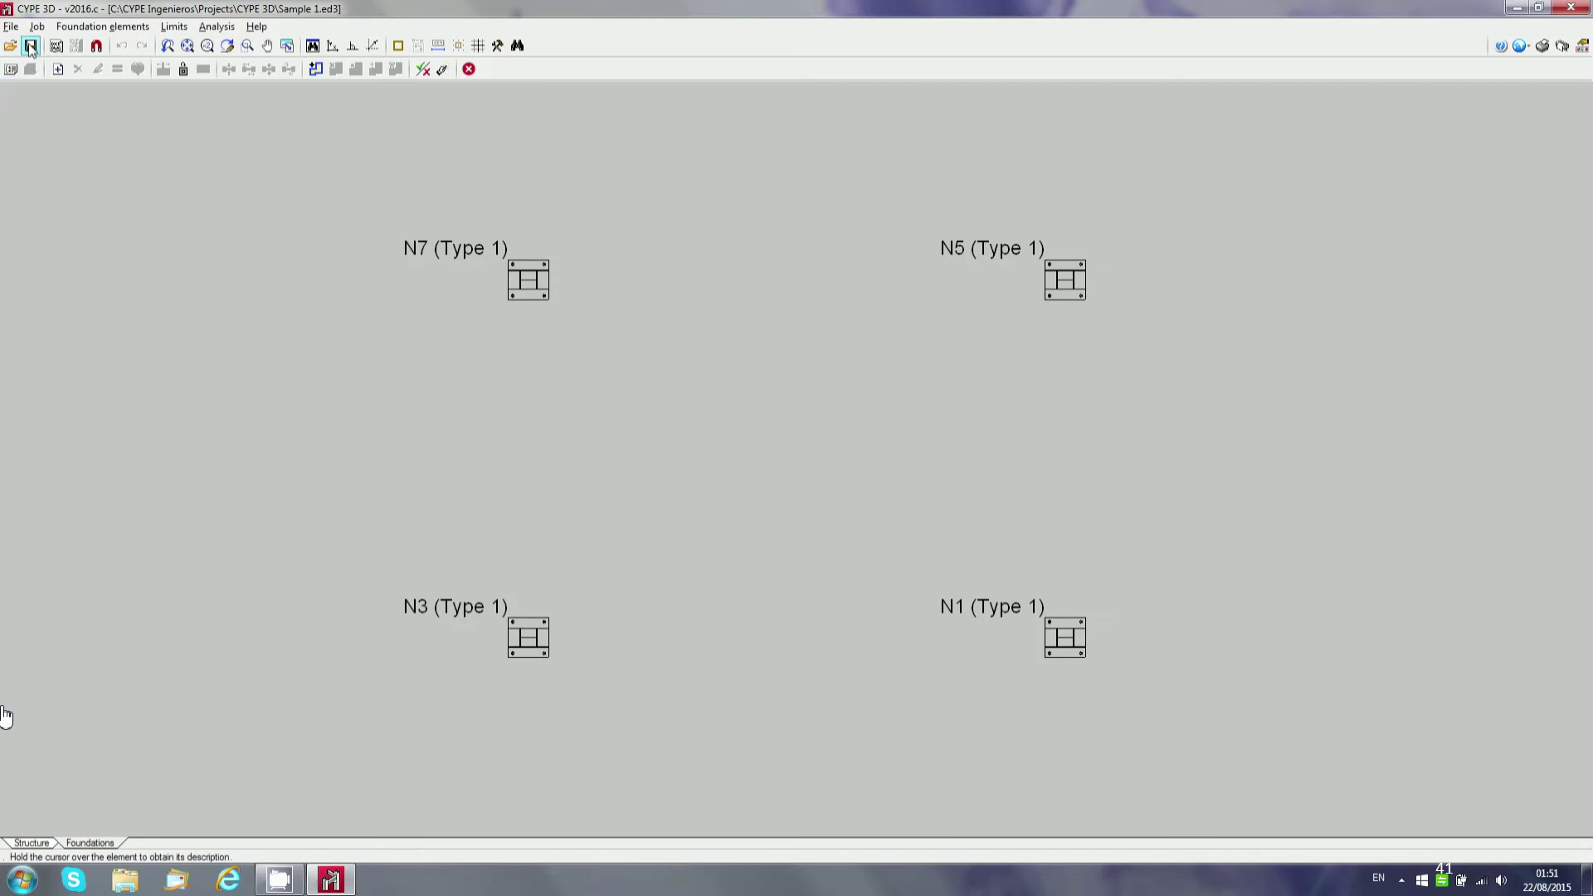
{"action": "left_click", "coordinate": [231, 23]}
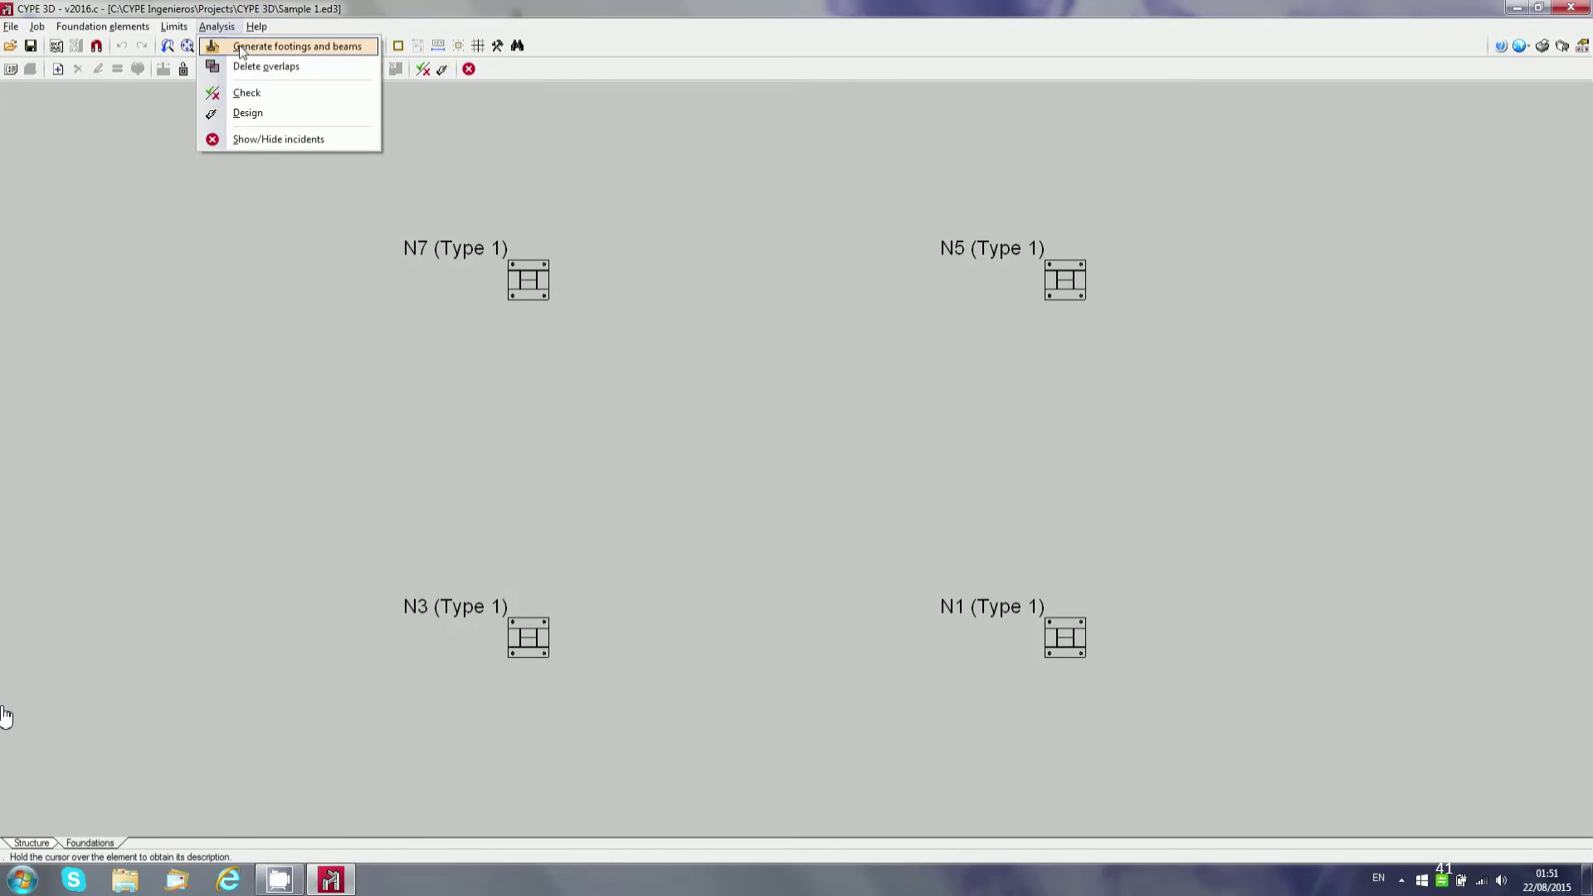
{"action": "left_click", "coordinate": [258, 48]}
{"action": "left_click", "coordinate": [710, 472]}
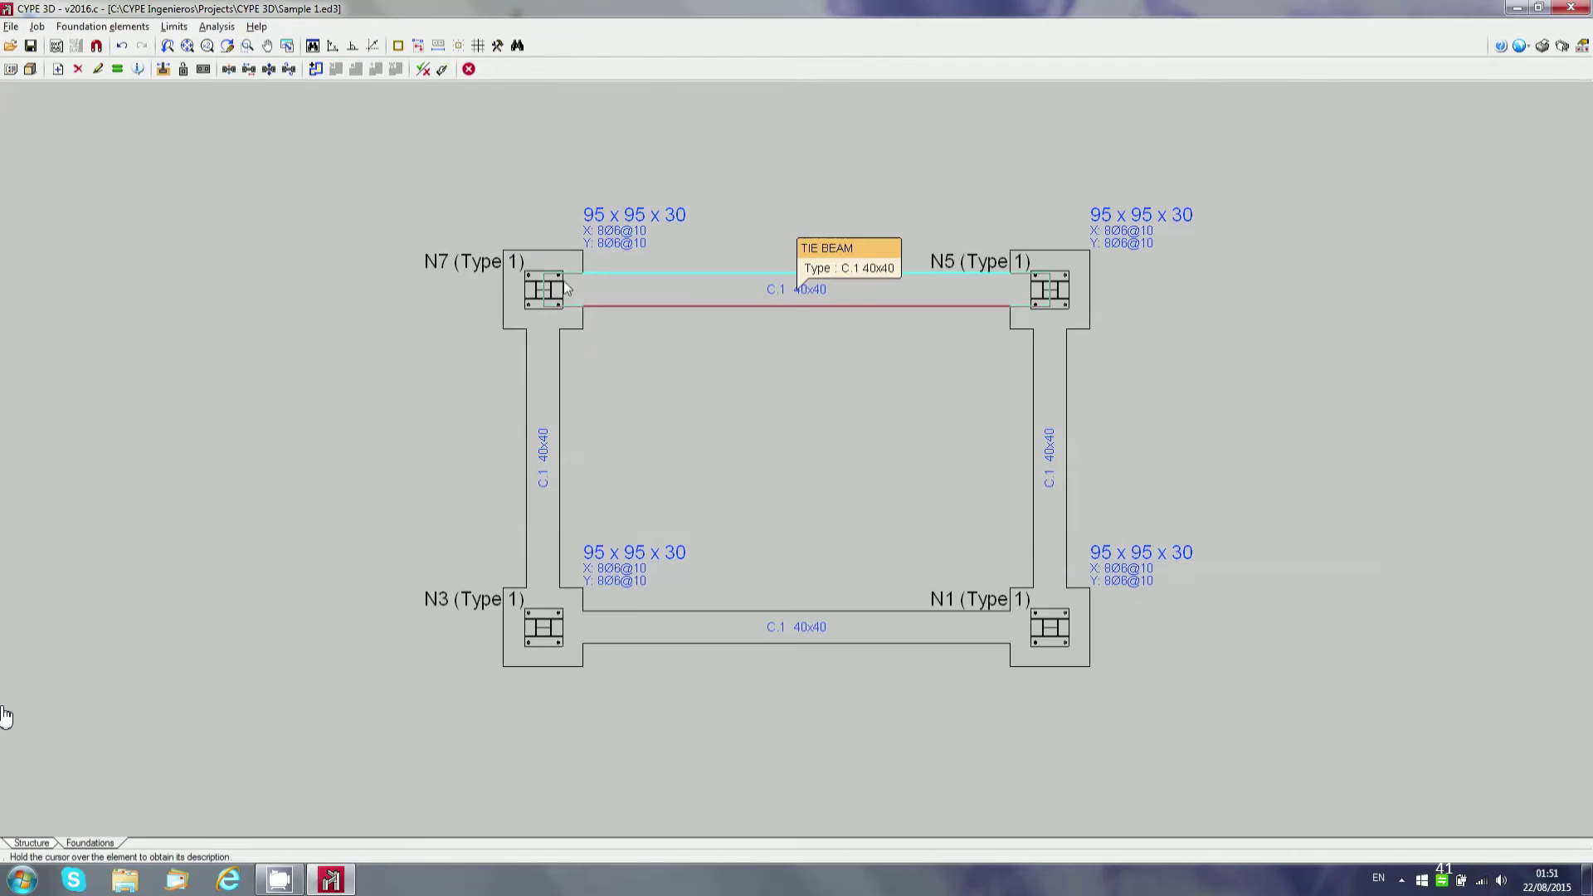
- Design the foundation elements and tie beams using the quick and complete design
{"action": "left_click", "coordinate": [442, 69]}
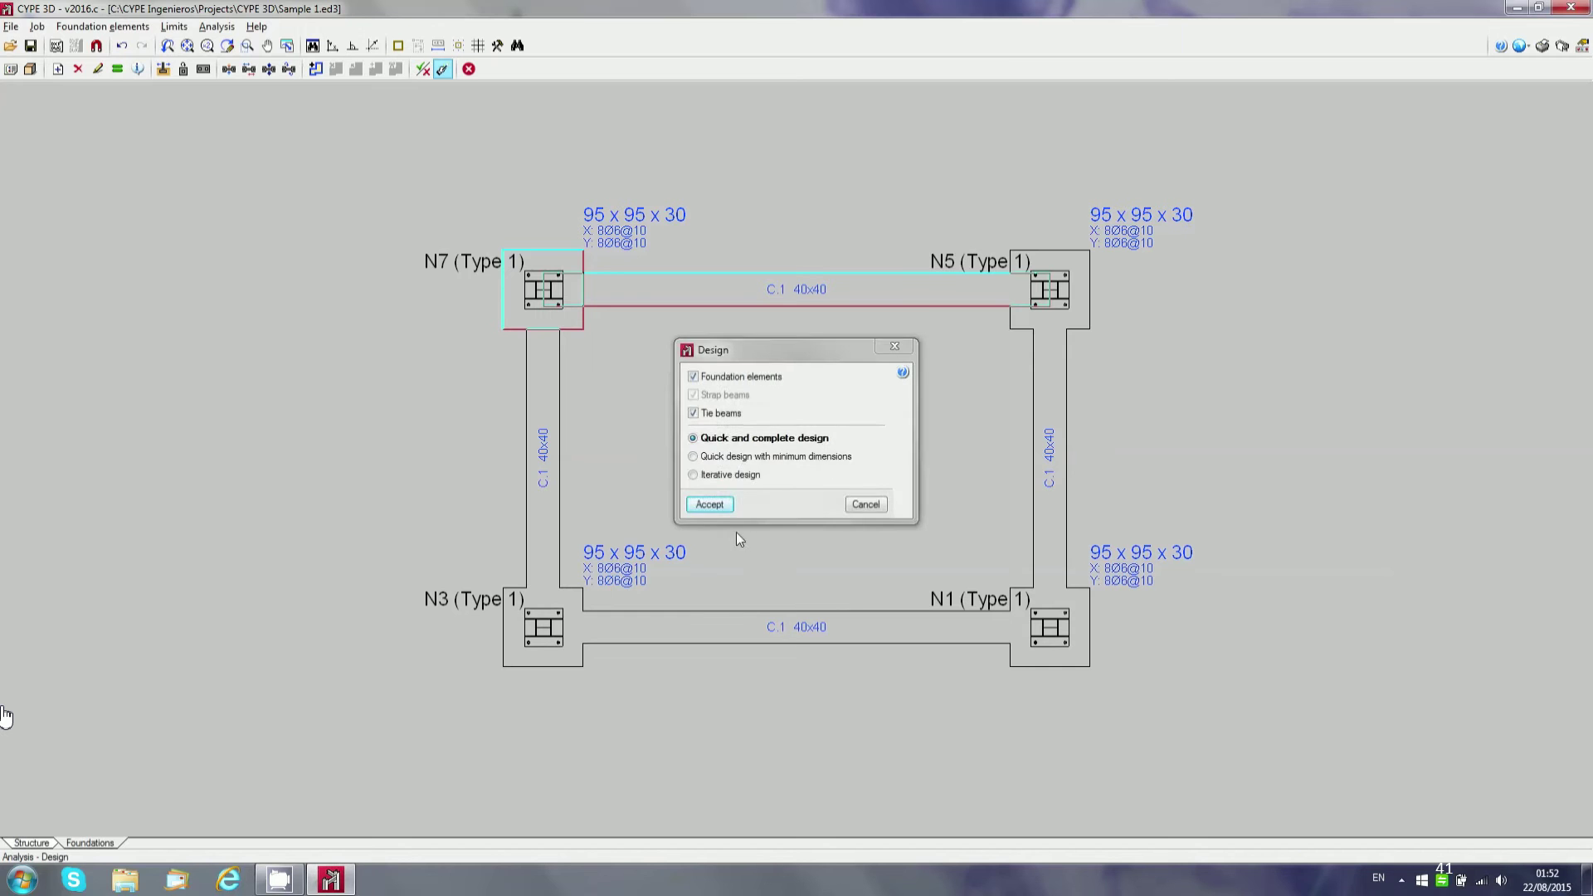
{"action": "left_click", "coordinate": [720, 508]}
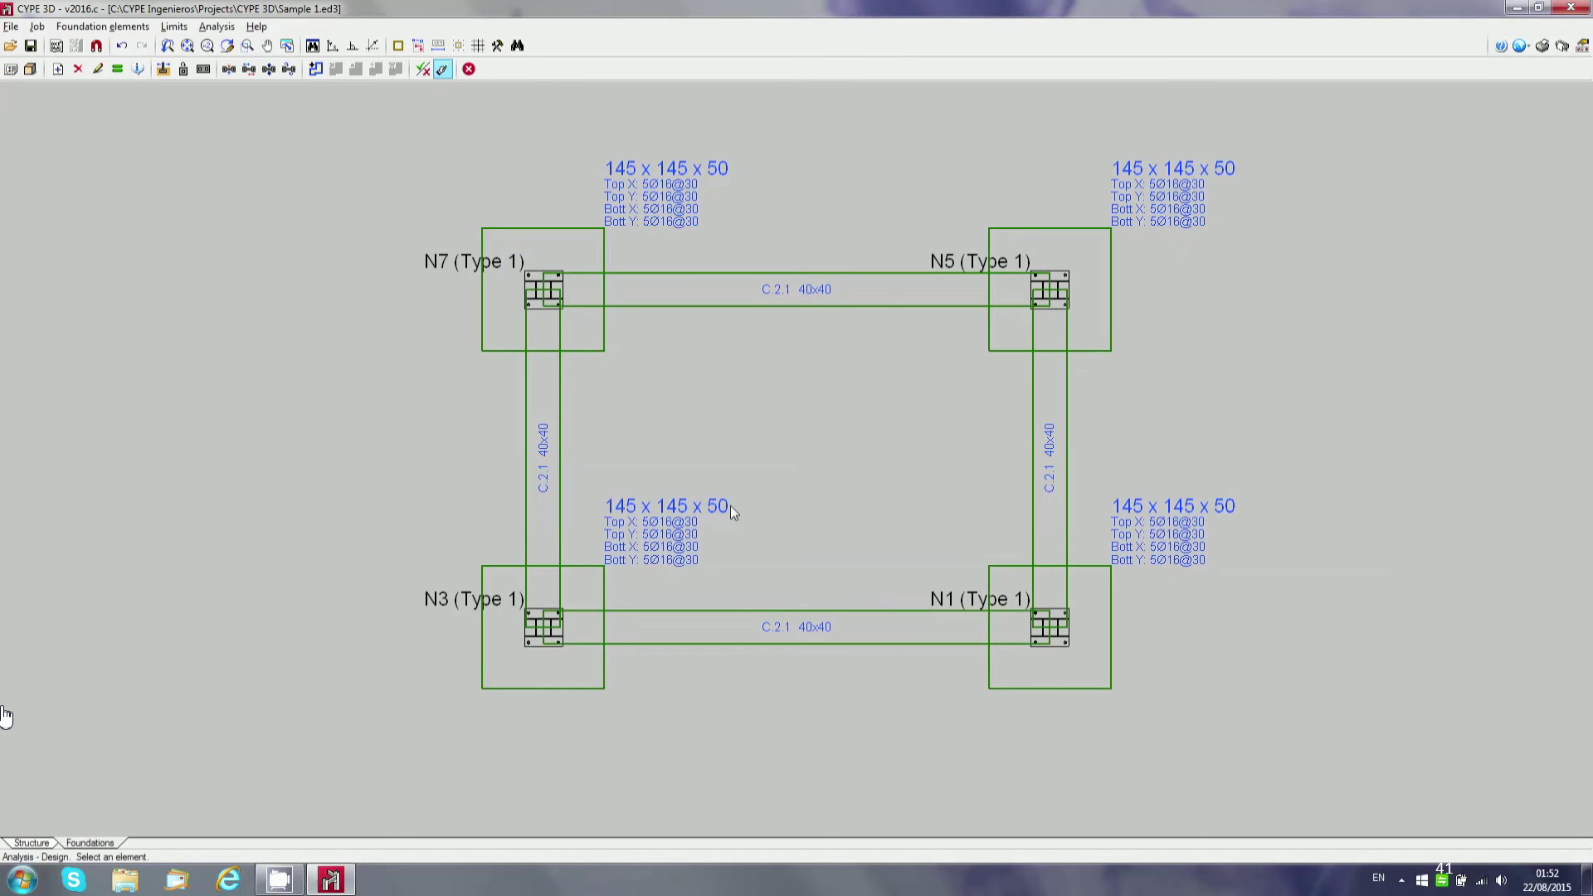
{"action": "mouse_move", "coordinate": [590, 248]}
- Balance the ends of all four perimeter tie beams, accepting the beam type change for each one
{"action": "left_click", "coordinate": [289, 69]}
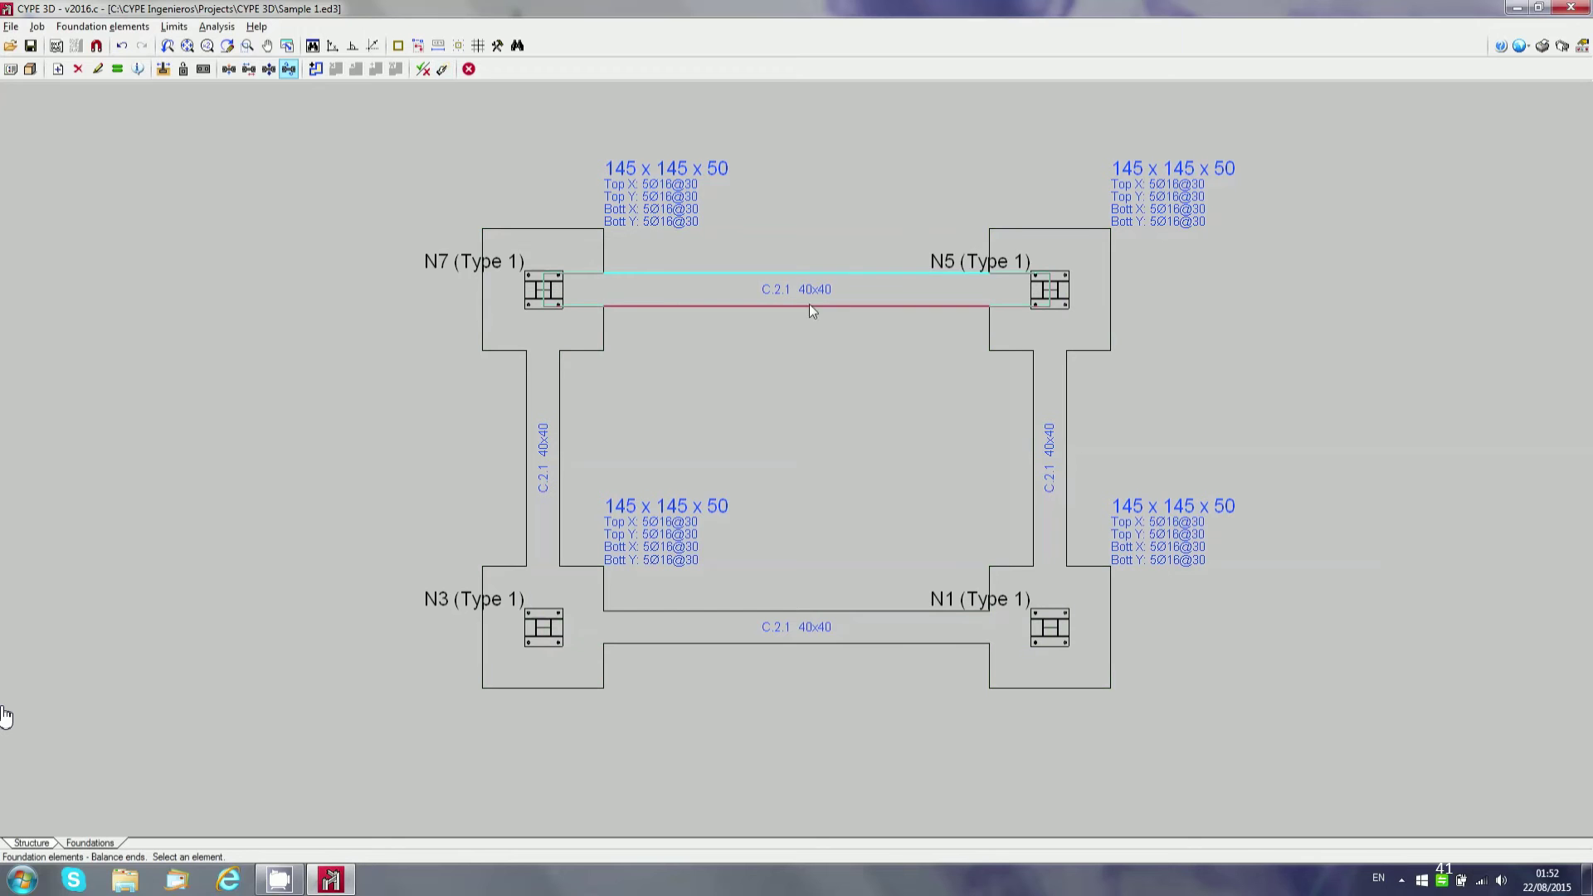
{"action": "left_click", "coordinate": [815, 290]}
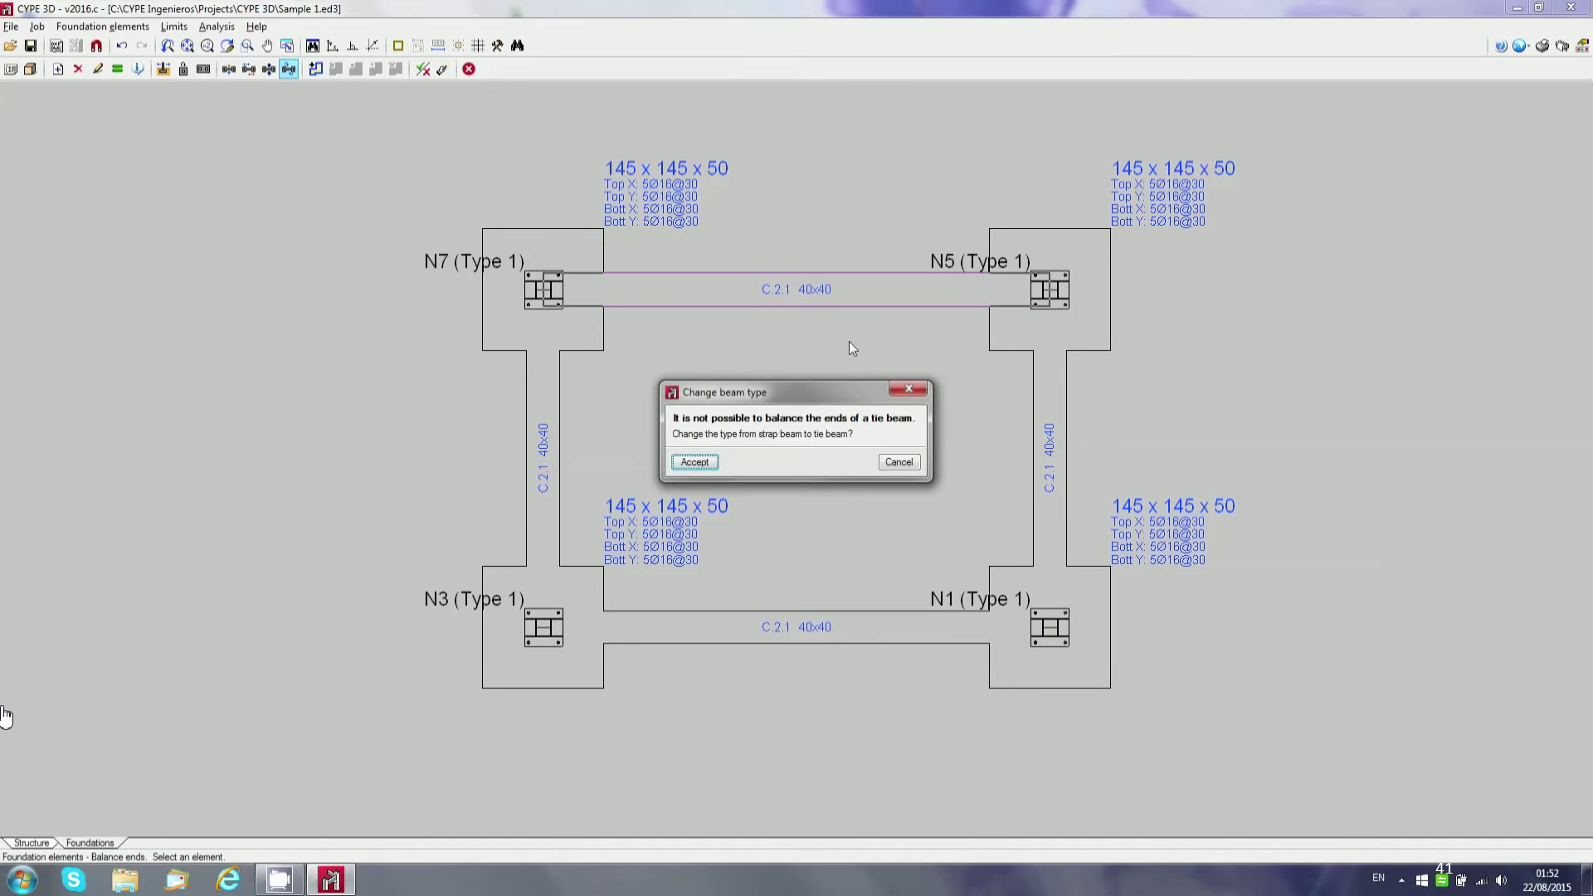
{"action": "left_click", "coordinate": [708, 467]}
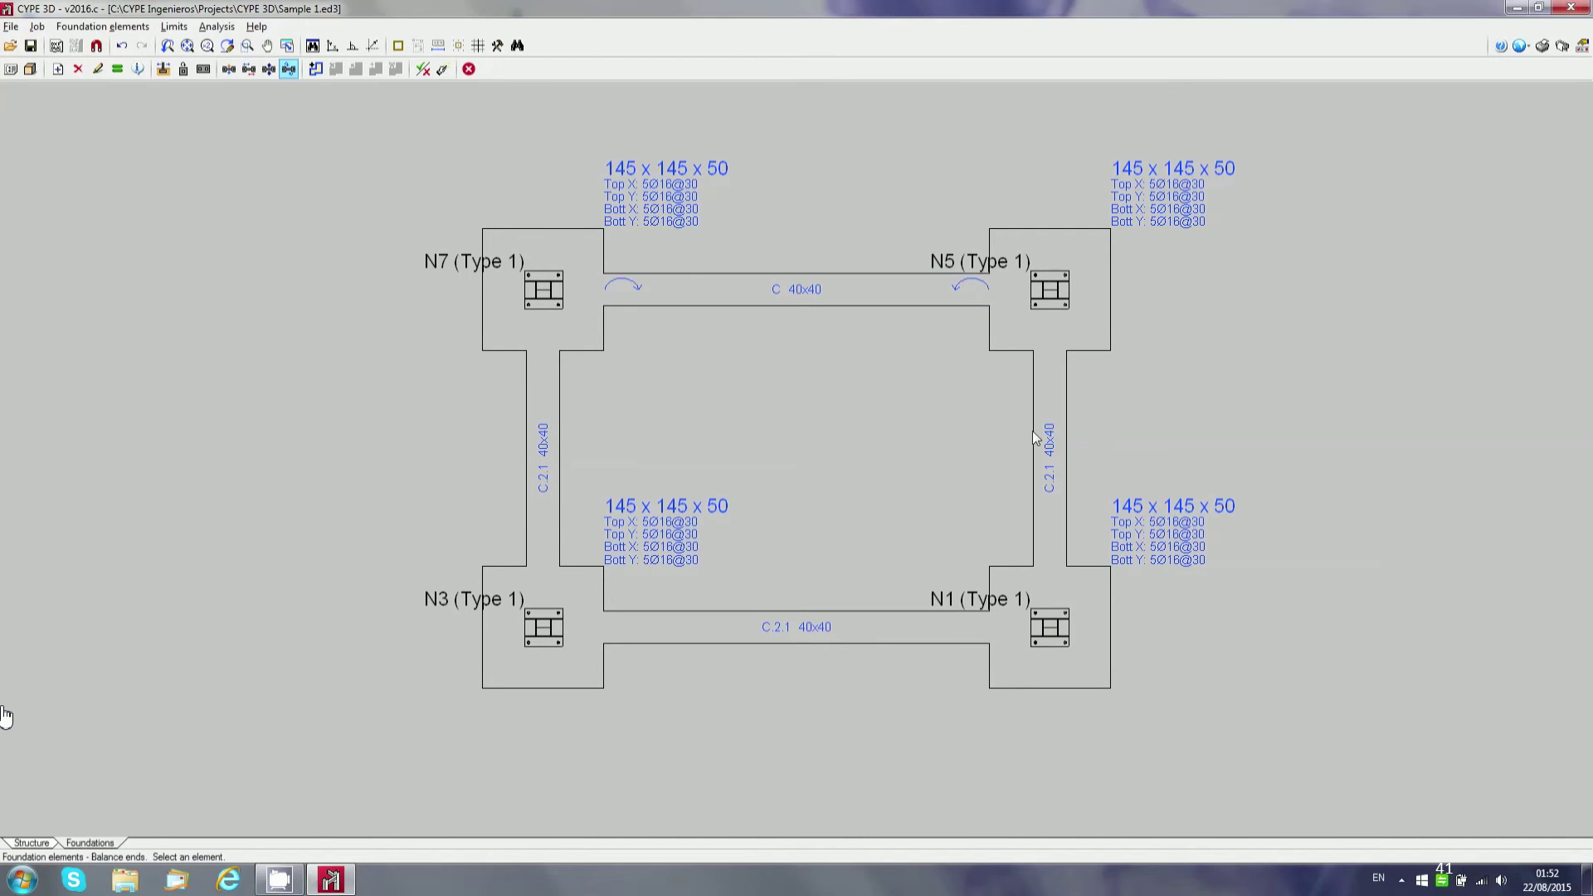
{"action": "left_click", "coordinate": [1032, 431]}
{"action": "left_click", "coordinate": [697, 462]}
{"action": "left_click", "coordinate": [790, 624]}
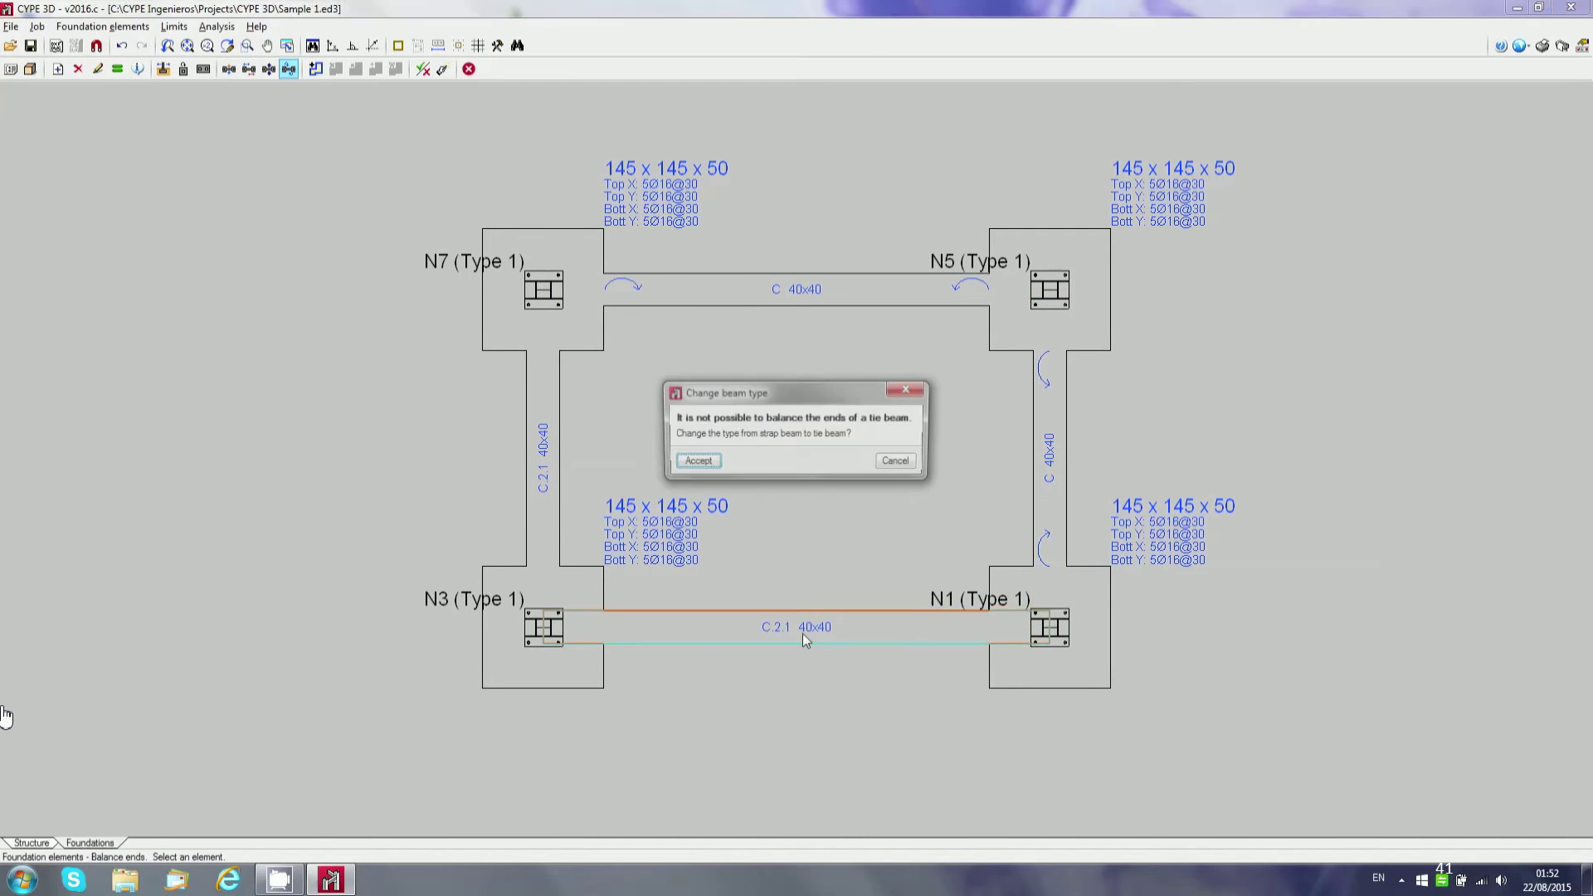
{"action": "left_click", "coordinate": [695, 462]}
{"action": "left_click", "coordinate": [546, 461]}
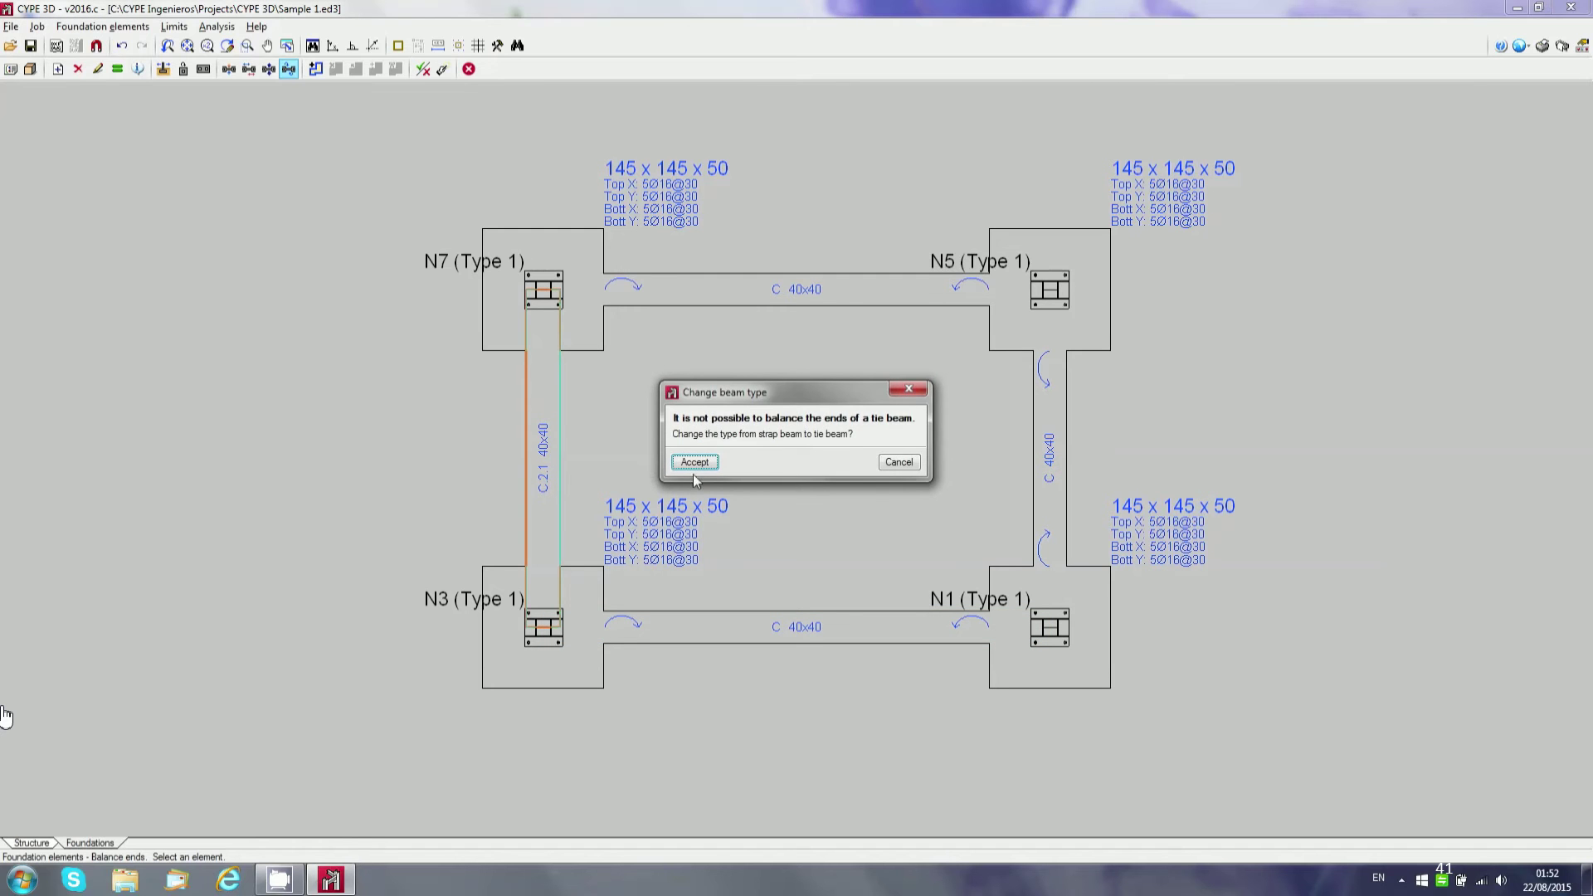
{"action": "left_click", "coordinate": [696, 462]}
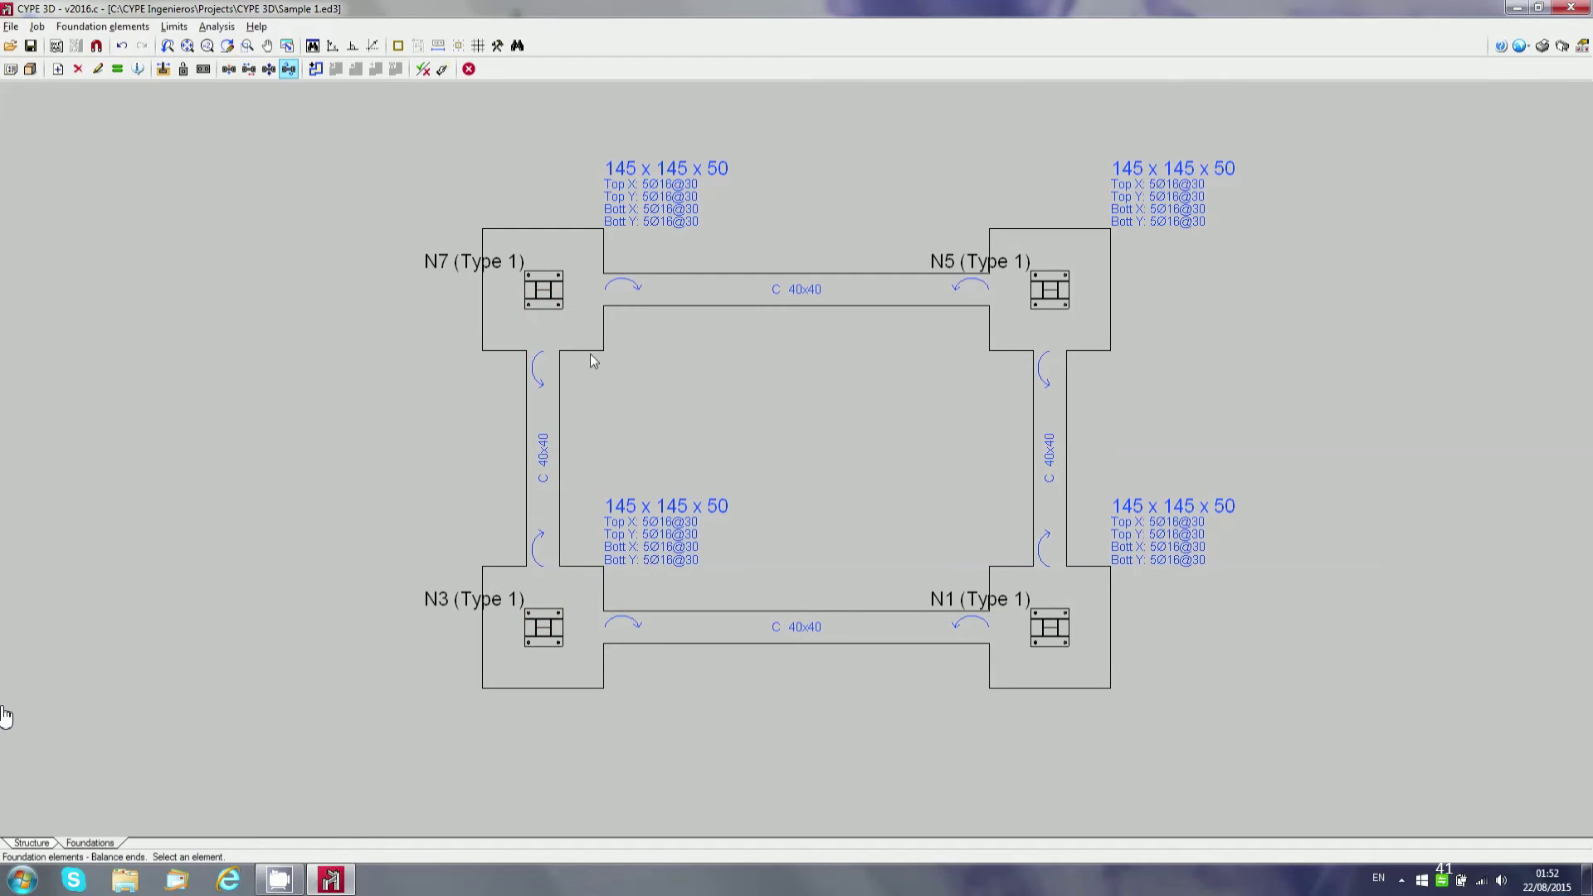
- Redesign the foundation elements and strap beams using the quick and complete design
{"action": "left_click", "coordinate": [444, 69]}
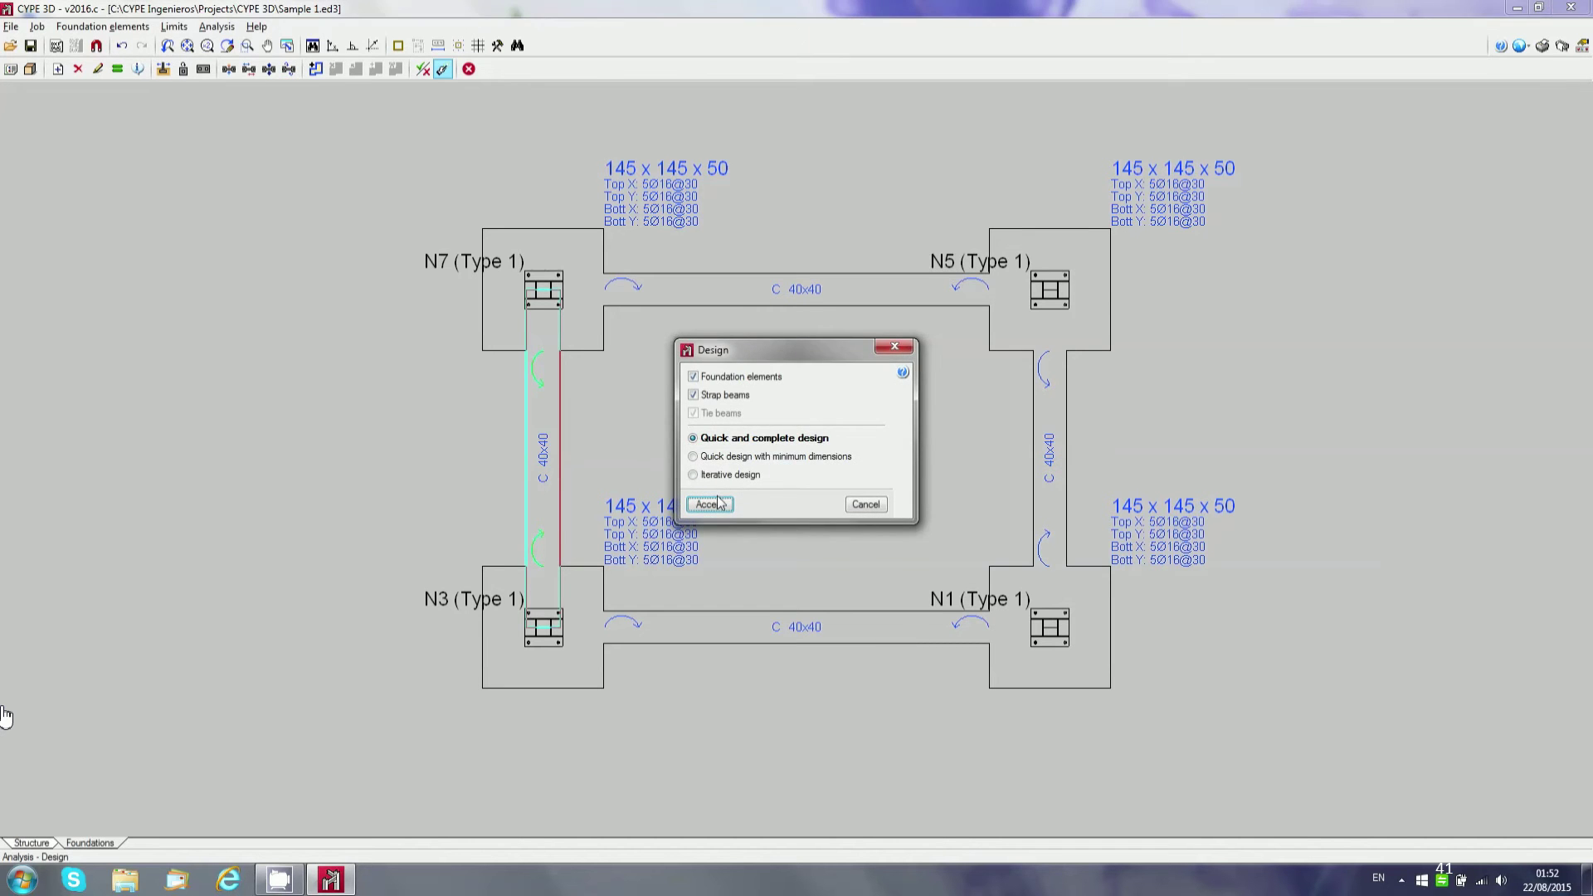
{"action": "left_click", "coordinate": [716, 504]}
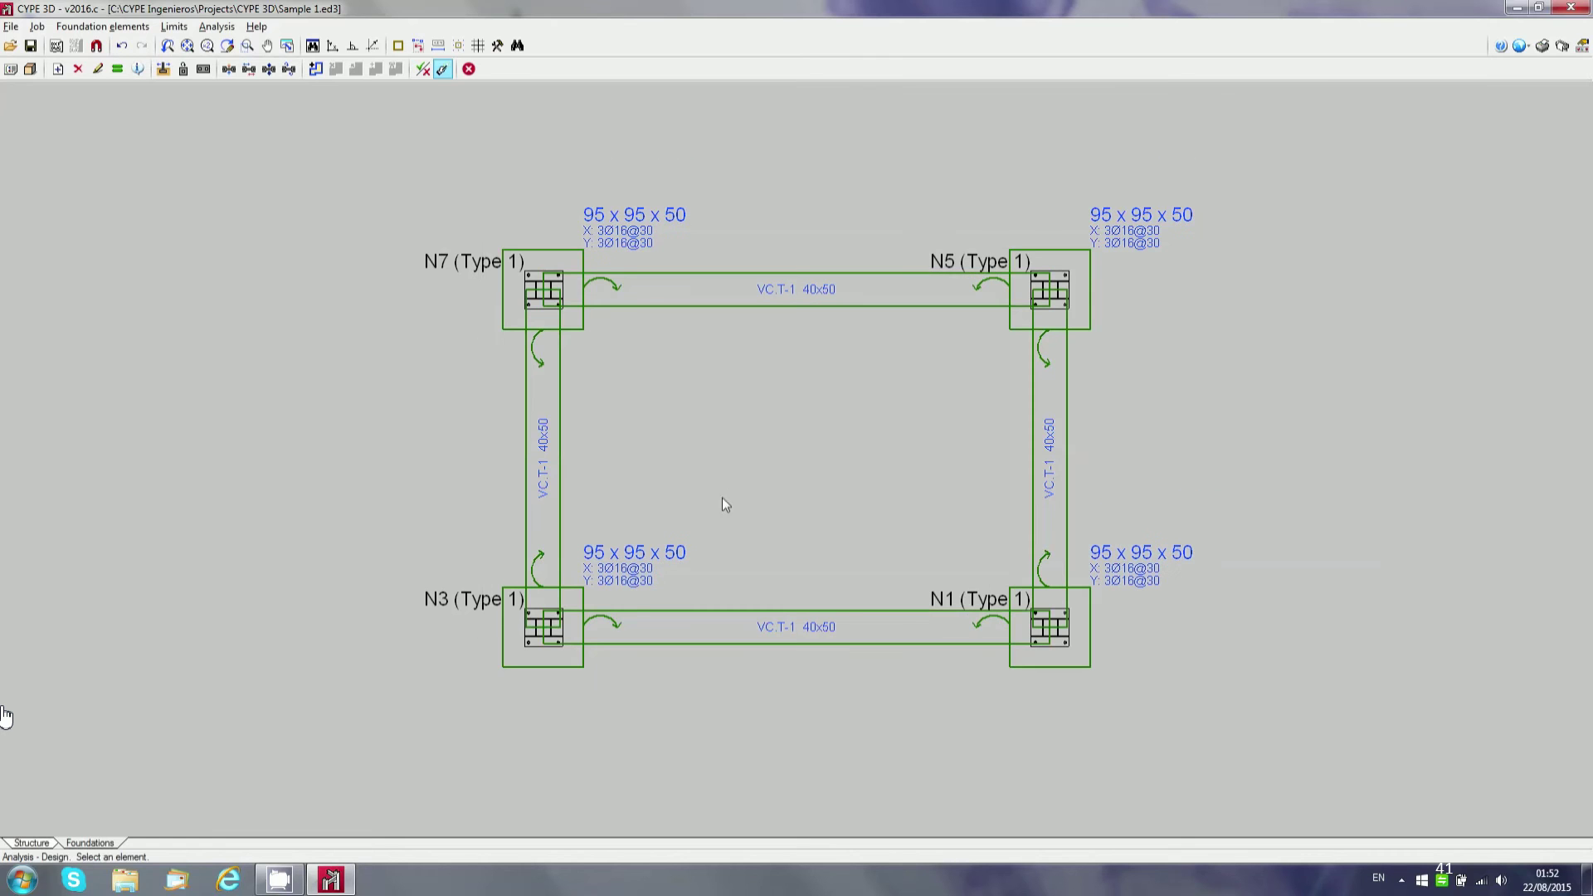
- Check the strap beam between N7 and N5, read through its complete check report, and close the report
{"action": "left_click", "coordinate": [423, 68]}
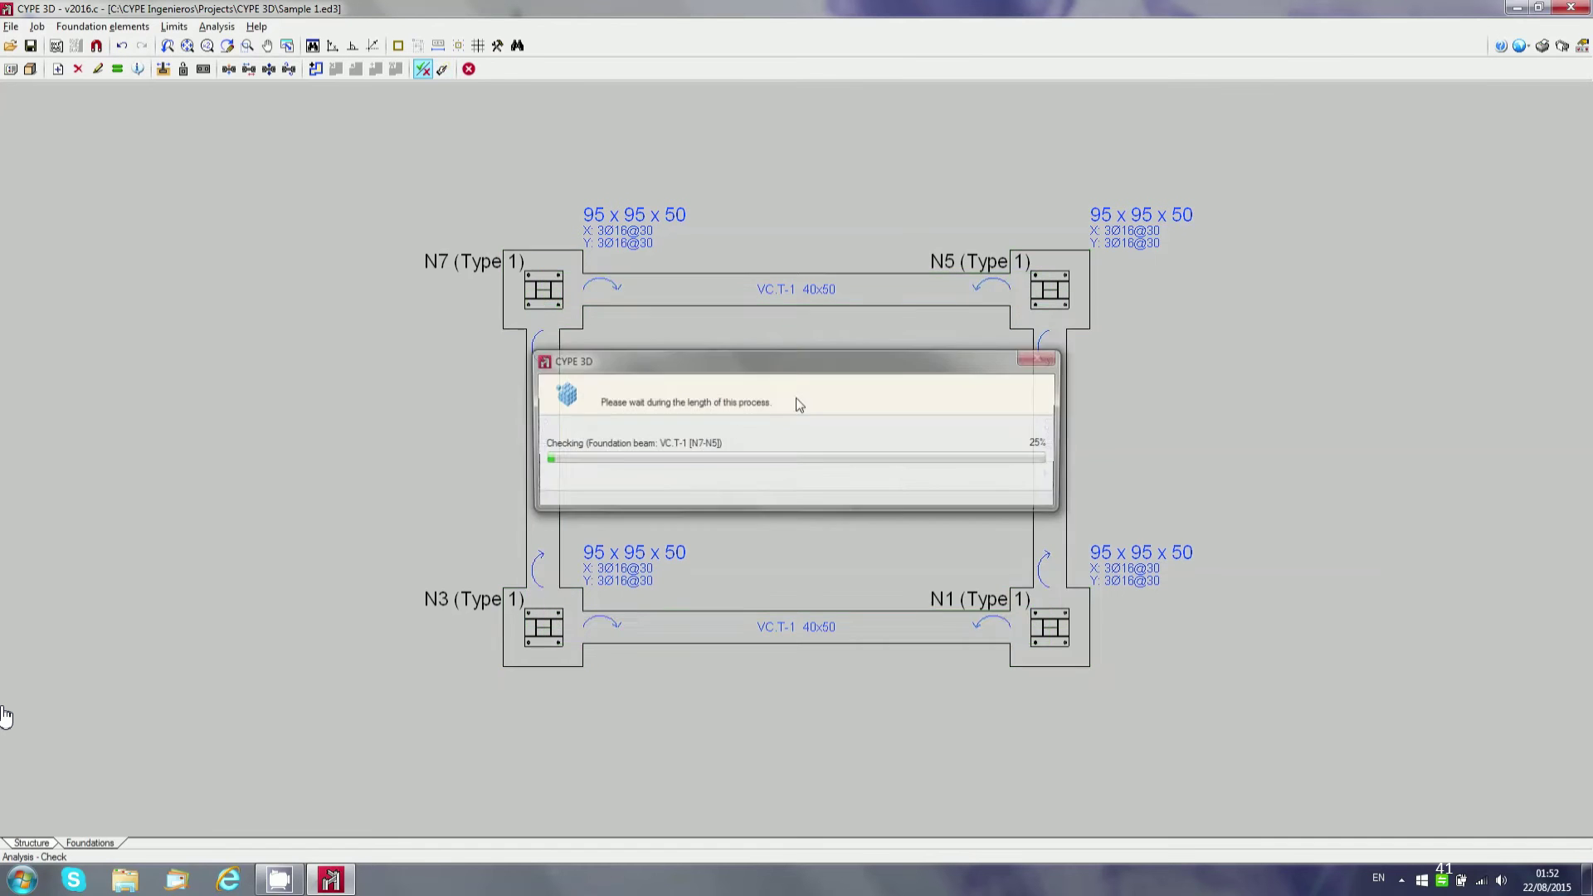
{"action": "left_click", "coordinate": [773, 306]}
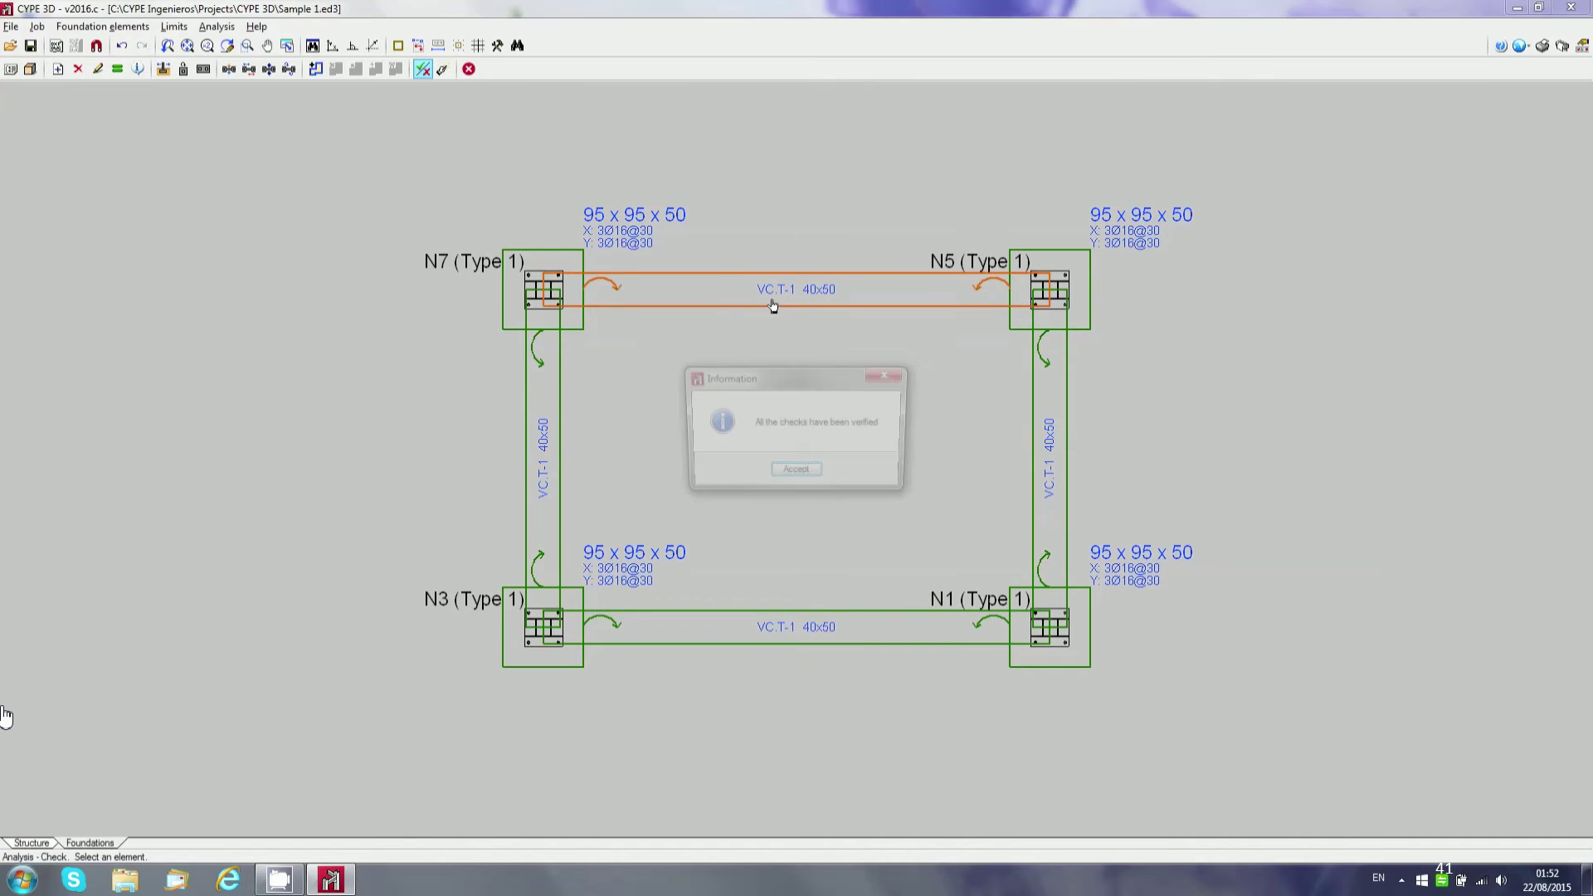
{"action": "left_click", "coordinate": [806, 473]}
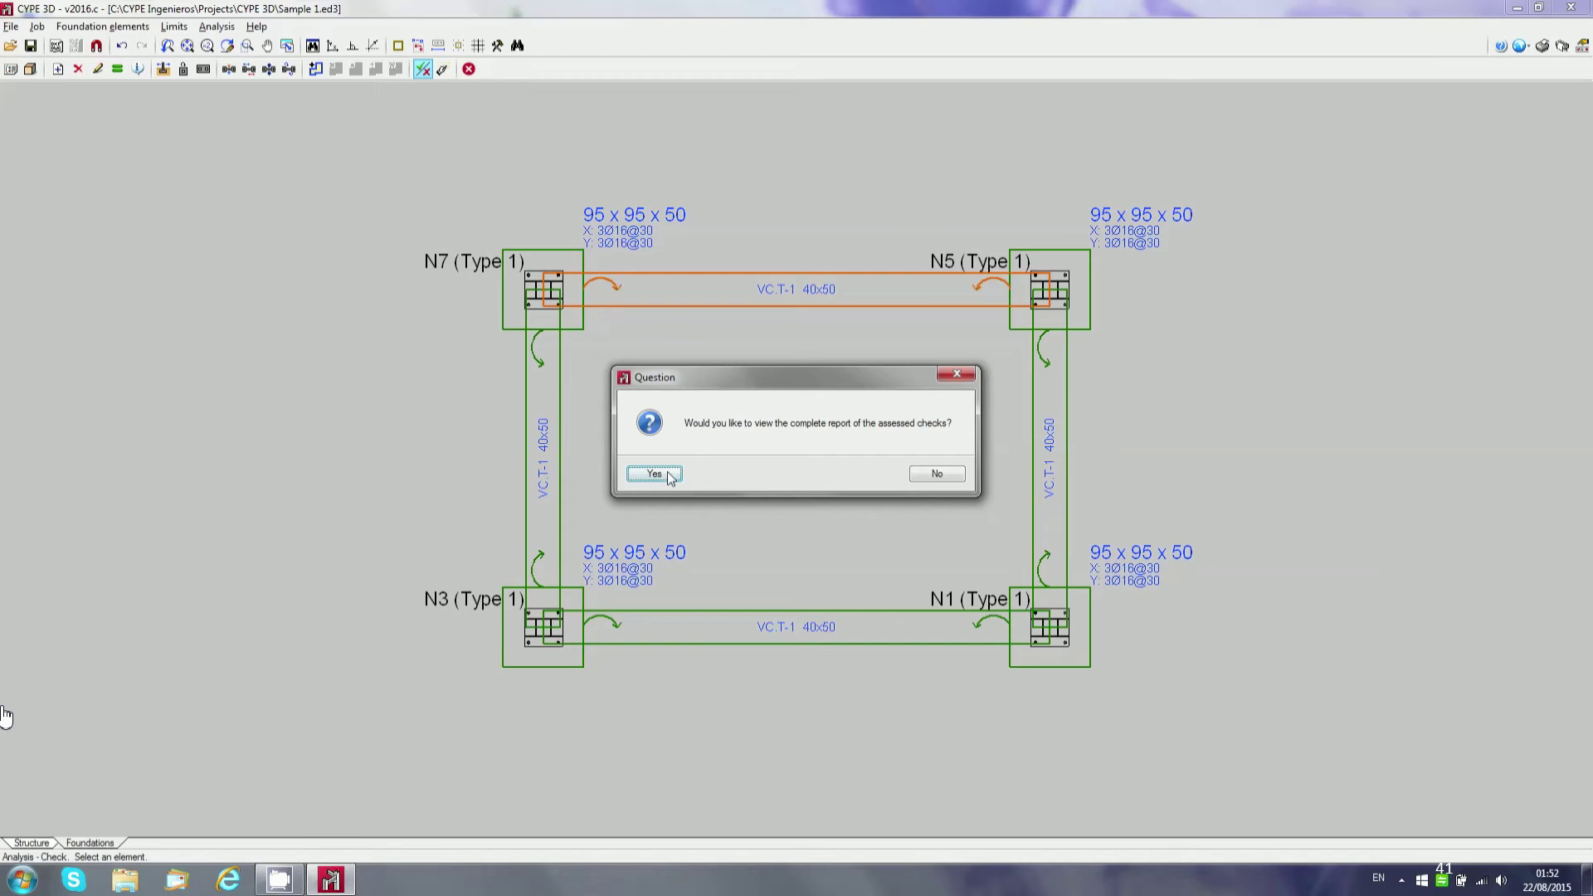
{"action": "left_click", "coordinate": [669, 474]}
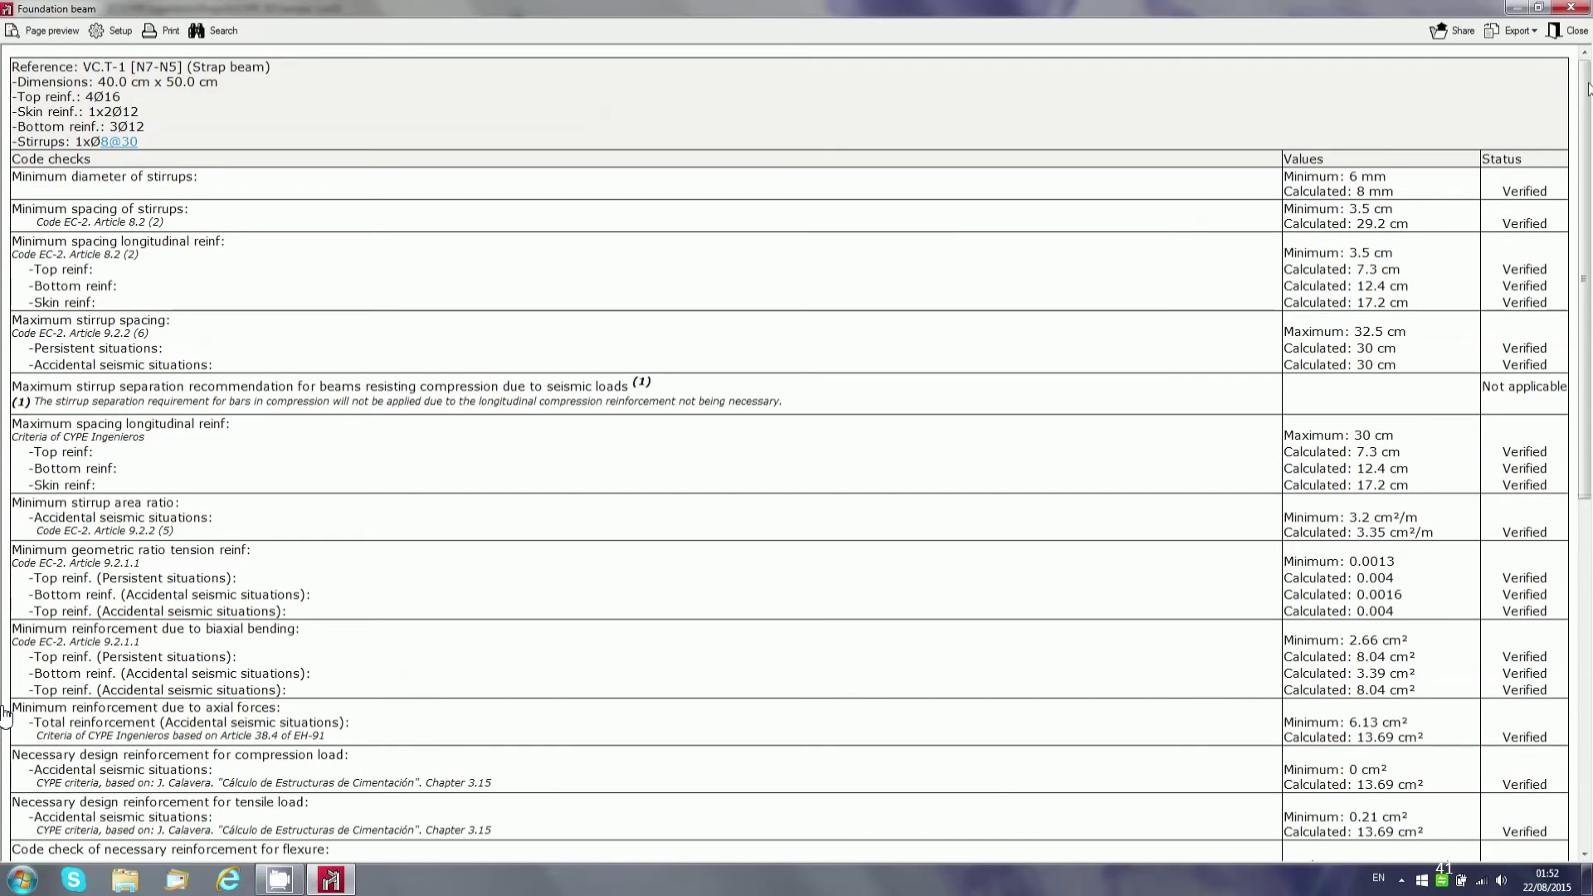
{"action": "left_click_drag", "start_coordinate": [1588, 88], "coordinate": [1590, 445]}
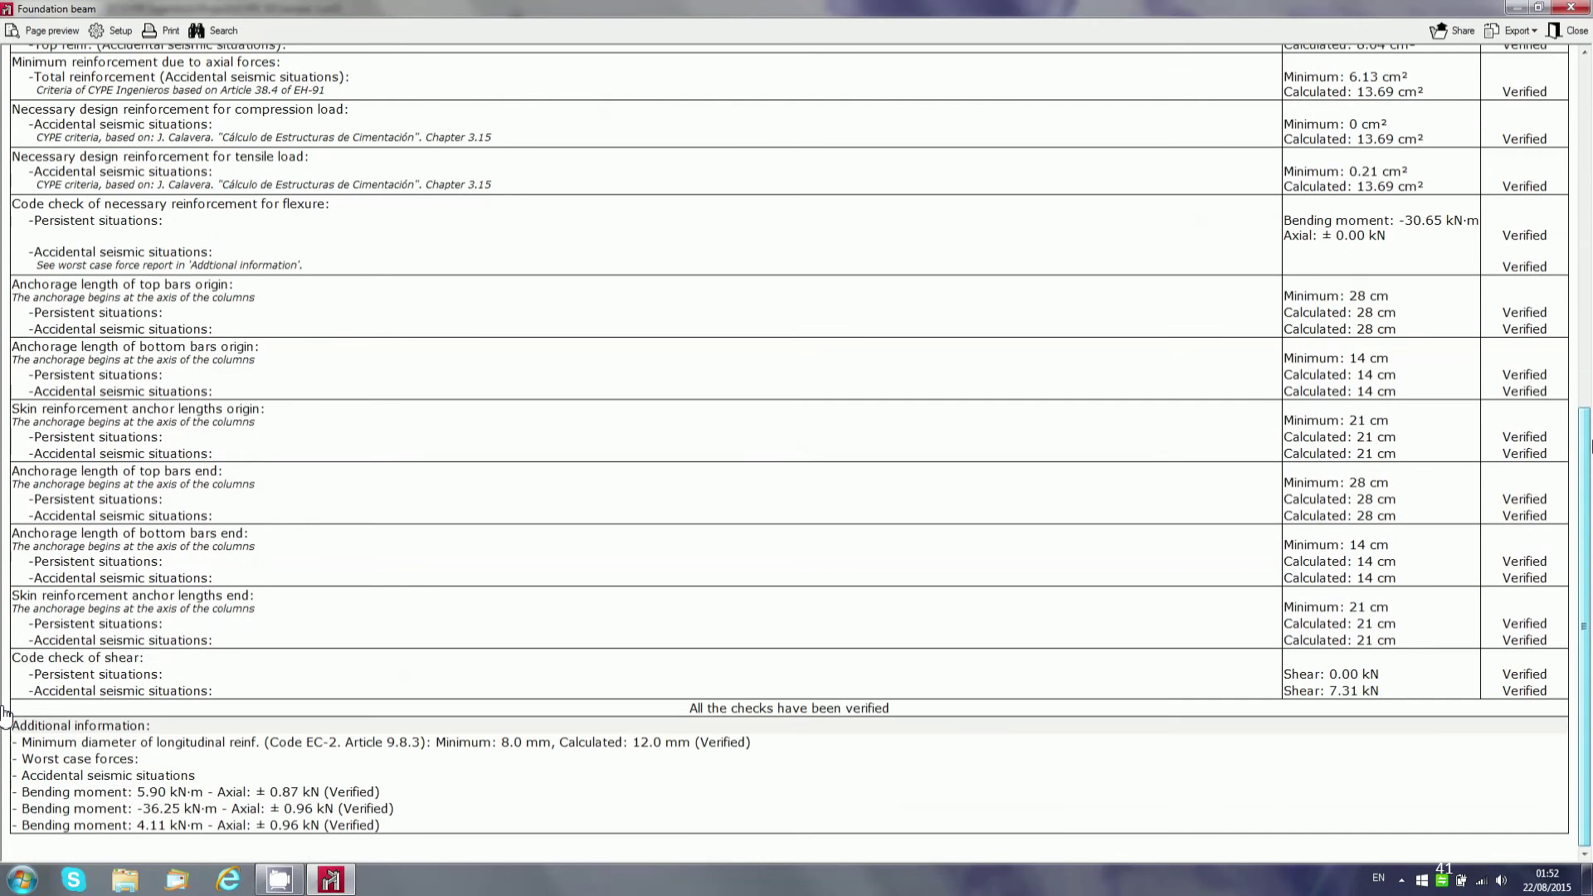
{"action": "left_click", "coordinate": [1571, 8]}
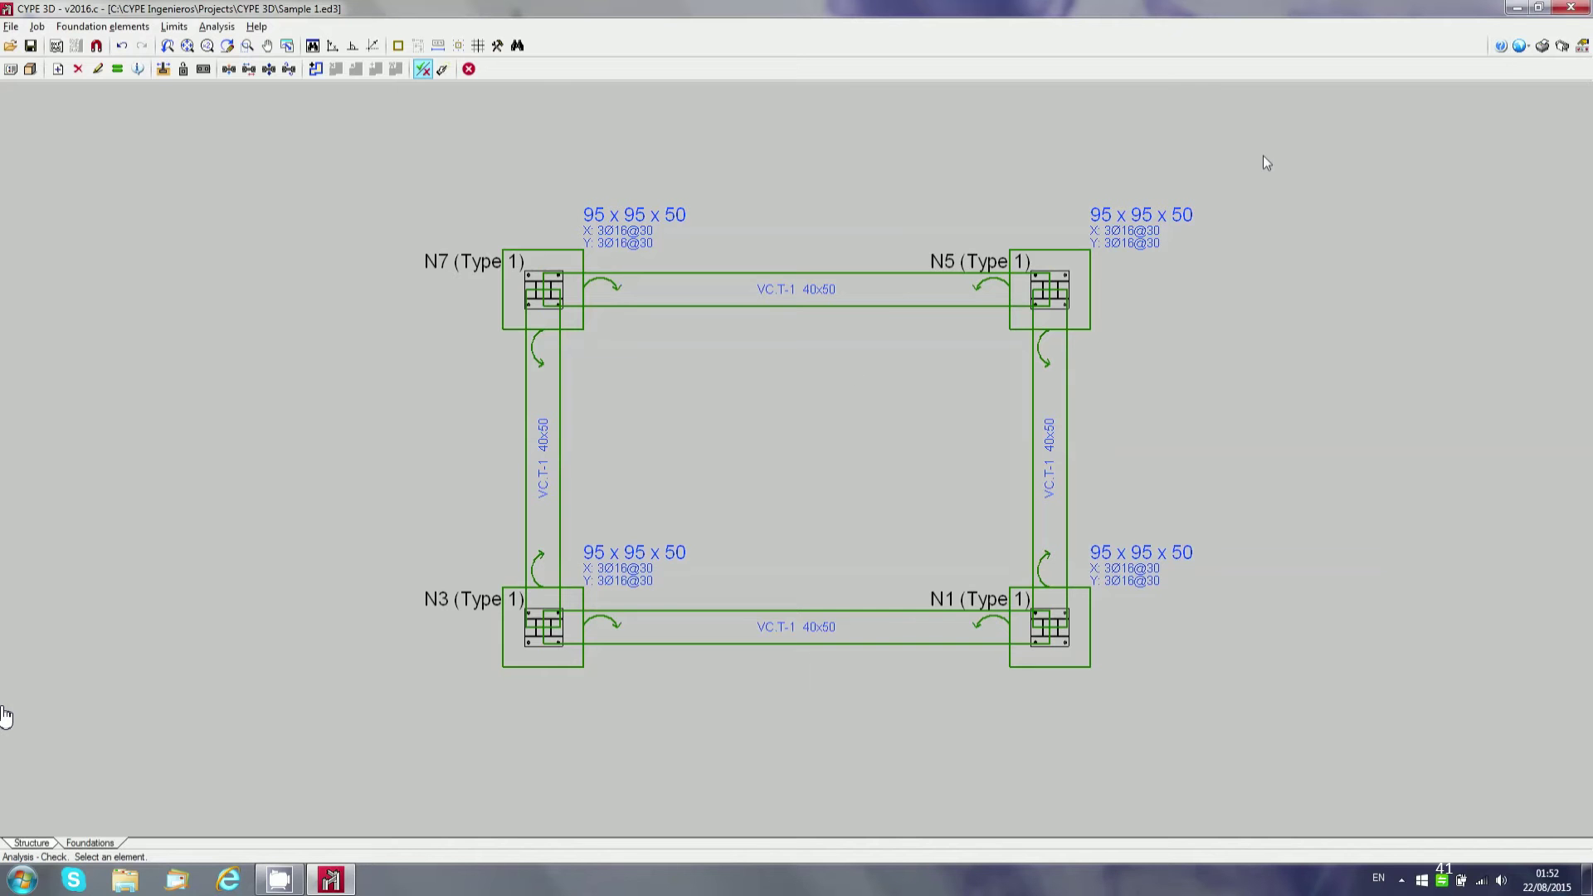
- Check the footing at N7, read through its complete check report, and inspect the summary data of footing N5
{"action": "left_click", "coordinate": [591, 315]}
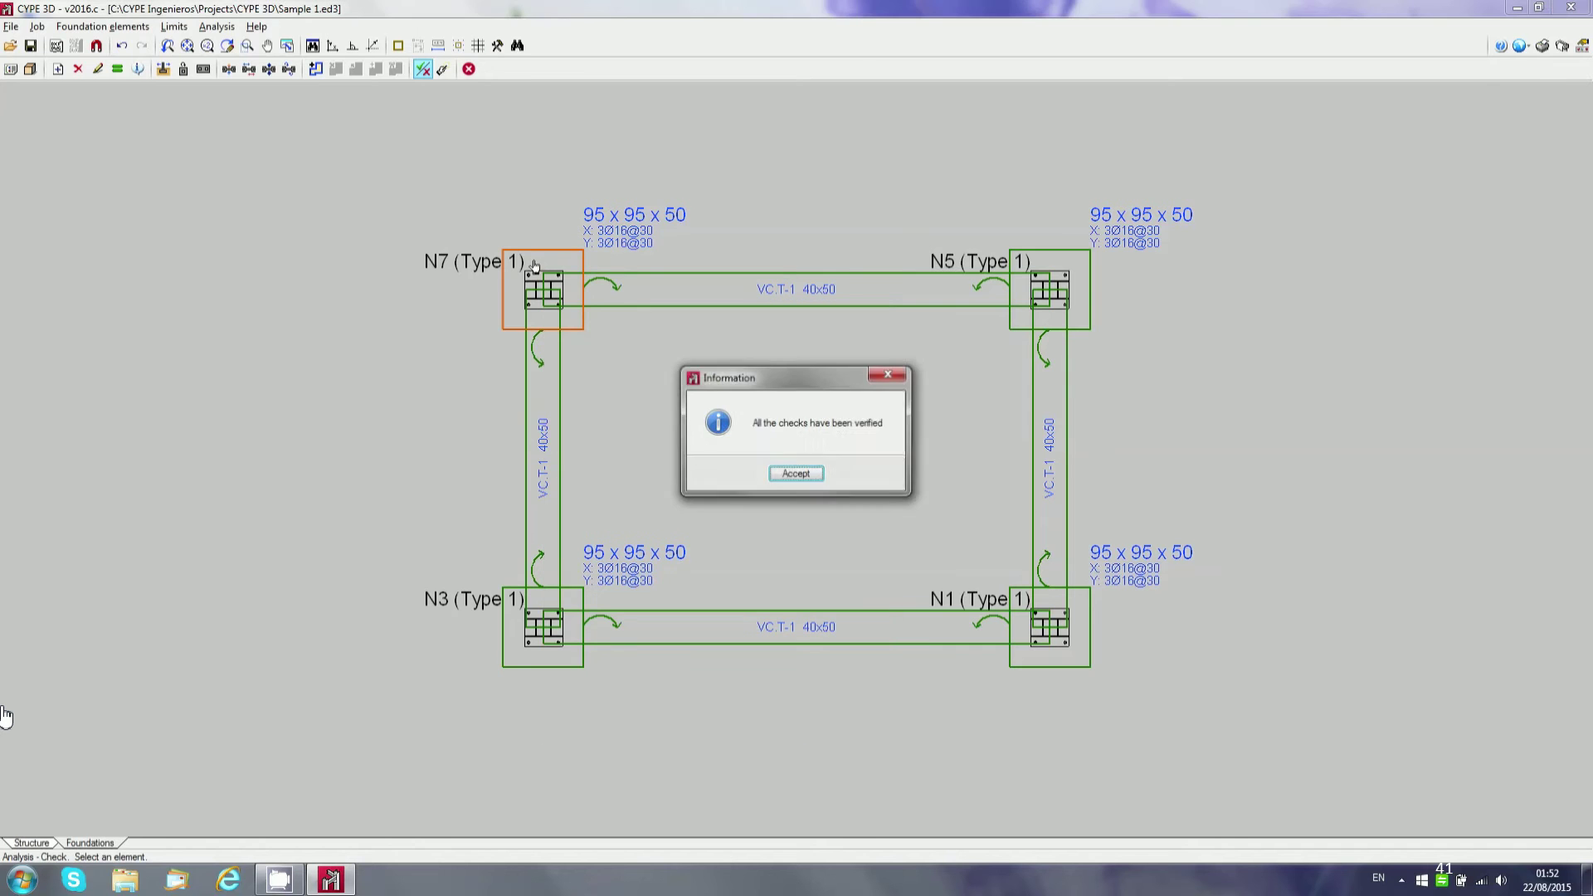
{"action": "left_click", "coordinate": [796, 474]}
{"action": "left_click", "coordinate": [668, 475]}
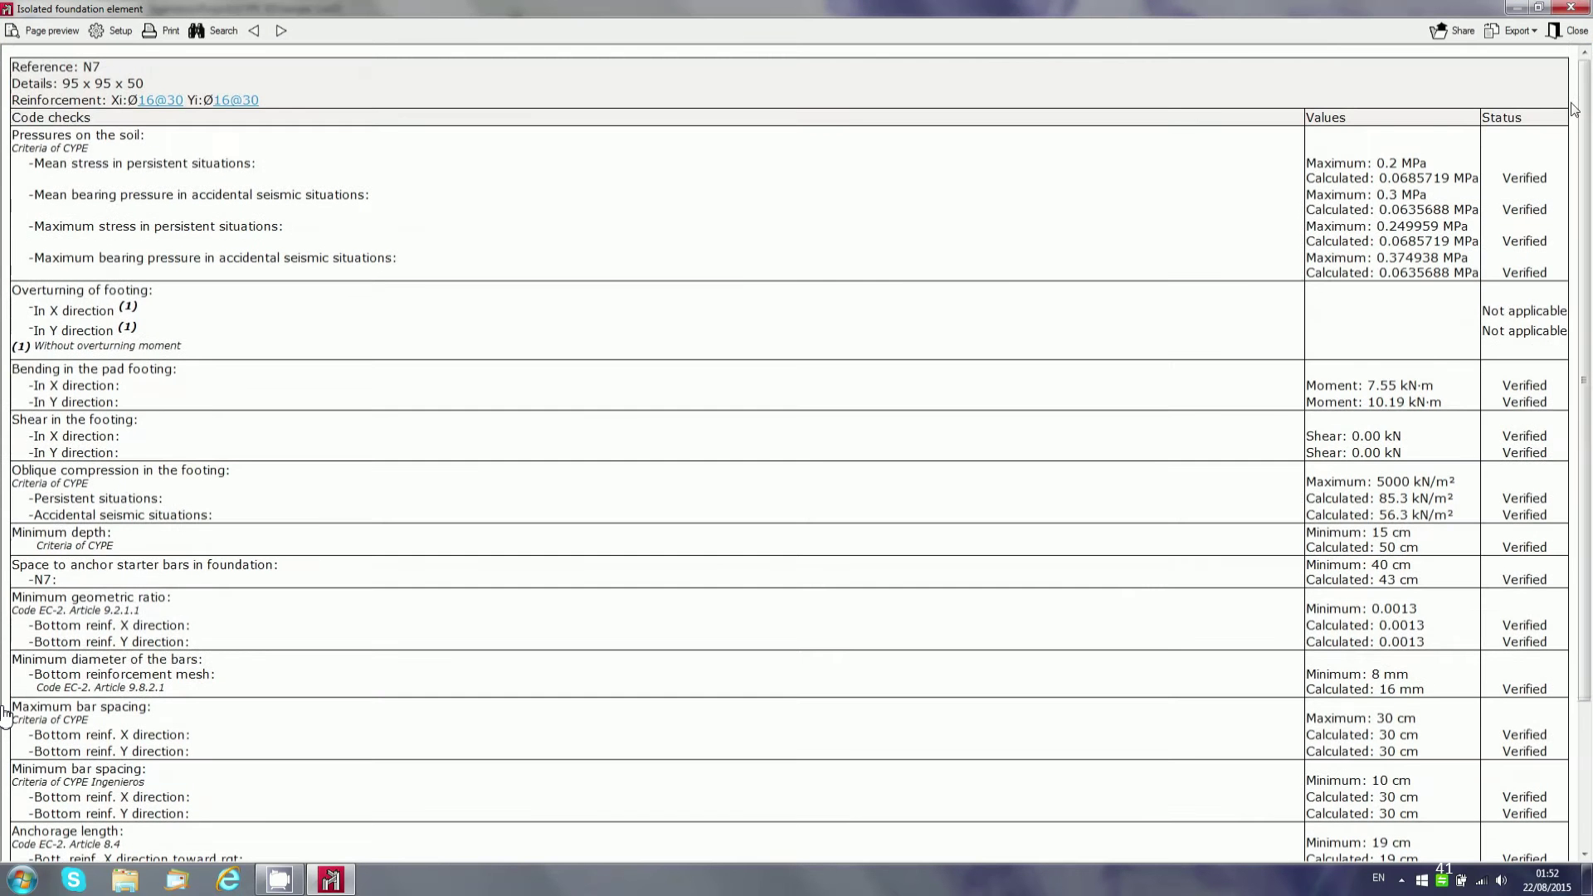
{"action": "scroll", "coordinate": [1566, 348], "scroll_direction": "down", "scroll_amount": 4}
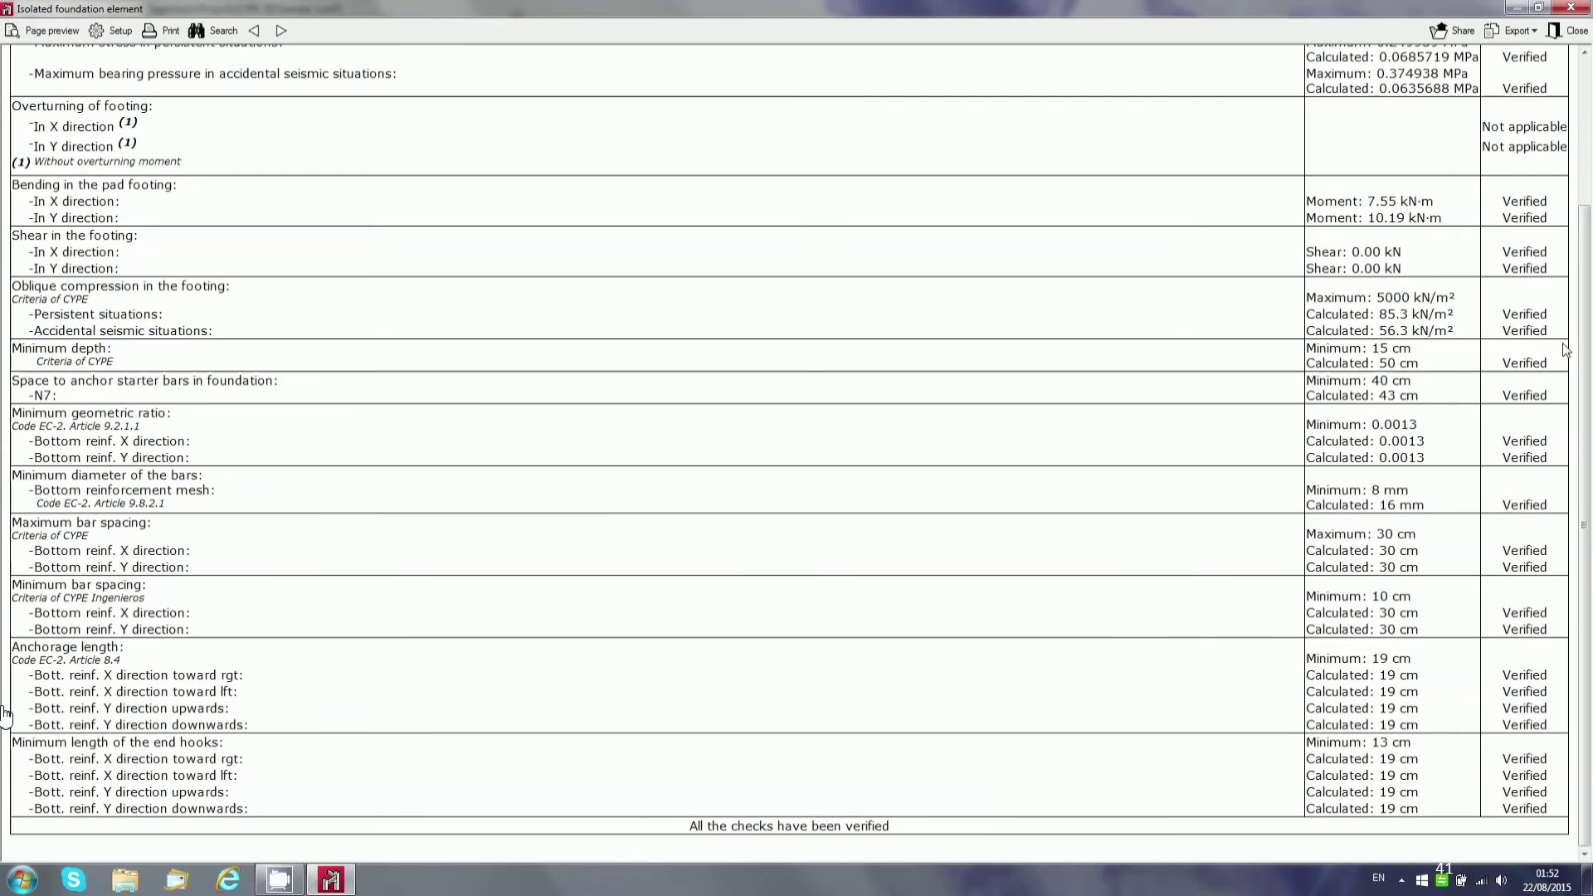
{"action": "left_click", "coordinate": [1571, 30]}
{"action": "mouse_move", "coordinate": [1071, 320]}
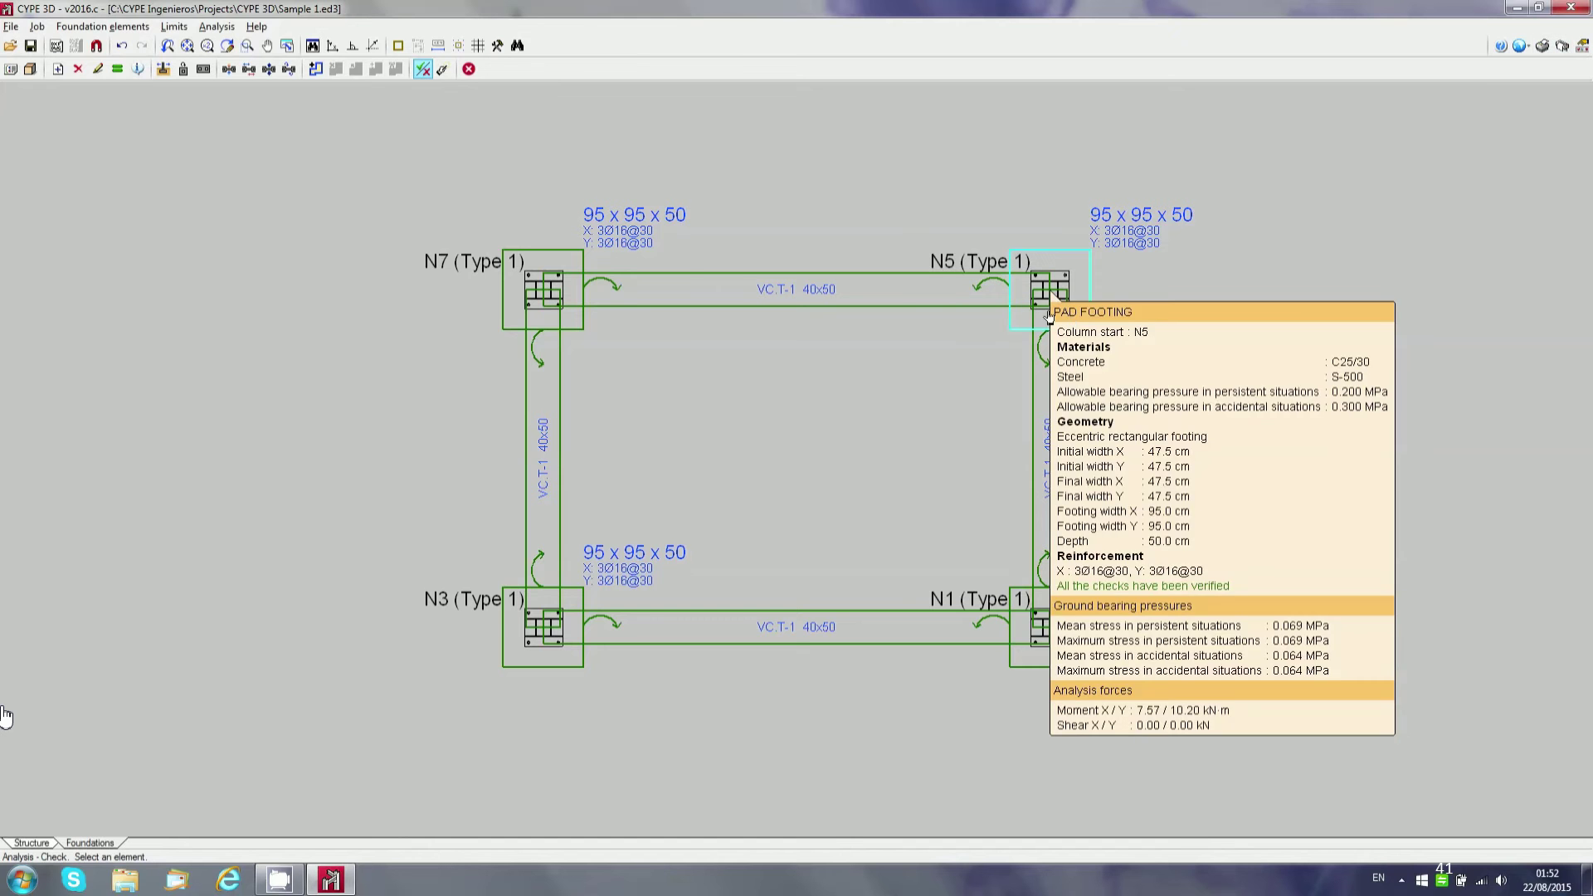
- Open the 3D view of the structure with its foundations, examine the reinforcement at a corner footing up close, and close the view
{"action": "left_click", "coordinate": [30, 69]}
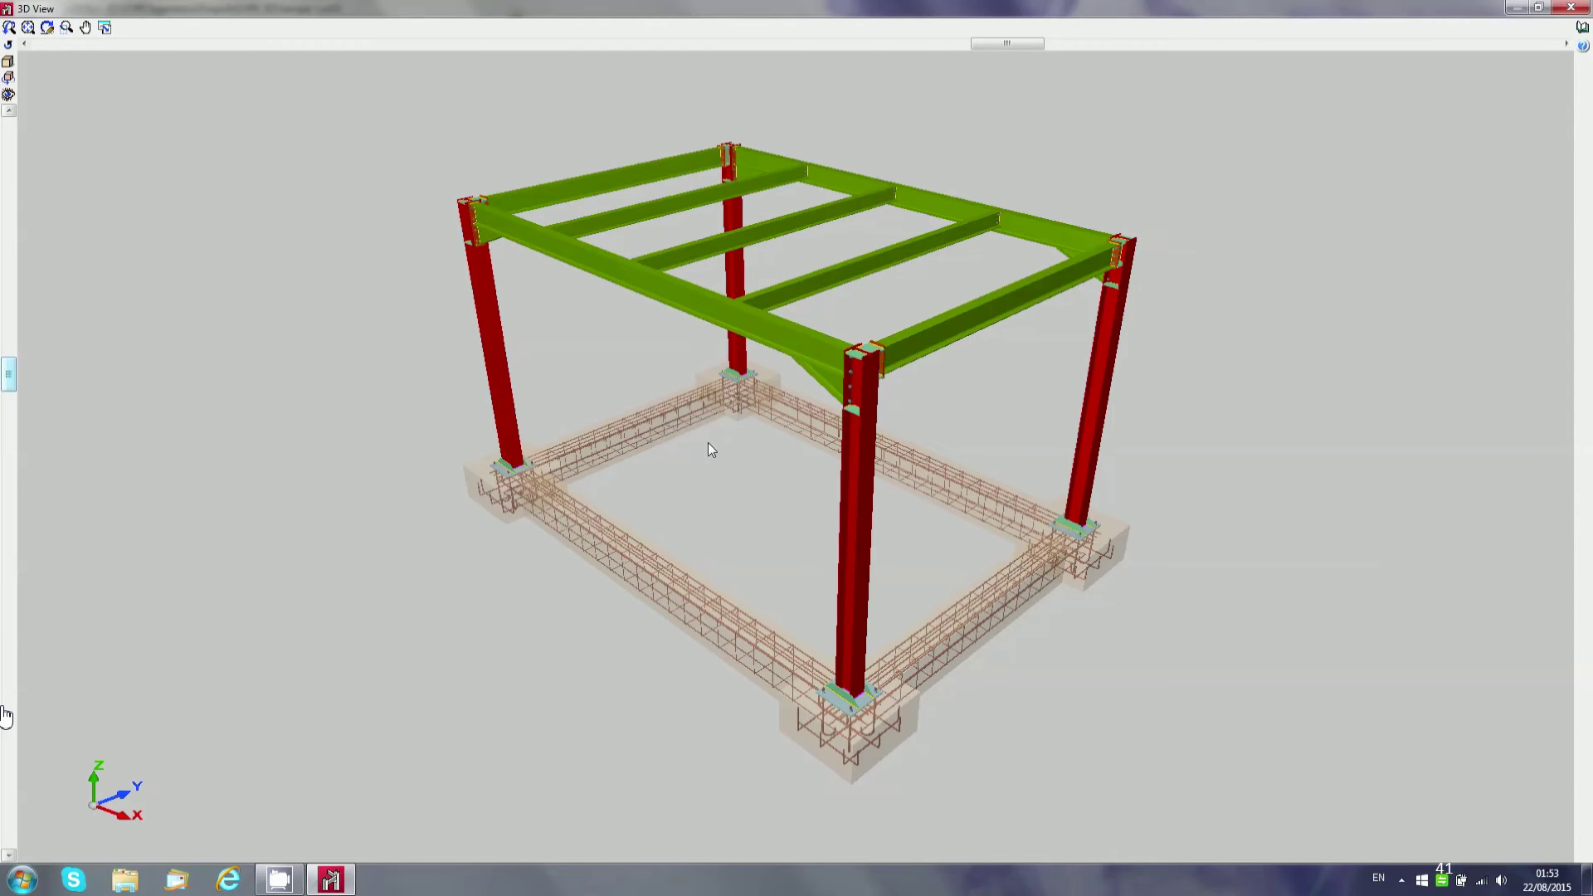
{"action": "mouse_move", "coordinate": [841, 690]}
{"action": "middle_mouse_down"}
{"action": "mouse_move", "coordinate": [823, 695]}
{"action": "mouse_move", "coordinate": [692, 540]}
{"action": "mouse_move", "coordinate": [911, 500]}
{"action": "mouse_move", "coordinate": [610, 781]}
{"action": "middle_mouse_up"}
{"action": "middle_click_drag", "start_coordinate": [665, 644], "coordinate": [825, 605]}
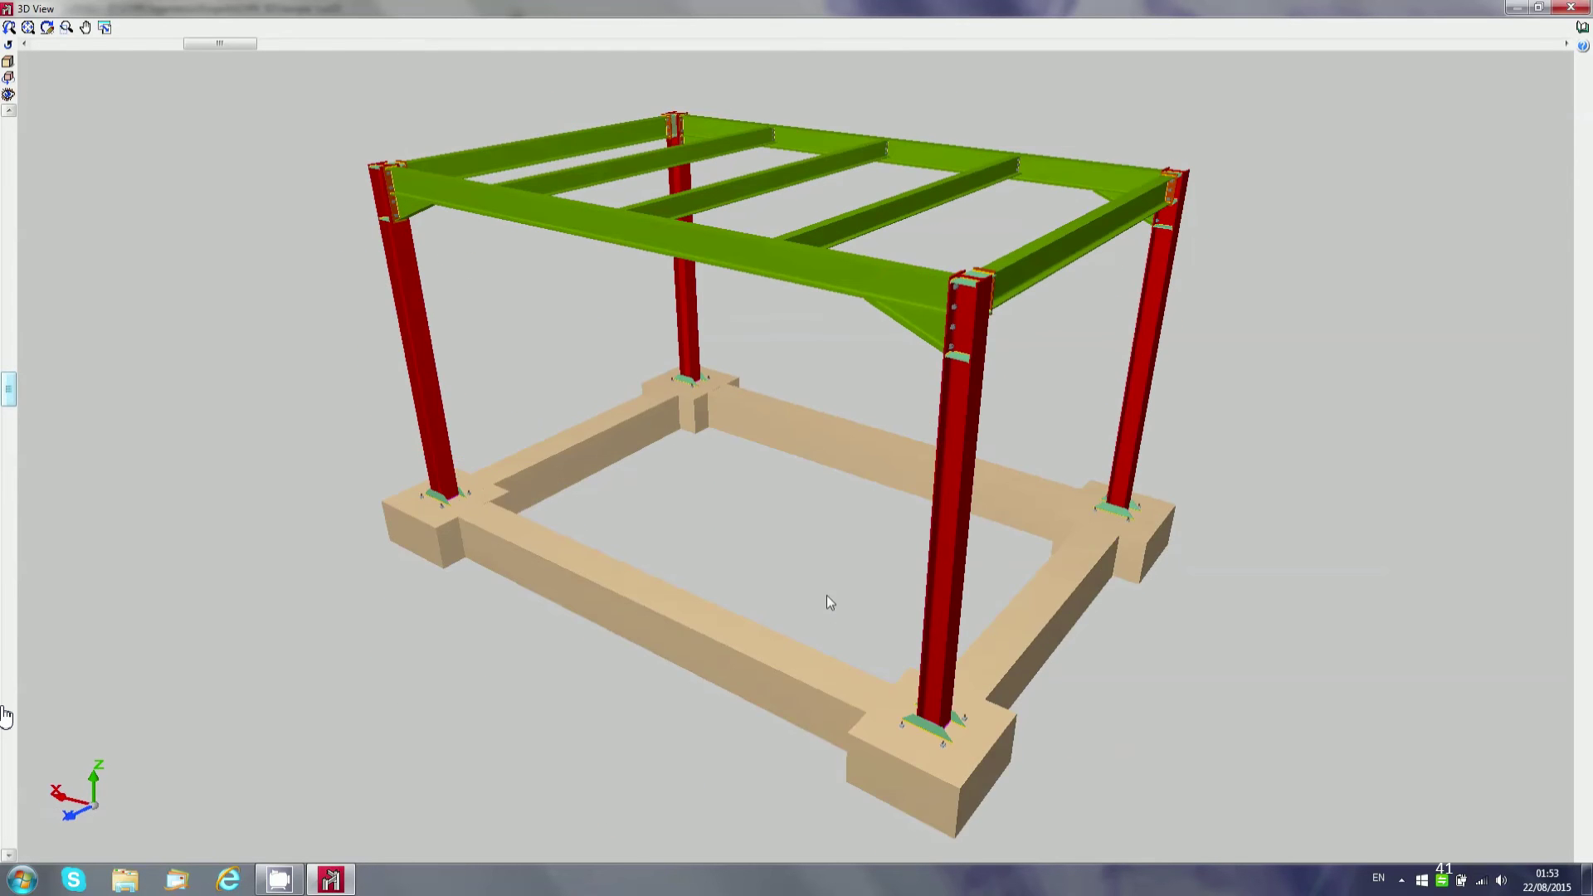
{"action": "scroll", "coordinate": [985, 804], "scroll_direction": "up", "scroll_amount": 3}
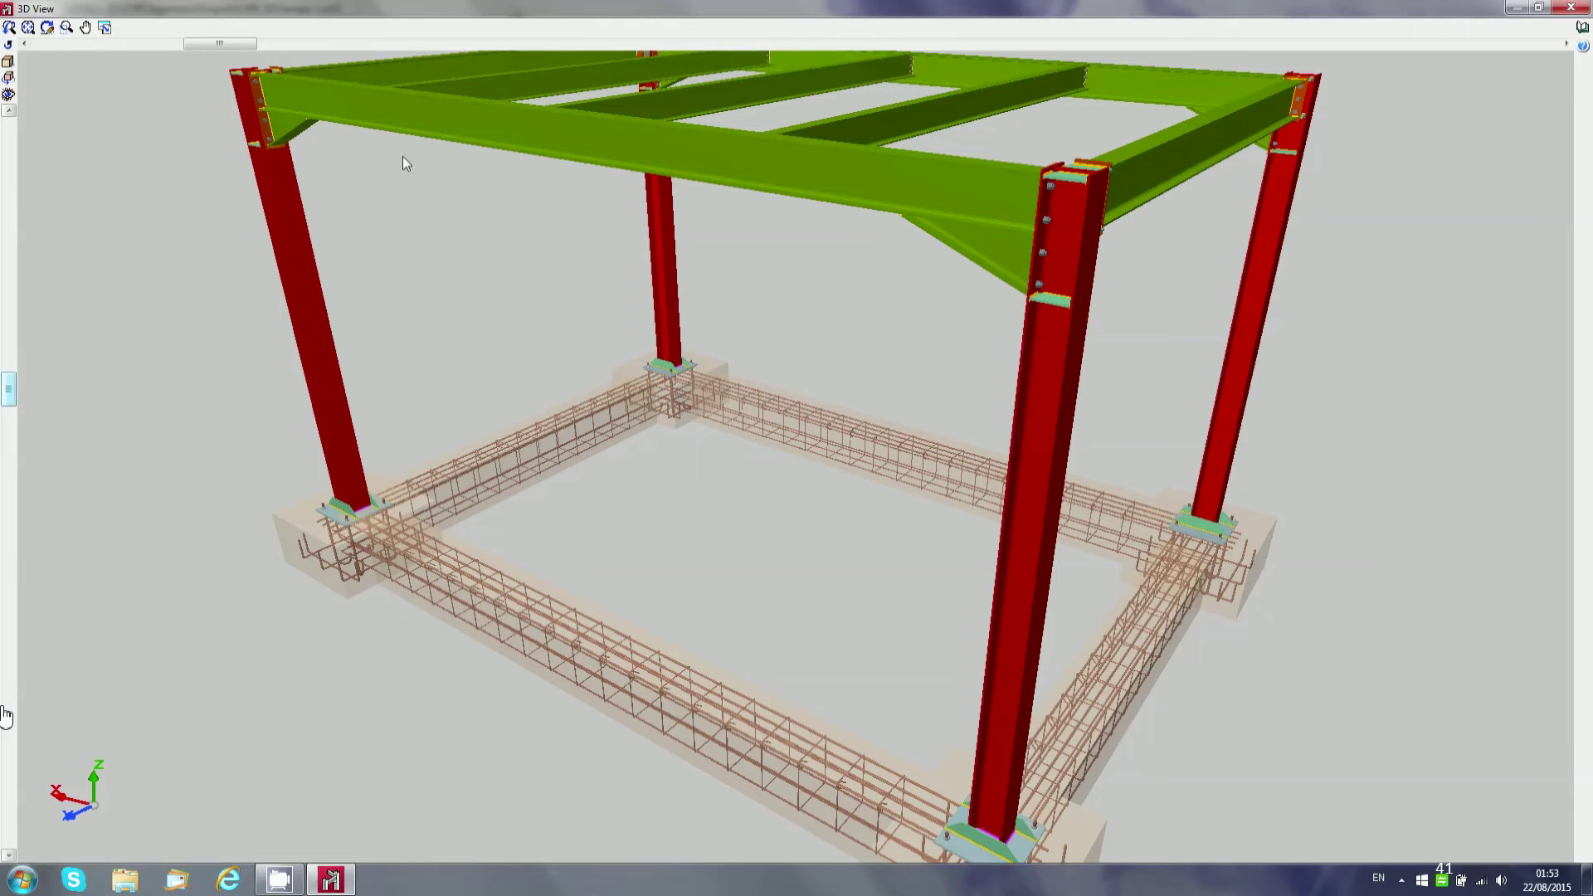
{"action": "left_click", "coordinate": [66, 27]}
{"action": "left_click_drag", "start_coordinate": [216, 463], "coordinate": [363, 543]}
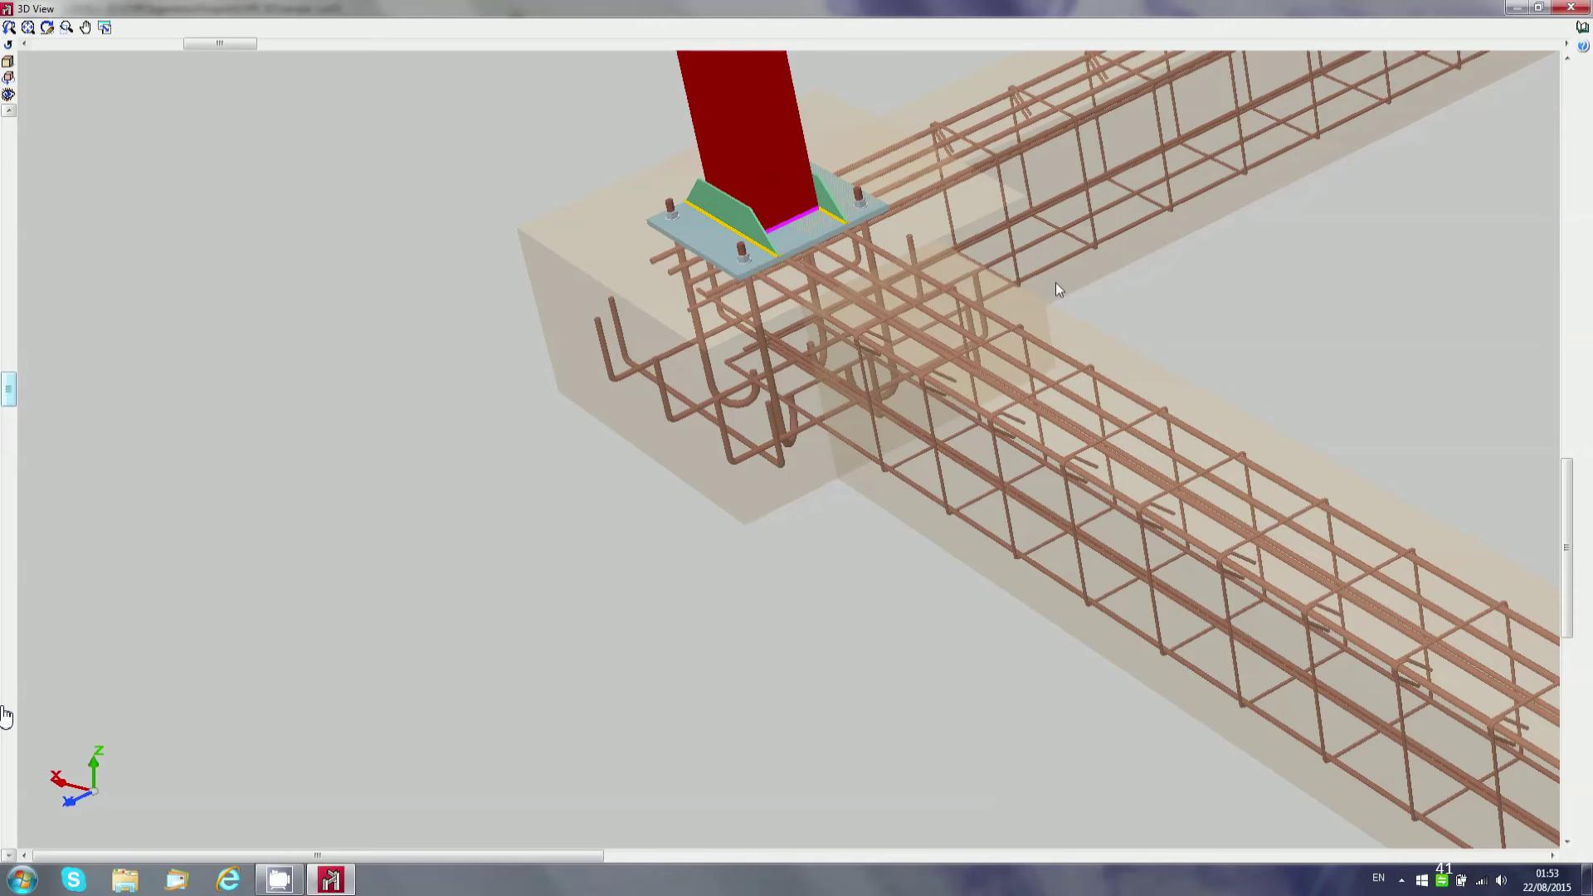
{"action": "left_click", "coordinate": [1574, 8]}
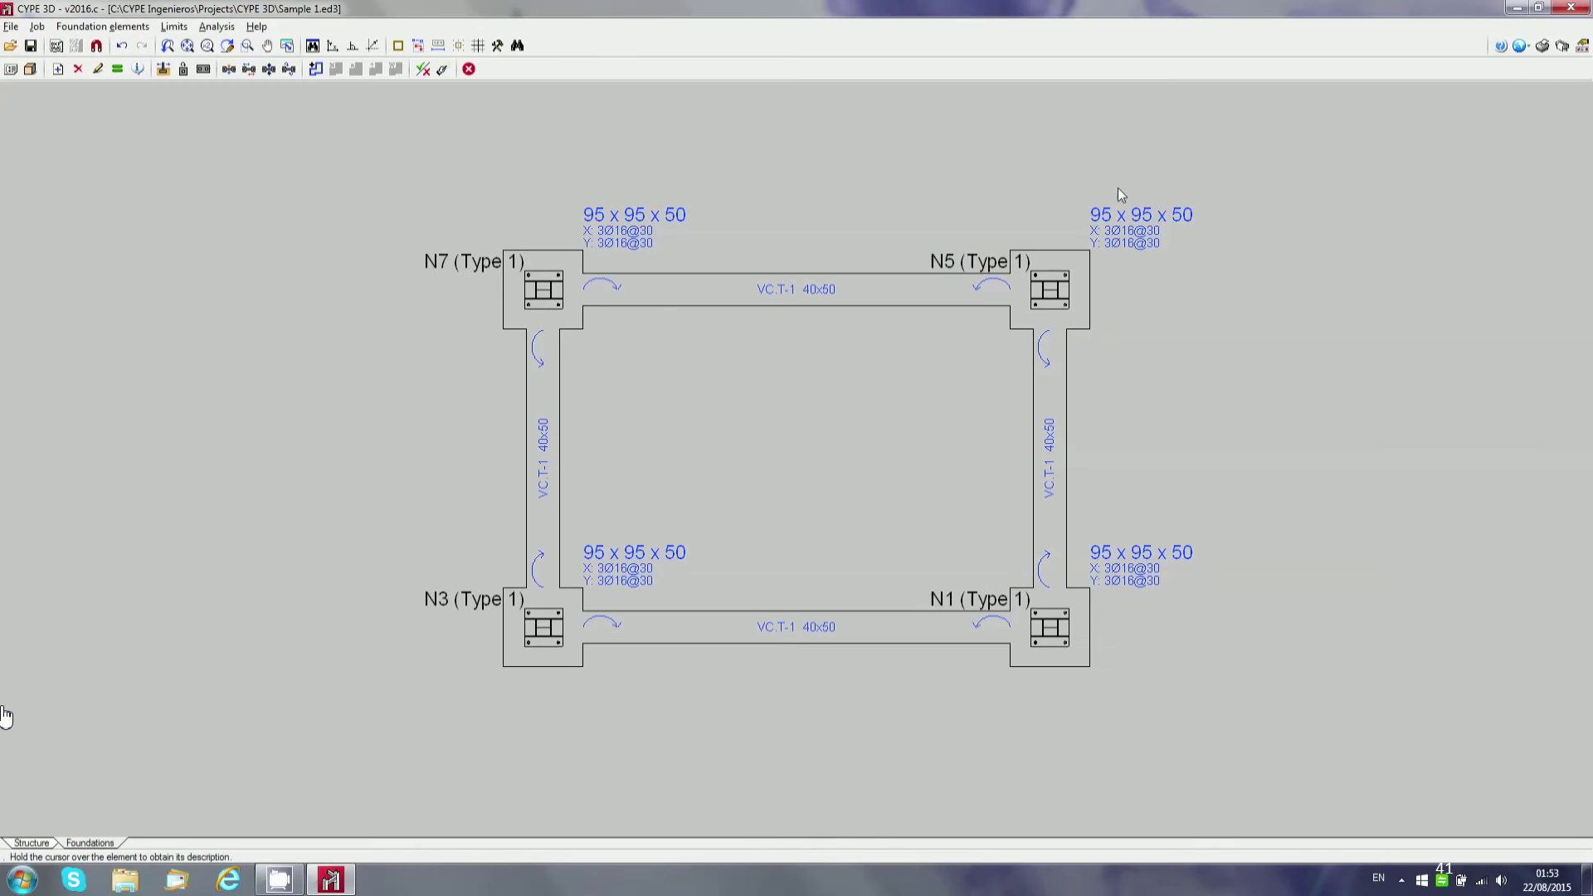
- Return to the structure and create a new 2D elevation view parallel to the X gridlines
{"action": "left_click", "coordinate": [31, 843]}
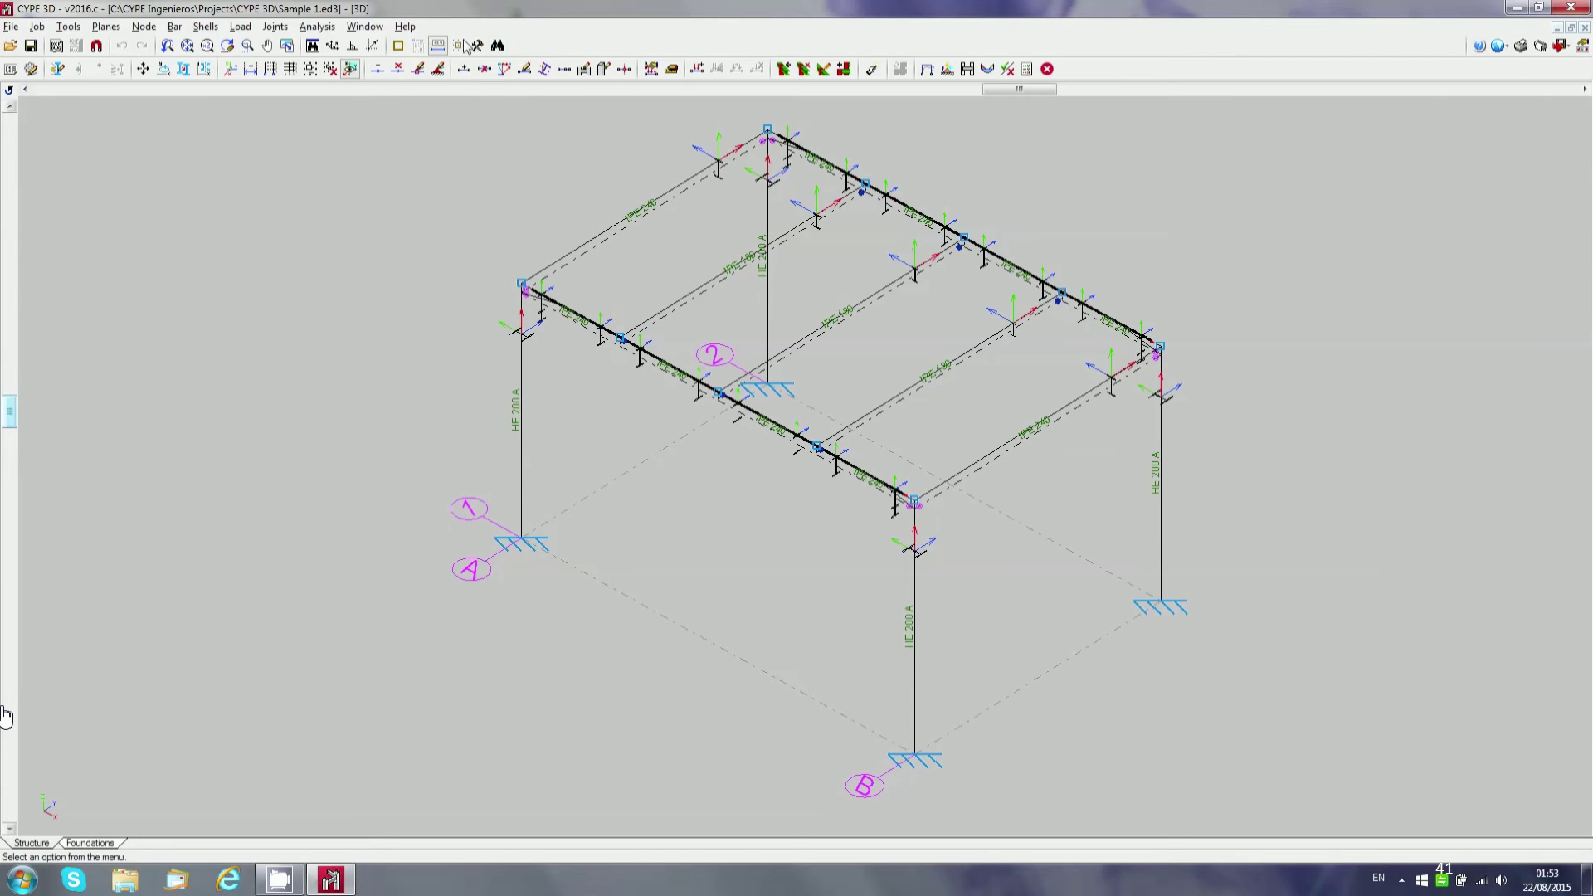
{"action": "left_click", "coordinate": [364, 26]}
{"action": "left_click", "coordinate": [395, 48]}
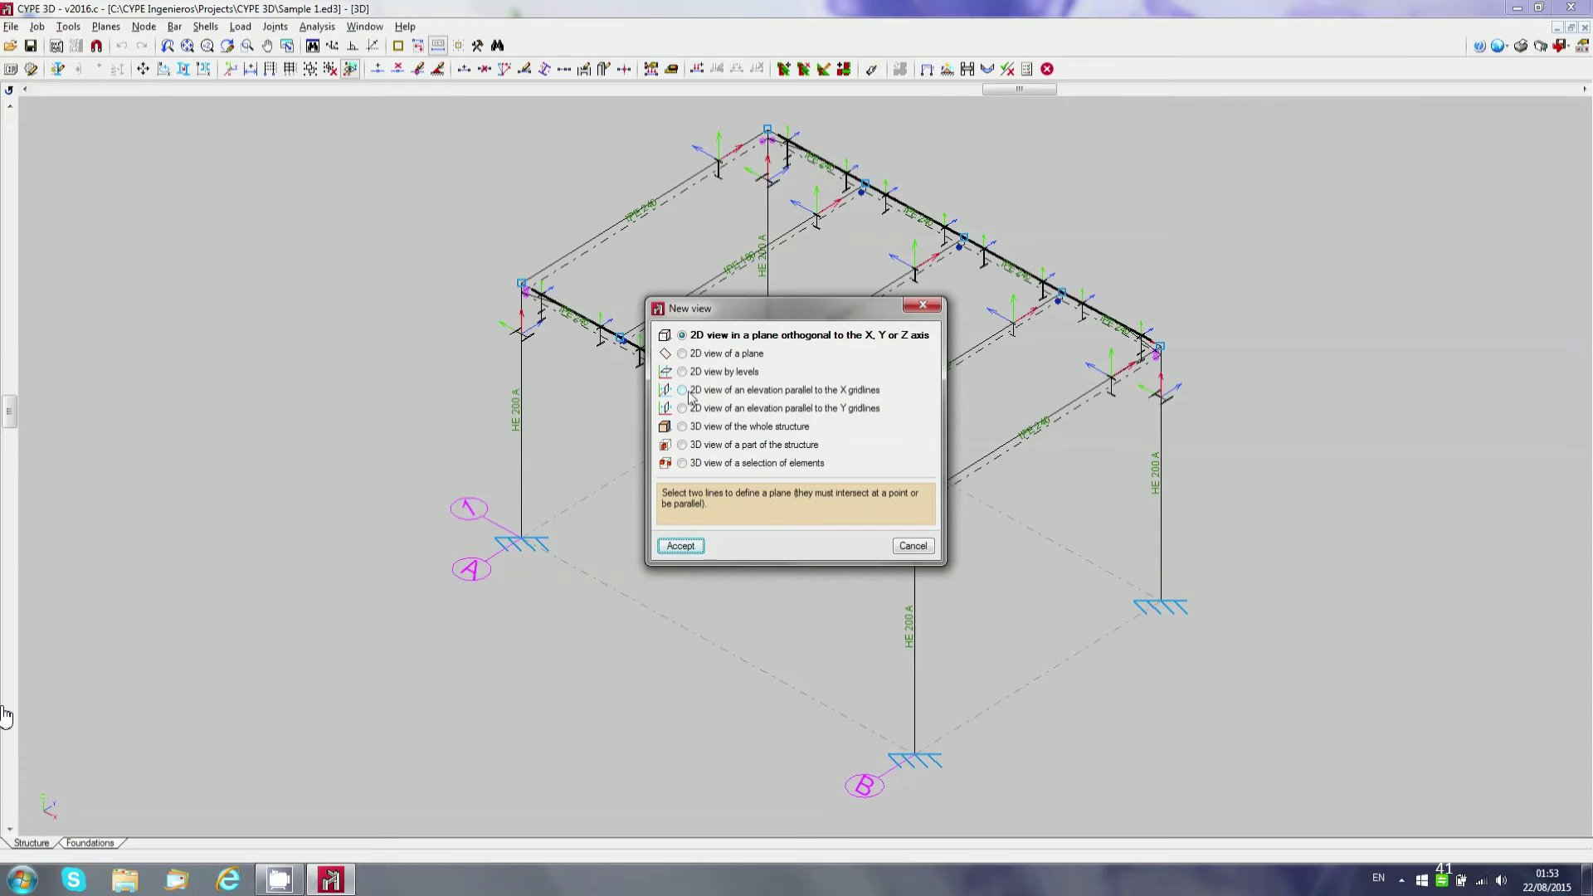
{"action": "left_click", "coordinate": [693, 391]}
{"action": "left_click", "coordinate": [680, 546]}
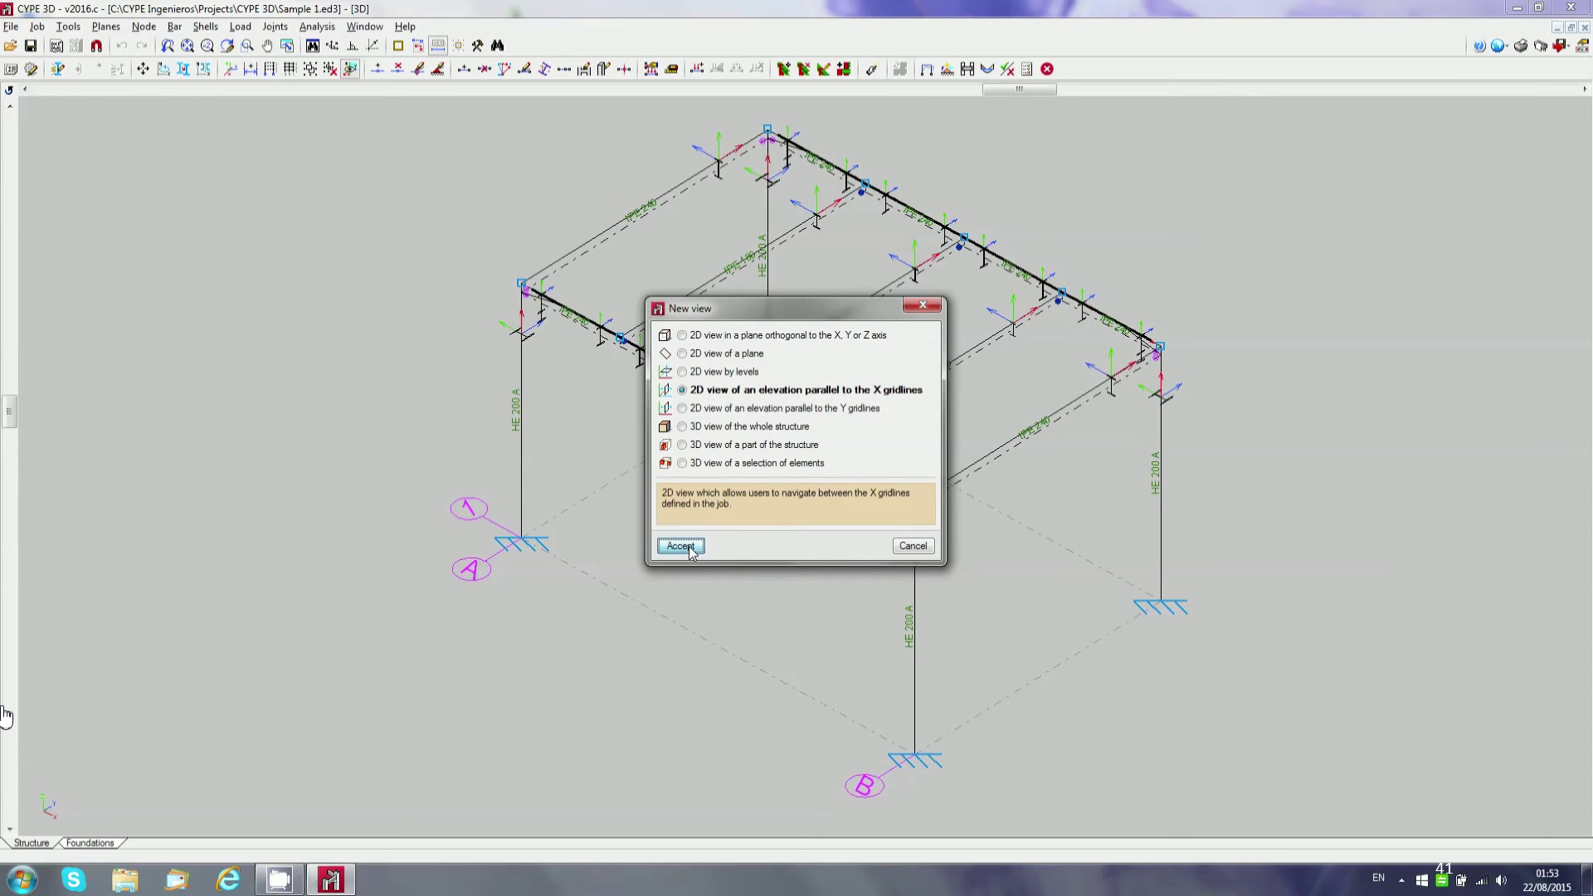
- Create a 2D elevation view parallel to the Y gridlines and finish creating views
{"action": "left_click", "coordinate": [682, 408]}
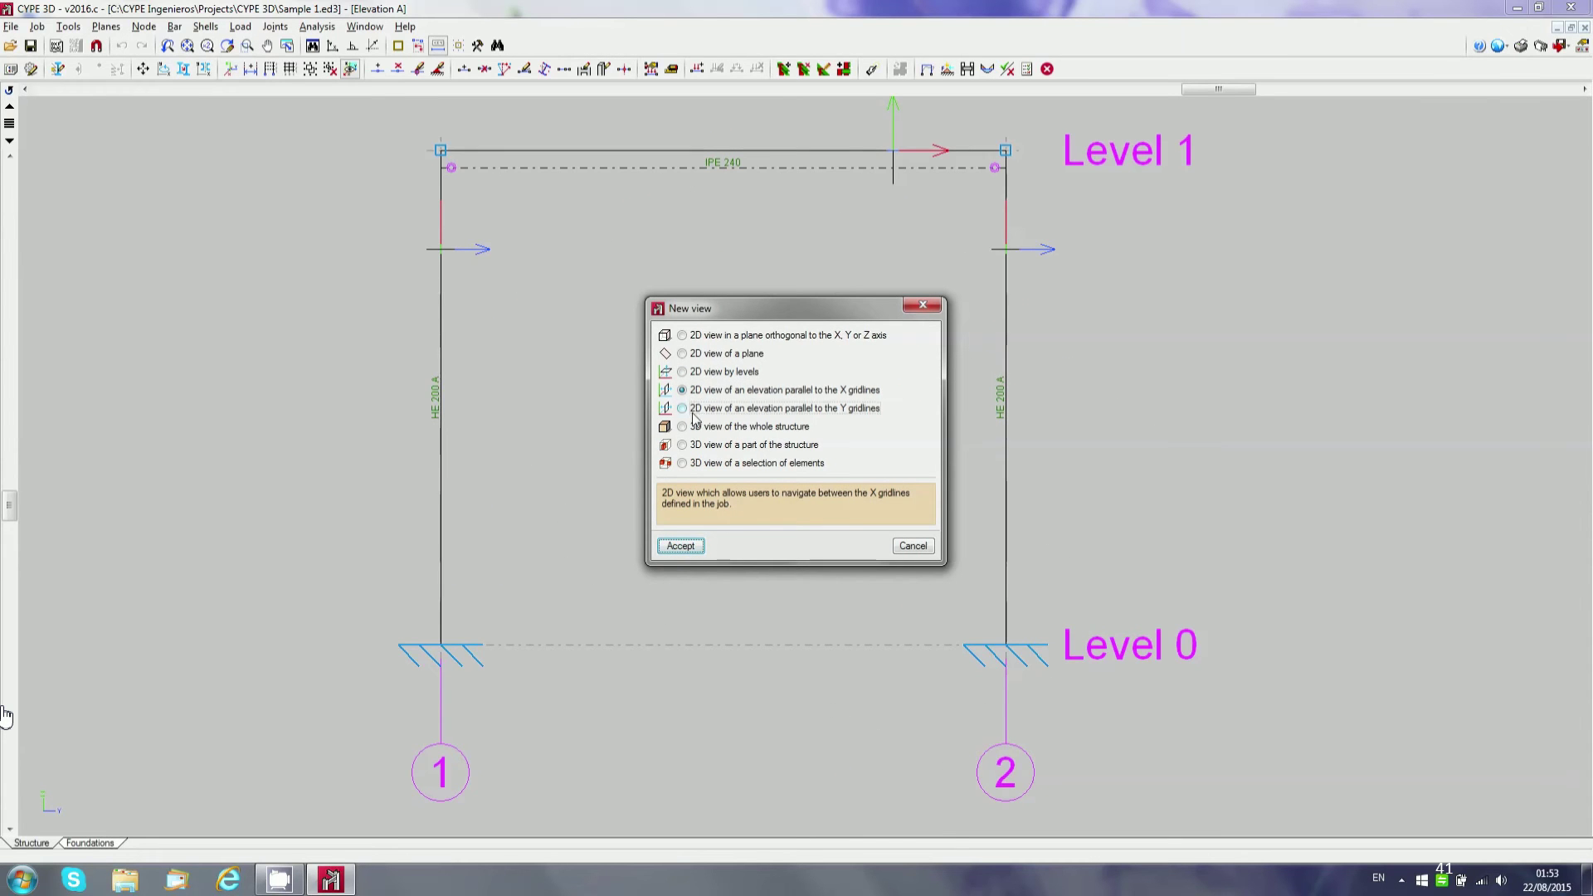
{"action": "left_click", "coordinate": [680, 545]}
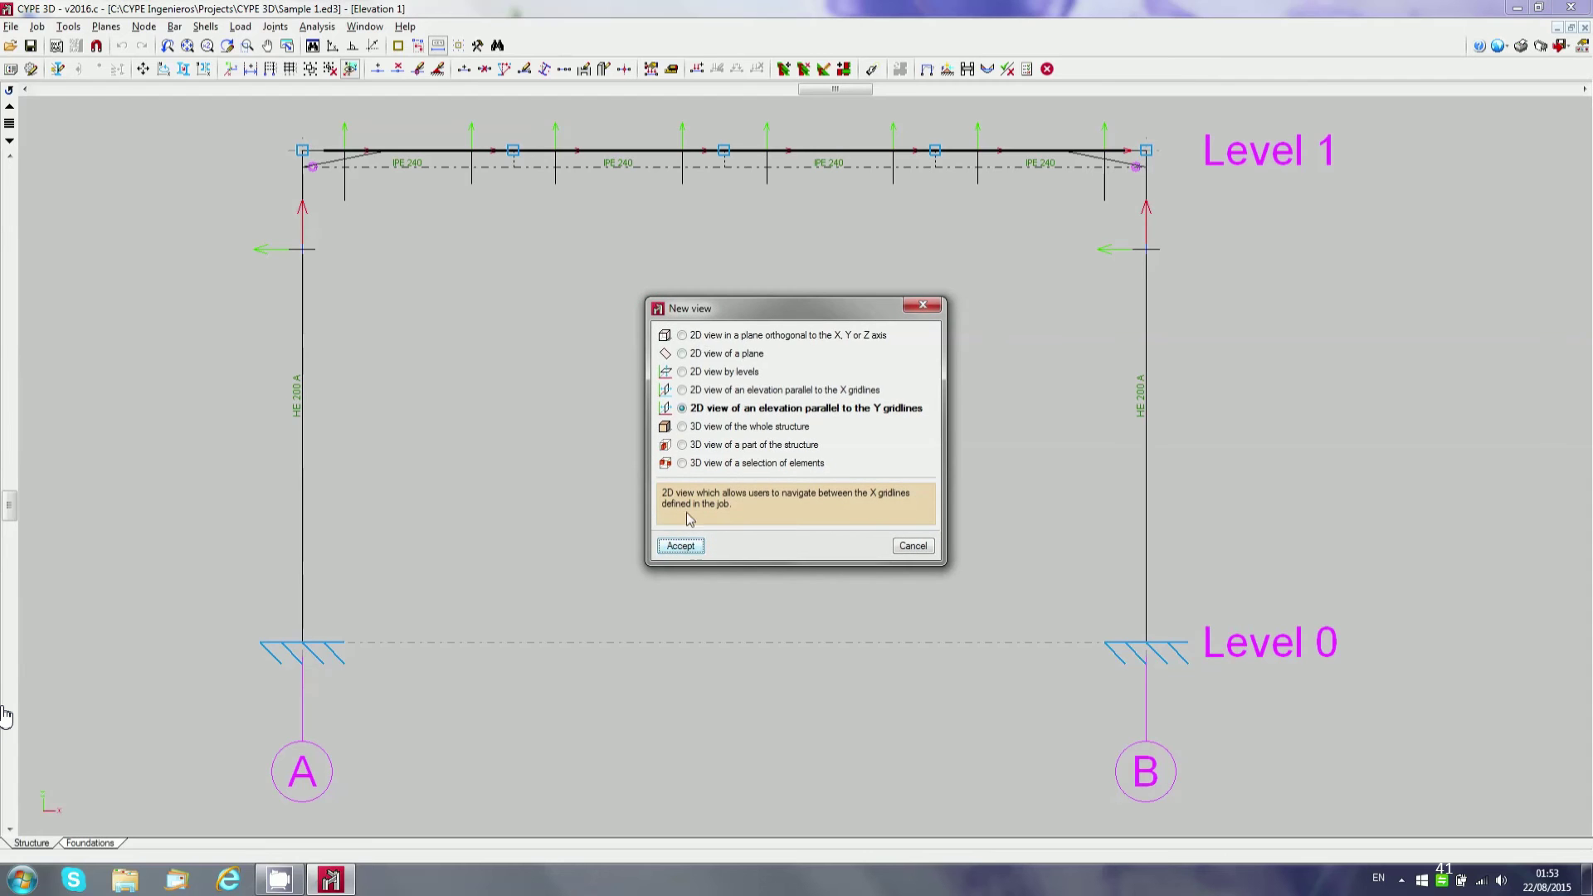
{"action": "left_click", "coordinate": [922, 305]}
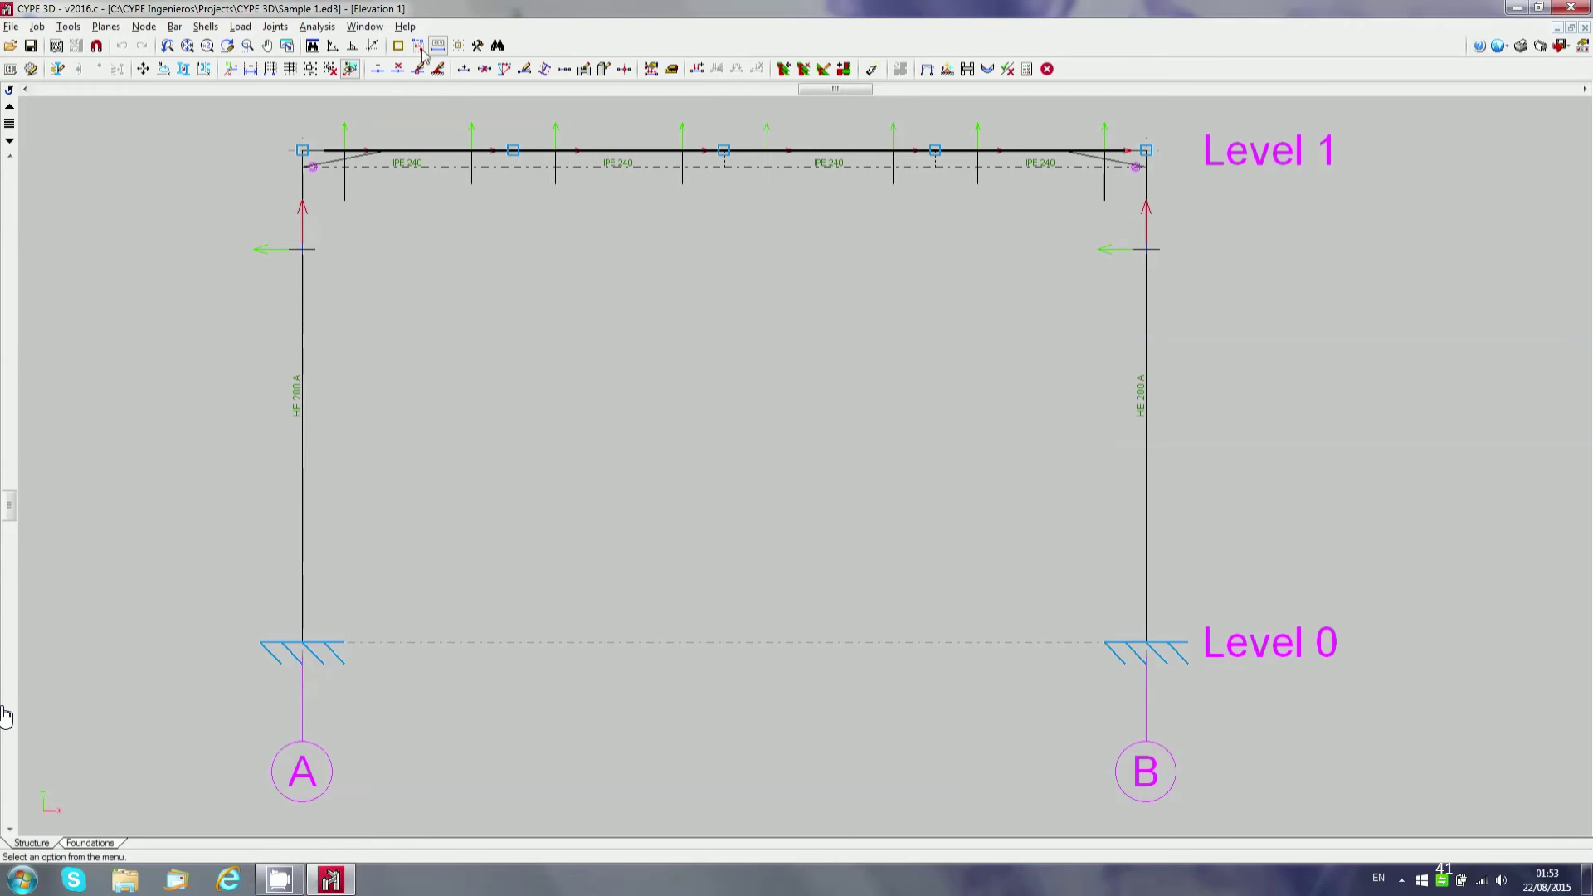
- From the 3D view, create a 2D view of the roof plane defined by the two parallel end beams on gridlines A and B, titled 1
{"action": "left_click", "coordinate": [365, 26]}
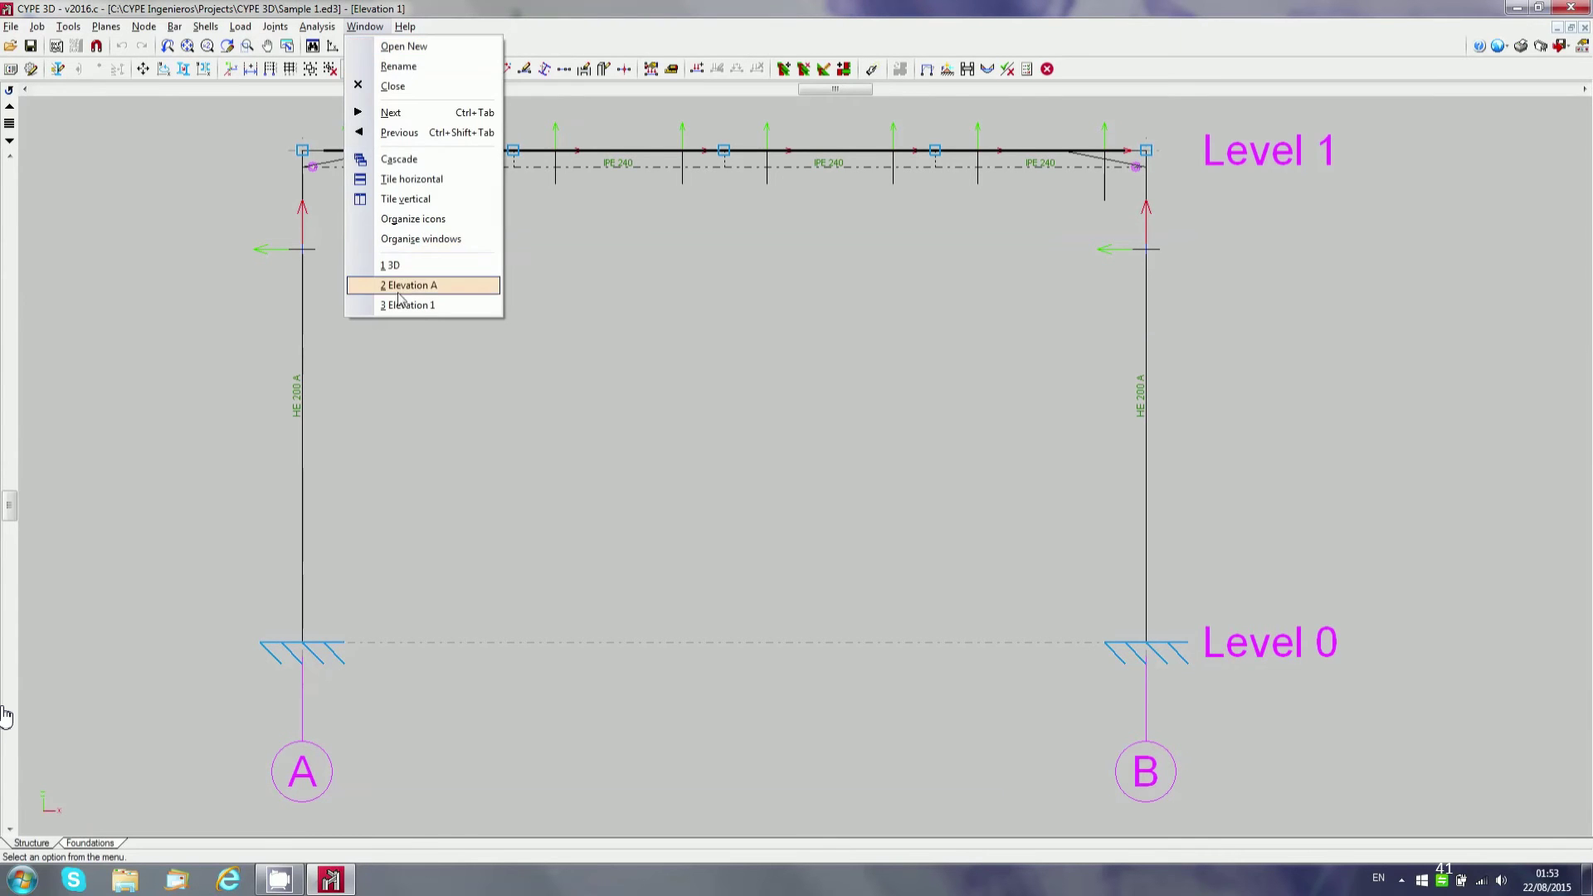
{"action": "left_click", "coordinate": [390, 265]}
{"action": "left_click", "coordinate": [337, 27]}
{"action": "mouse_move", "coordinate": [352, 27]}
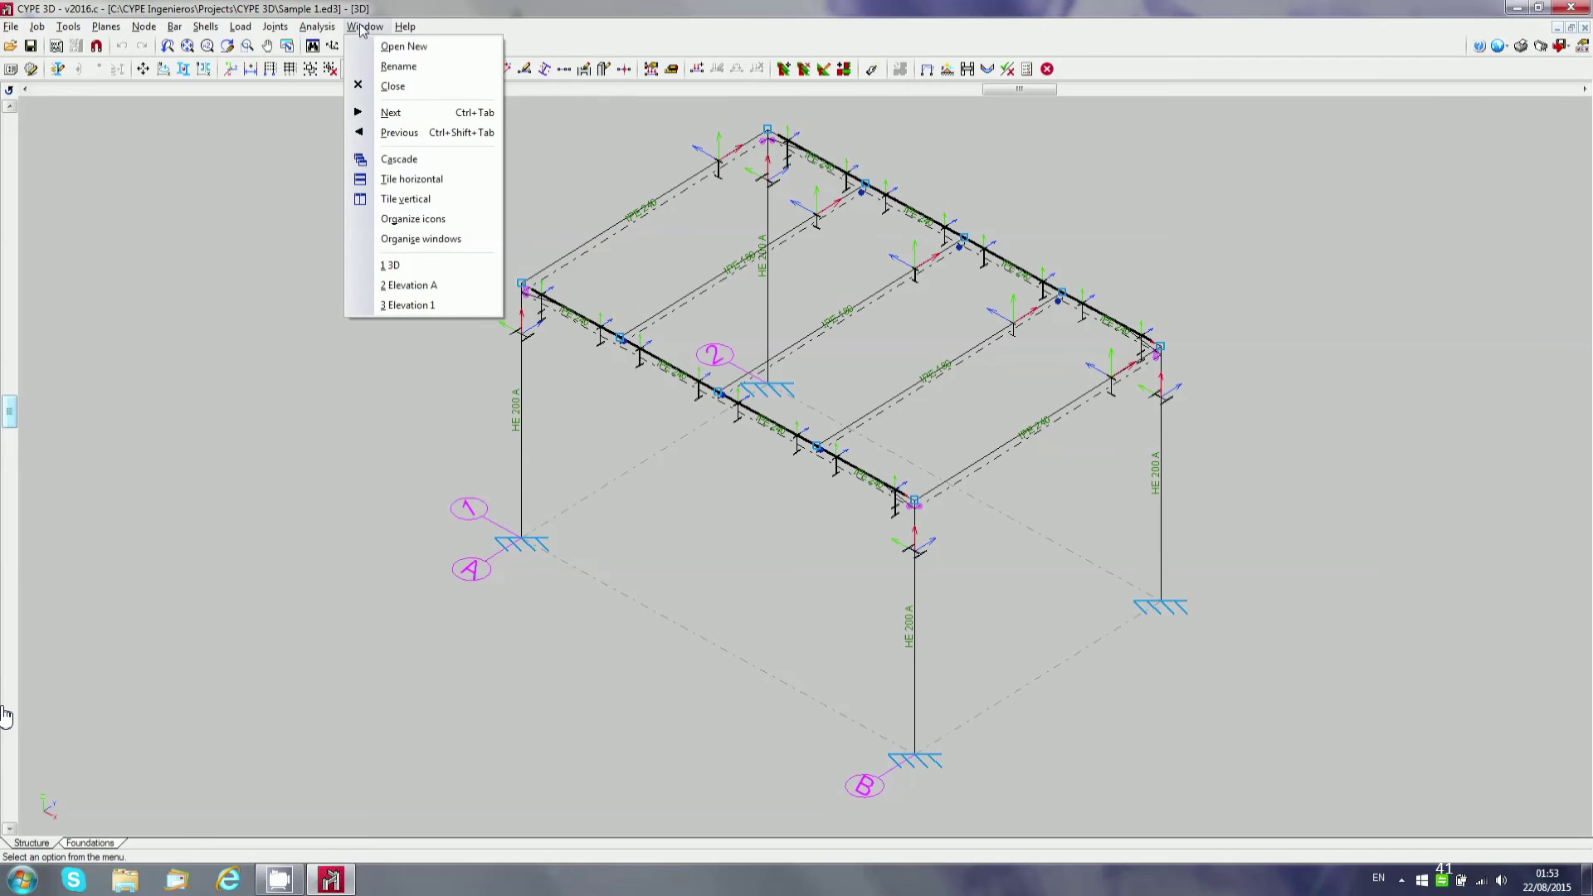
{"action": "left_click", "coordinate": [385, 47]}
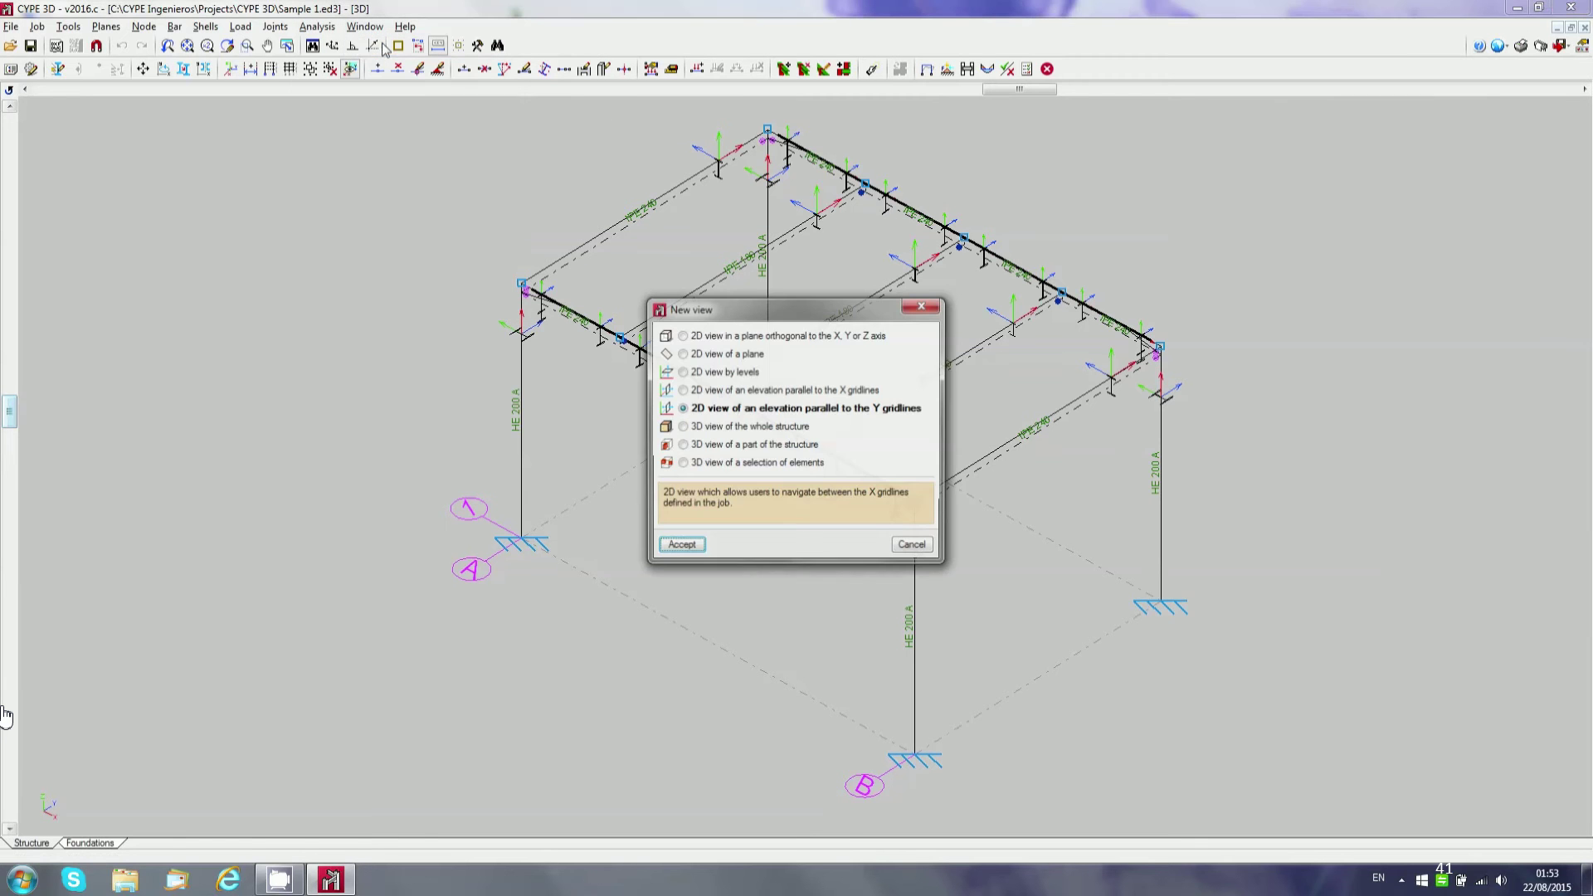
{"action": "left_click", "coordinate": [717, 336]}
{"action": "left_click", "coordinate": [693, 551]}
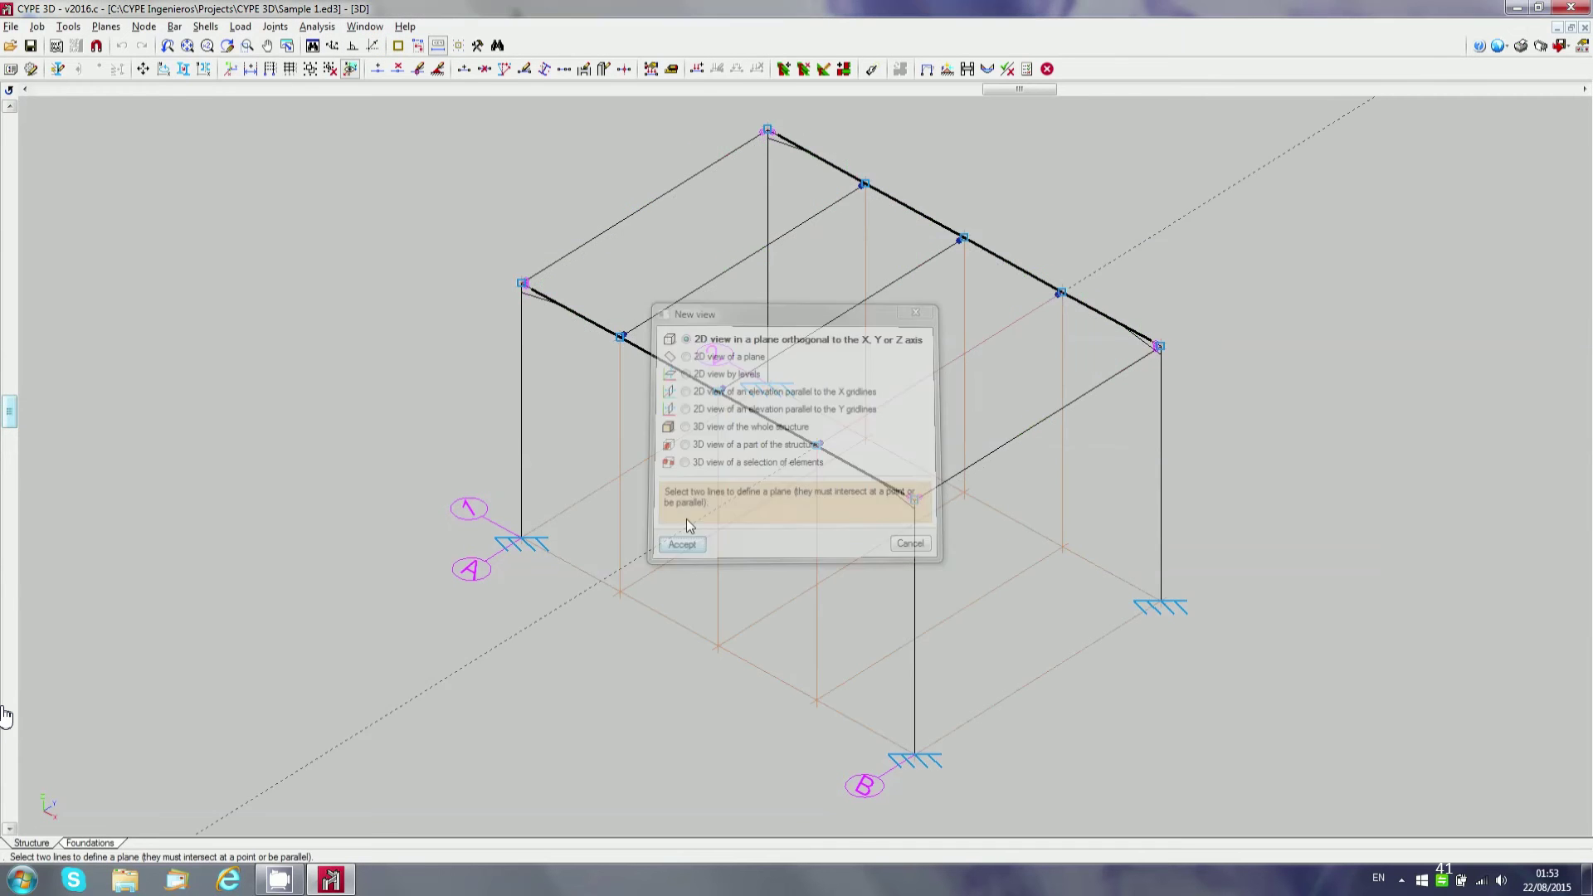
{"action": "left_click", "coordinate": [1020, 431]}
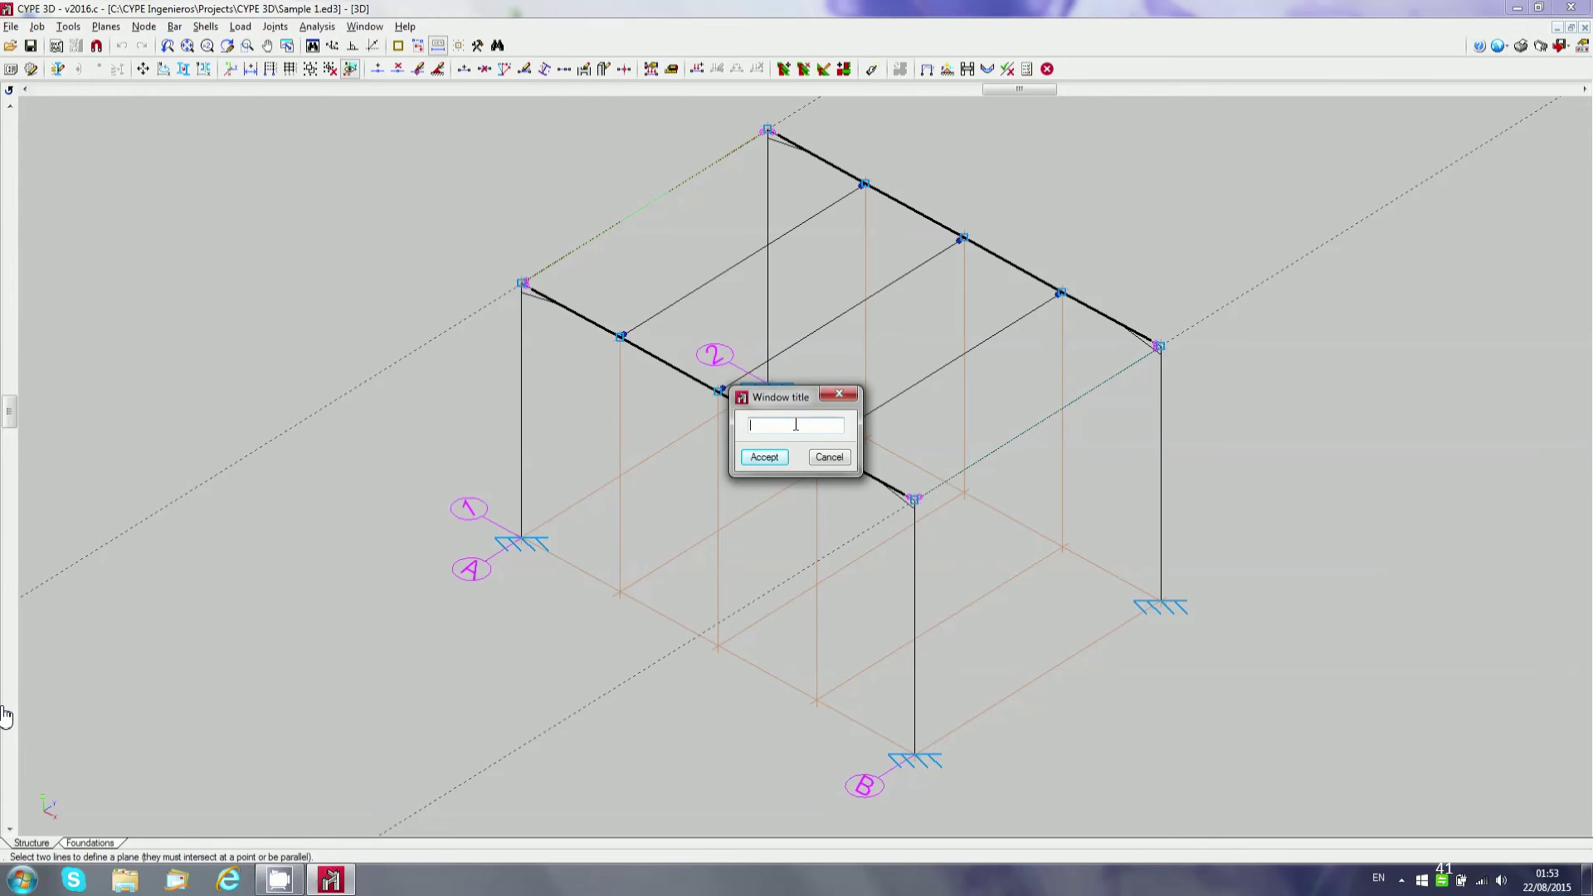
{"action": "type", "text": "1"}
{"action": "left_click", "coordinate": [764, 458]}
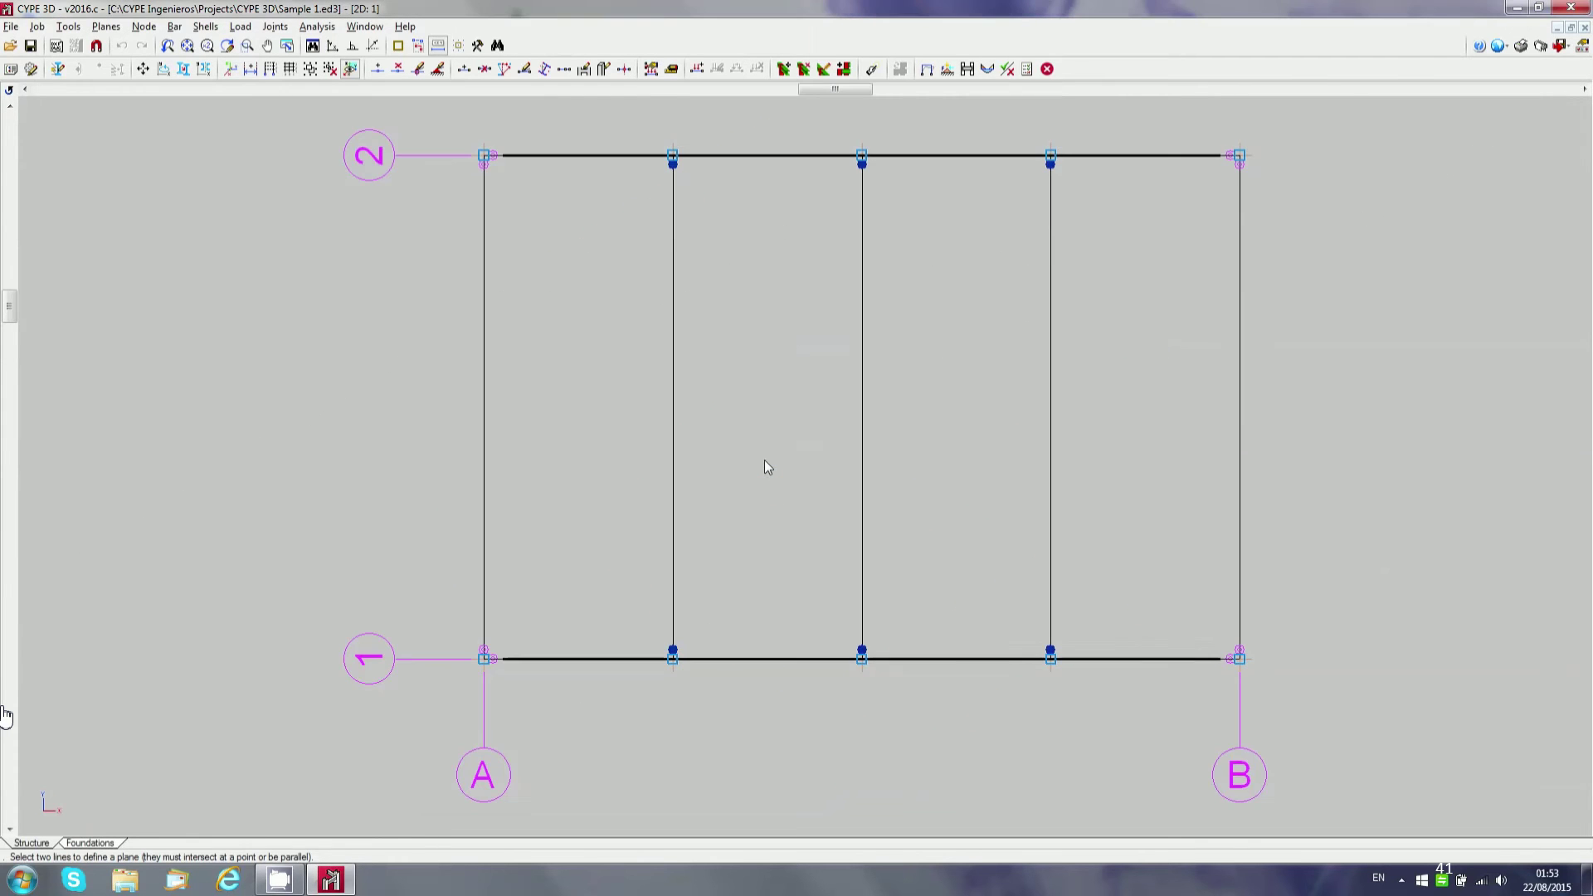
- Switch from the roof plan view back to the 3D view of the structure
{"action": "scroll", "coordinate": [567, 443], "scroll_direction": "down", "scroll_amount": 3}
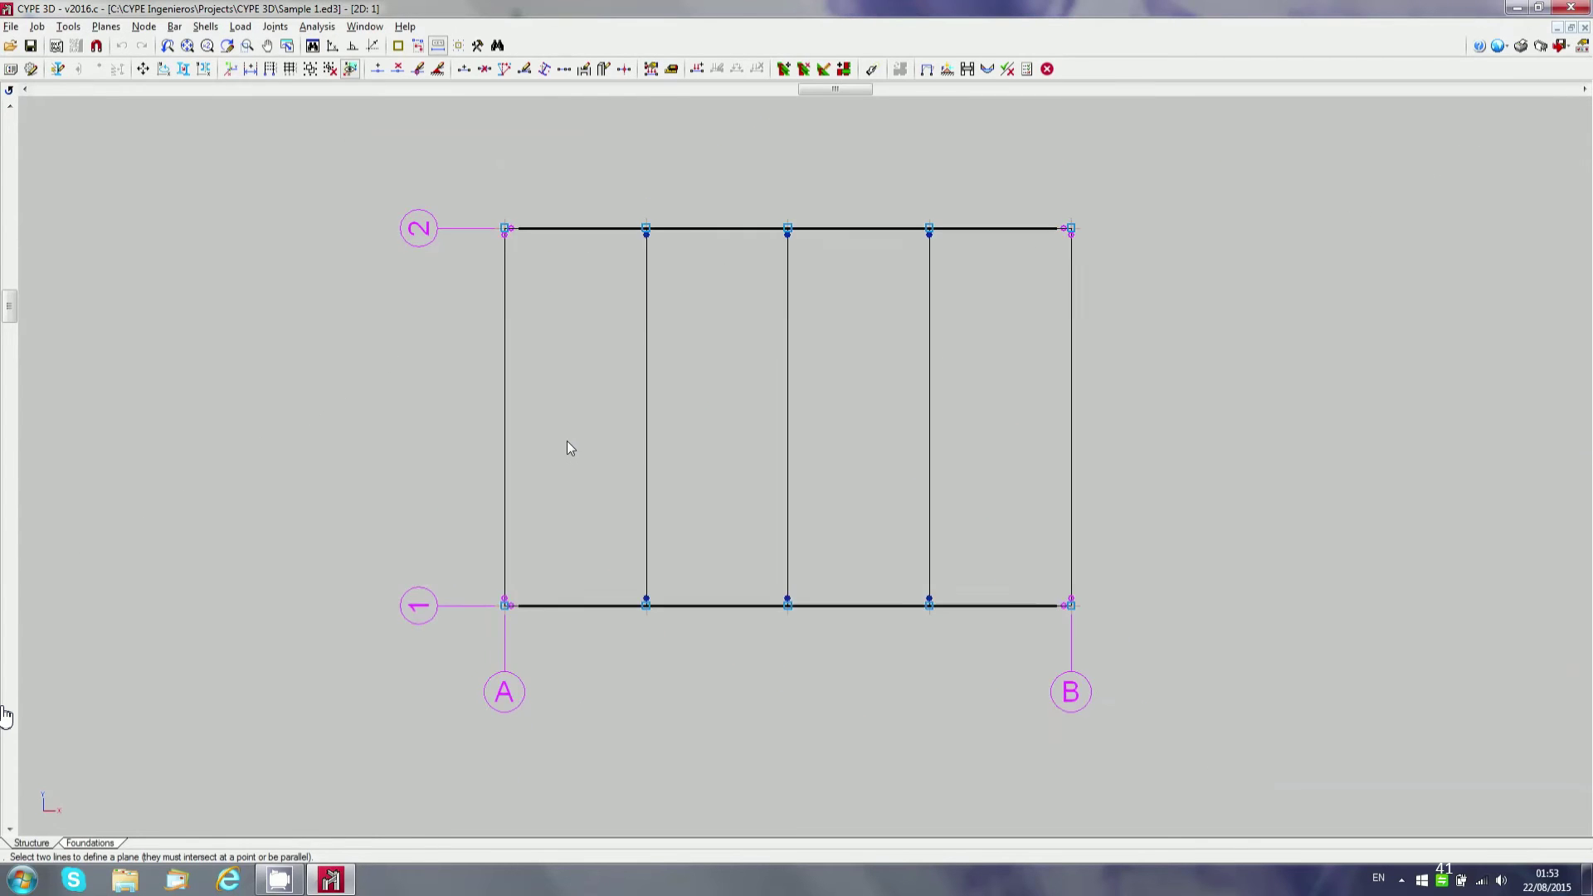
{"action": "left_click", "coordinate": [359, 26]}
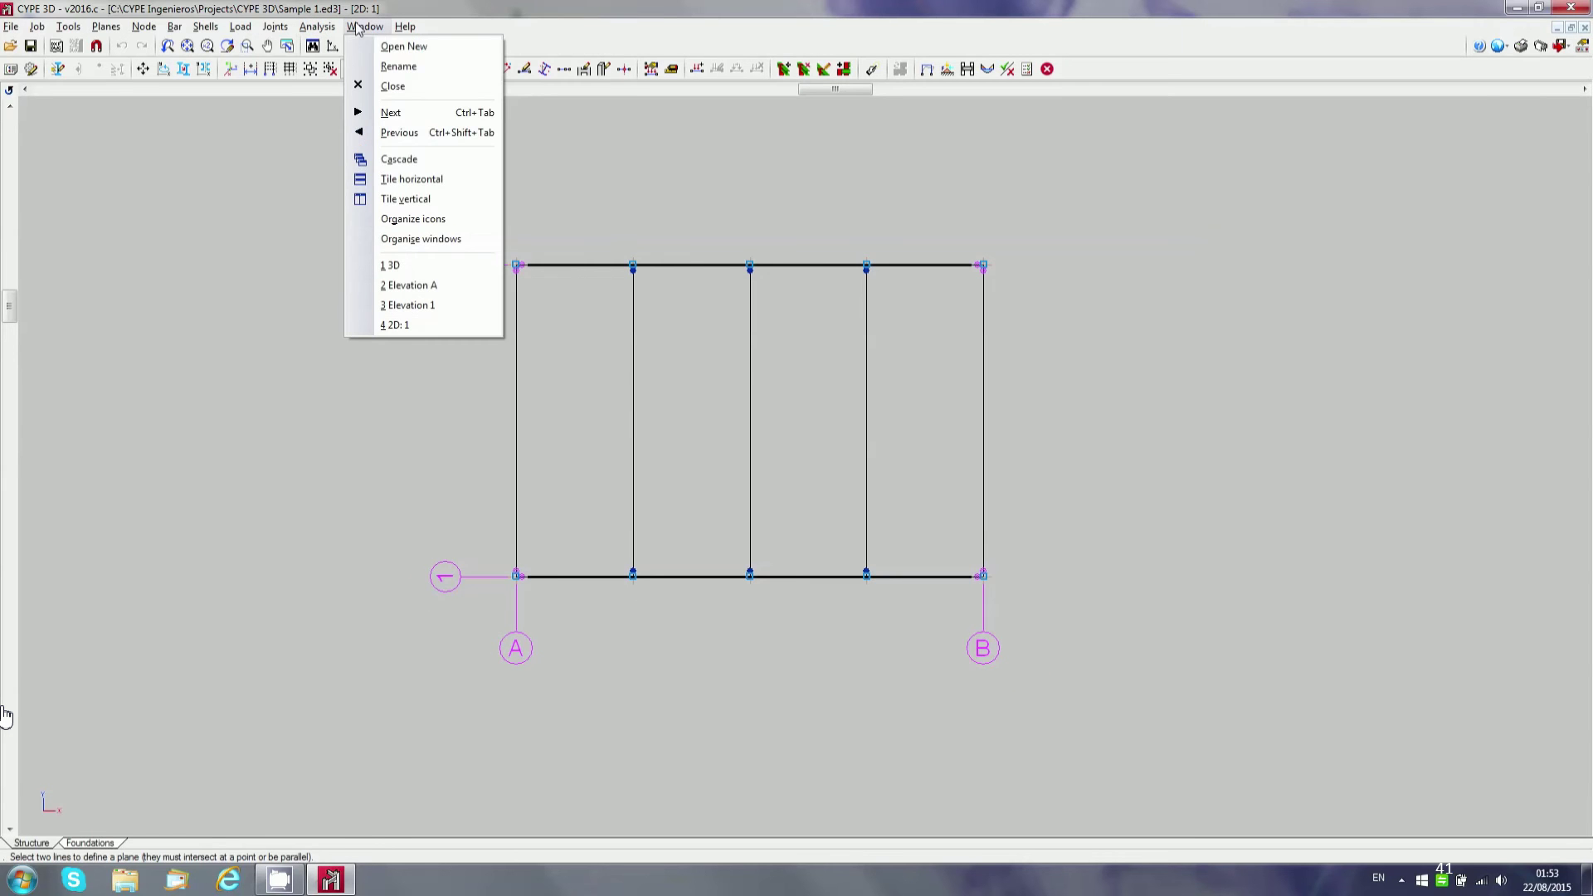
{"action": "left_click", "coordinate": [409, 265]}
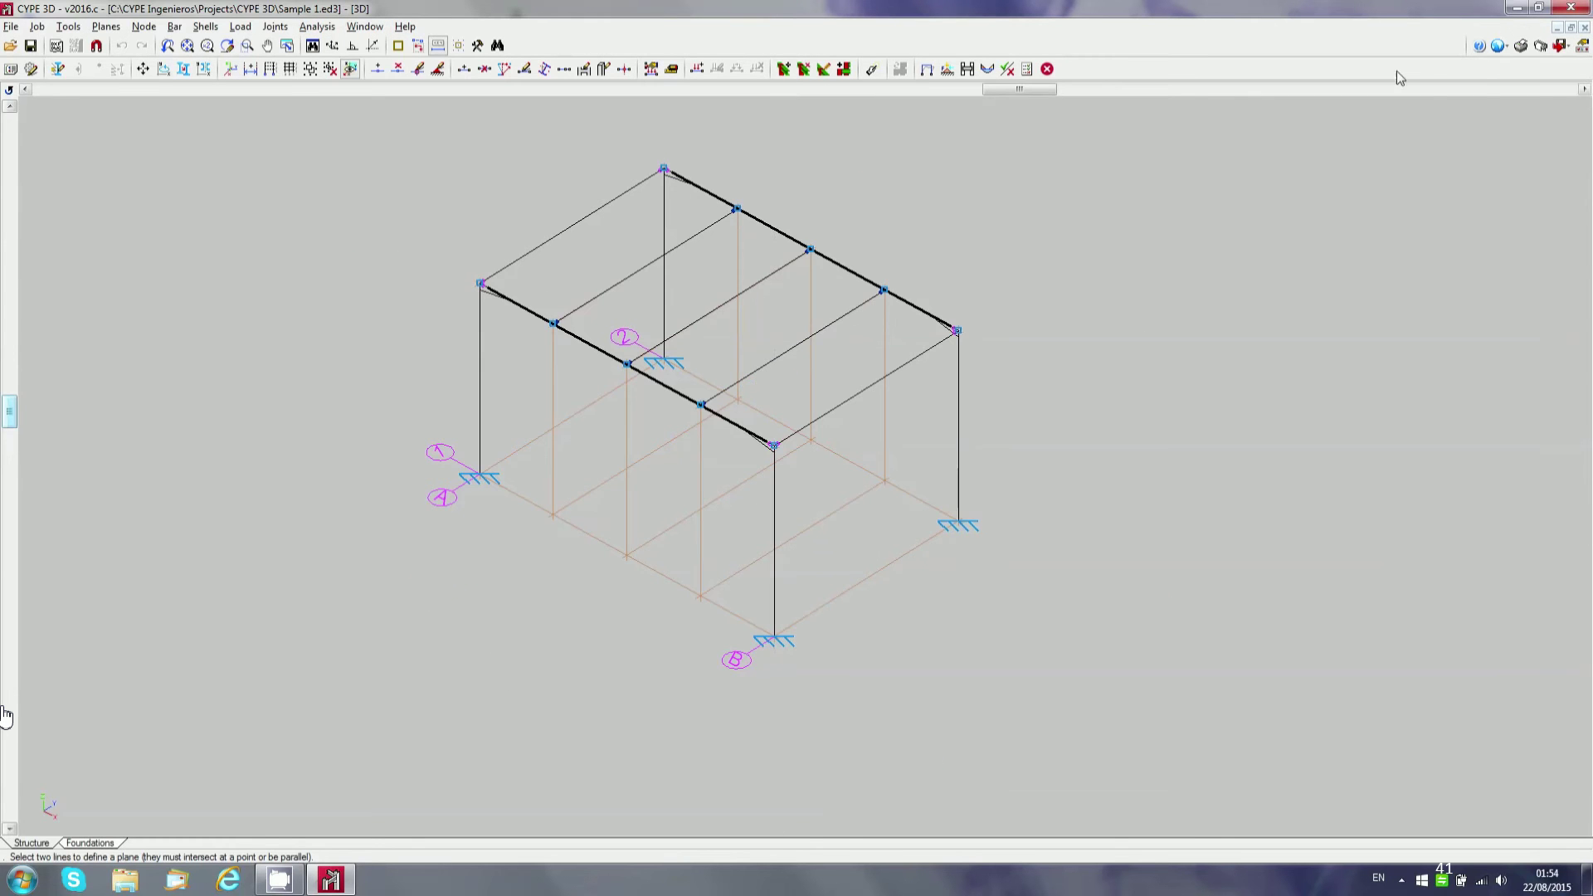
- Start the job's drawing selection and add a 3D Structure drawing containing only the 3D view, with Real sections and no 2D views
{"action": "left_click", "coordinate": [1540, 47]}
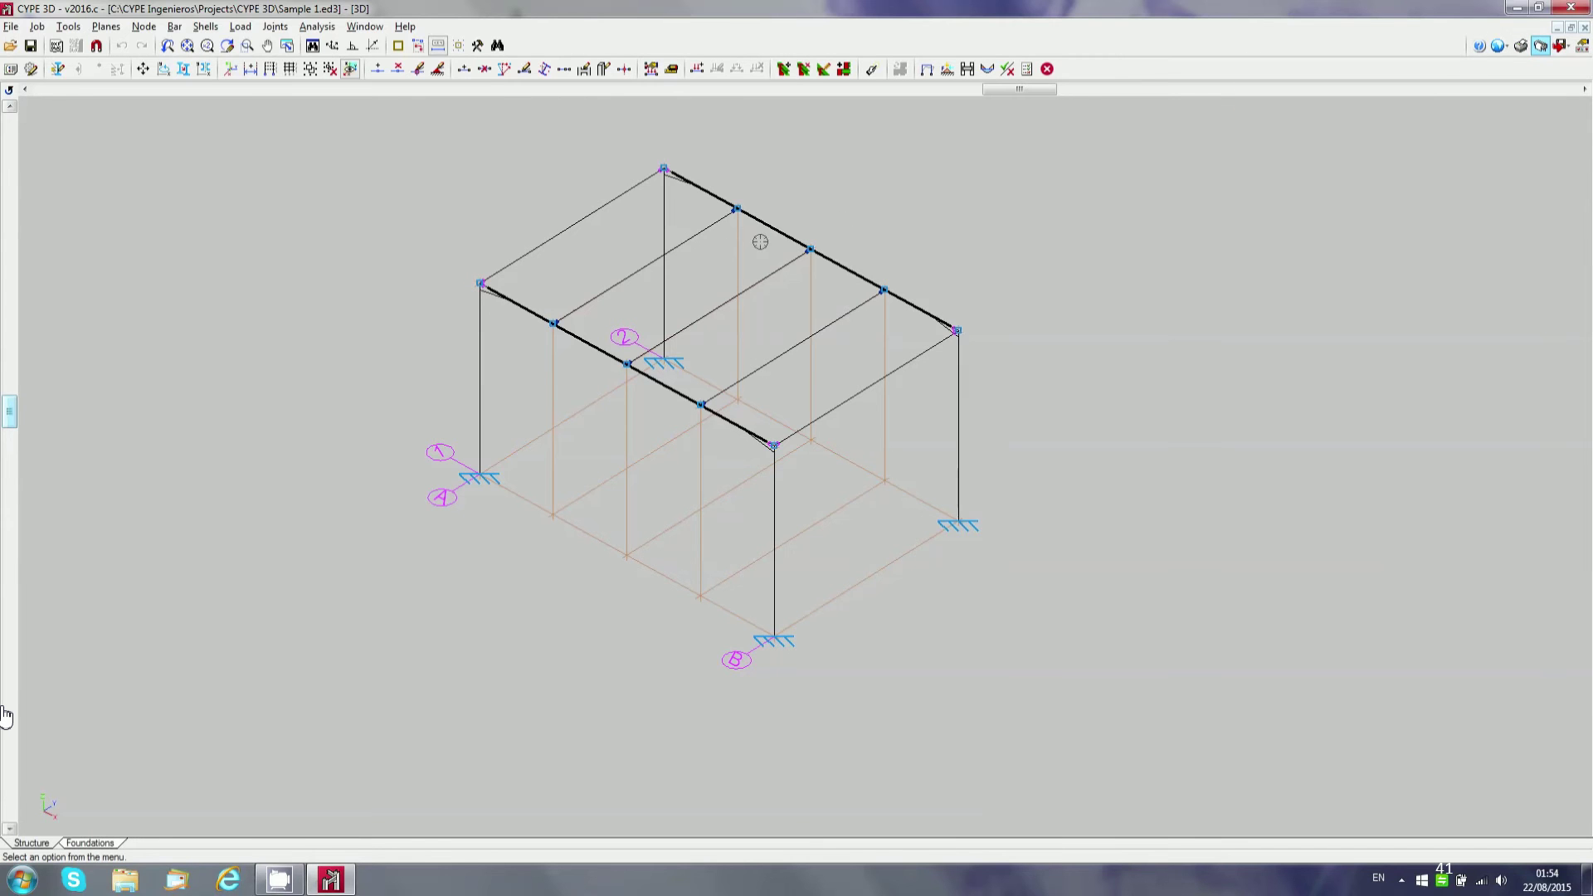
{"action": "left_click", "coordinate": [716, 249]}
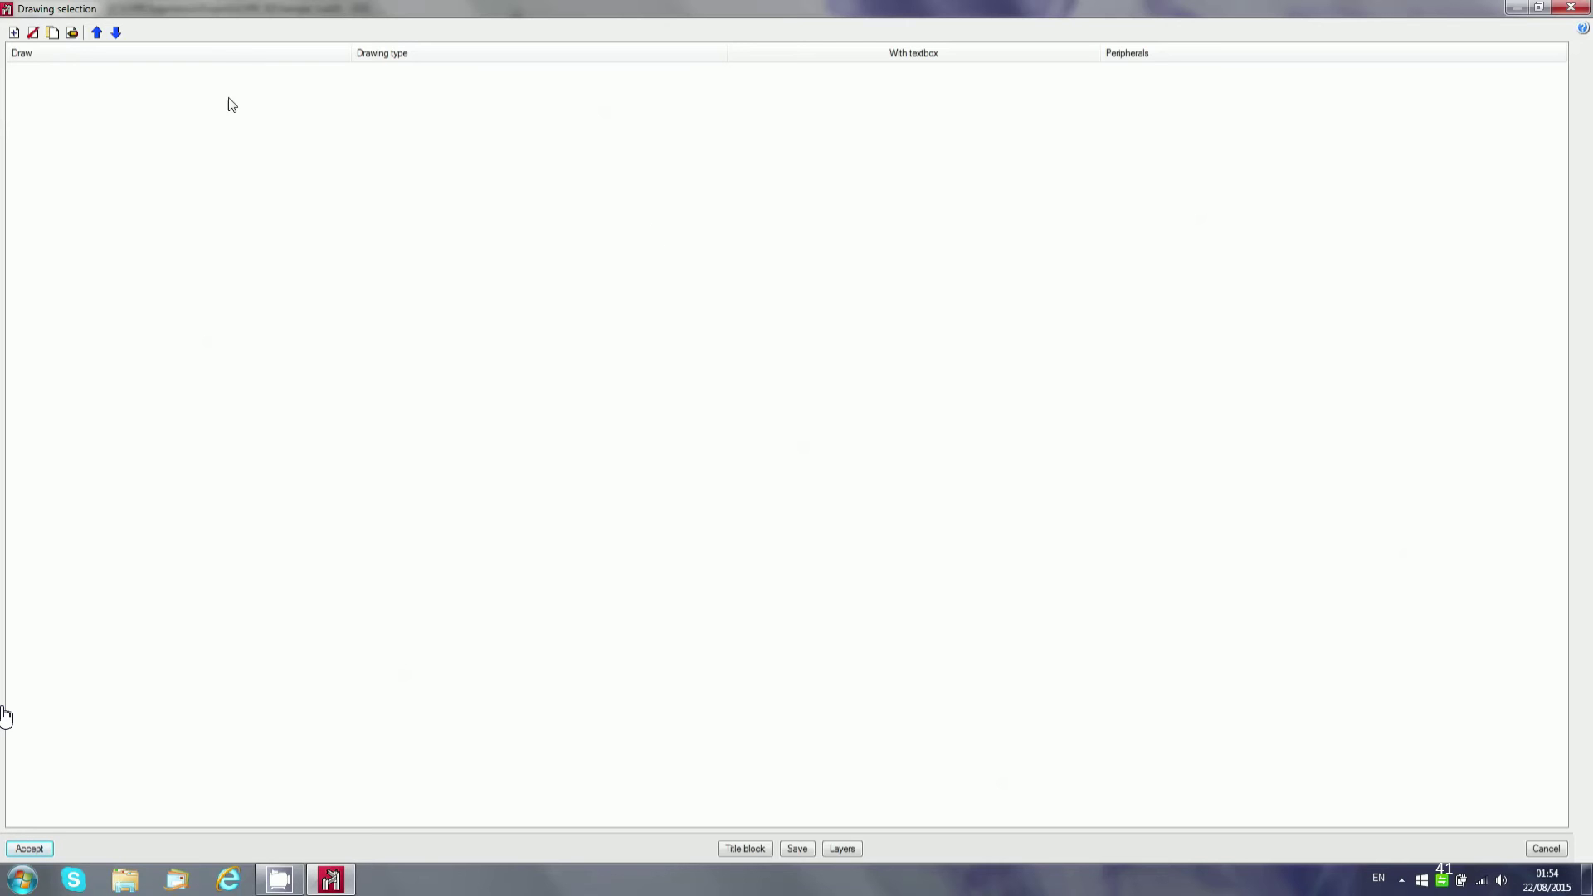
{"action": "left_click", "coordinate": [14, 32]}
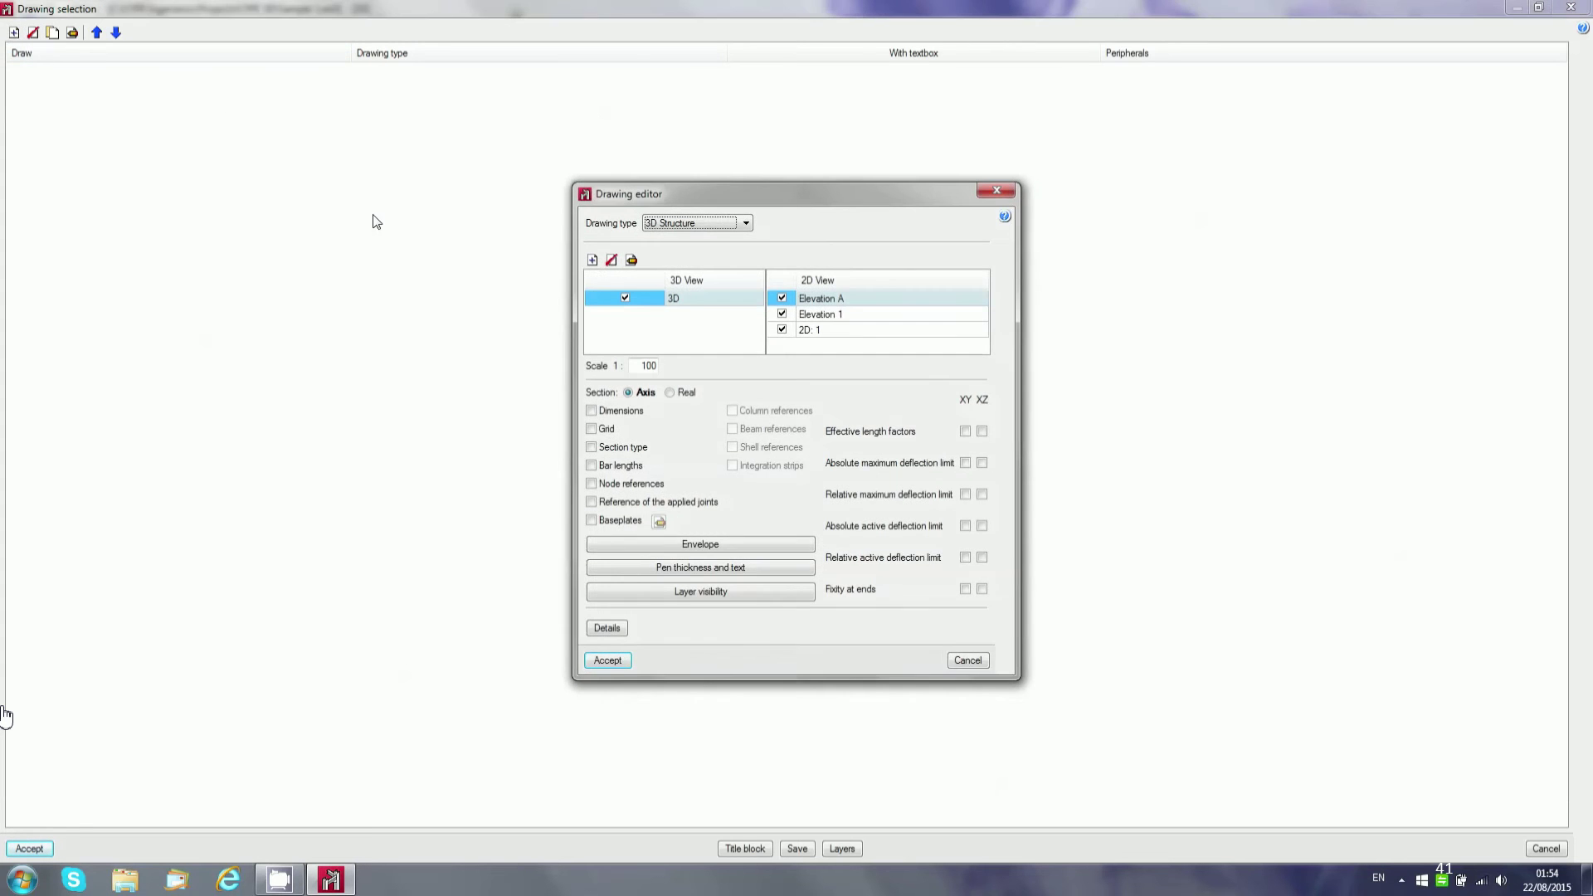
{"action": "left_click", "coordinate": [781, 315]}
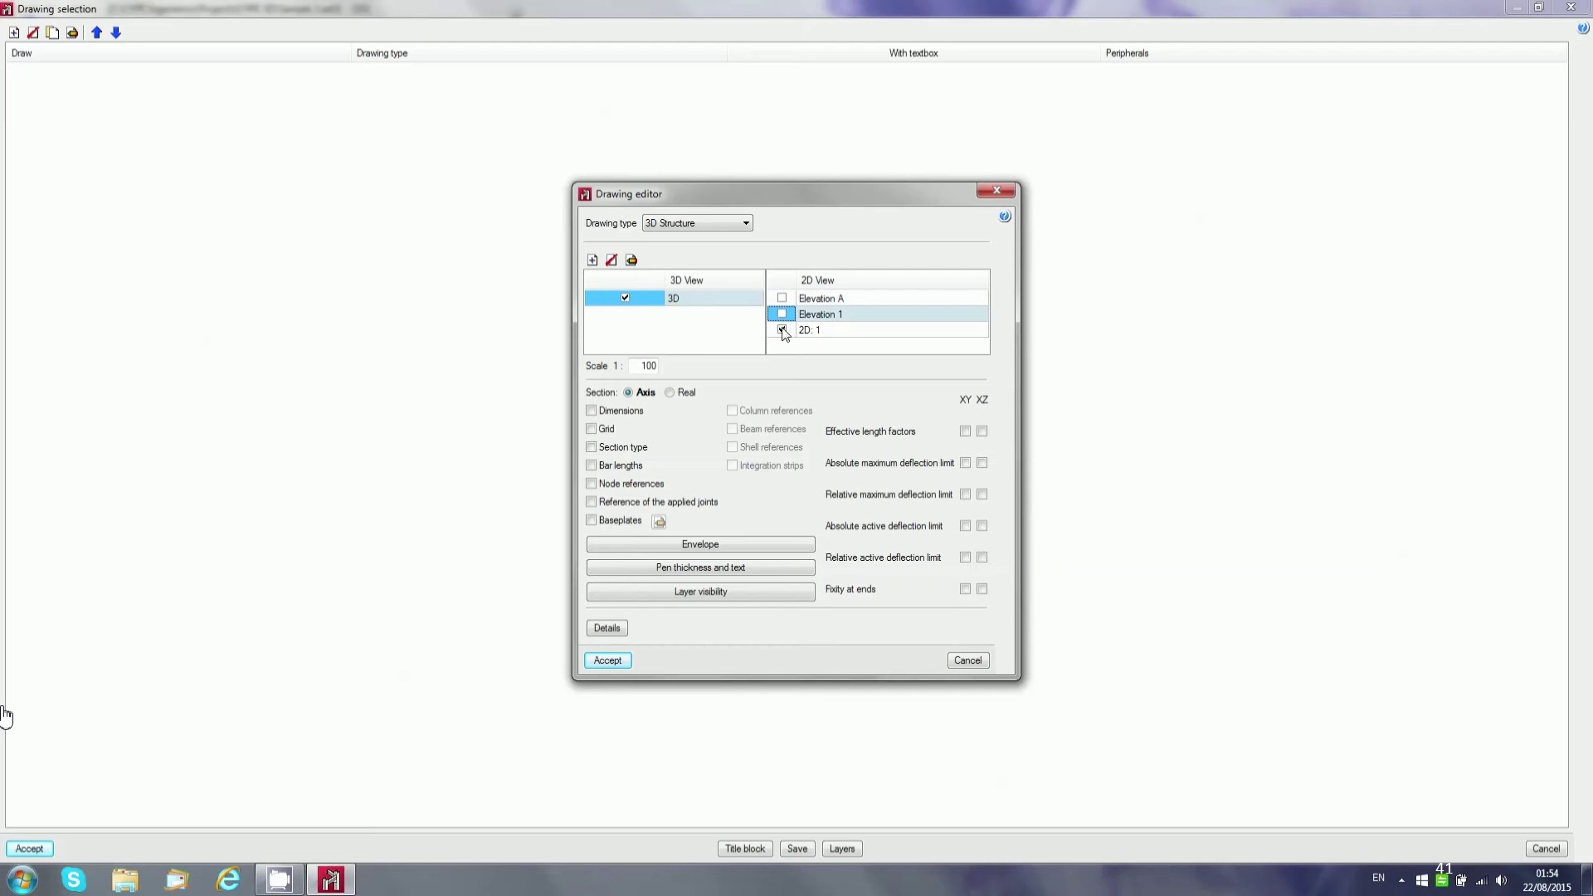
{"action": "left_click", "coordinate": [782, 330]}
{"action": "left_click", "coordinate": [669, 393]}
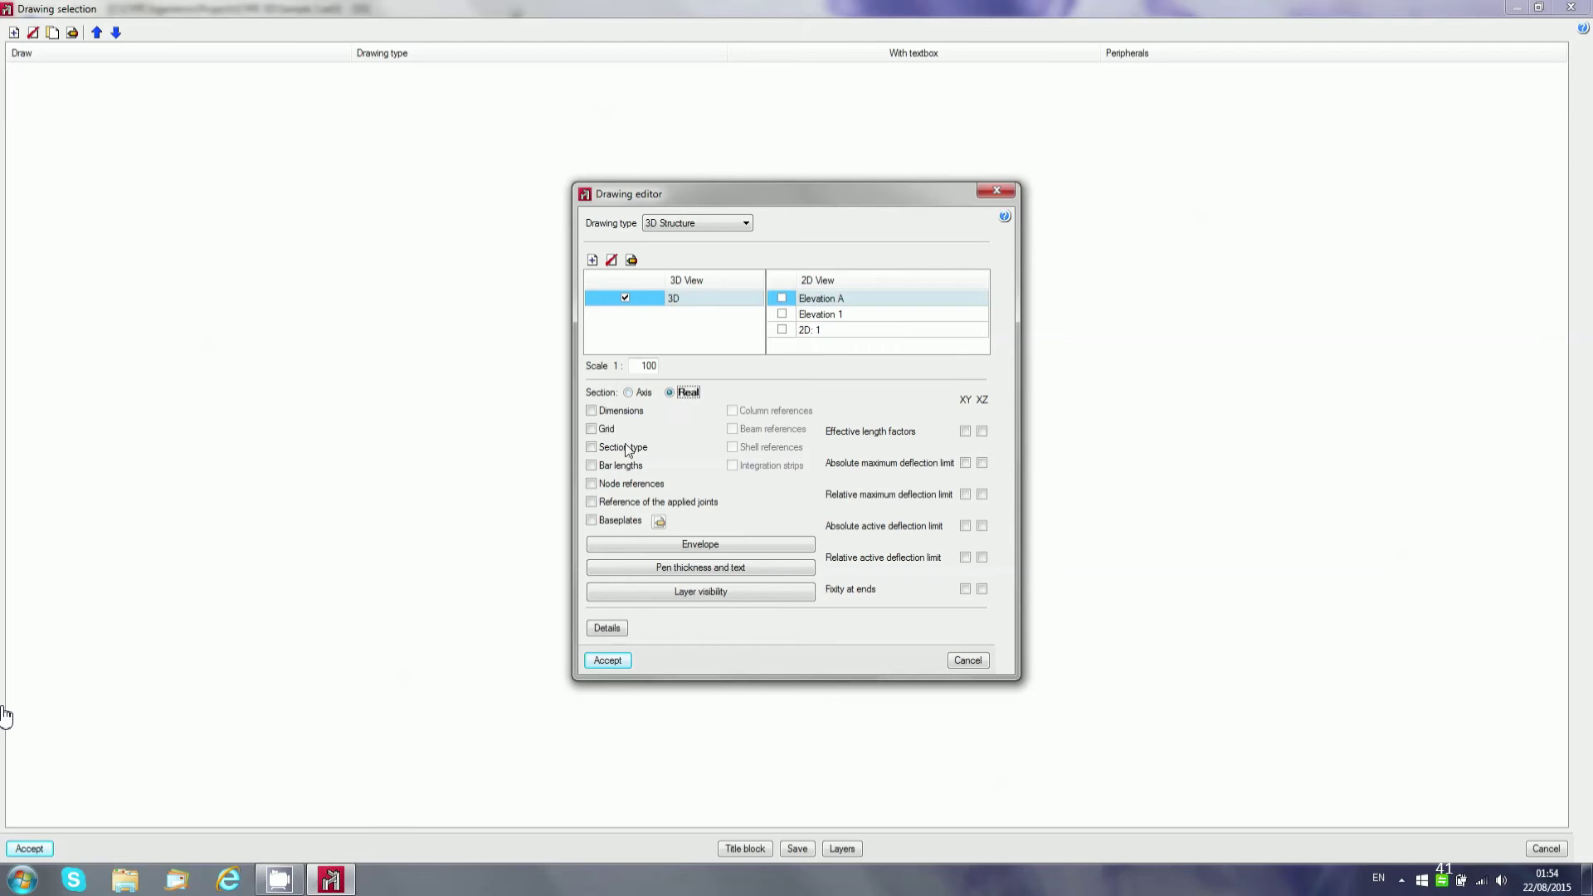
{"action": "left_click", "coordinate": [613, 660]}
- Add a second 3D Structure drawing with only the 3D view, shown by bar Axis and with node references
{"action": "left_click", "coordinate": [14, 34]}
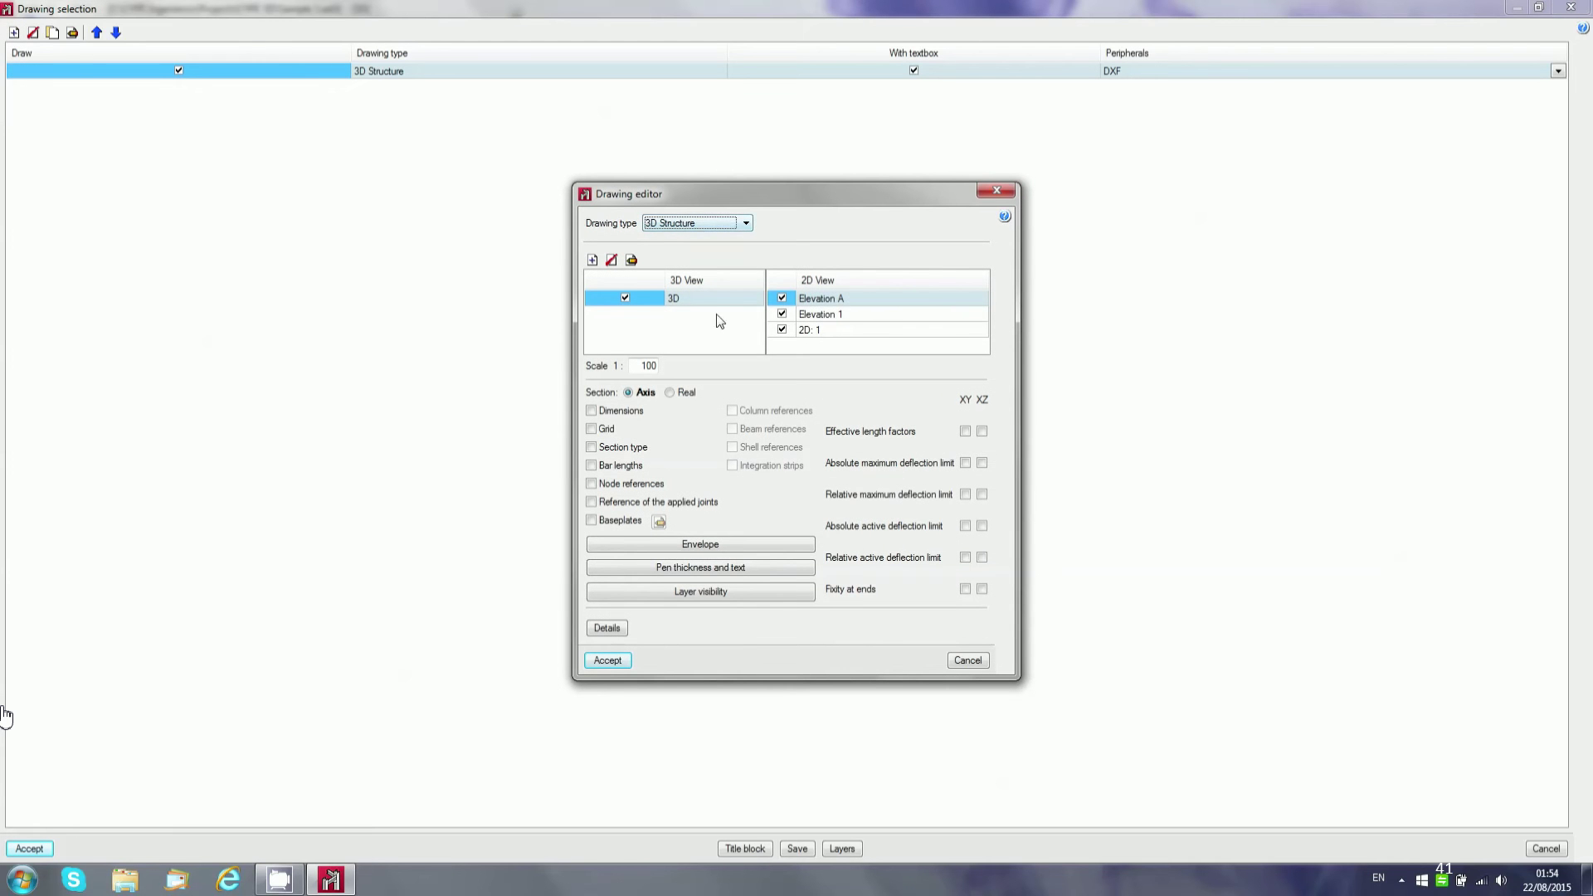
{"action": "left_click", "coordinate": [783, 298]}
{"action": "left_click", "coordinate": [783, 313]}
{"action": "left_click", "coordinate": [783, 330]}
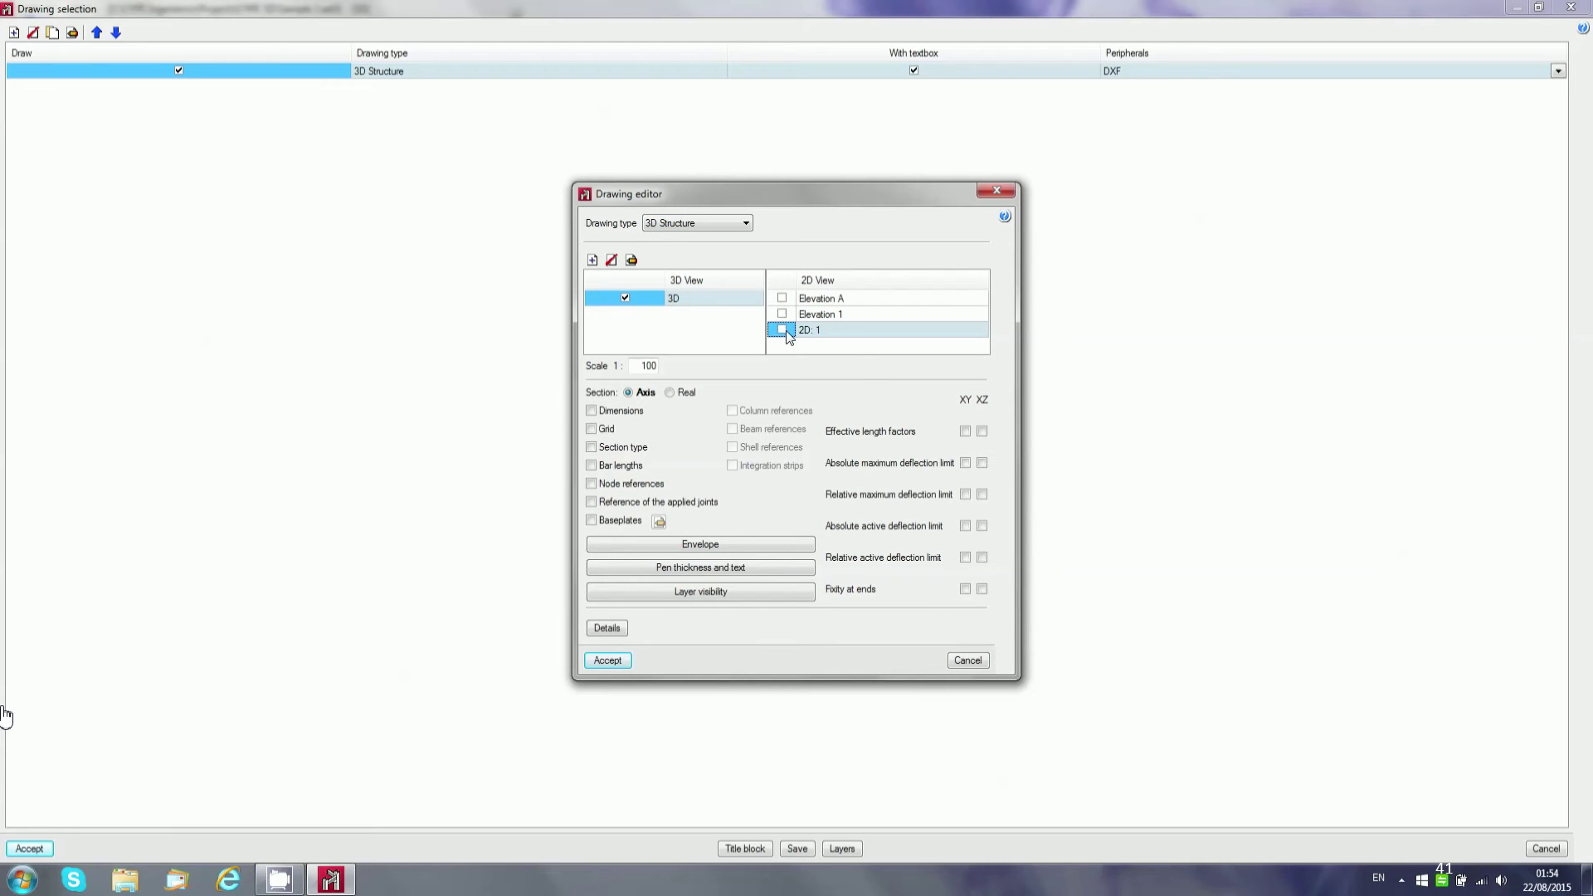
{"action": "left_click", "coordinate": [682, 392]}
{"action": "left_click", "coordinate": [644, 392]}
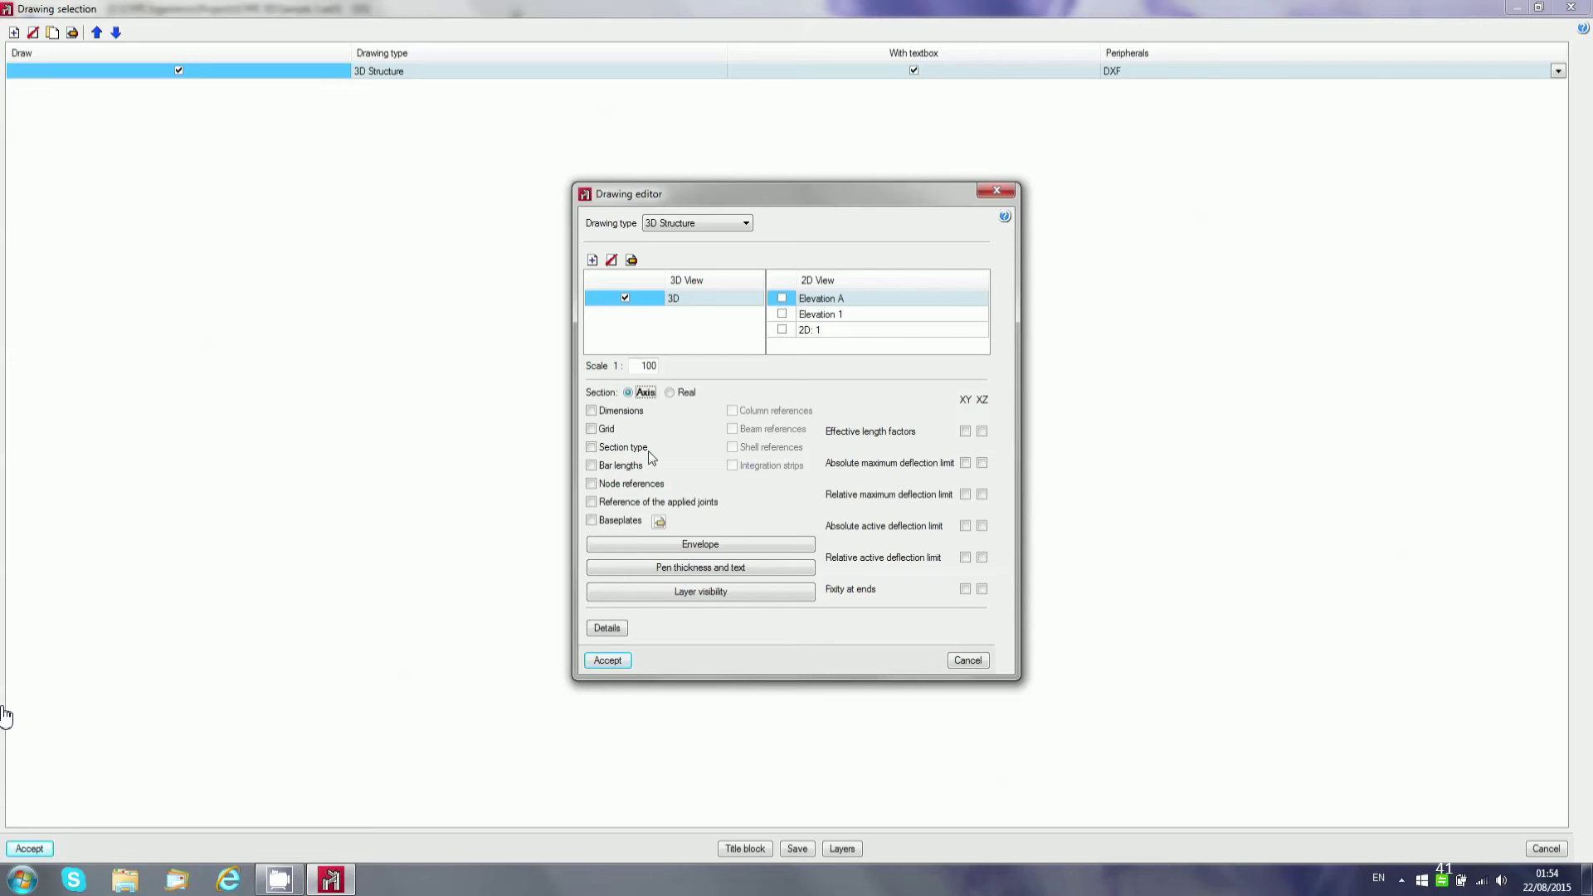
{"action": "left_click", "coordinate": [609, 486]}
{"action": "left_click", "coordinate": [608, 662]}
- Add a third 3D Structure drawing with the 3D and all 2D views, using Real sections, section type labels and the grid
{"action": "left_click", "coordinate": [14, 34]}
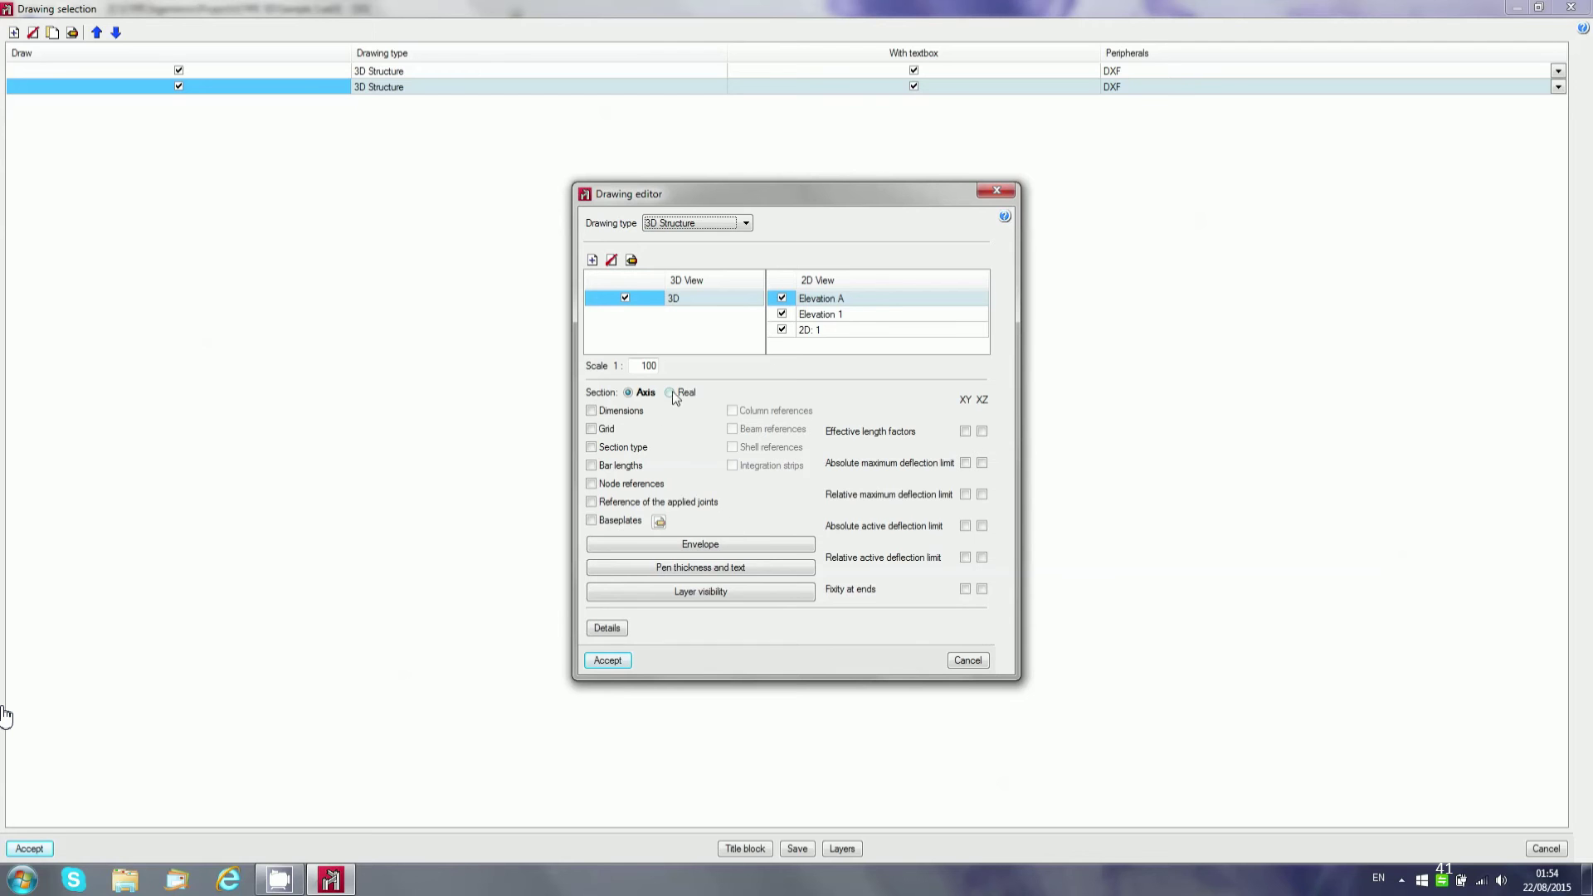
{"action": "left_click", "coordinate": [681, 394]}
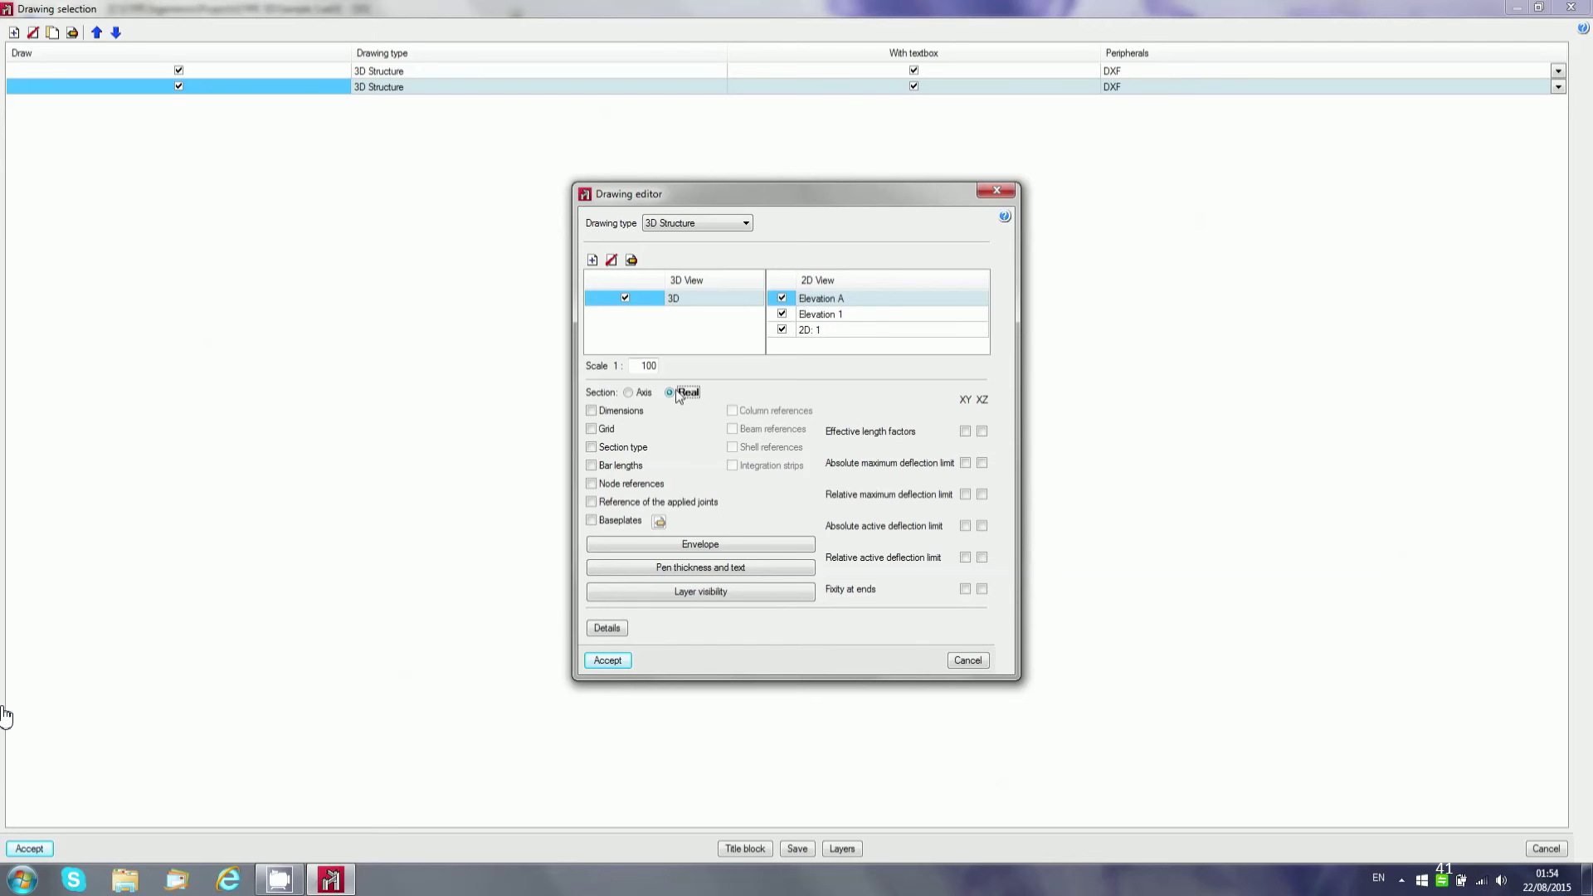
{"action": "left_click", "coordinate": [615, 449]}
{"action": "left_click", "coordinate": [609, 432]}
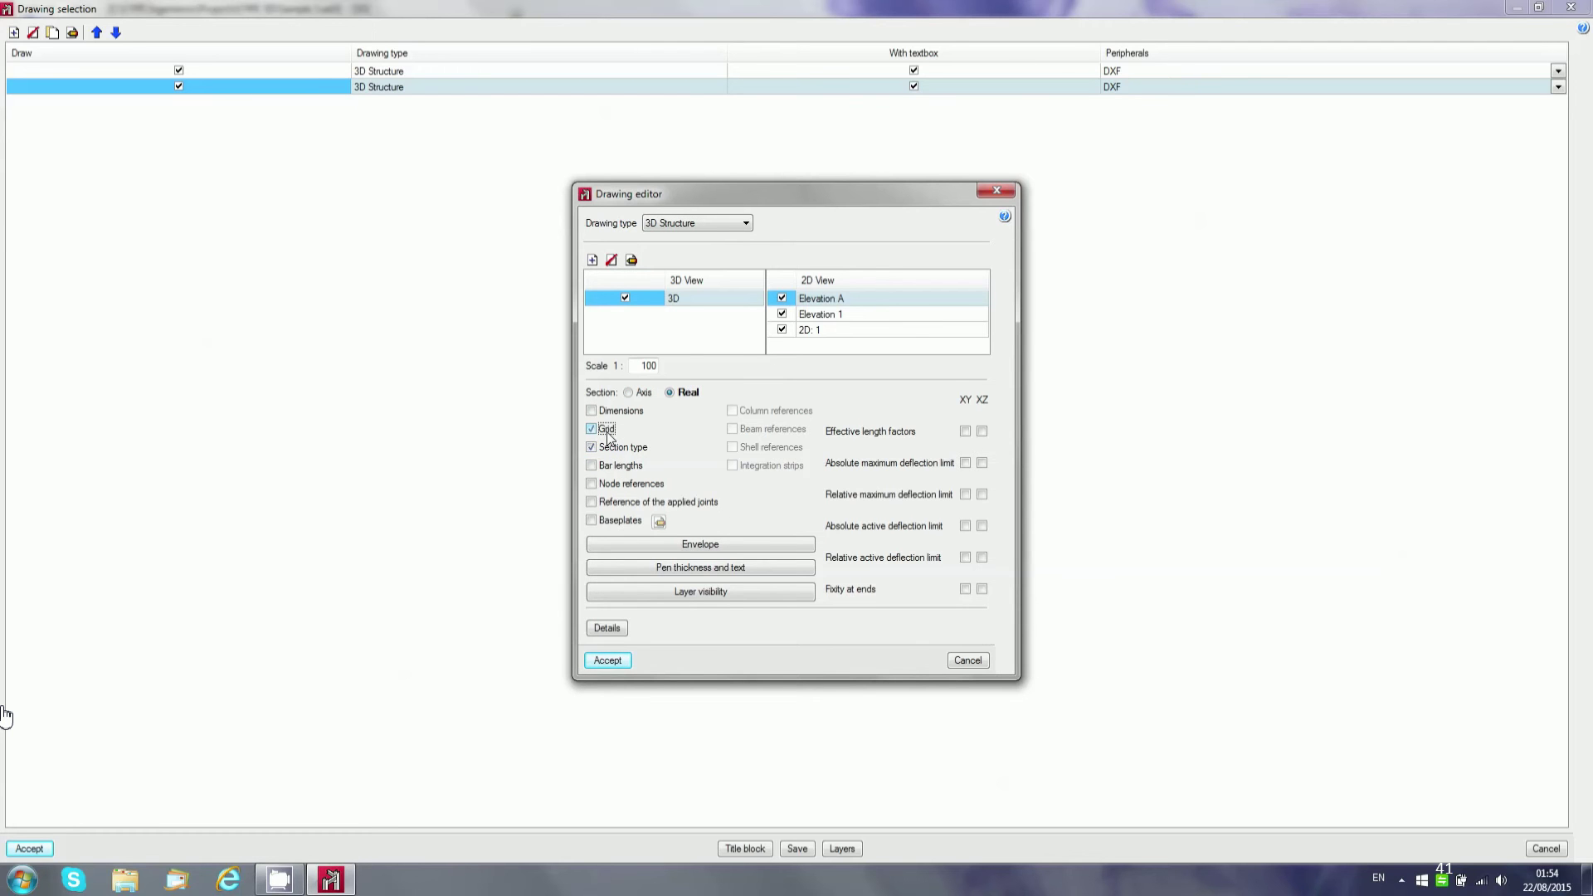
{"action": "left_click", "coordinate": [607, 660]}
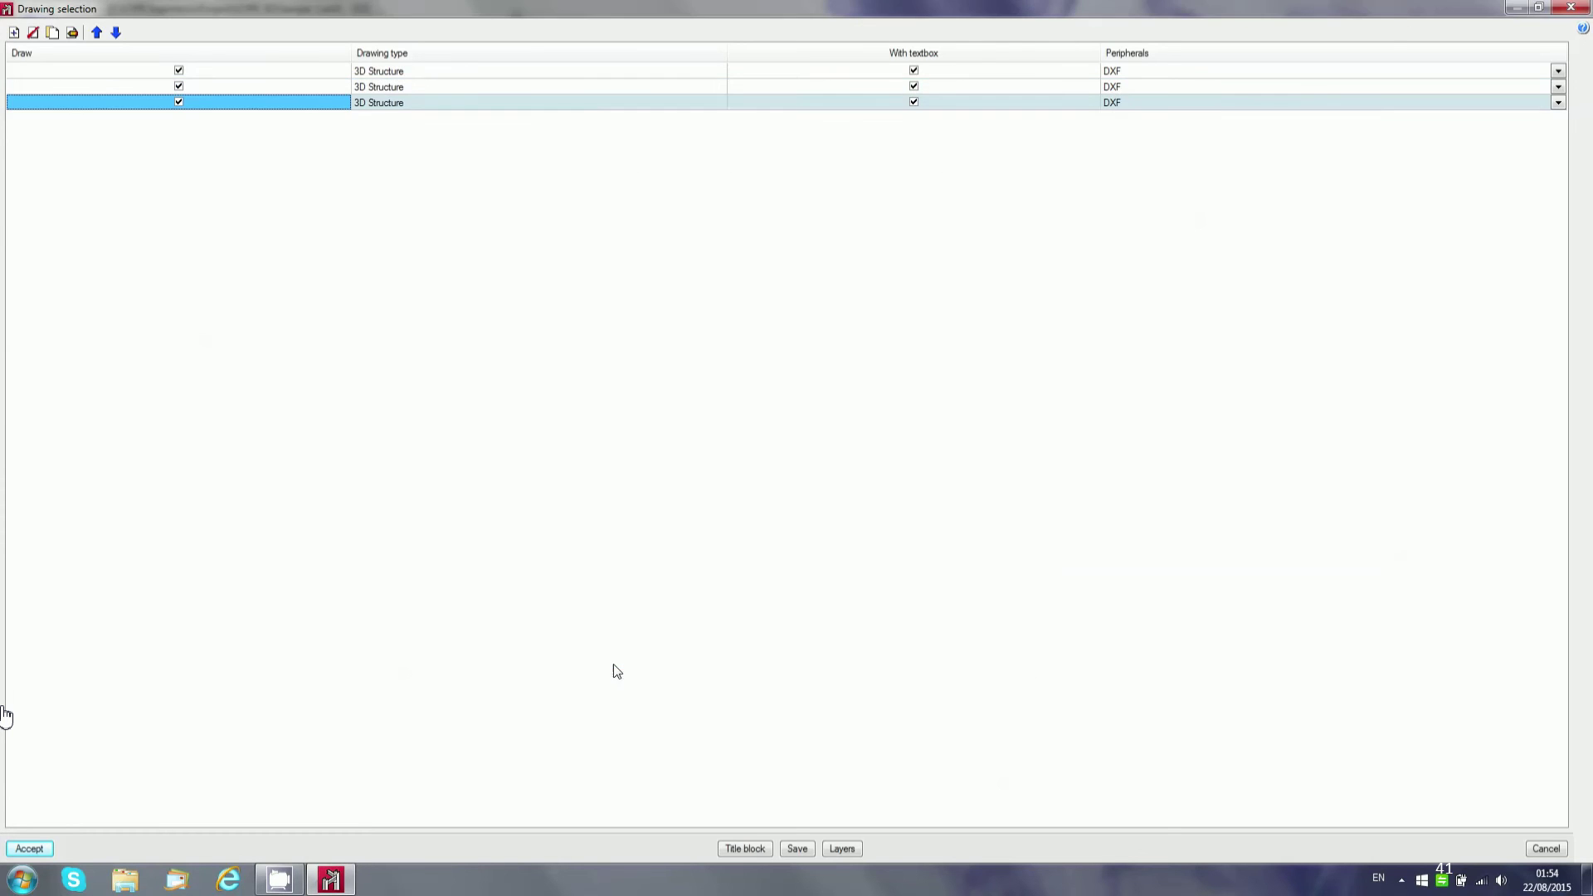
- Add a fourth 3D Structure drawing of all views with Real sections, the grid and the reference of the applied joints
{"action": "left_click", "coordinate": [13, 33]}
{"action": "left_click", "coordinate": [682, 395]}
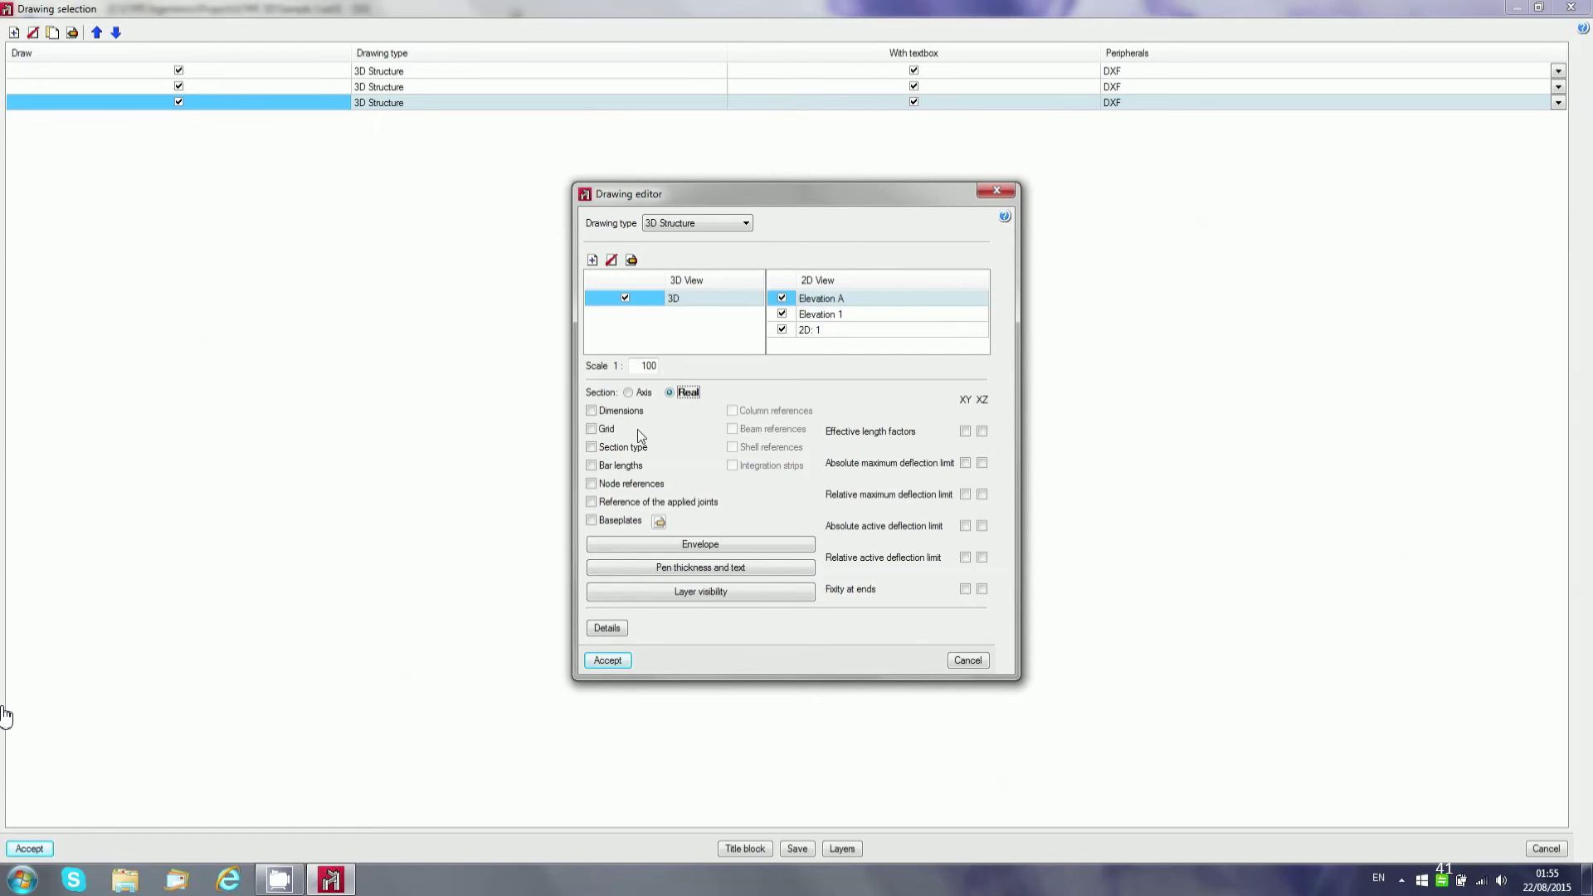
{"action": "left_click", "coordinate": [607, 430]}
{"action": "left_click", "coordinate": [636, 506]}
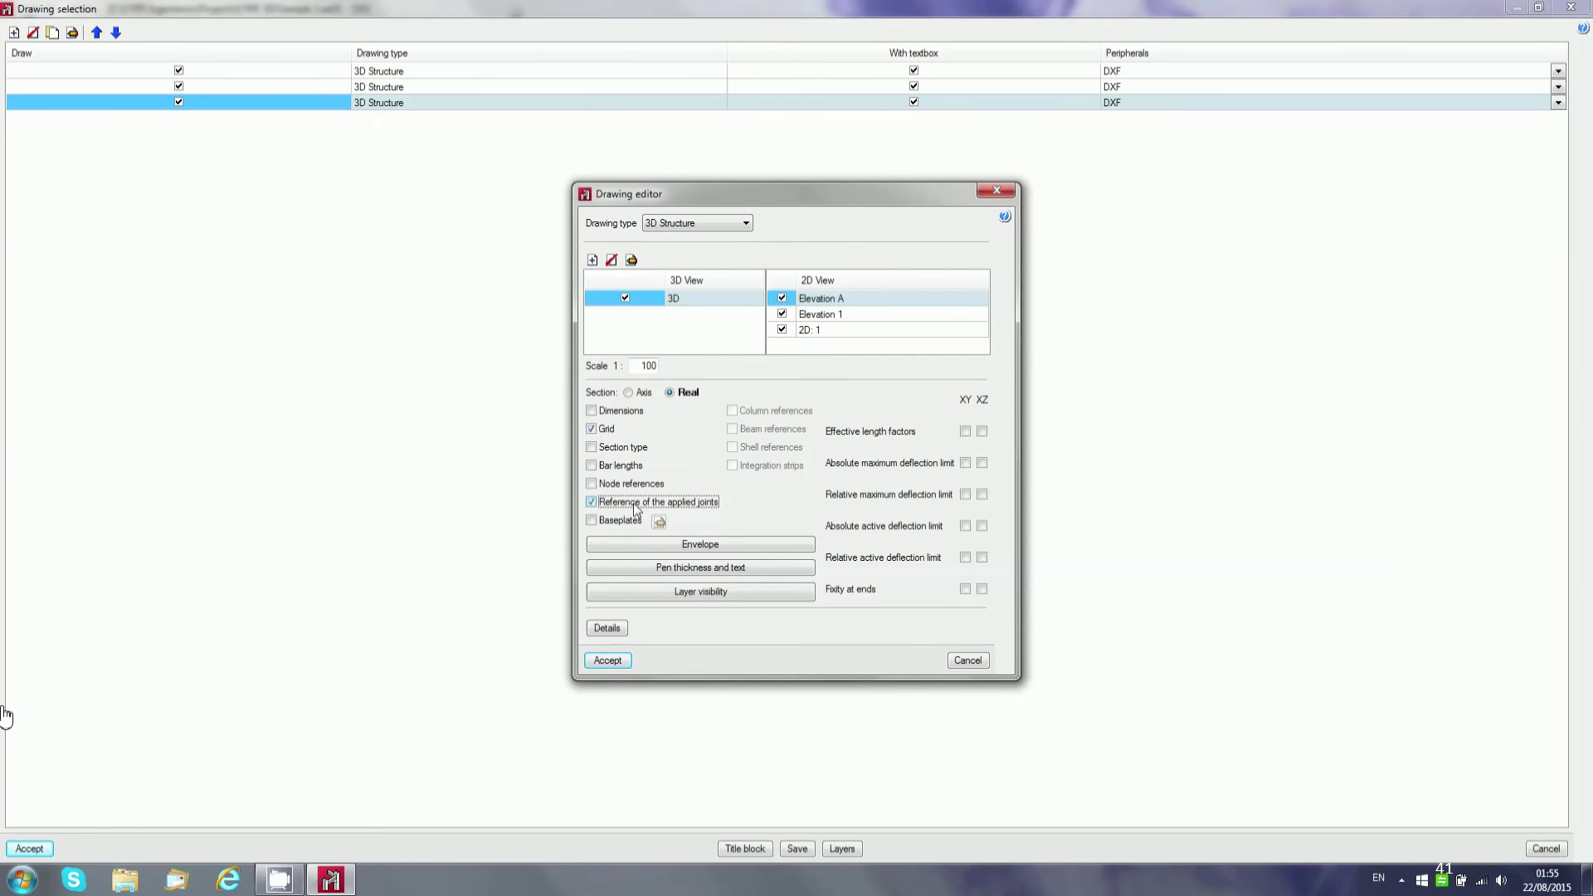
{"action": "left_click", "coordinate": [618, 662]}
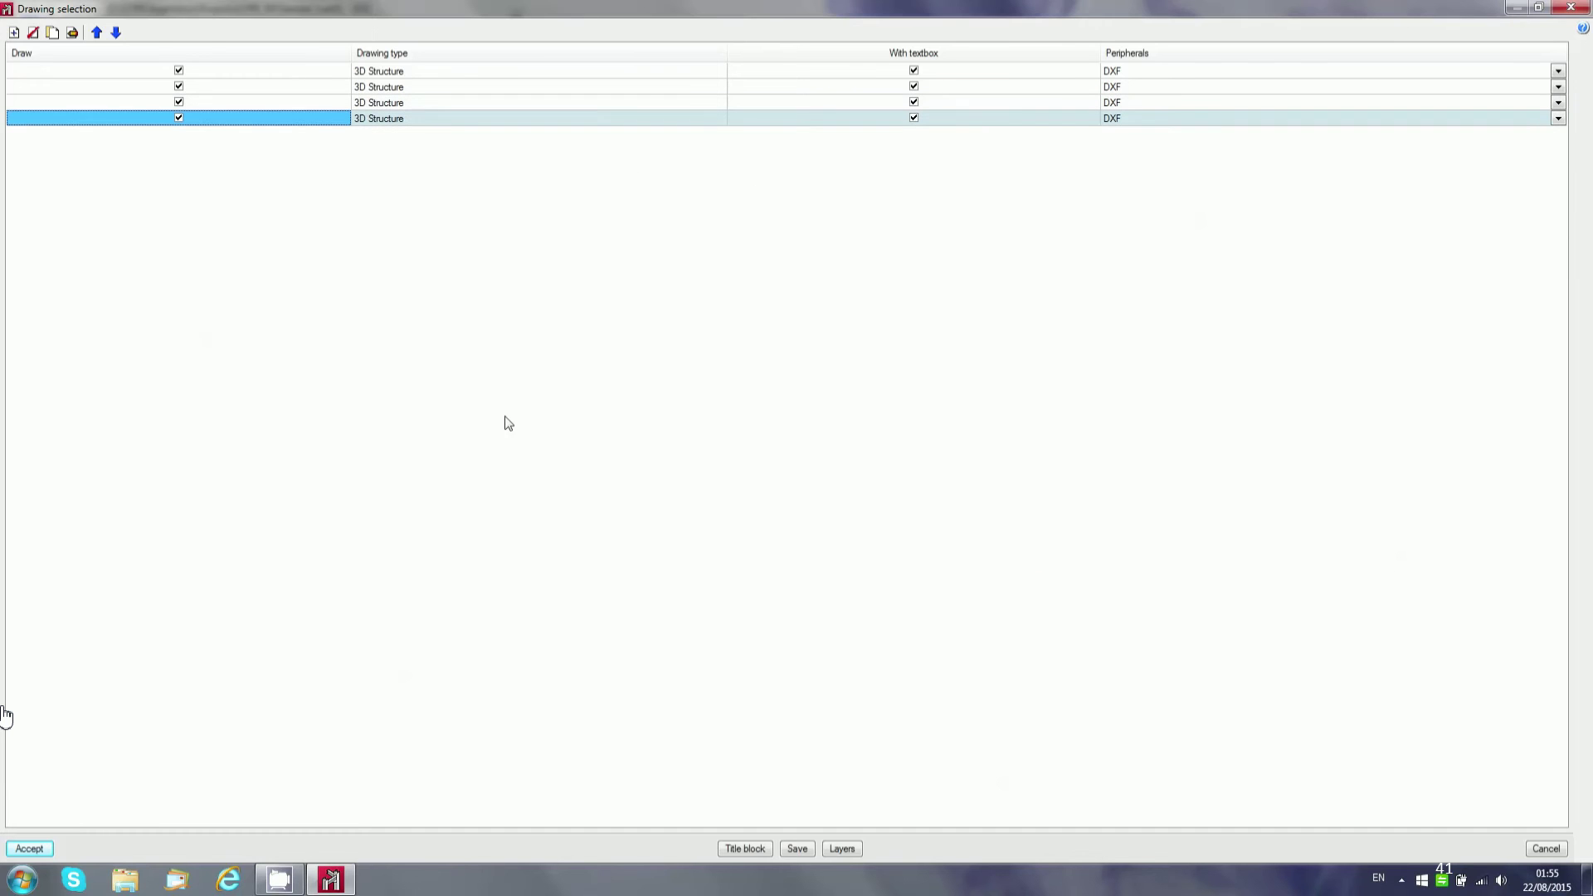
- Add a Joints drawing with the detail scales calculated automatically depending on the size of the drawing
{"action": "left_click", "coordinate": [15, 33]}
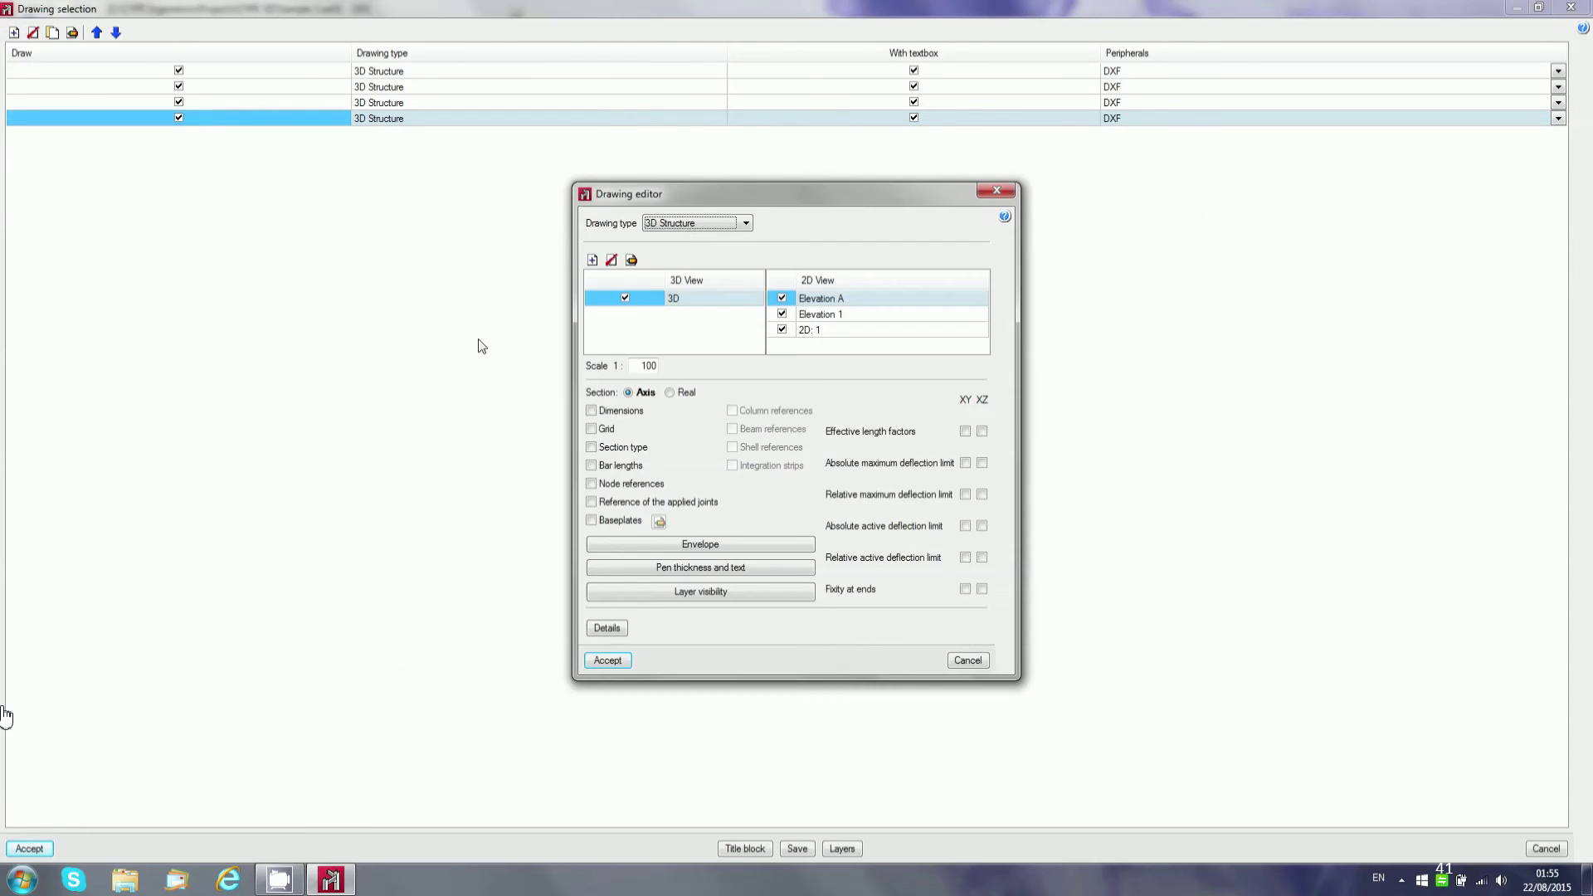
{"action": "left_click", "coordinate": [697, 222]}
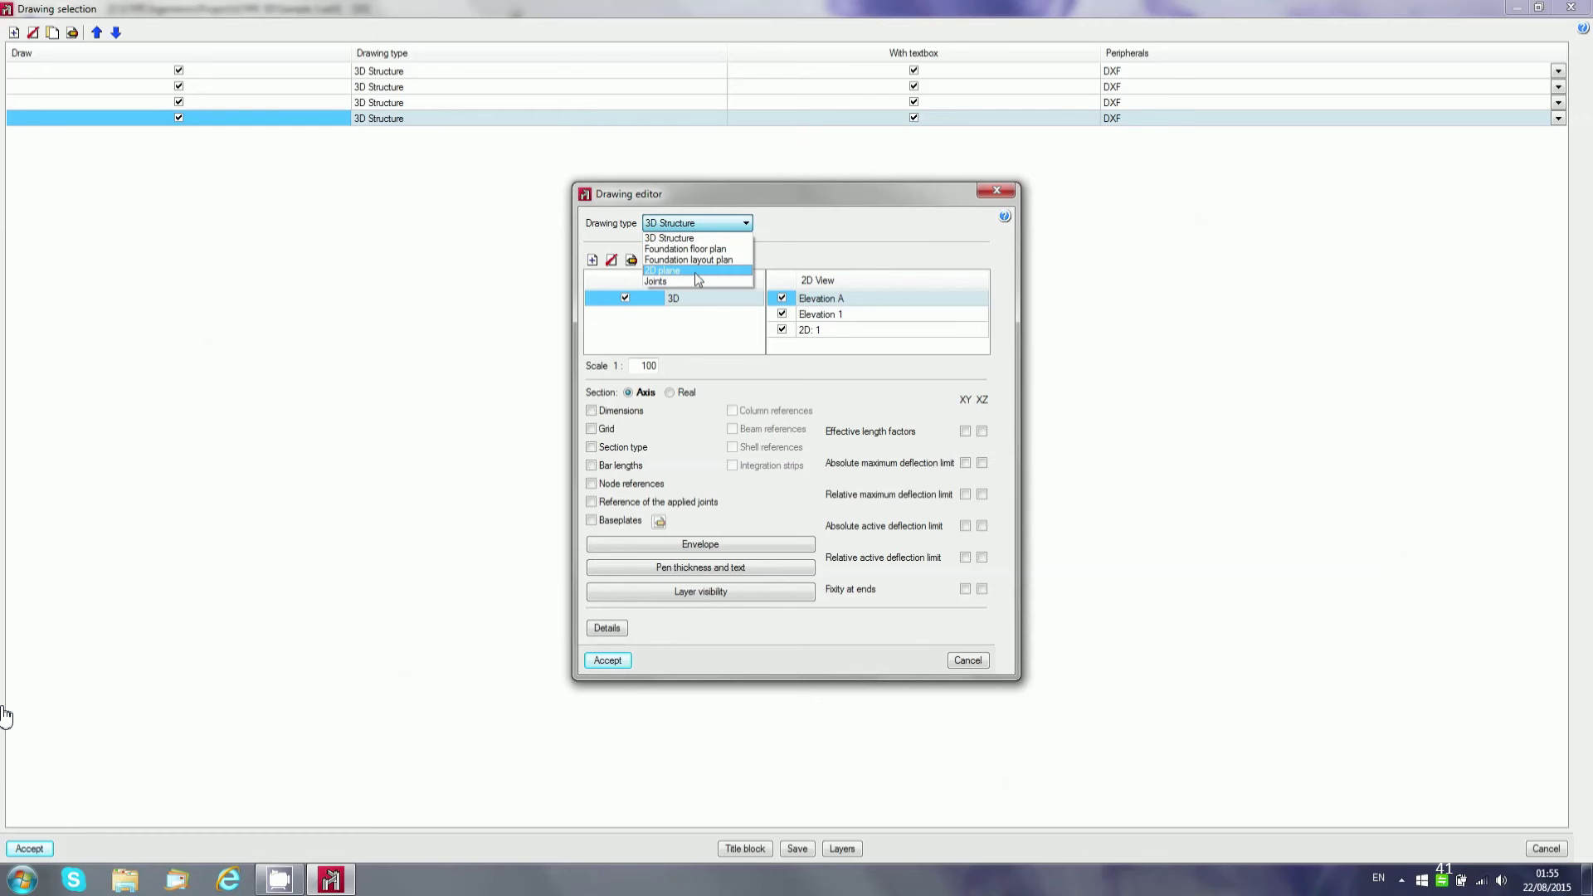
{"action": "left_click", "coordinate": [695, 271]}
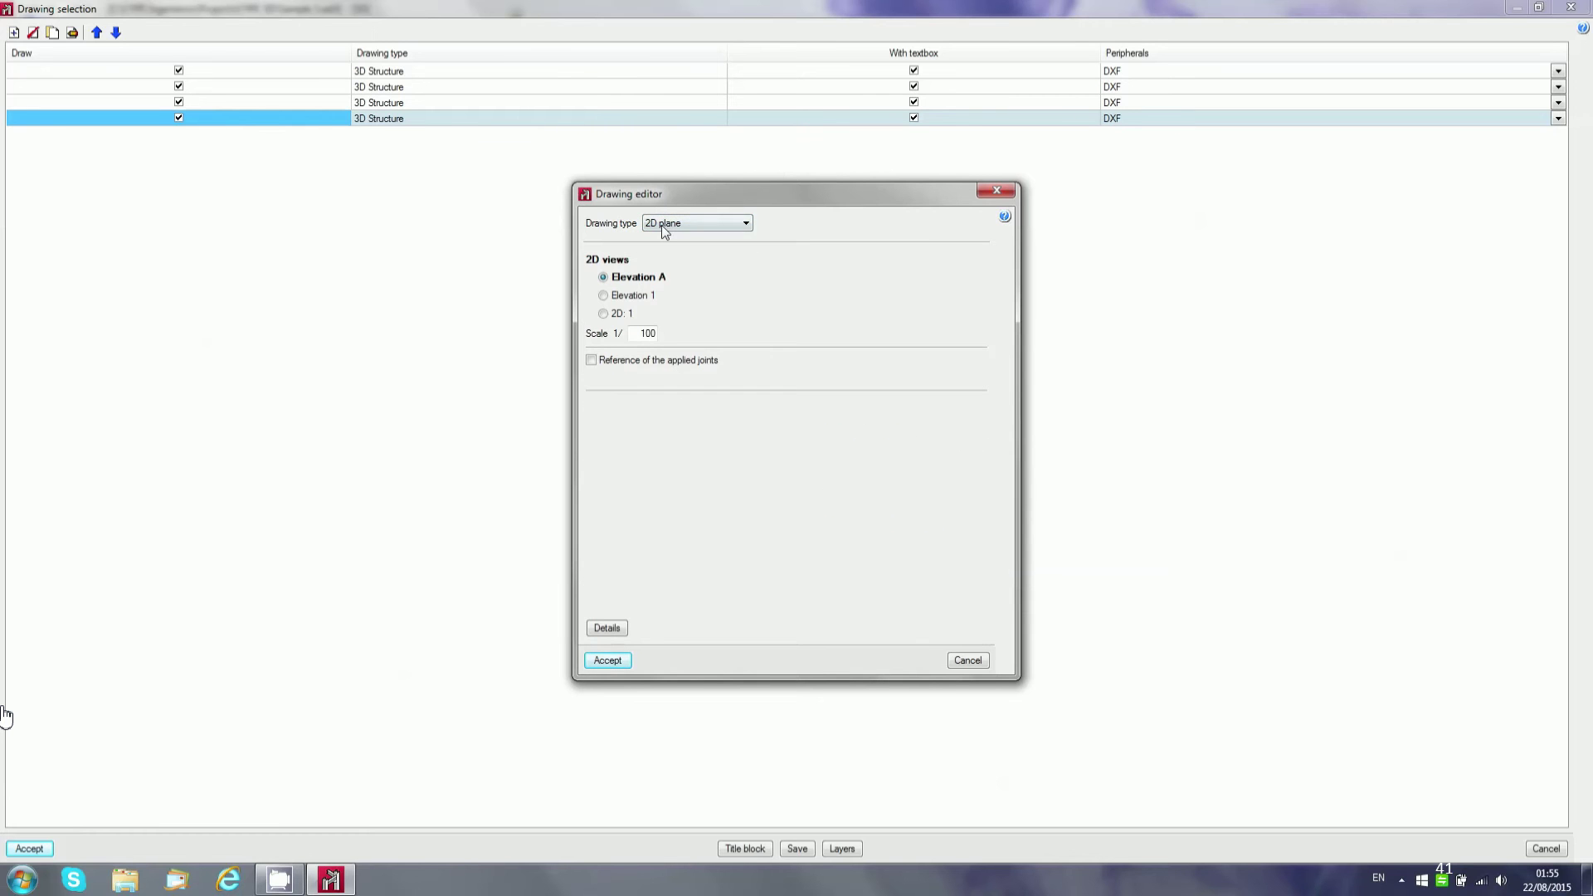
{"action": "left_click", "coordinate": [660, 224]}
{"action": "left_click", "coordinate": [695, 284]}
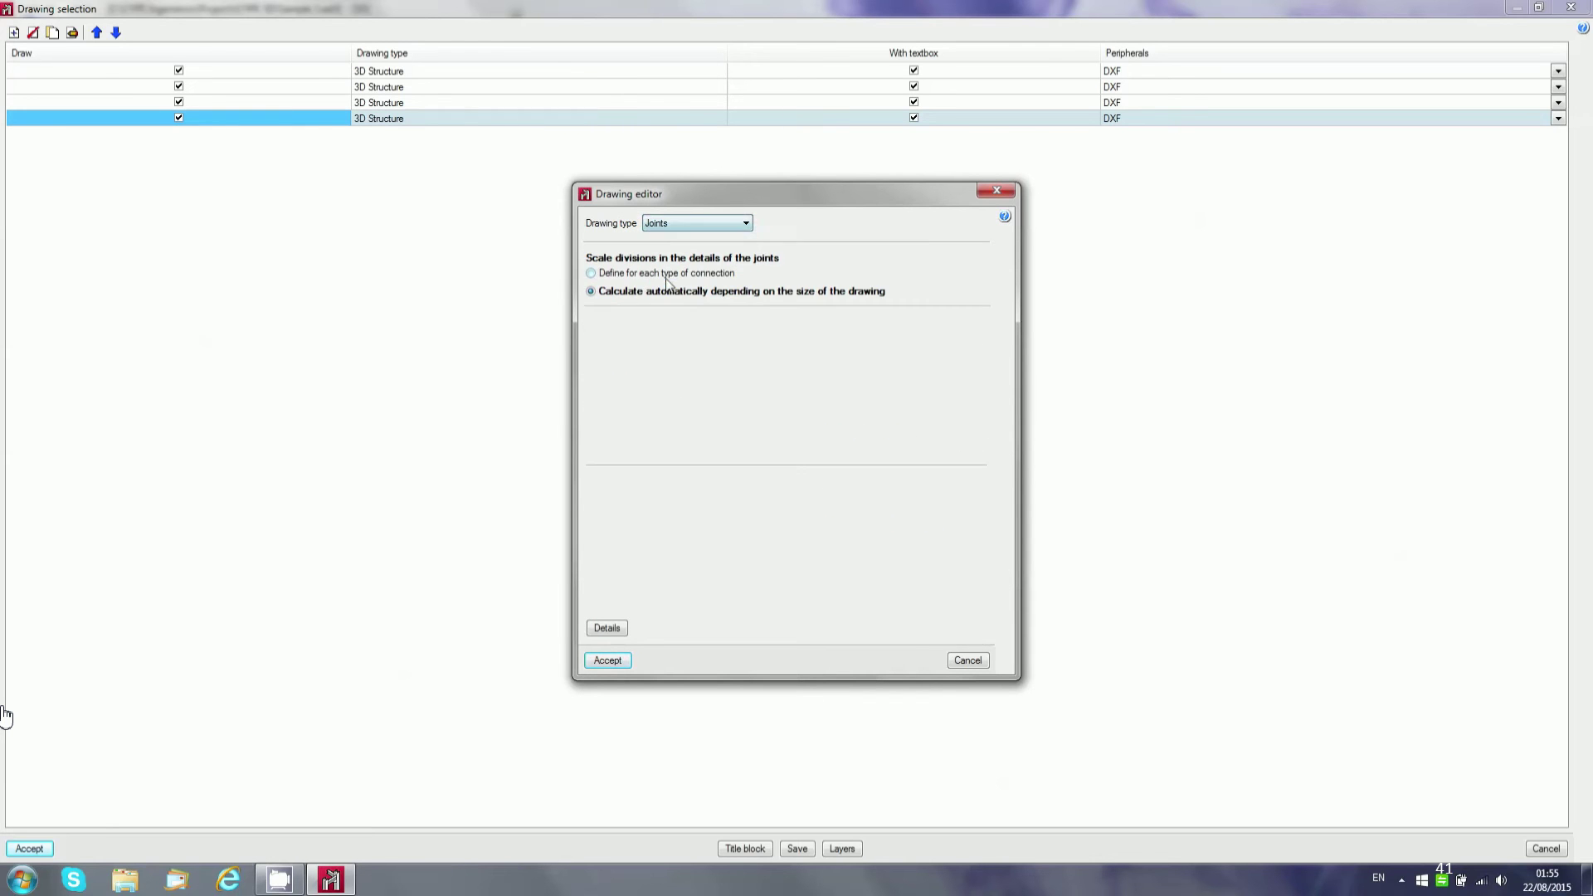
{"action": "left_click", "coordinate": [620, 274]}
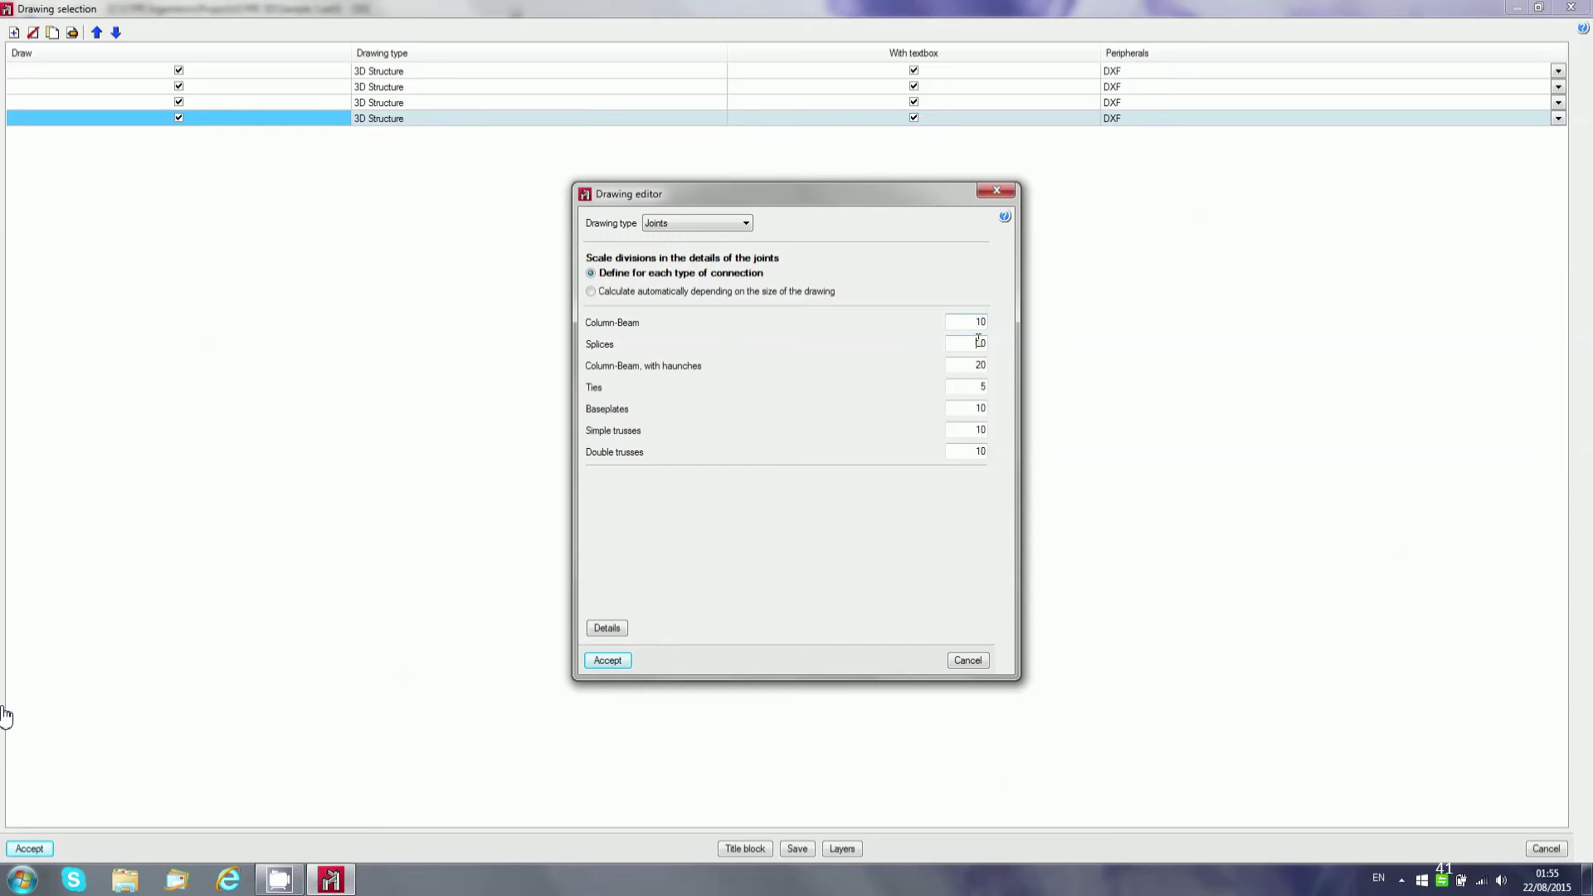
{"action": "left_click", "coordinate": [609, 292]}
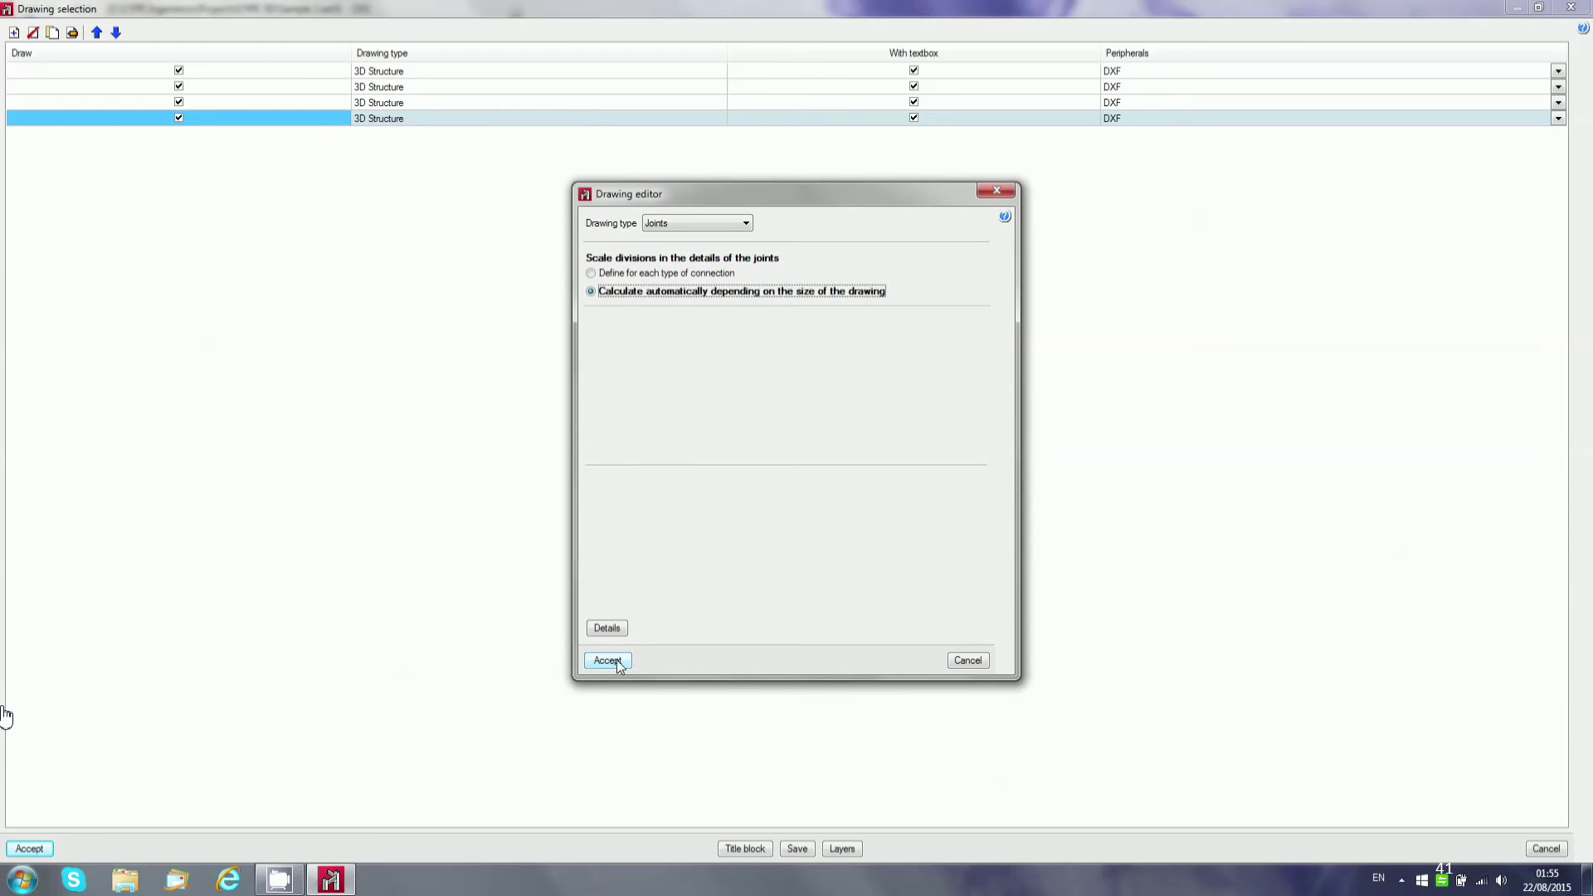
{"action": "left_click", "coordinate": [608, 660]}
- Add a Foundation floor plan drawing at a scale of 1/100, including the reinforcement layout and takeoff summary
{"action": "left_click", "coordinate": [14, 33]}
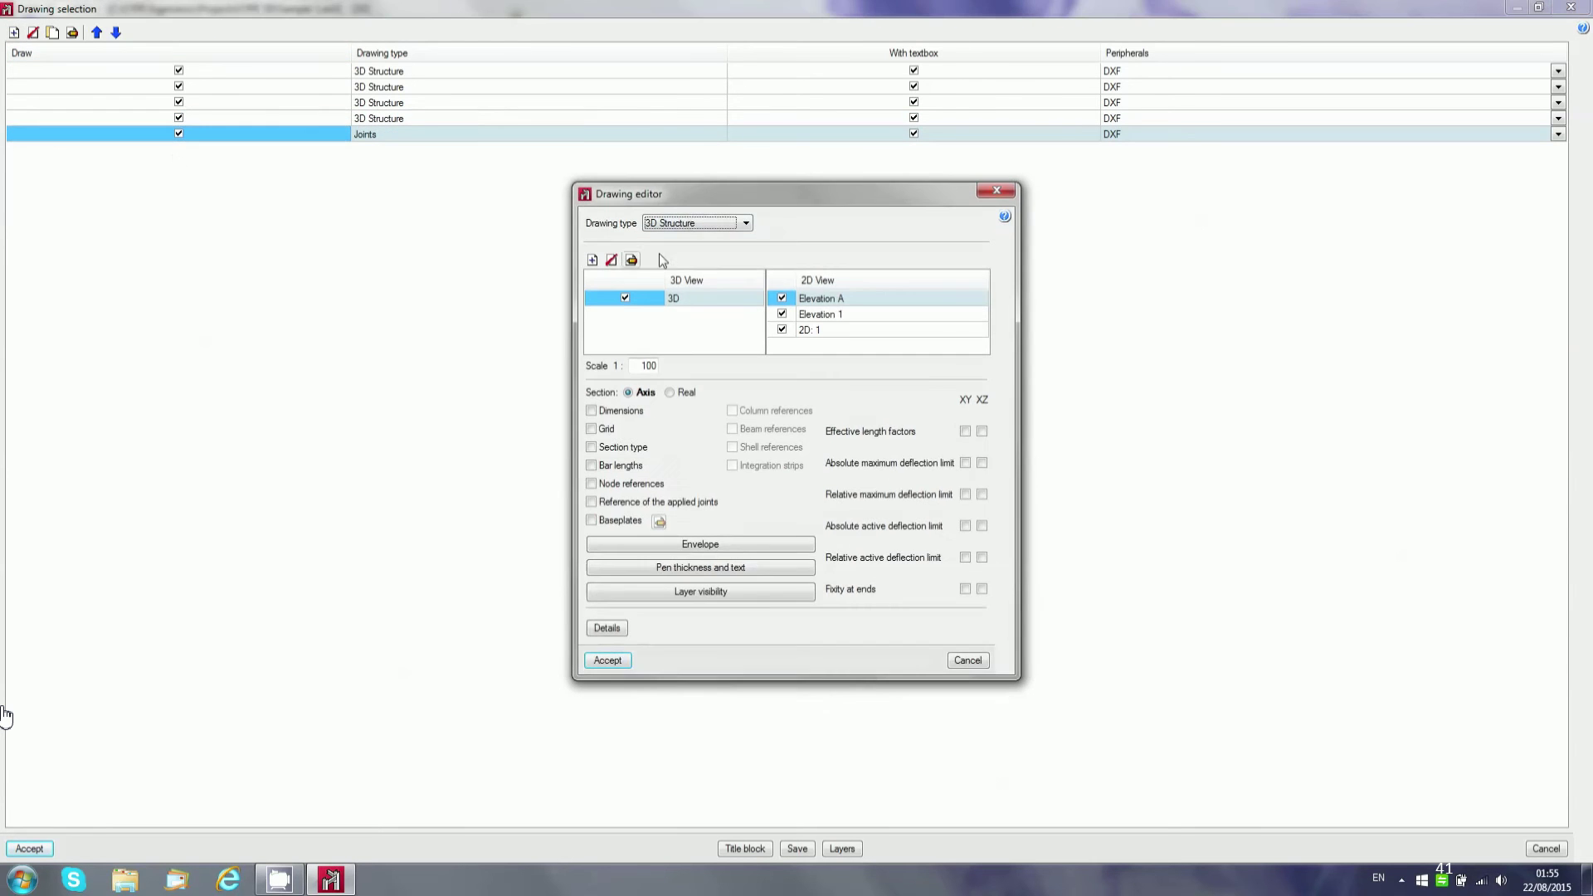
{"action": "left_click", "coordinate": [692, 224]}
{"action": "left_click", "coordinate": [694, 249]}
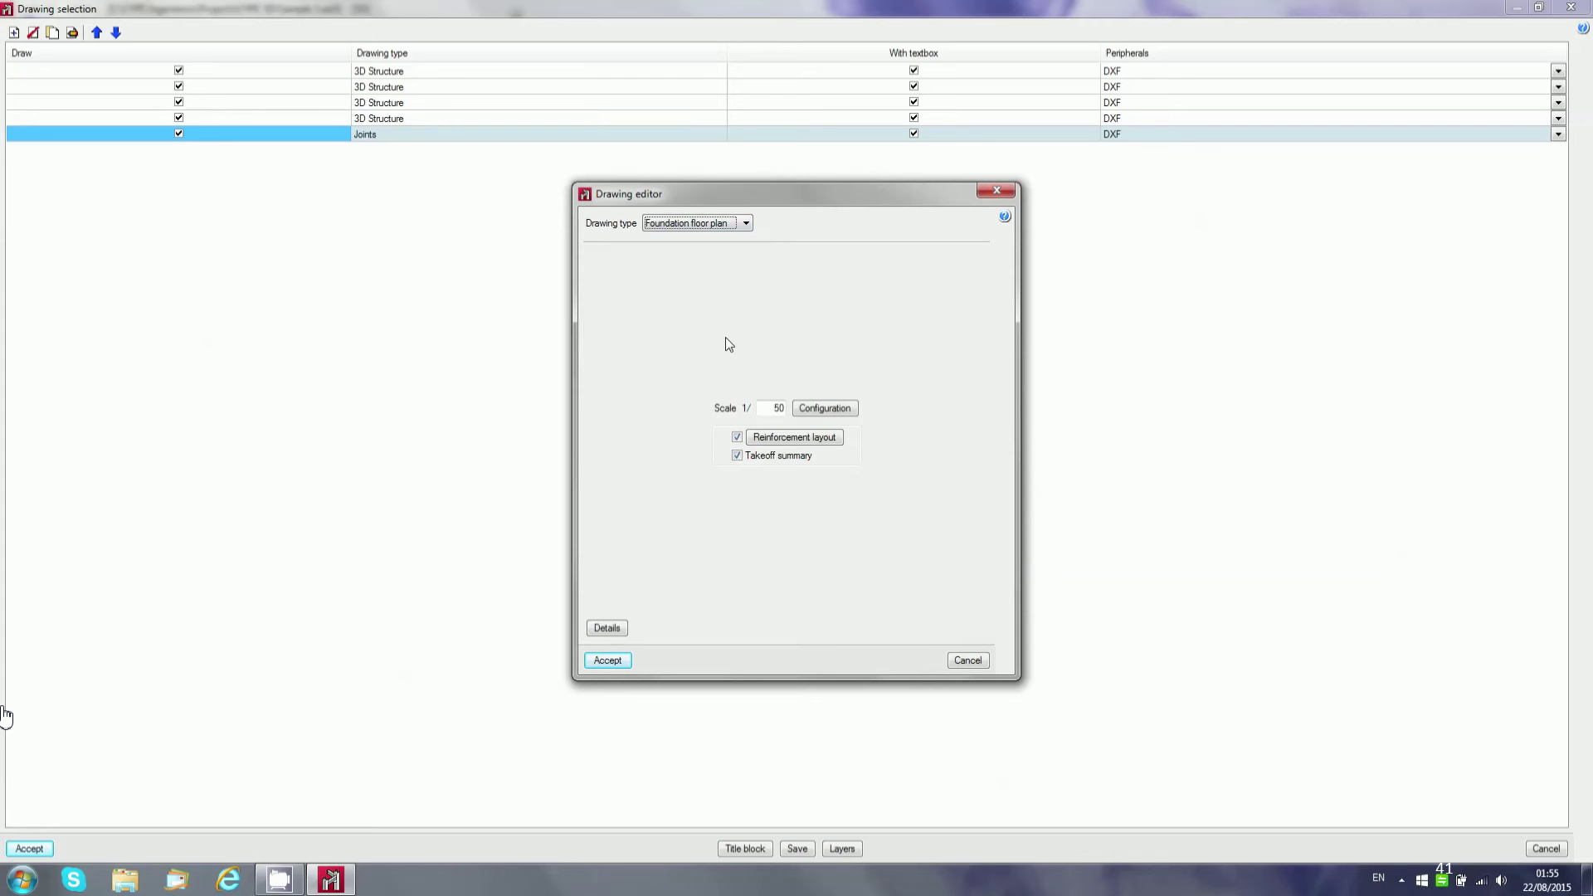
{"action": "left_click_drag", "start_coordinate": [761, 409], "coordinate": [848, 403]}
{"action": "type", "text": "100"}
{"action": "left_click", "coordinate": [607, 660]}
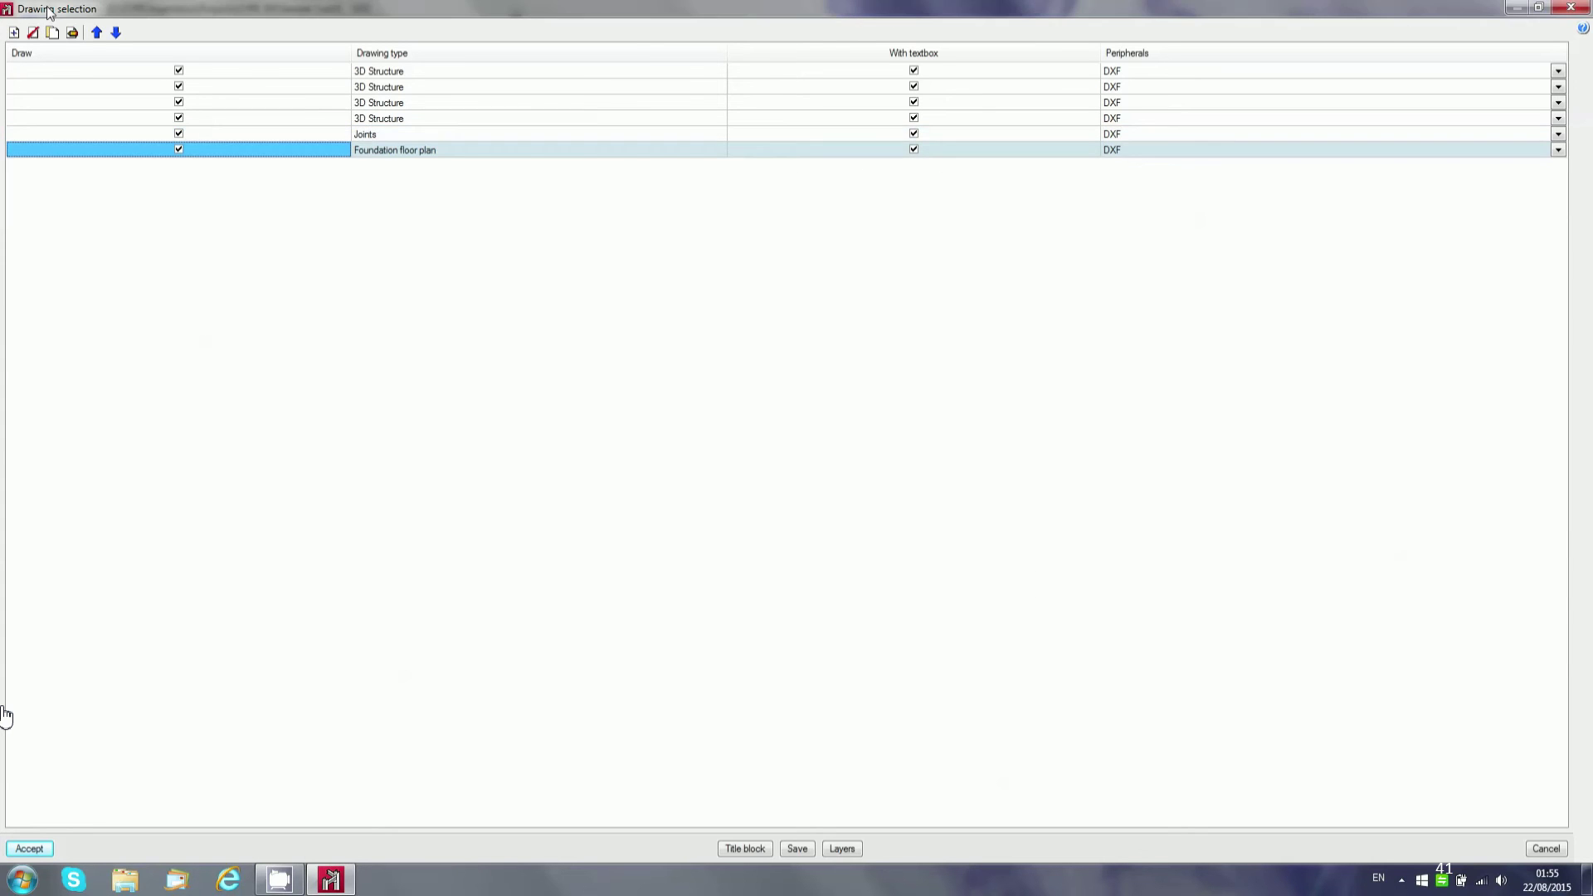
- Add a Foundation layout plan drawing that includes the columns and their position
{"action": "key", "text": "Insert"}
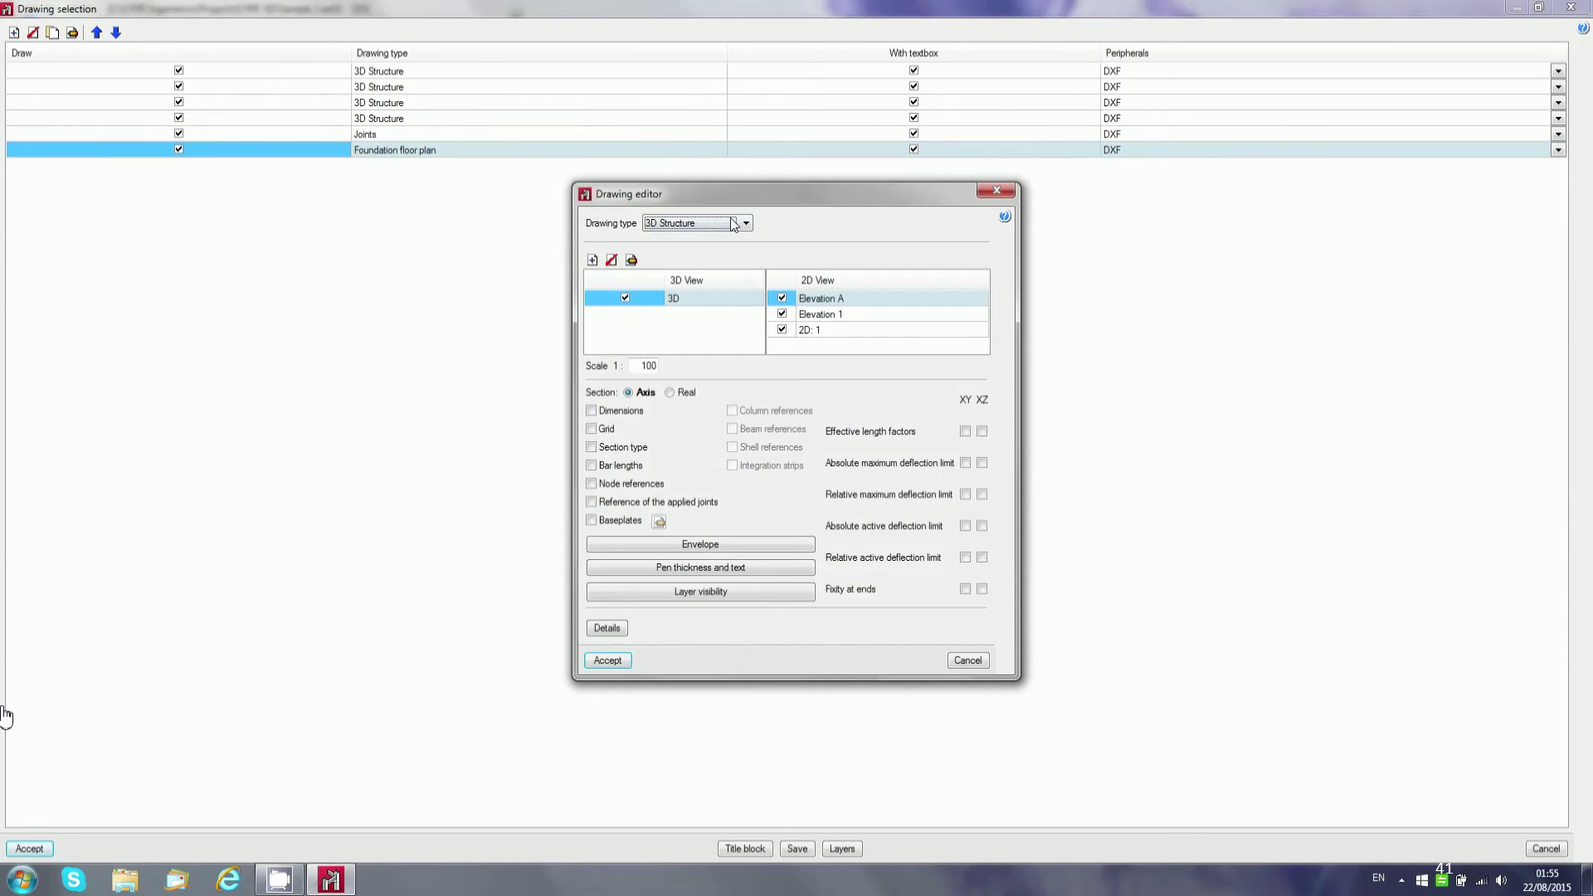
{"action": "left_click", "coordinate": [697, 222]}
{"action": "left_click", "coordinate": [708, 260]}
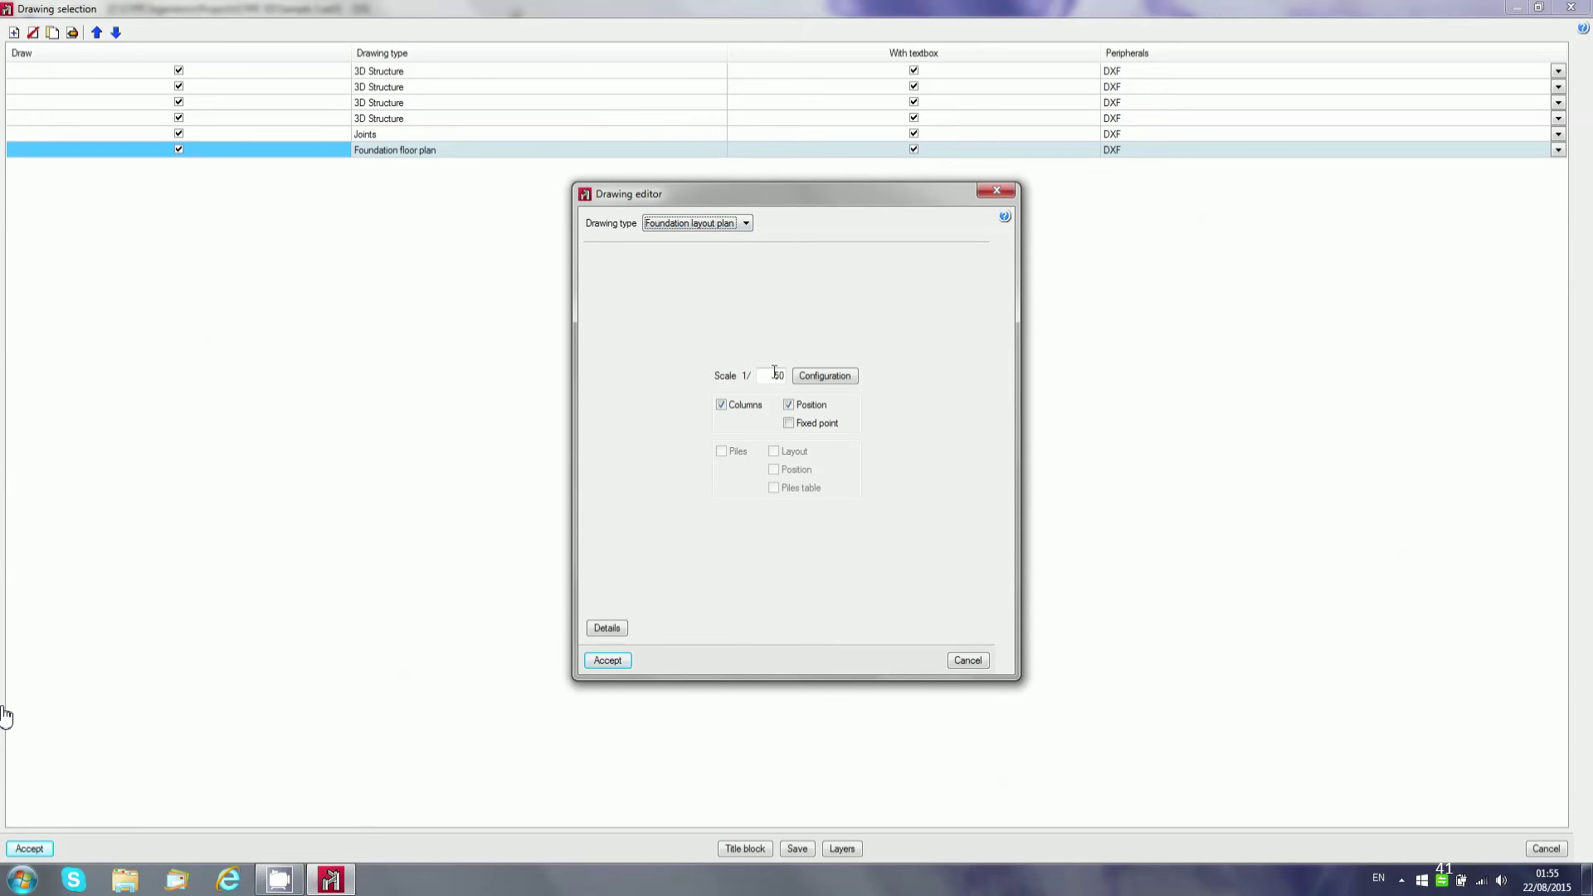
{"action": "left_click", "coordinate": [599, 660]}
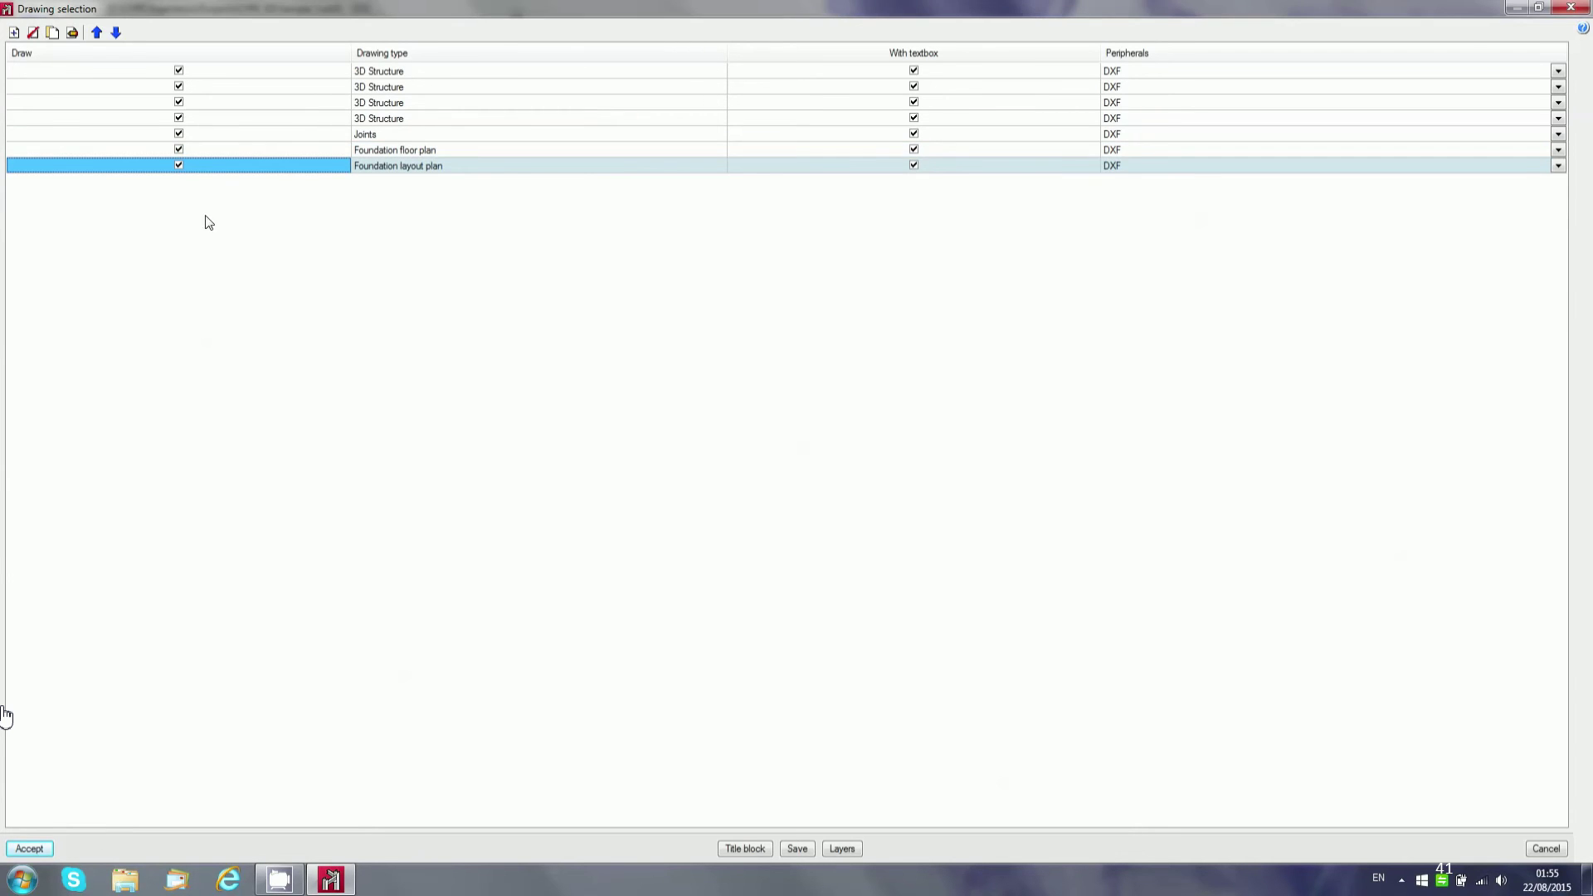
- Generate the composition of the selected drawings and display the detail of all the drawings
{"action": "left_click", "coordinate": [47, 849]}
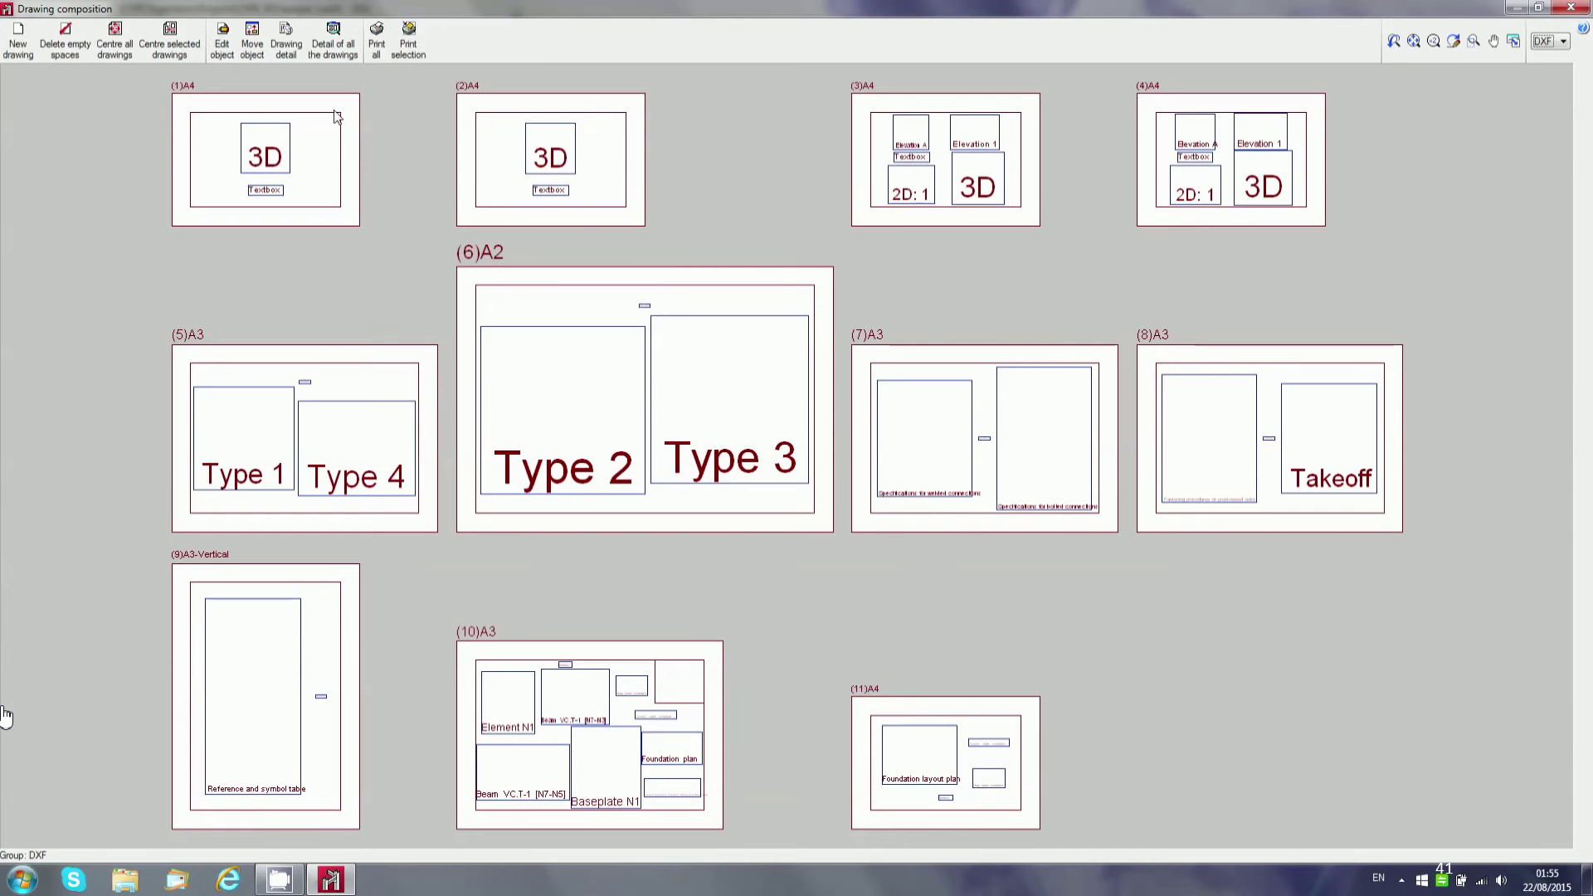
{"action": "left_click", "coordinate": [337, 43]}
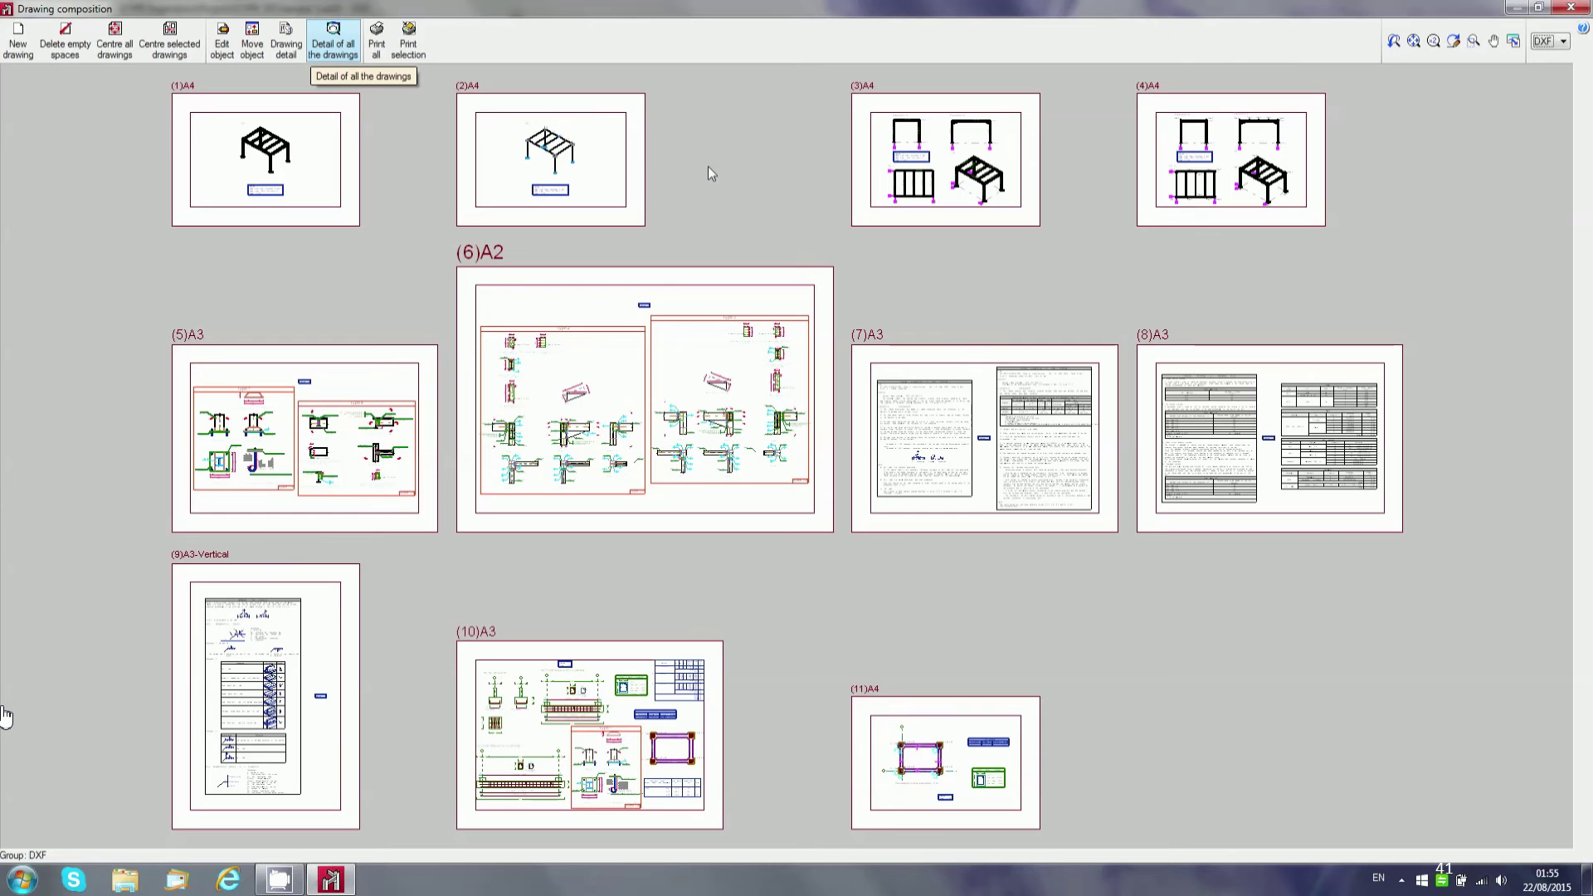
- Examine the 3D structure drawings on sheets 1 and 2, including the title text and node references
{"action": "left_click", "coordinate": [1475, 42]}
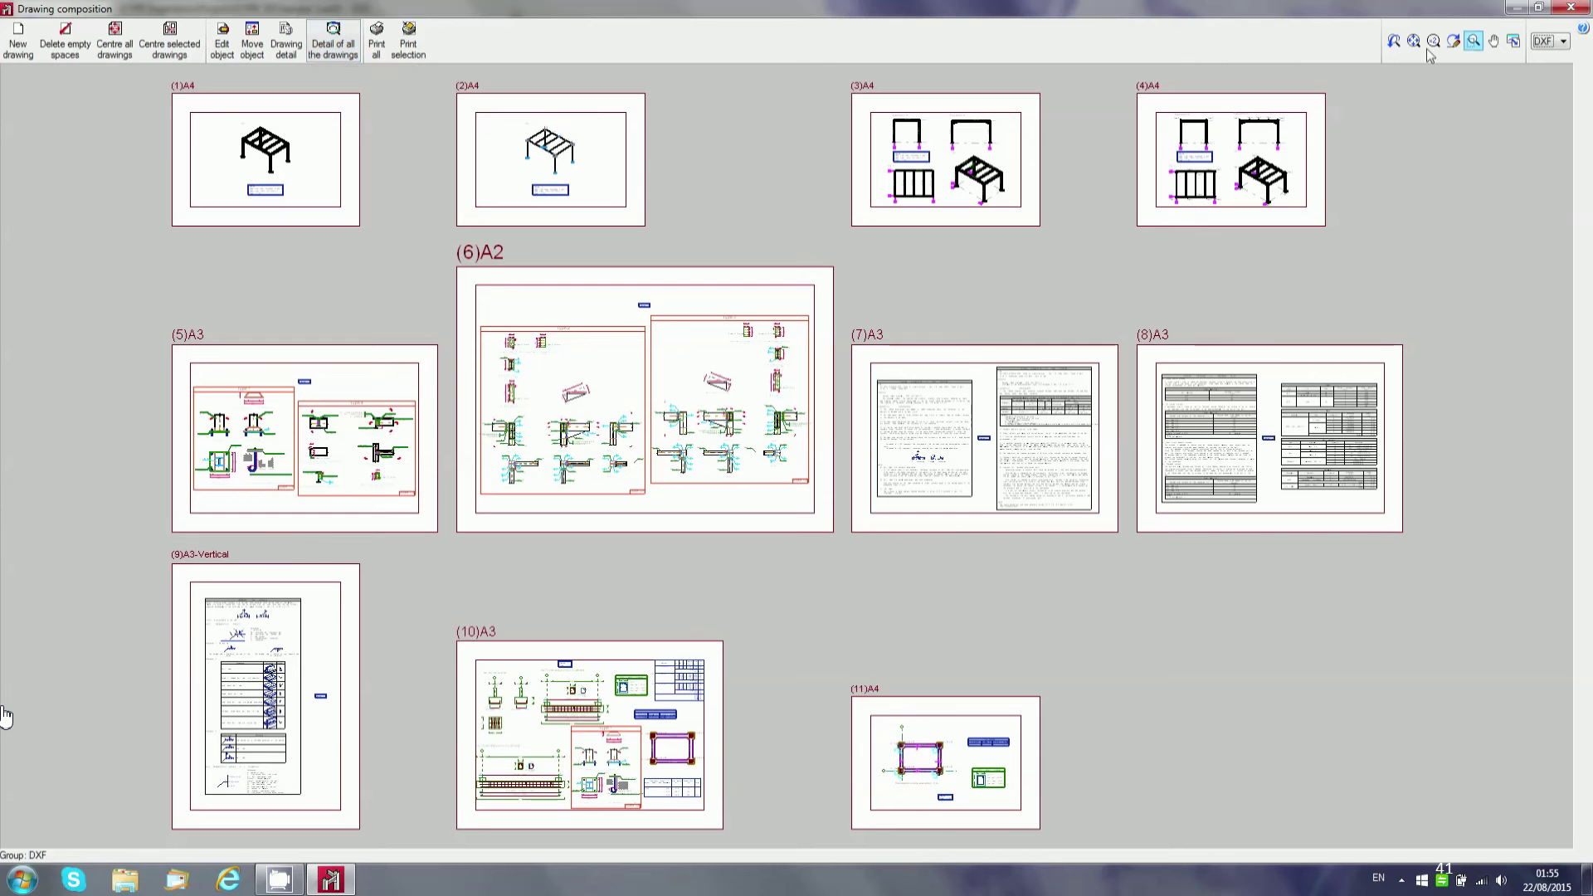
{"action": "left_click", "coordinate": [221, 131]}
{"action": "scroll", "coordinate": [854, 221], "scroll_direction": "up", "scroll_amount": 2}
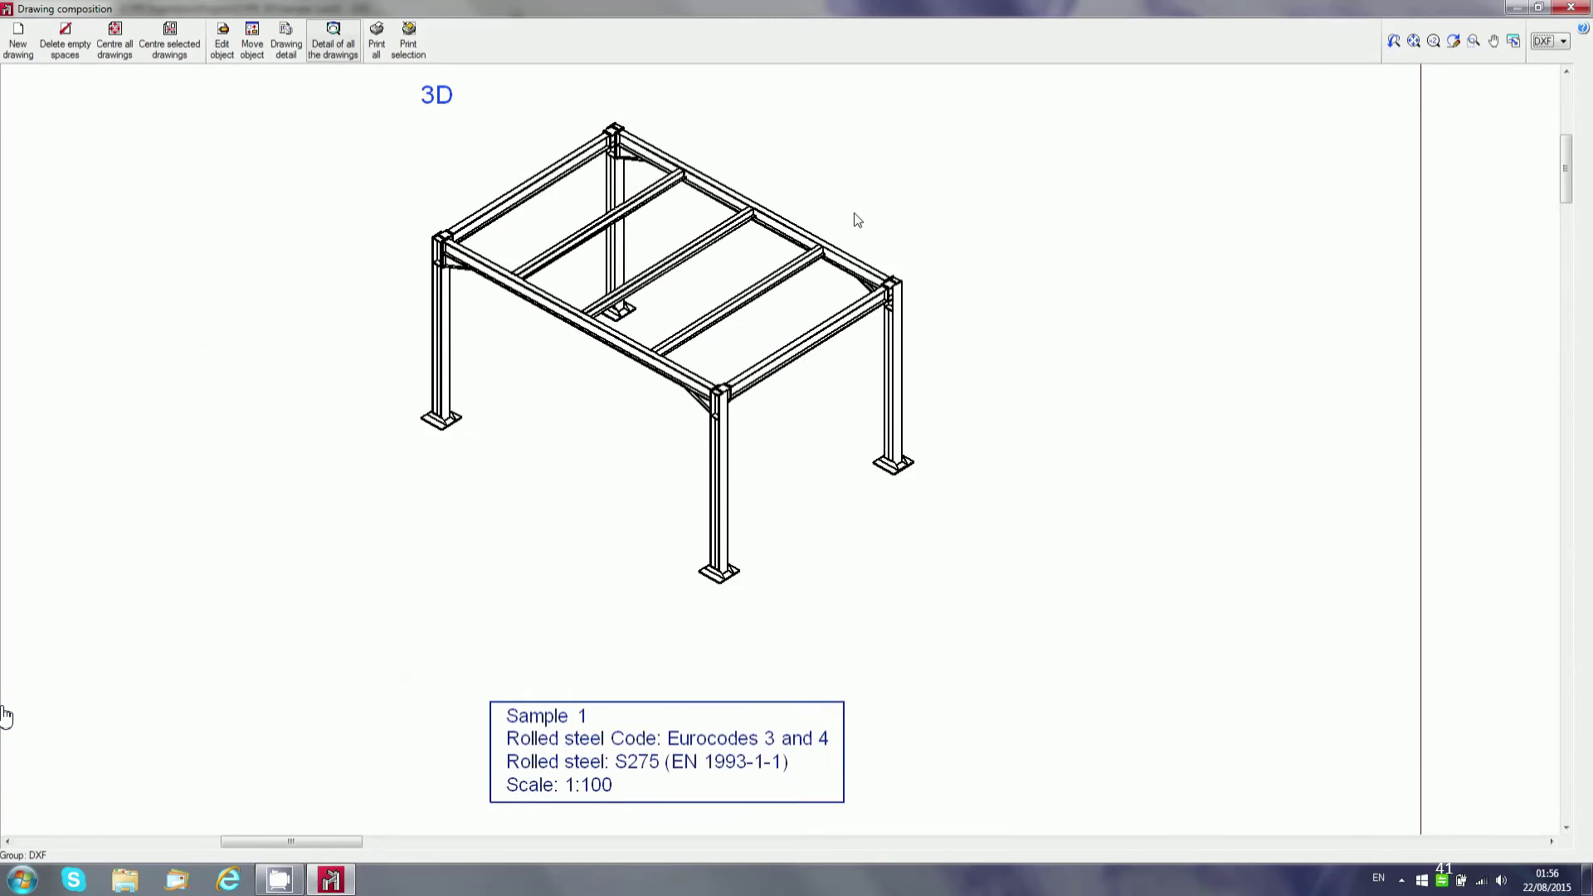
{"action": "scroll", "coordinate": [309, 324], "scroll_direction": "down", "scroll_amount": 4}
{"action": "scroll", "coordinate": [306, 324], "scroll_direction": "down", "scroll_amount": 3}
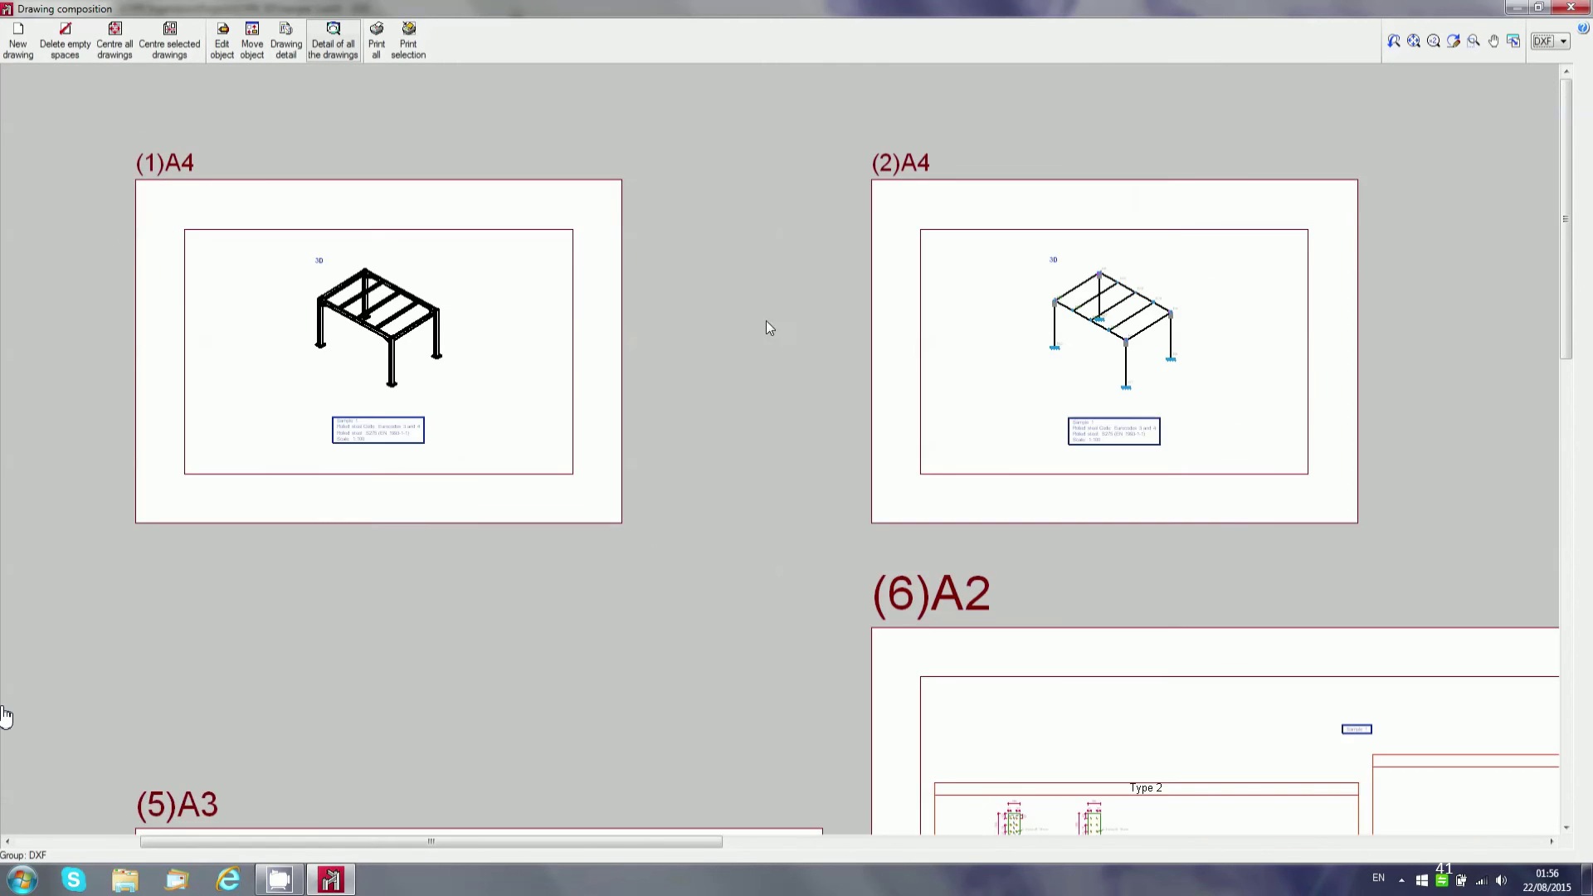
{"action": "scroll", "coordinate": [1171, 332], "scroll_direction": "up", "scroll_amount": 2}
{"action": "scroll", "coordinate": [1171, 332], "scroll_direction": "up", "scroll_amount": 5}
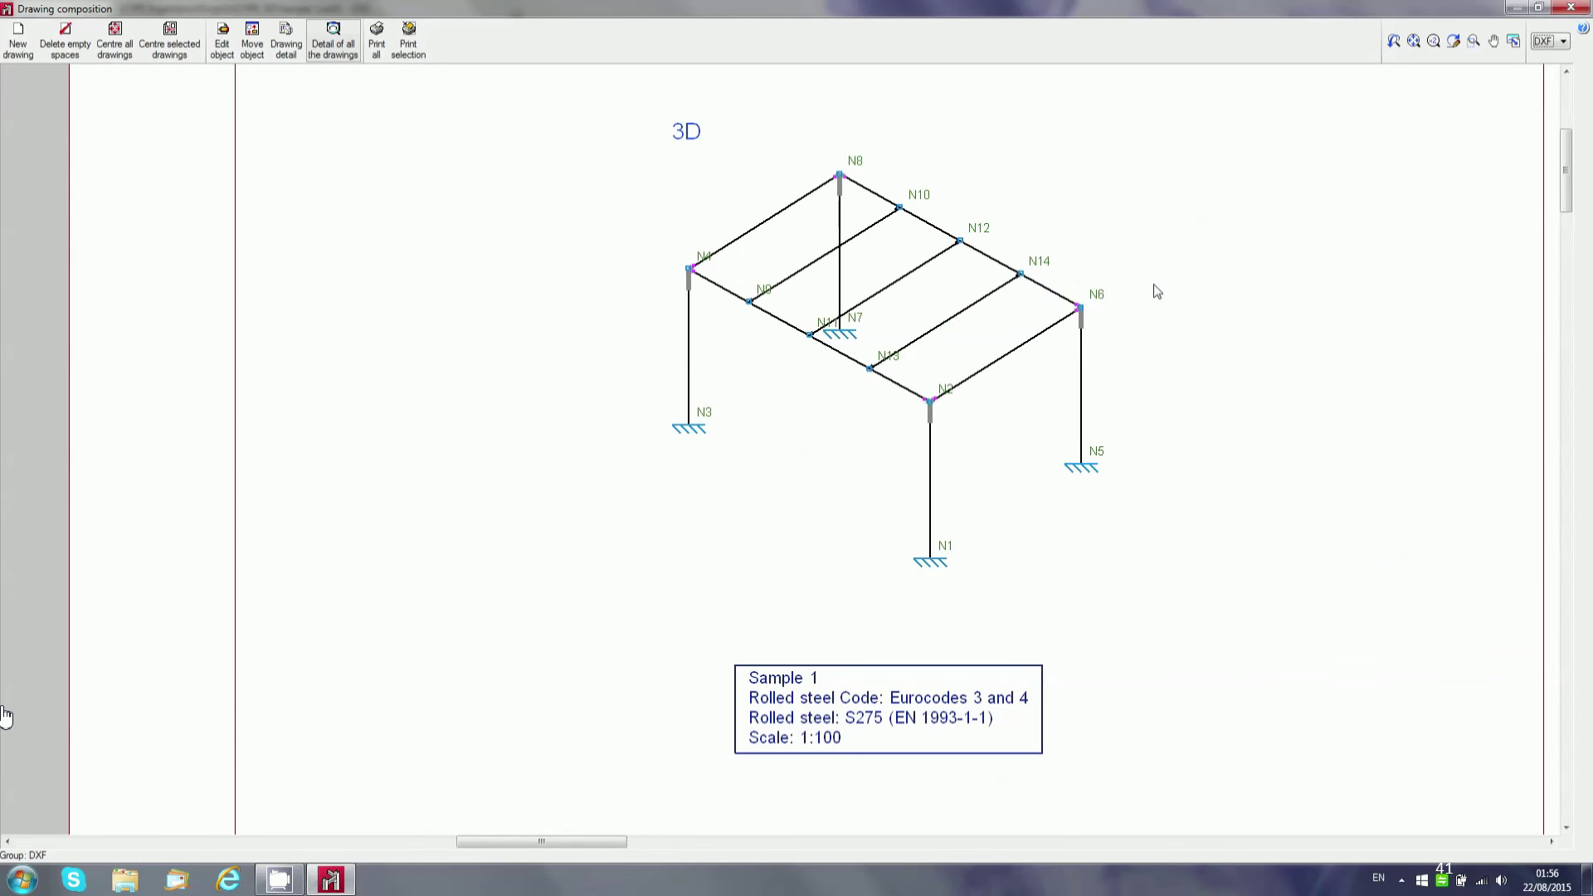
{"action": "scroll", "coordinate": [1060, 312], "scroll_direction": "down", "scroll_amount": 1}
{"action": "scroll", "coordinate": [708, 362], "scroll_direction": "down", "scroll_amount": 1}
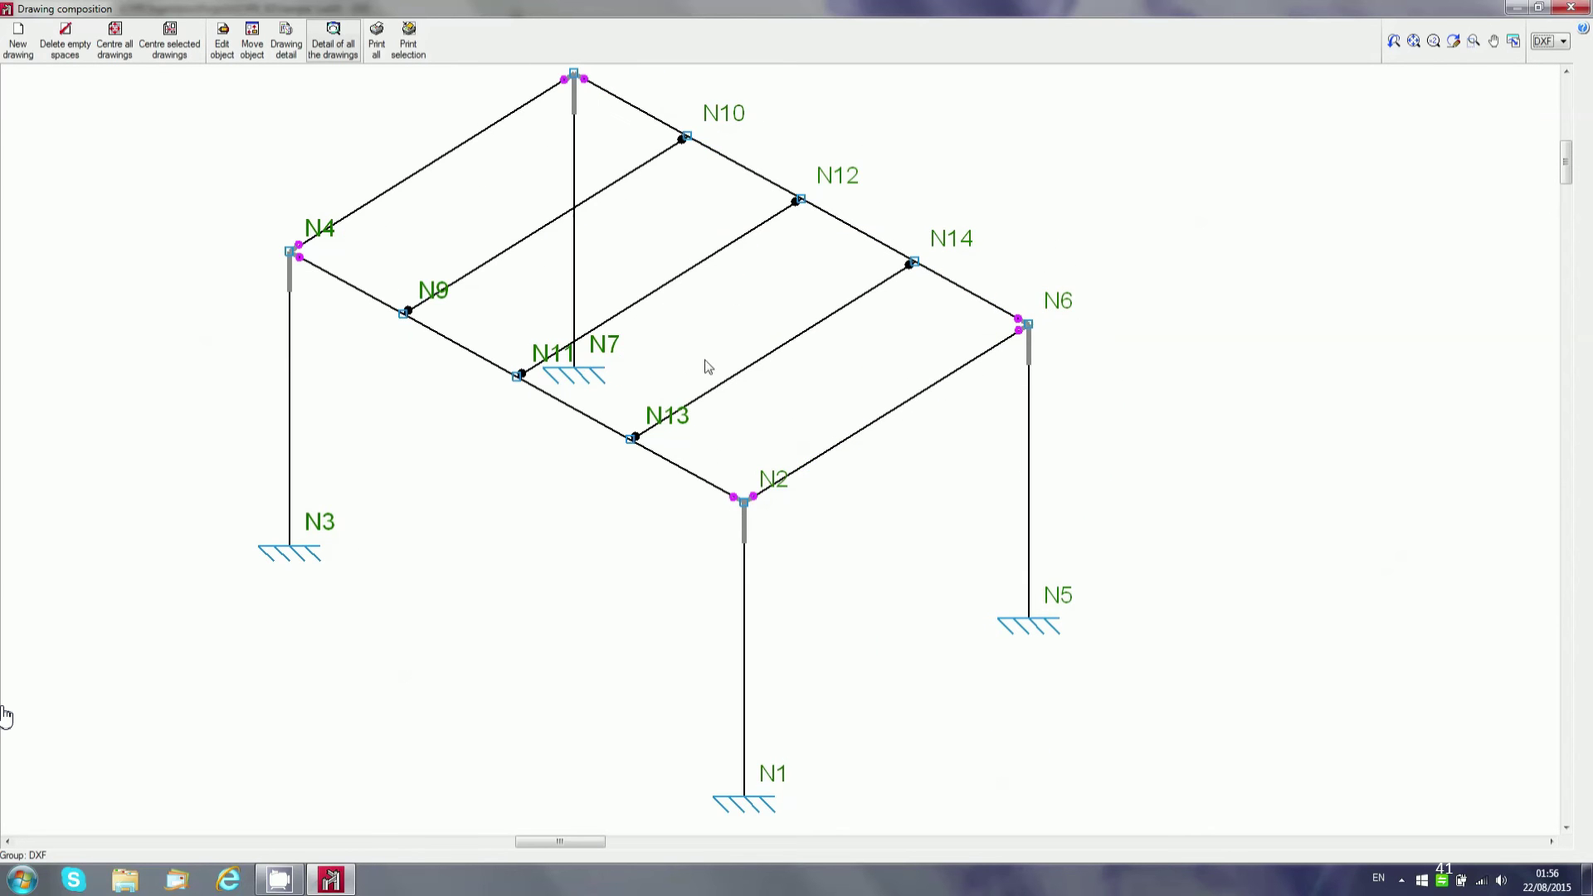
{"action": "scroll", "coordinate": [562, 377], "scroll_direction": "down", "scroll_amount": 3}
{"action": "scroll", "coordinate": [562, 377], "scroll_direction": "down", "scroll_amount": 3}
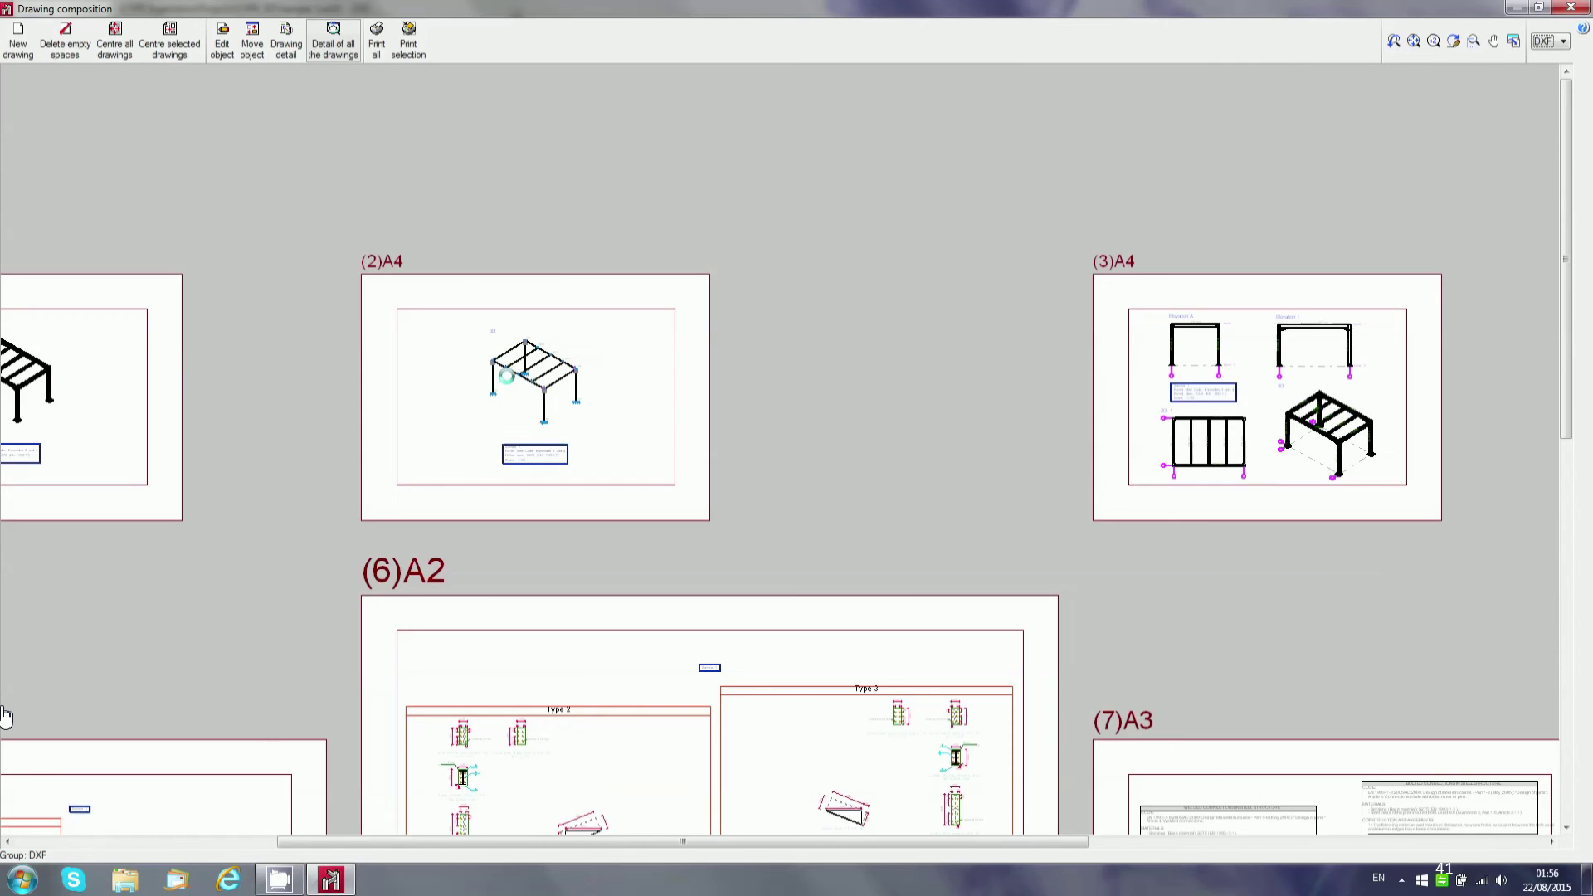
- In Elevation A on sheet 3, move both HE 200 A column labels inside the frame, clear of the column lines
{"action": "scroll", "coordinate": [1494, 448], "scroll_direction": "up", "scroll_amount": 1}
{"action": "scroll", "coordinate": [1459, 425], "scroll_direction": "up", "scroll_amount": 1}
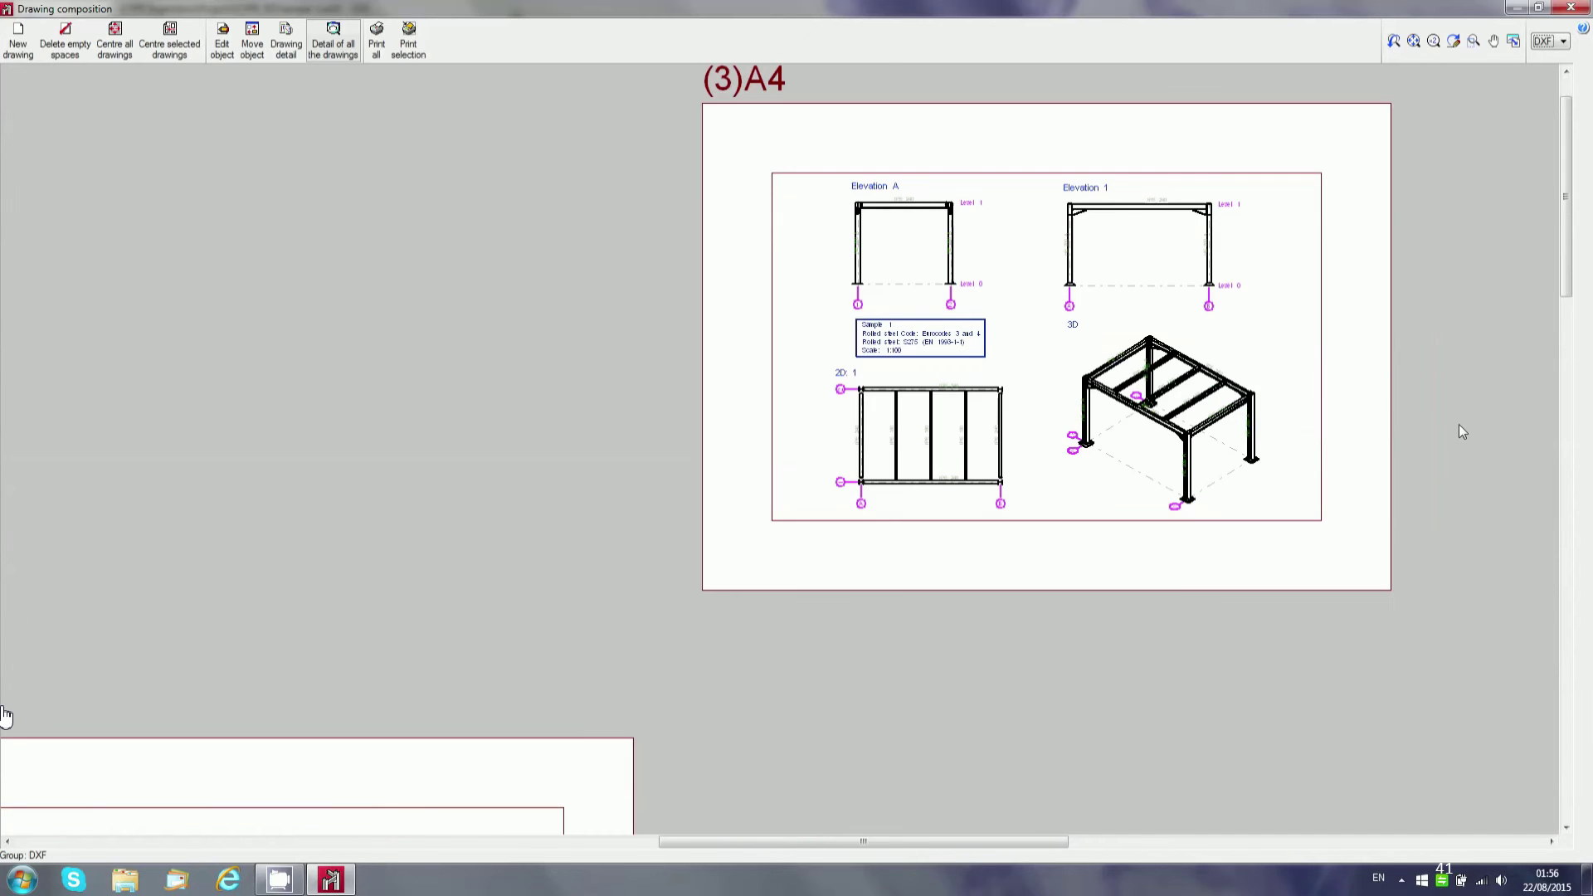
{"action": "scroll", "coordinate": [1451, 420], "scroll_direction": "up", "scroll_amount": 1}
{"action": "scroll", "coordinate": [776, 172], "scroll_direction": "up", "scroll_amount": 4}
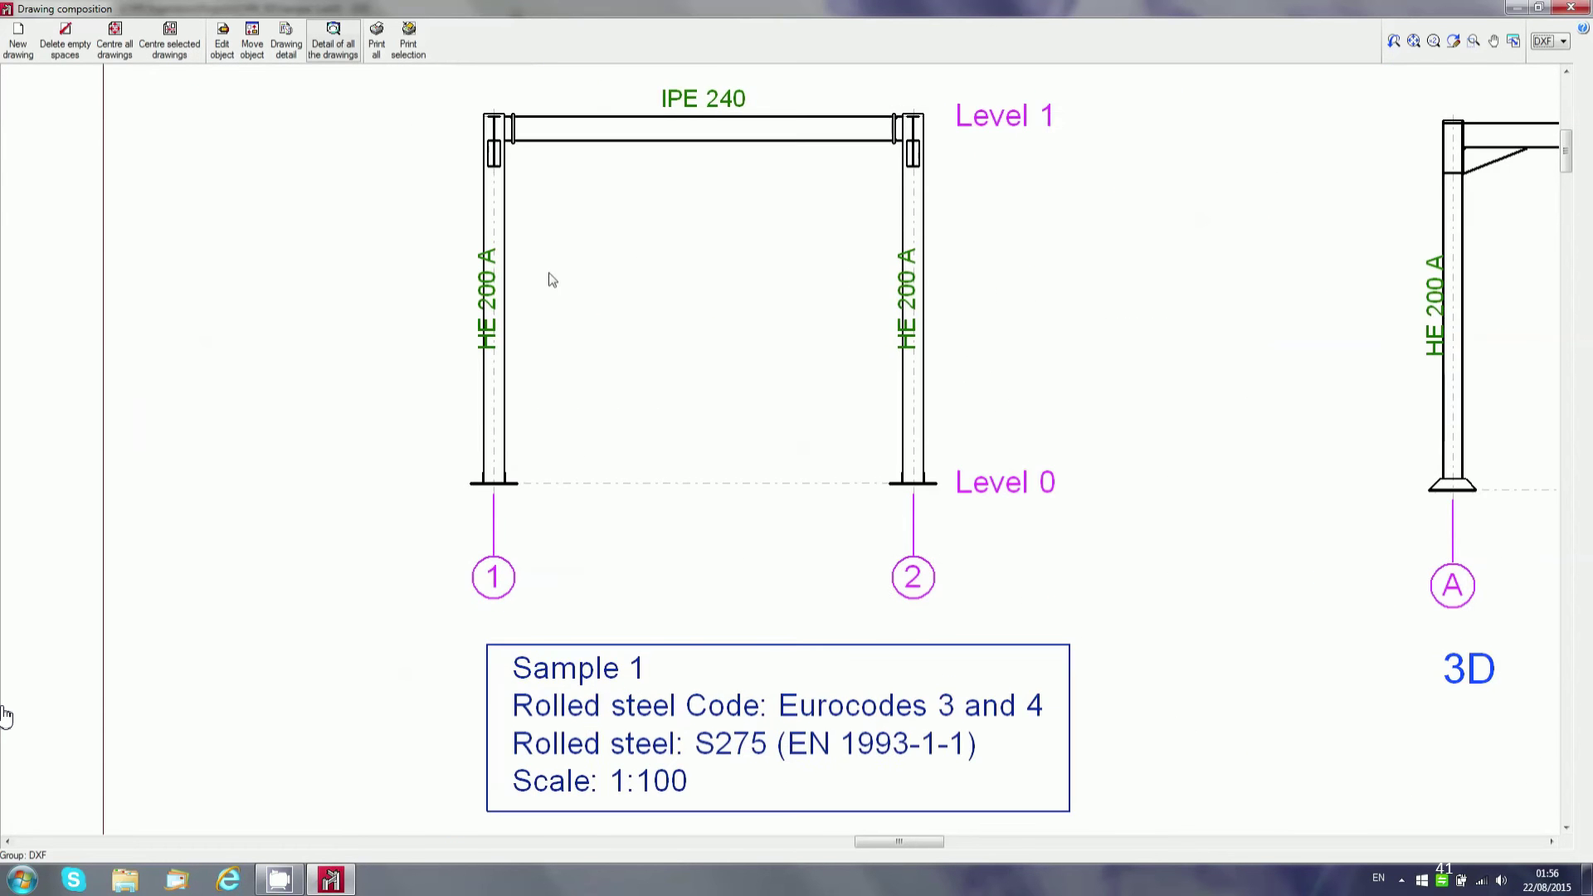
{"action": "scroll", "coordinate": [654, 309], "scroll_direction": "down", "scroll_amount": 2}
{"action": "scroll", "coordinate": [1248, 302], "scroll_direction": "up", "scroll_amount": 1}
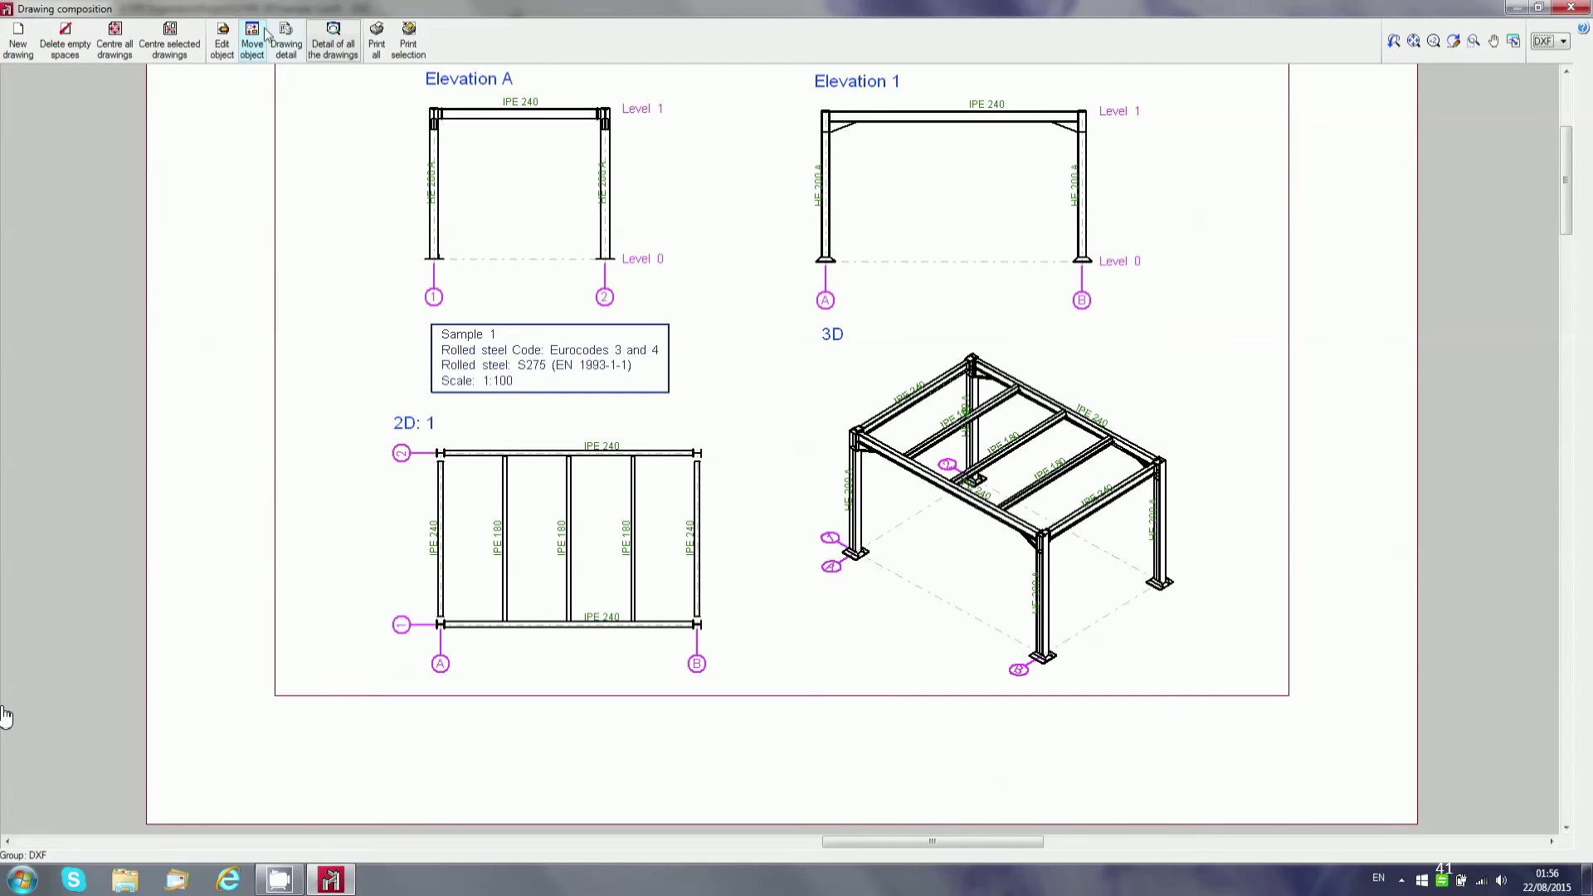
{"action": "left_click", "coordinate": [222, 41]}
{"action": "left_click", "coordinate": [406, 179]}
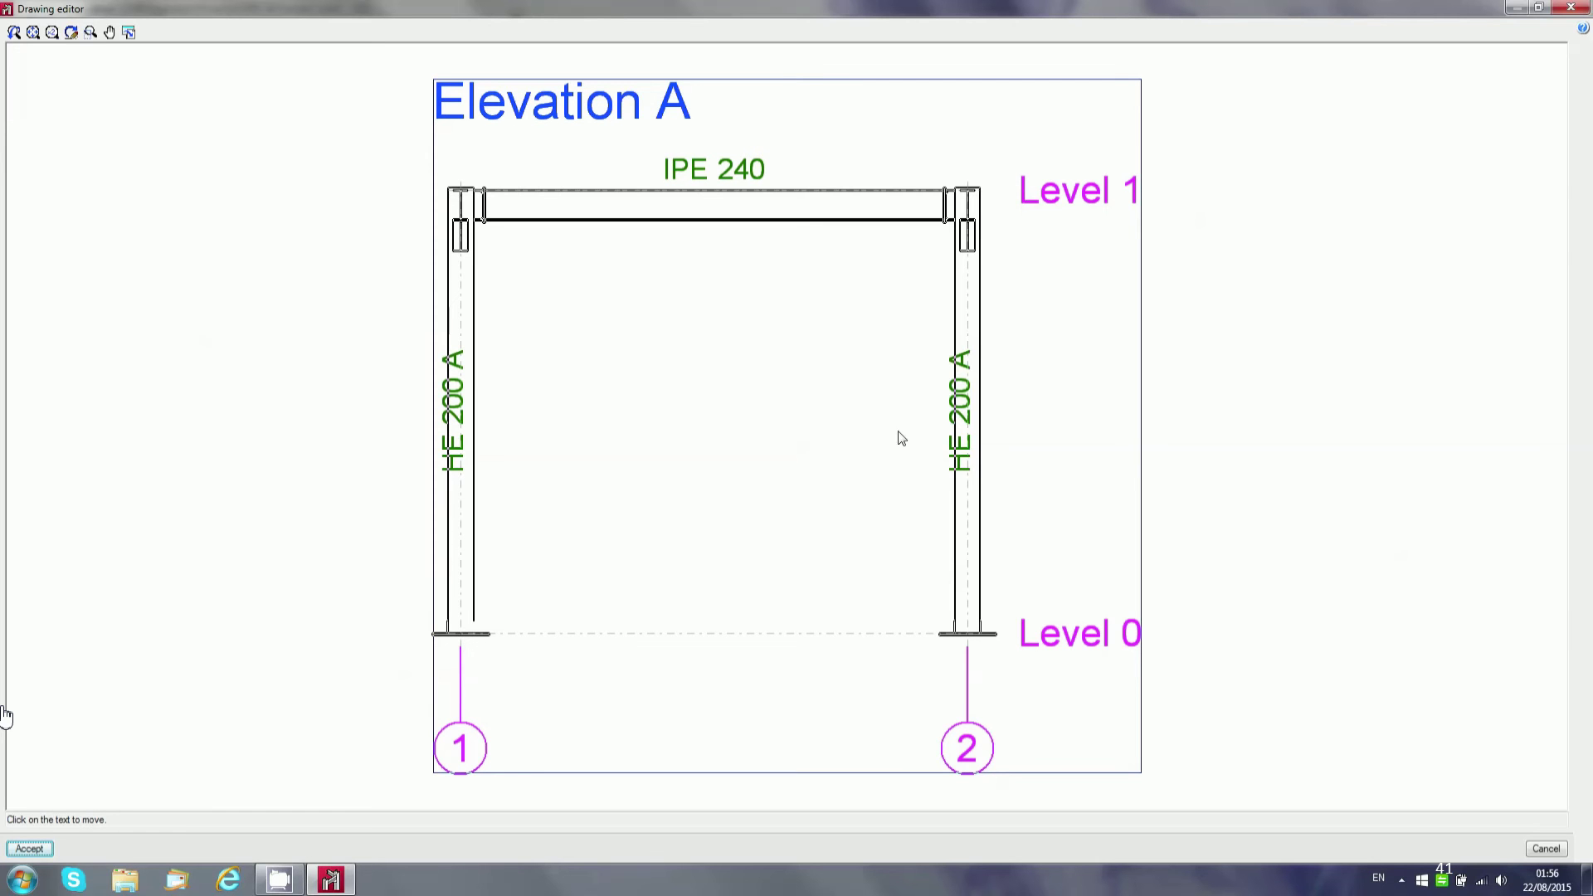
{"action": "left_click", "coordinate": [959, 415]}
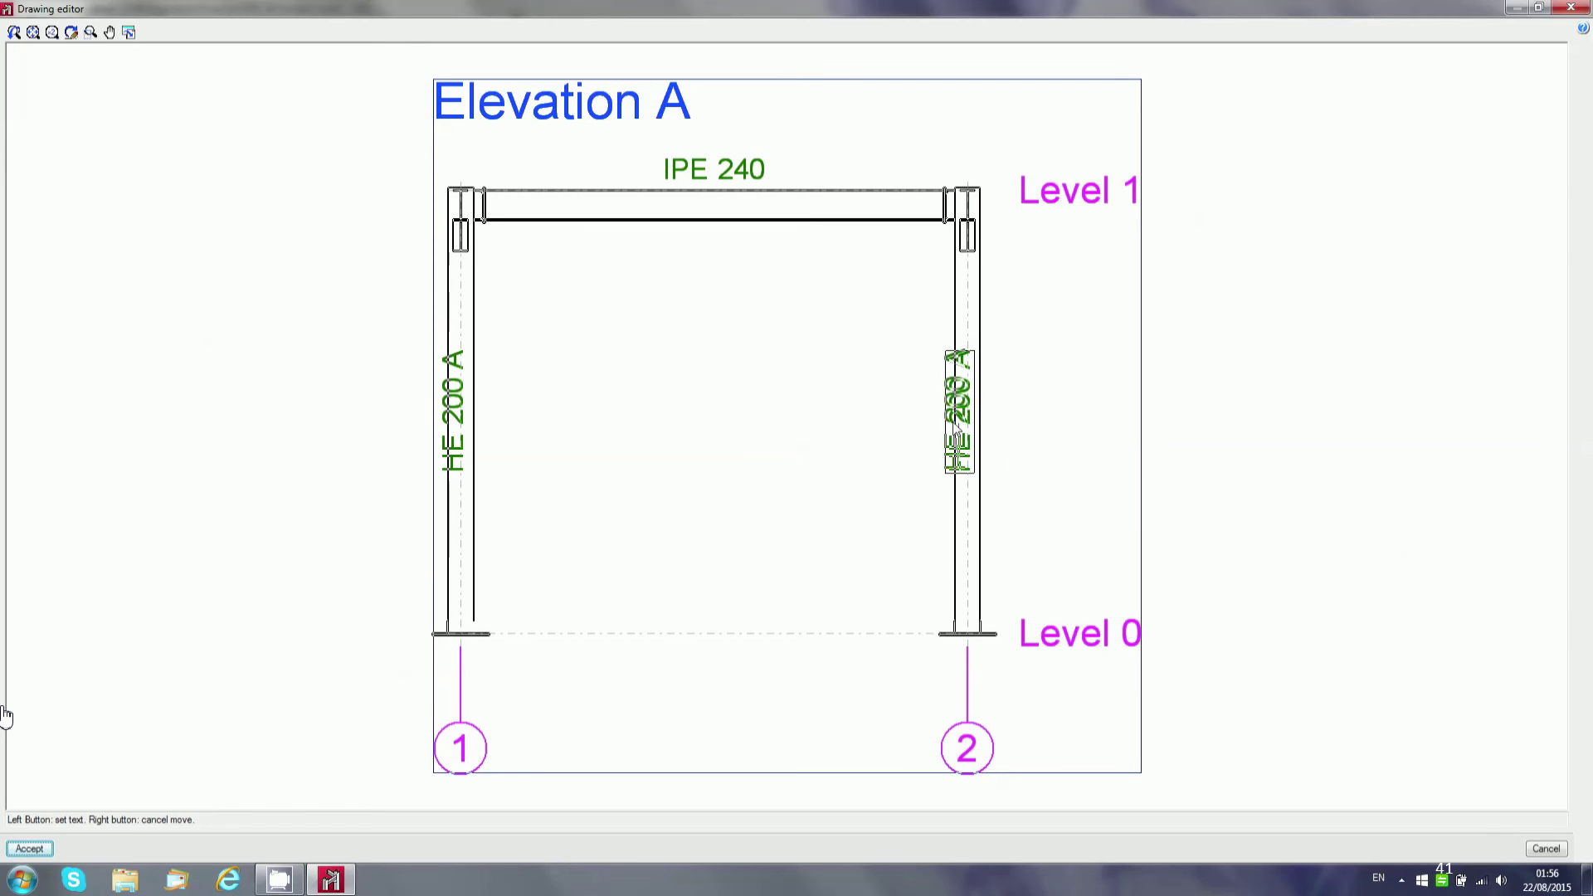
{"action": "left_click", "coordinate": [919, 427]}
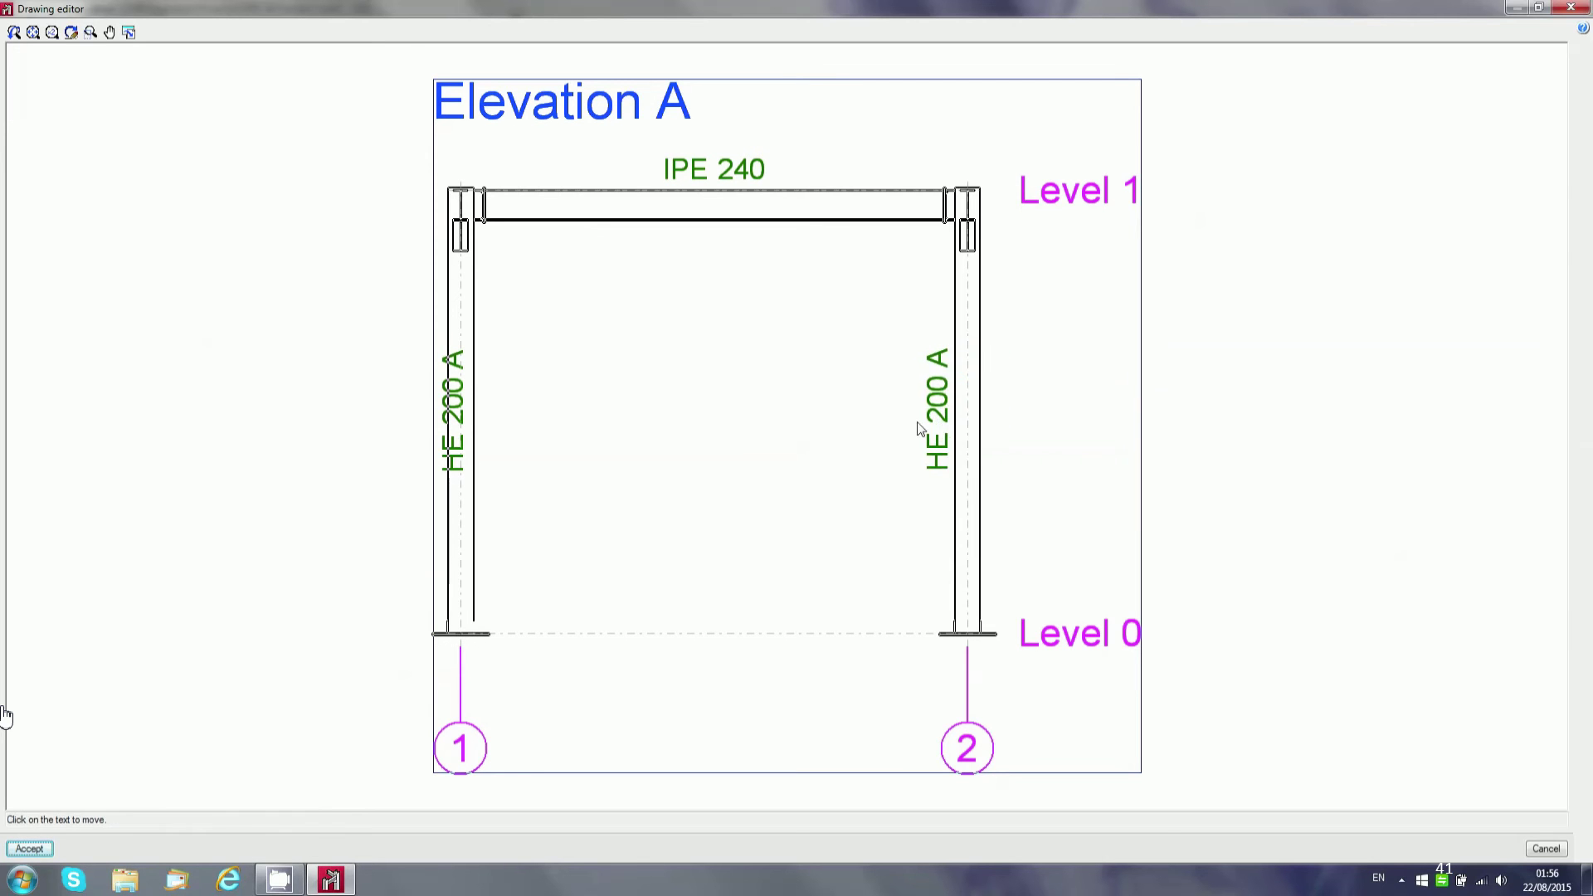
{"action": "left_click", "coordinate": [455, 411]}
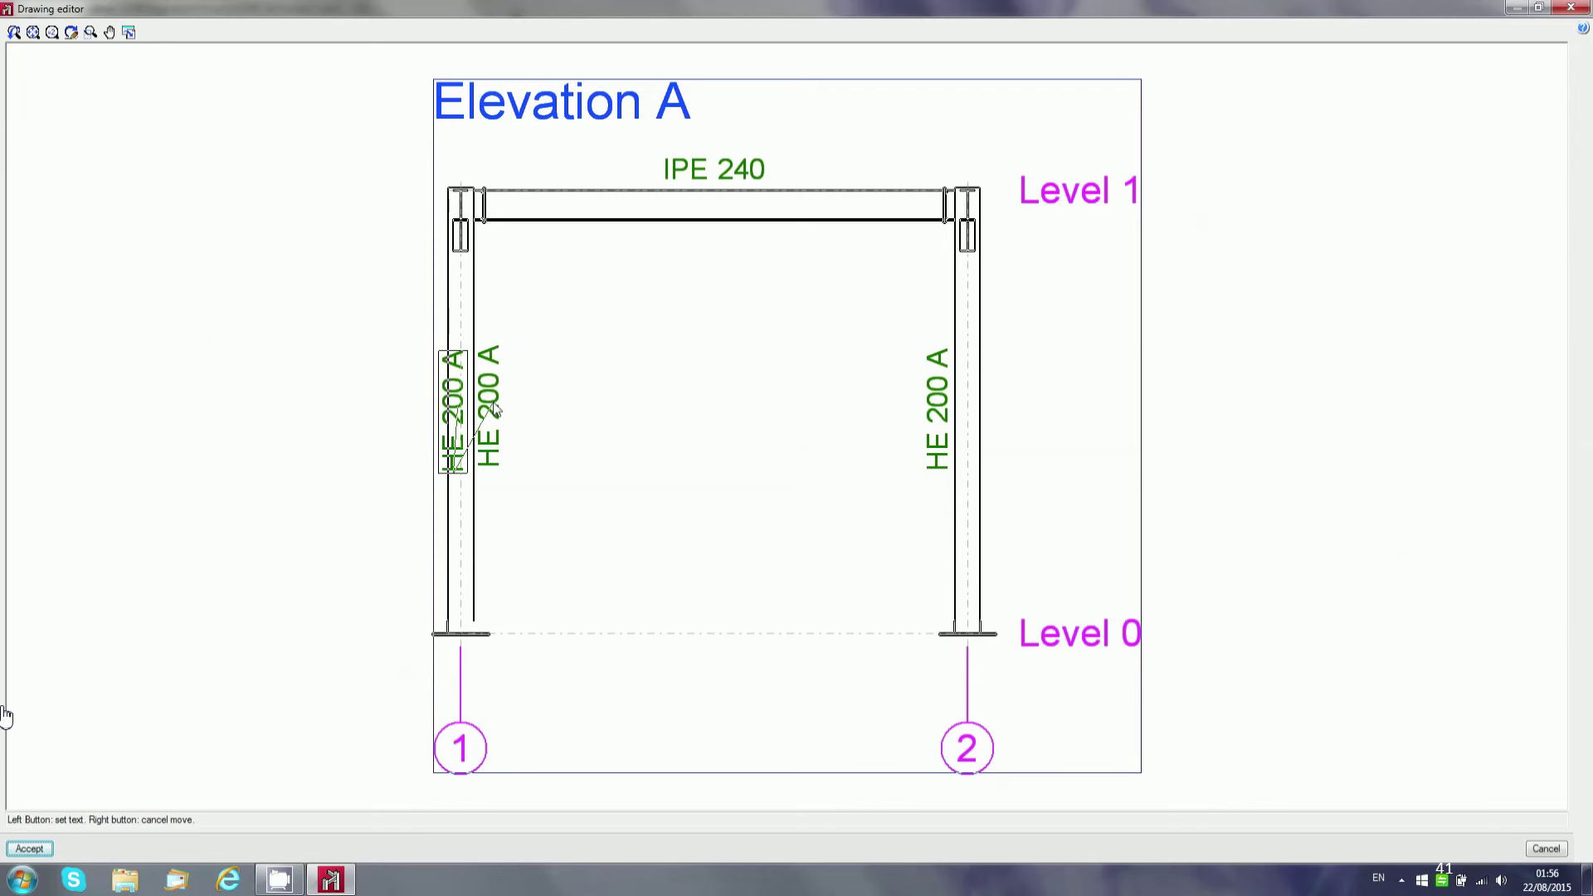
{"action": "left_click", "coordinate": [499, 409]}
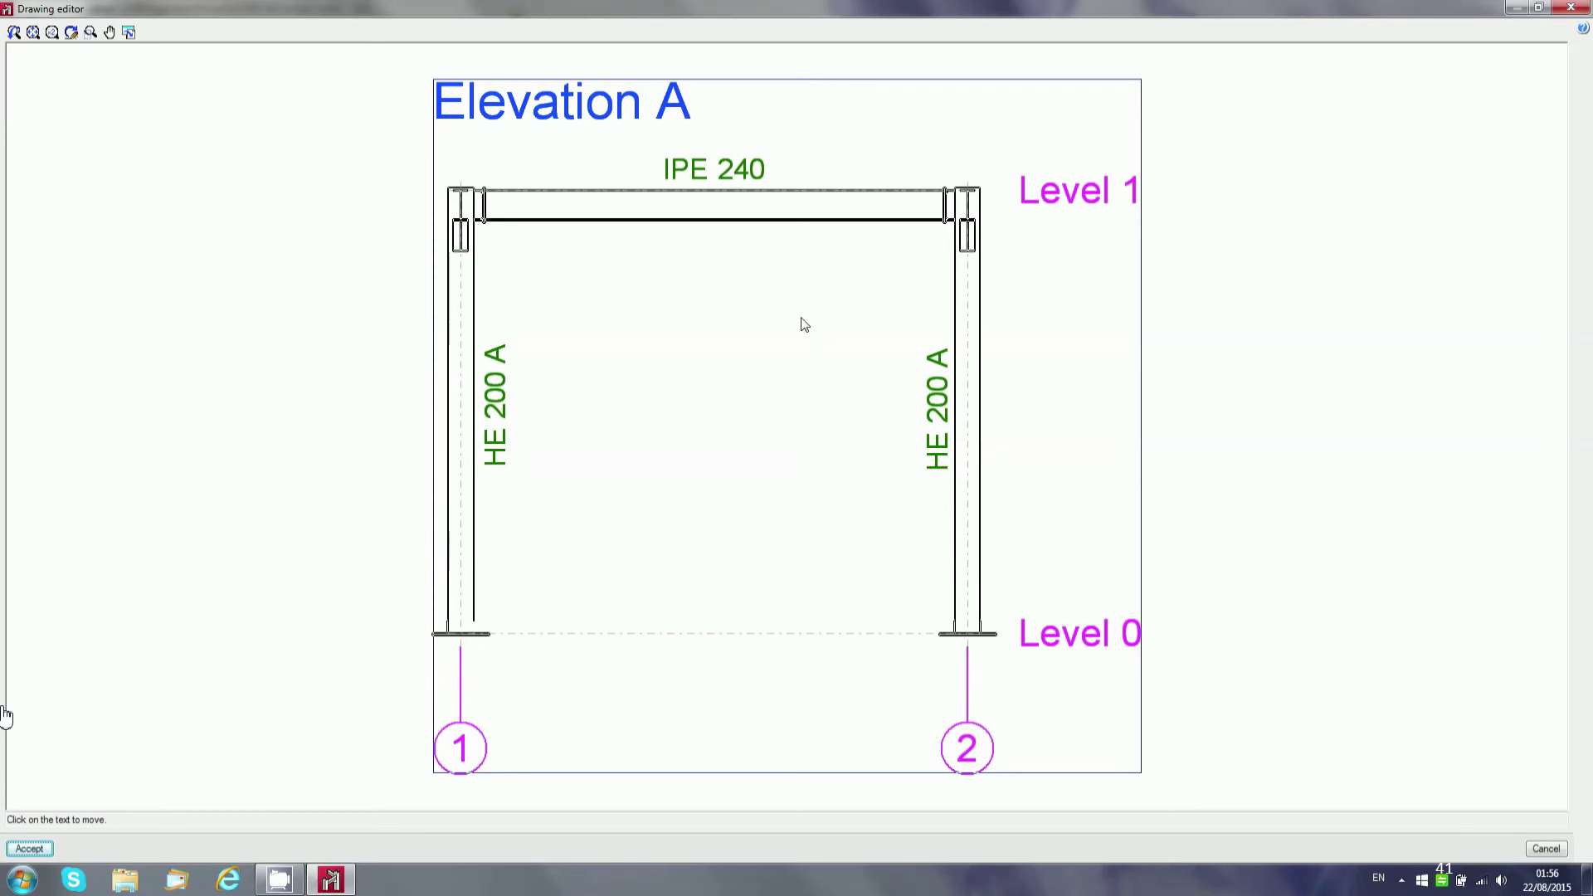
{"action": "left_click", "coordinate": [30, 848]}
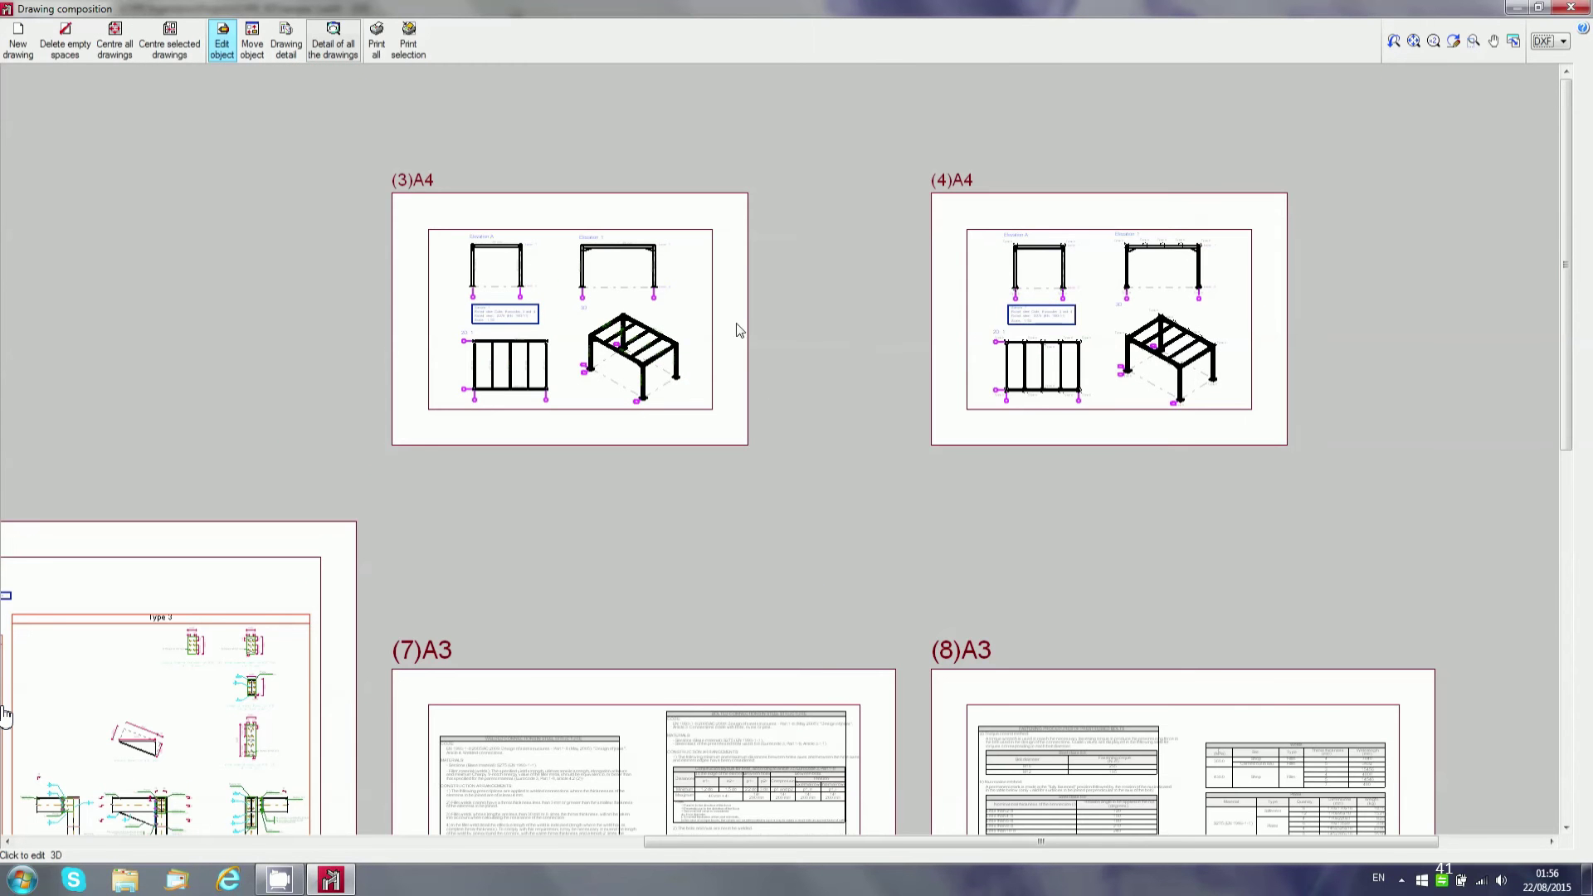
- Examine the connection type references on sheet 4 in Elevation A, Elevation 1, the 3D view and the 2D plan
{"action": "scroll", "coordinate": [1216, 255], "scroll_direction": "up", "scroll_amount": 3}
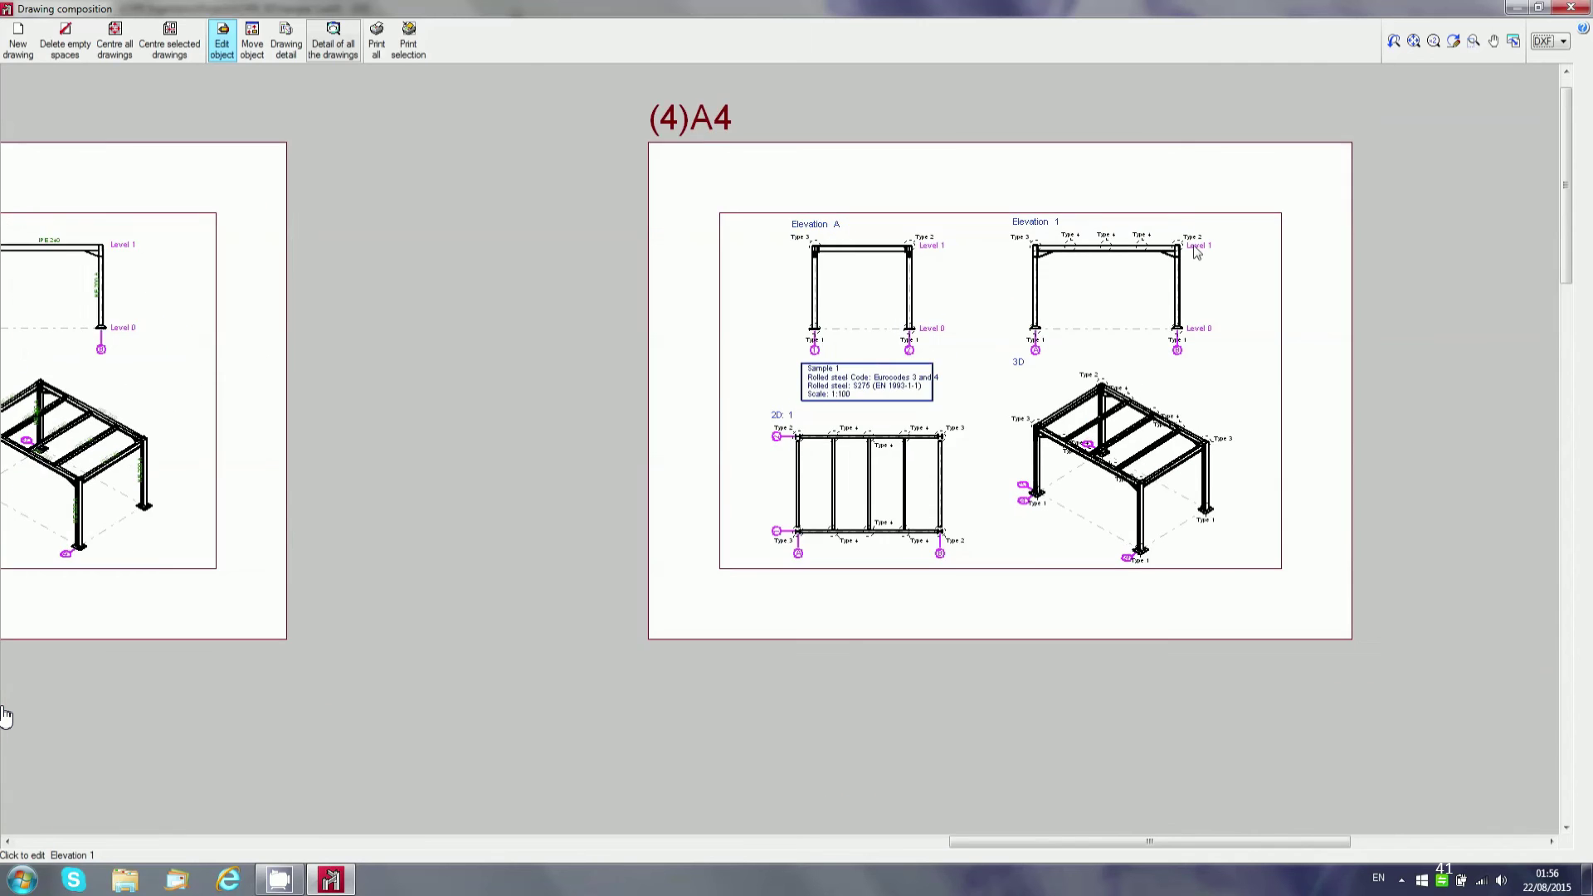
{"action": "scroll", "coordinate": [917, 243], "scroll_direction": "up", "scroll_amount": 5}
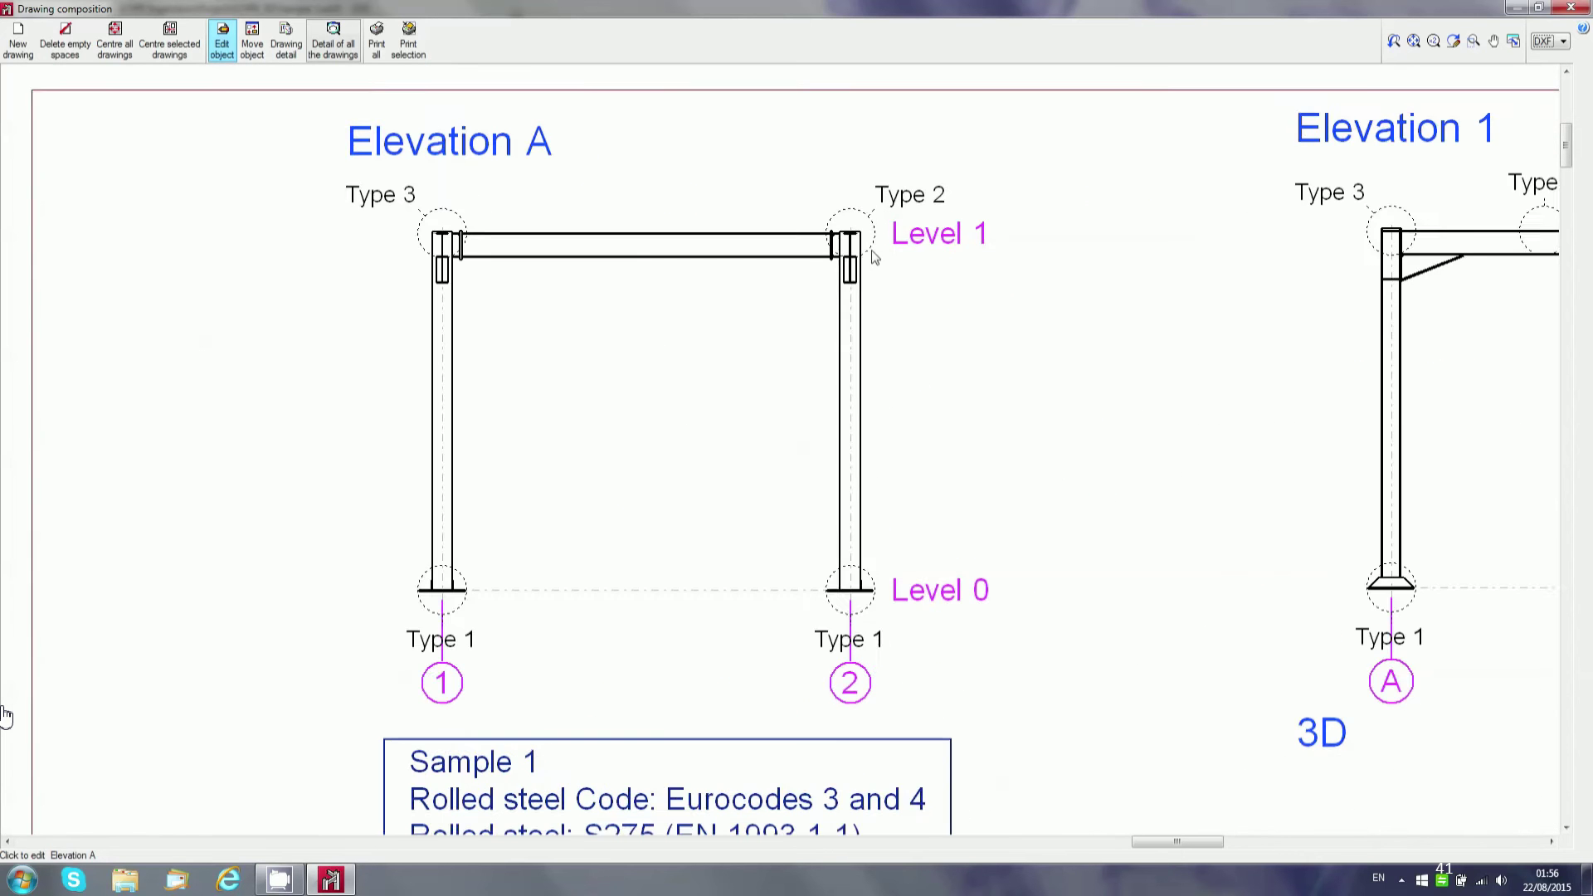
{"action": "scroll", "coordinate": [874, 258], "scroll_direction": "up", "scroll_amount": 2}
{"action": "scroll", "coordinate": [396, 313], "scroll_direction": "down", "scroll_amount": 1}
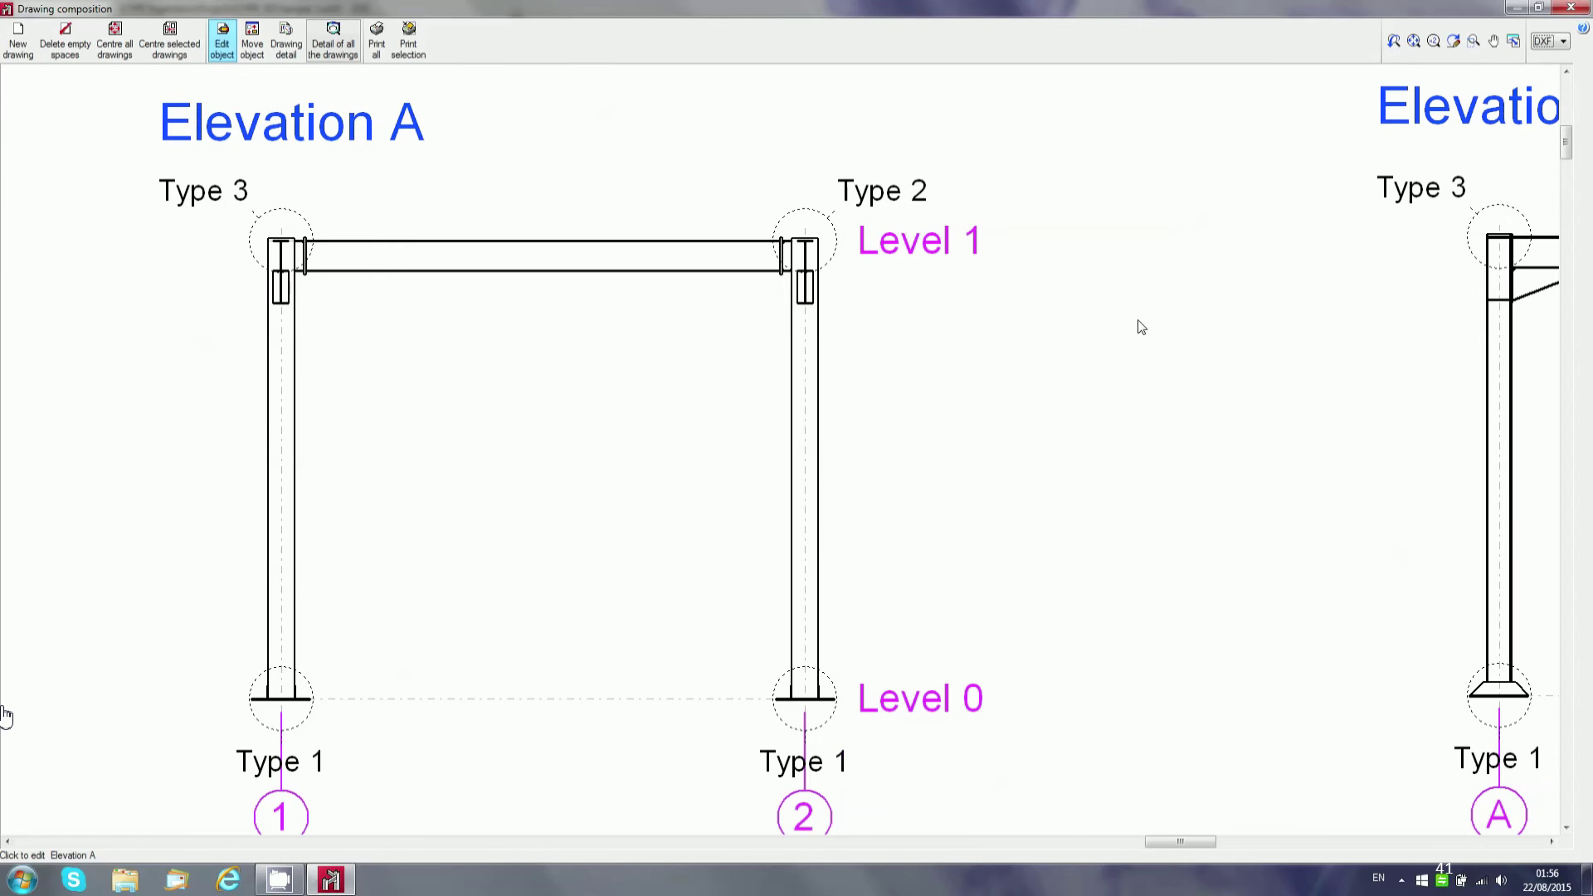
{"action": "scroll", "coordinate": [1176, 327], "scroll_direction": "right", "scroll_amount": 10}
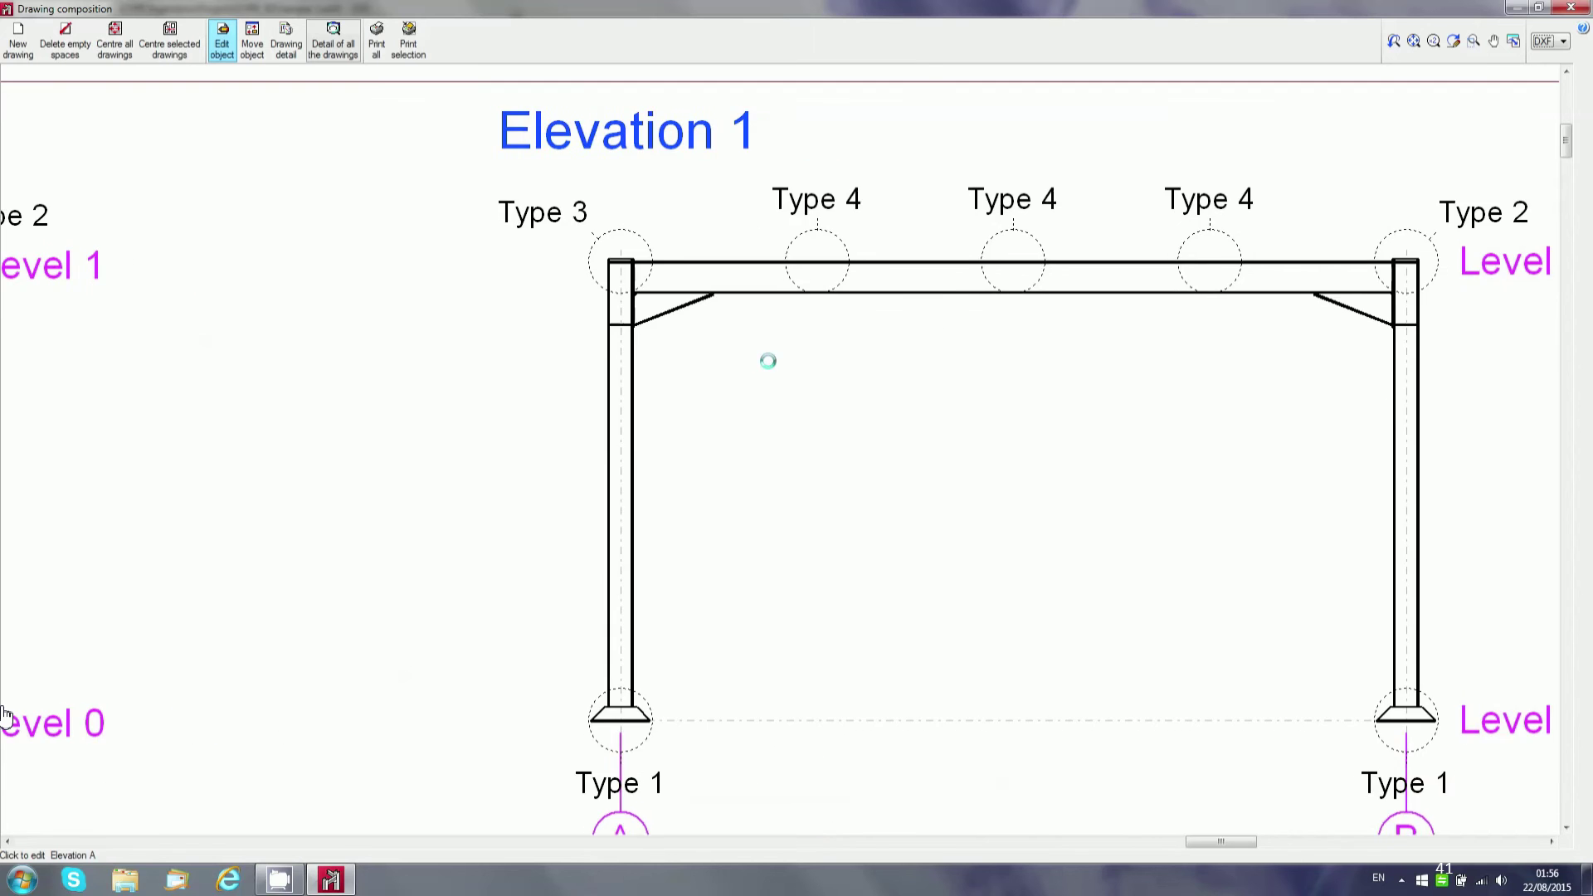
{"action": "scroll", "coordinate": [904, 275], "scroll_direction": "down", "scroll_amount": 3}
{"action": "scroll", "coordinate": [1070, 680], "scroll_direction": "up", "scroll_amount": 6}
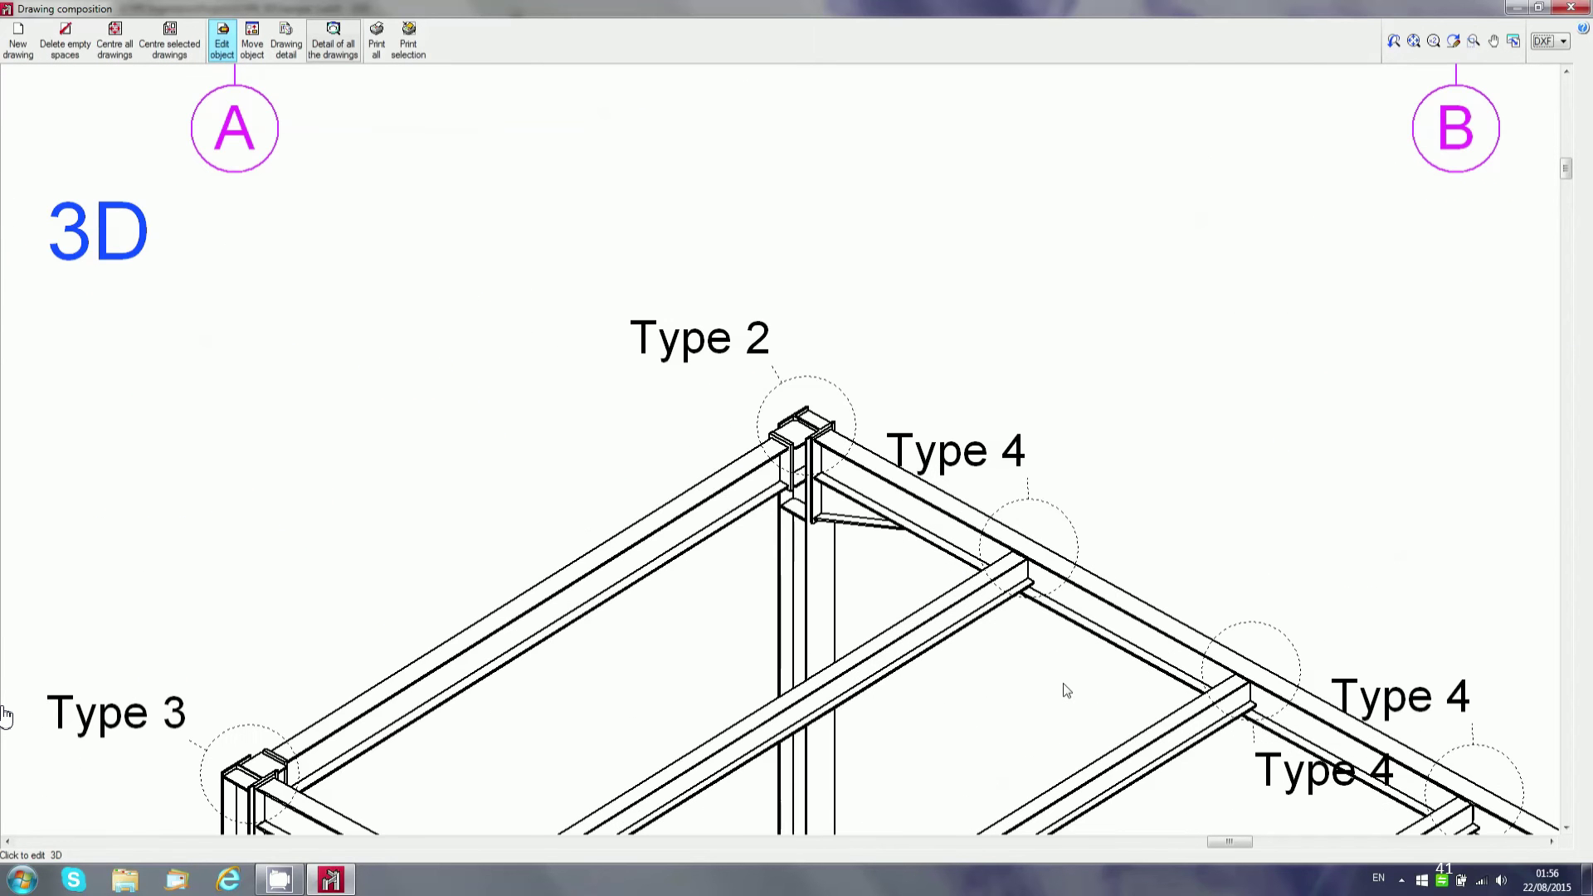
{"action": "mouse_move", "coordinate": [1063, 690]}
{"action": "middle_mouse_down"}
{"action": "mouse_move", "coordinate": [1010, 541]}
{"action": "mouse_move", "coordinate": [850, 228]}
{"action": "middle_mouse_up"}
{"action": "scroll", "coordinate": [720, 332], "scroll_direction": "down", "scroll_amount": 3}
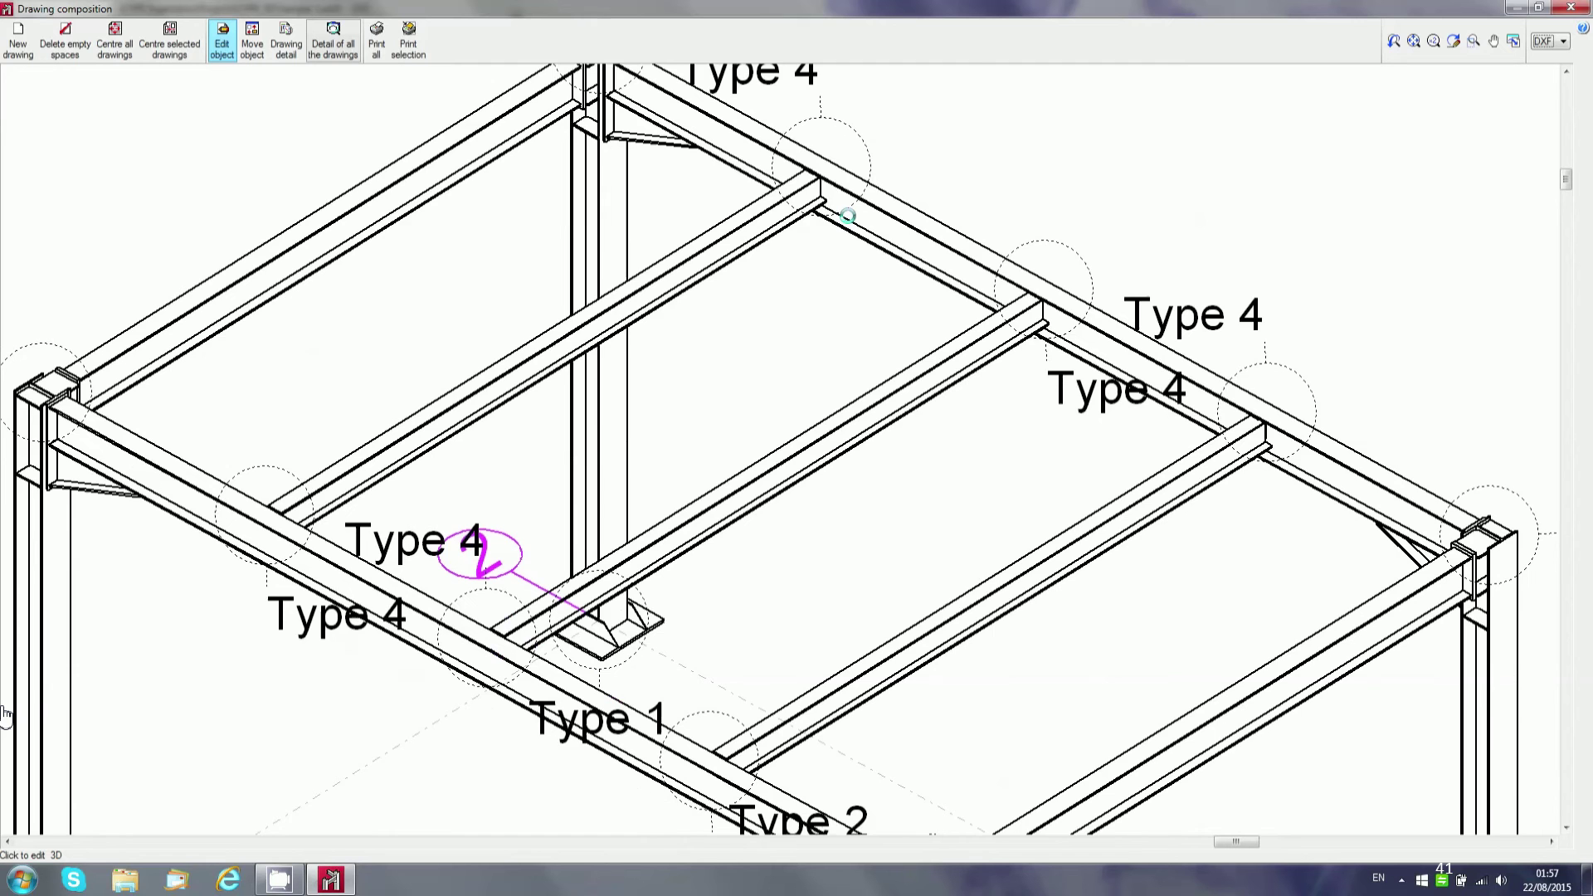
{"action": "scroll", "coordinate": [590, 441], "scroll_direction": "down", "scroll_amount": 3}
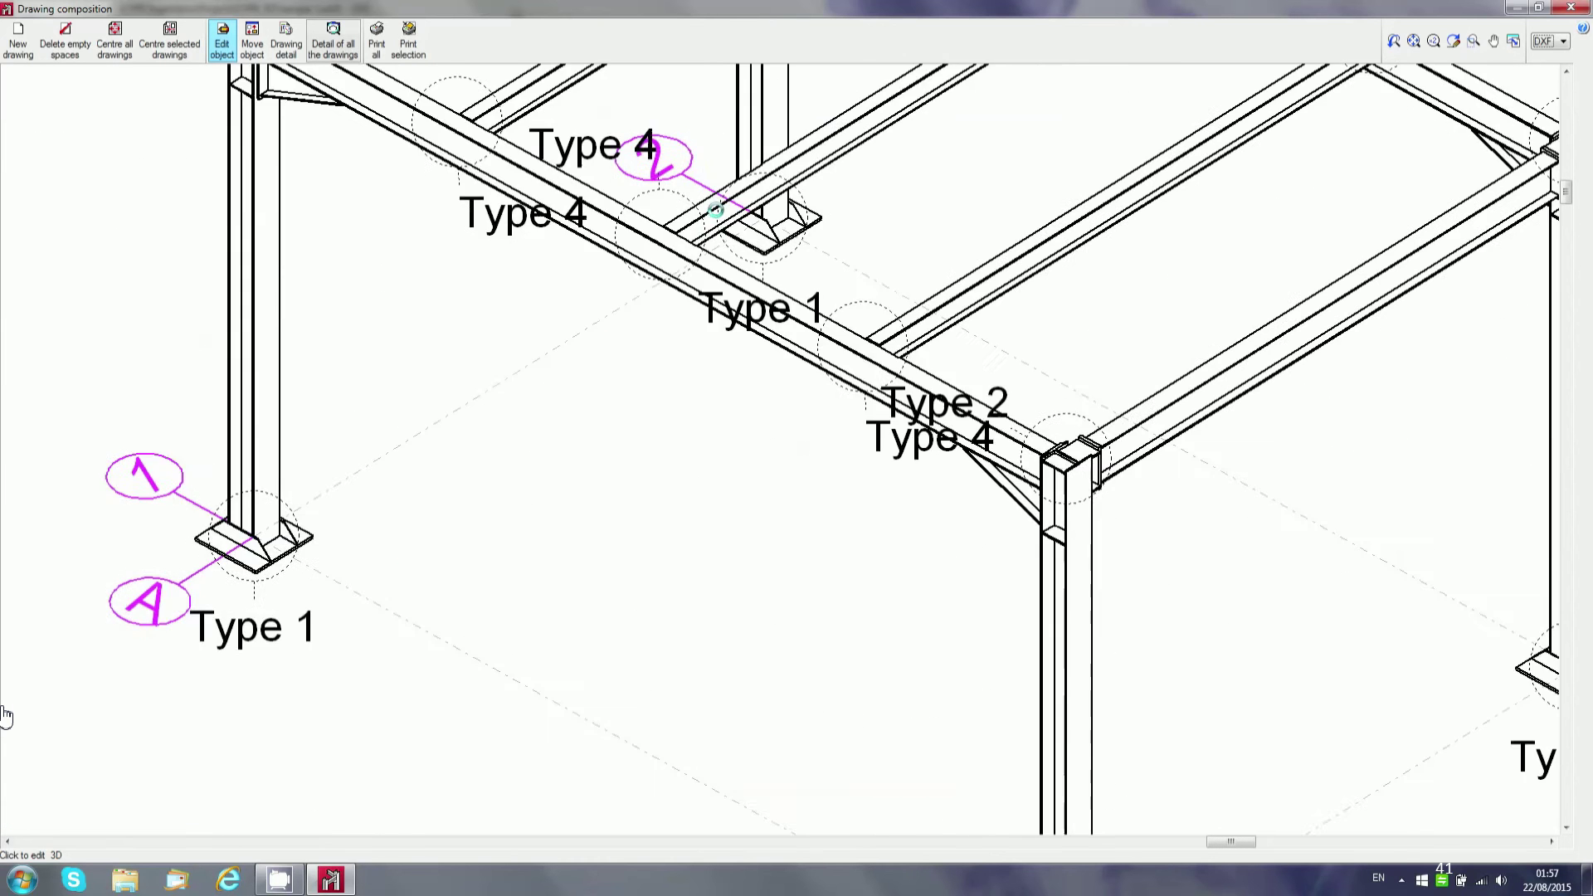
{"action": "scroll", "coordinate": [954, 440], "scroll_direction": "down", "scroll_amount": 2}
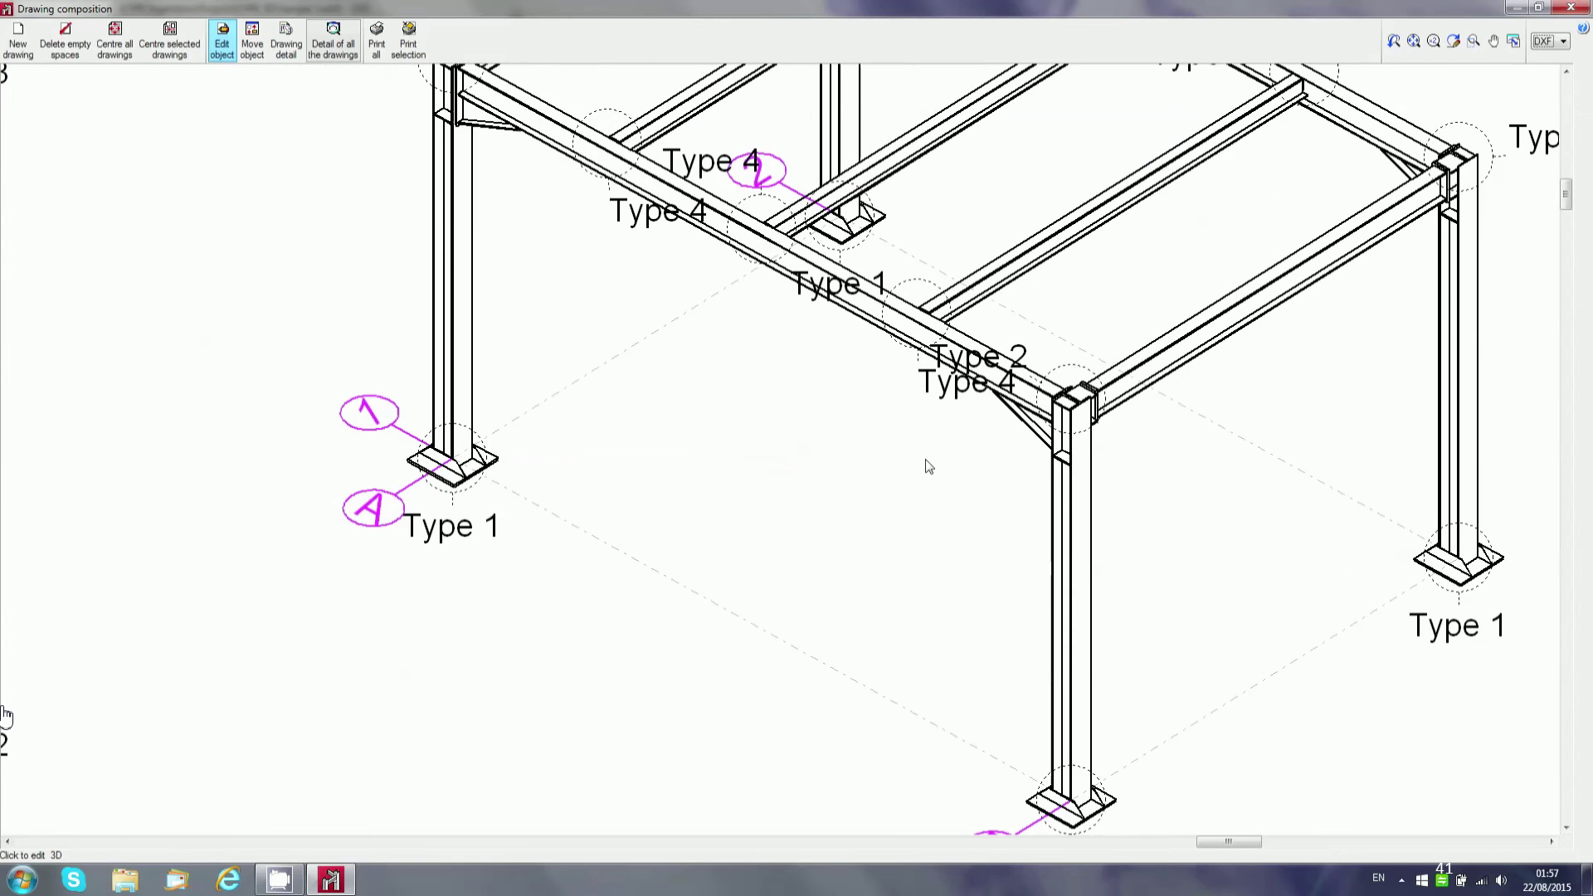
{"action": "scroll", "coordinate": [907, 462], "scroll_direction": "down", "scroll_amount": 3}
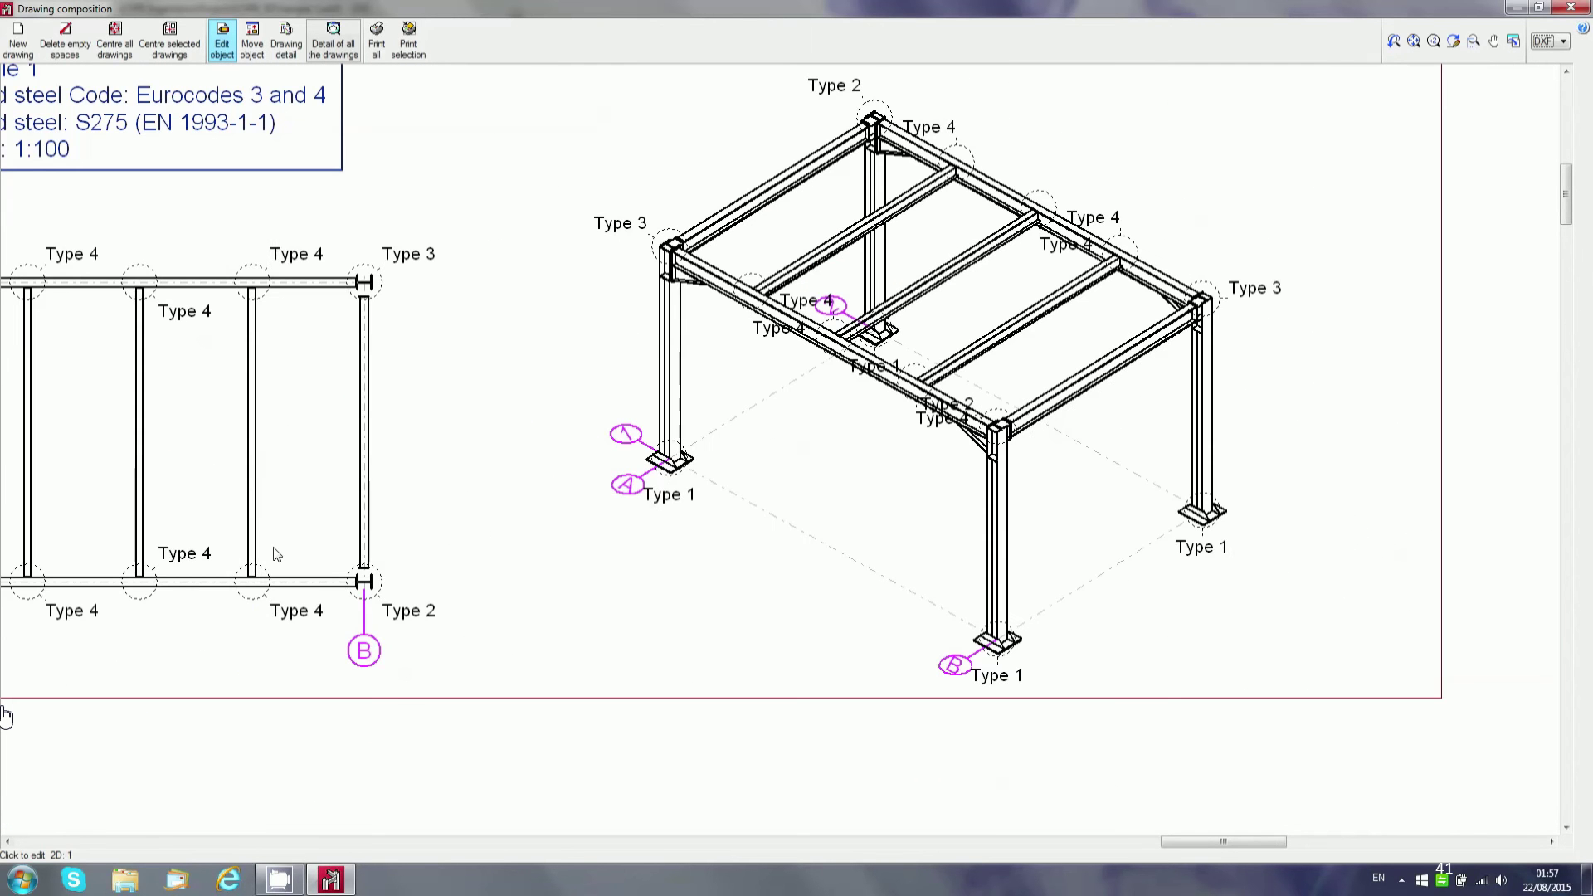
{"action": "scroll", "coordinate": [749, 495], "scroll_direction": "up", "scroll_amount": 1}
{"action": "scroll", "coordinate": [750, 496], "scroll_direction": "left", "scroll_amount": 3}
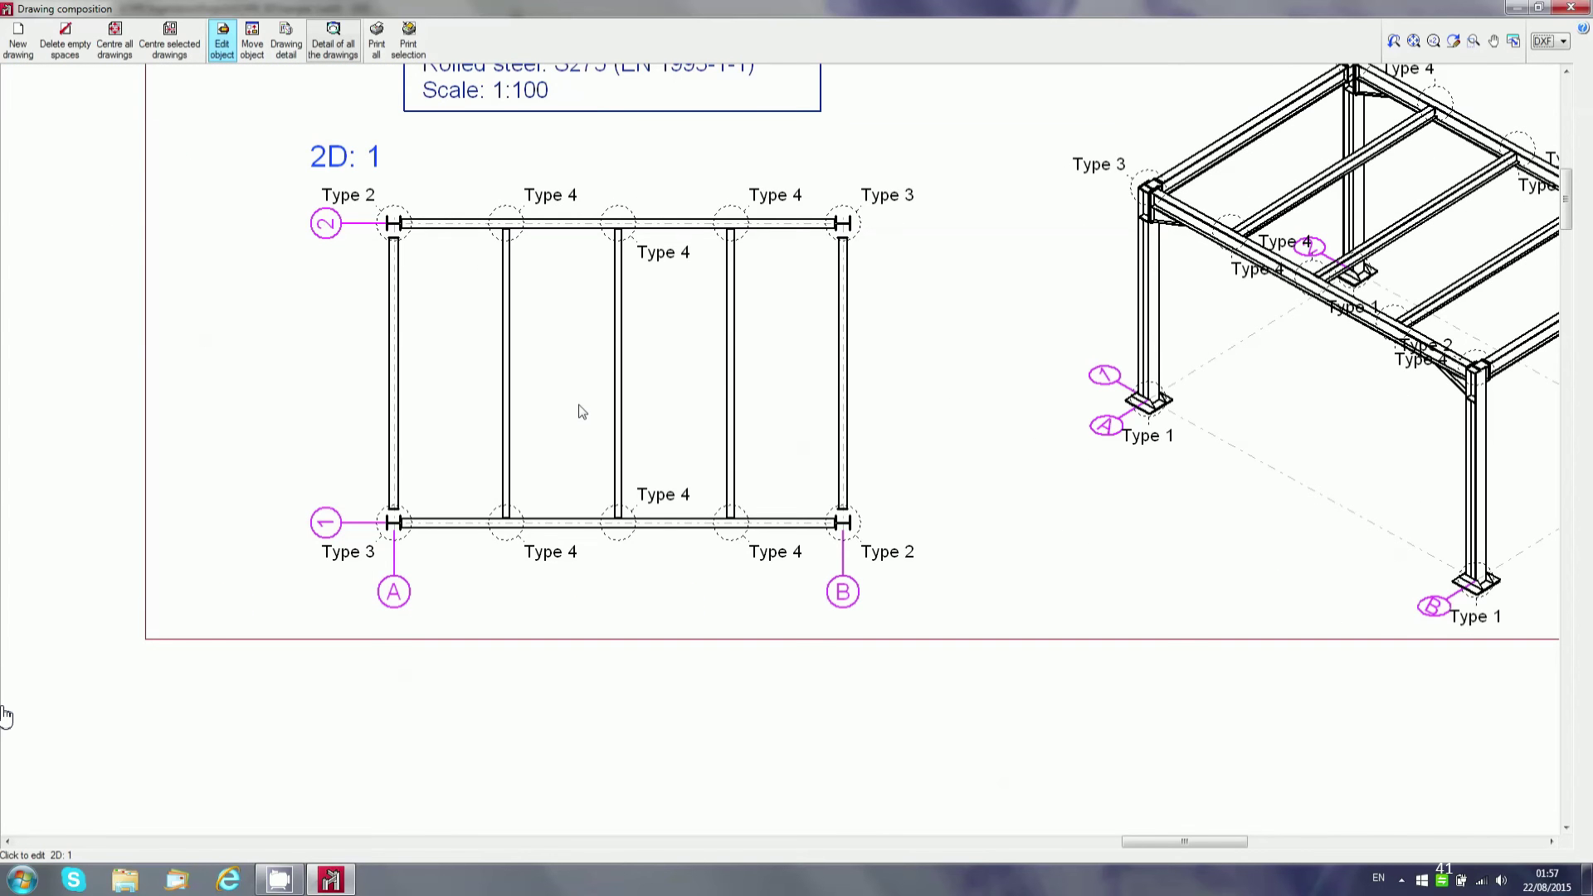
- Examine the Type 1 baseplate and Type 4 beam connection details on sheet 5
{"action": "scroll", "coordinate": [556, 382], "scroll_direction": "down", "scroll_amount": 5}
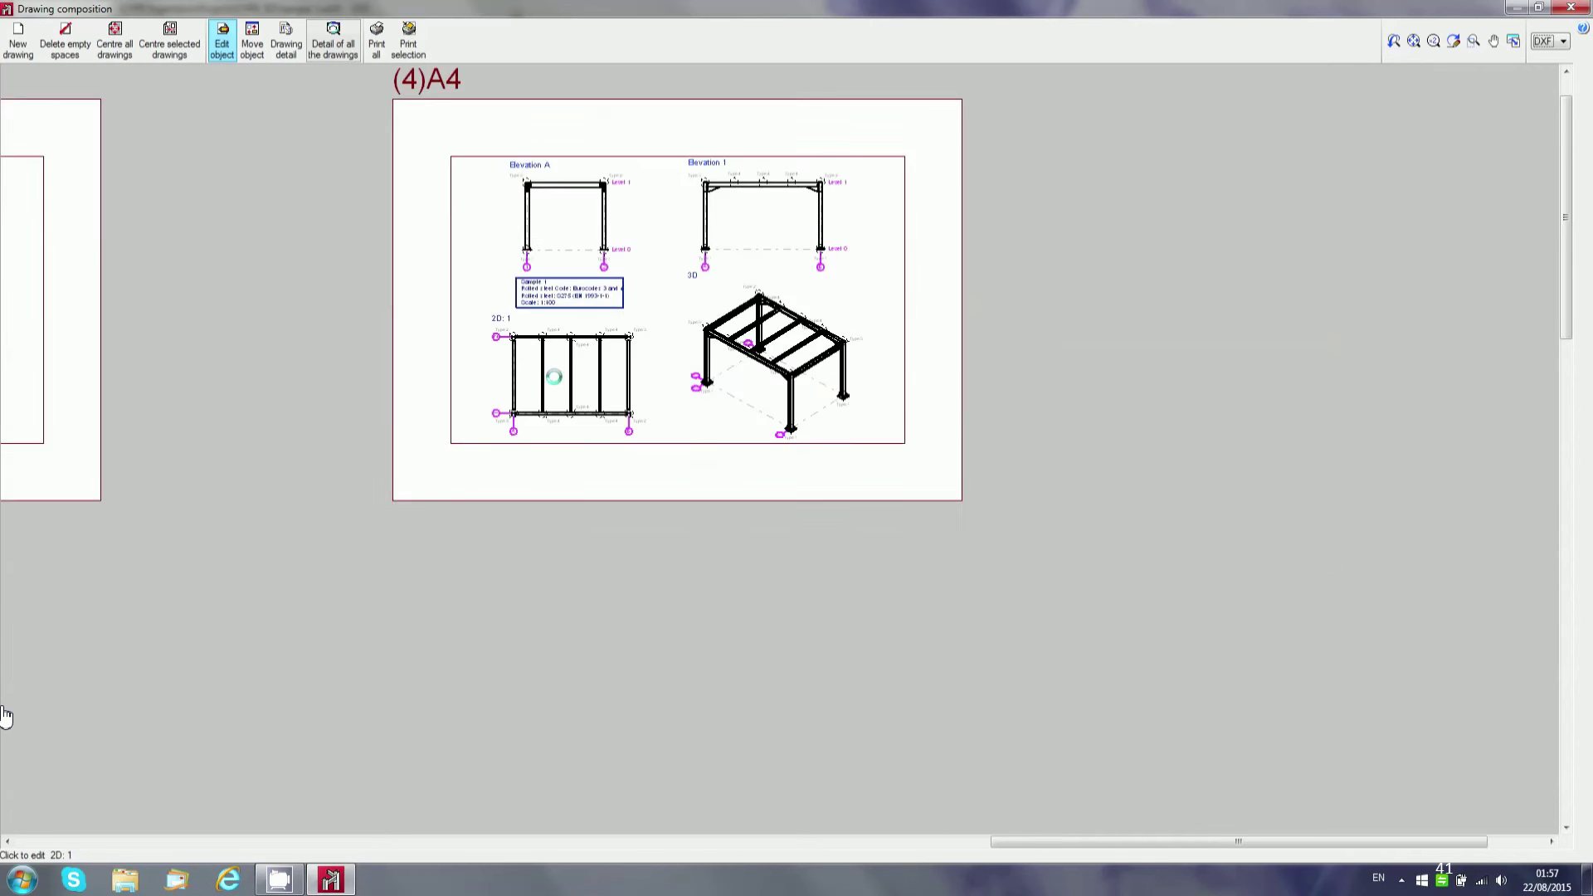
{"action": "scroll", "coordinate": [554, 378], "scroll_direction": "down", "scroll_amount": 3}
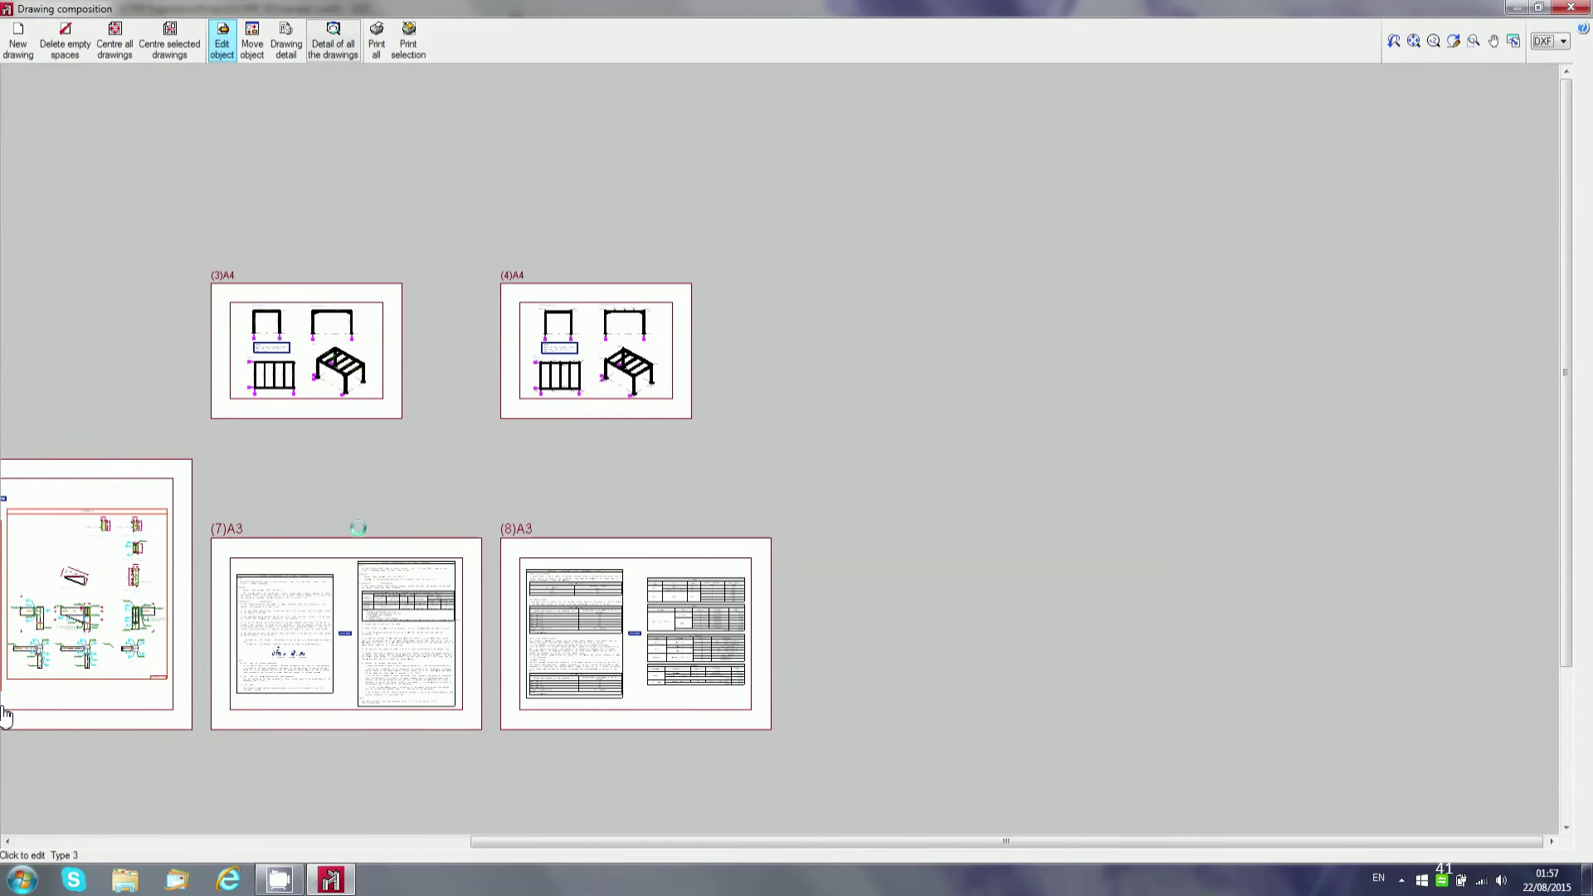
{"action": "scroll", "coordinate": [345, 519], "scroll_direction": "left", "scroll_amount": 3}
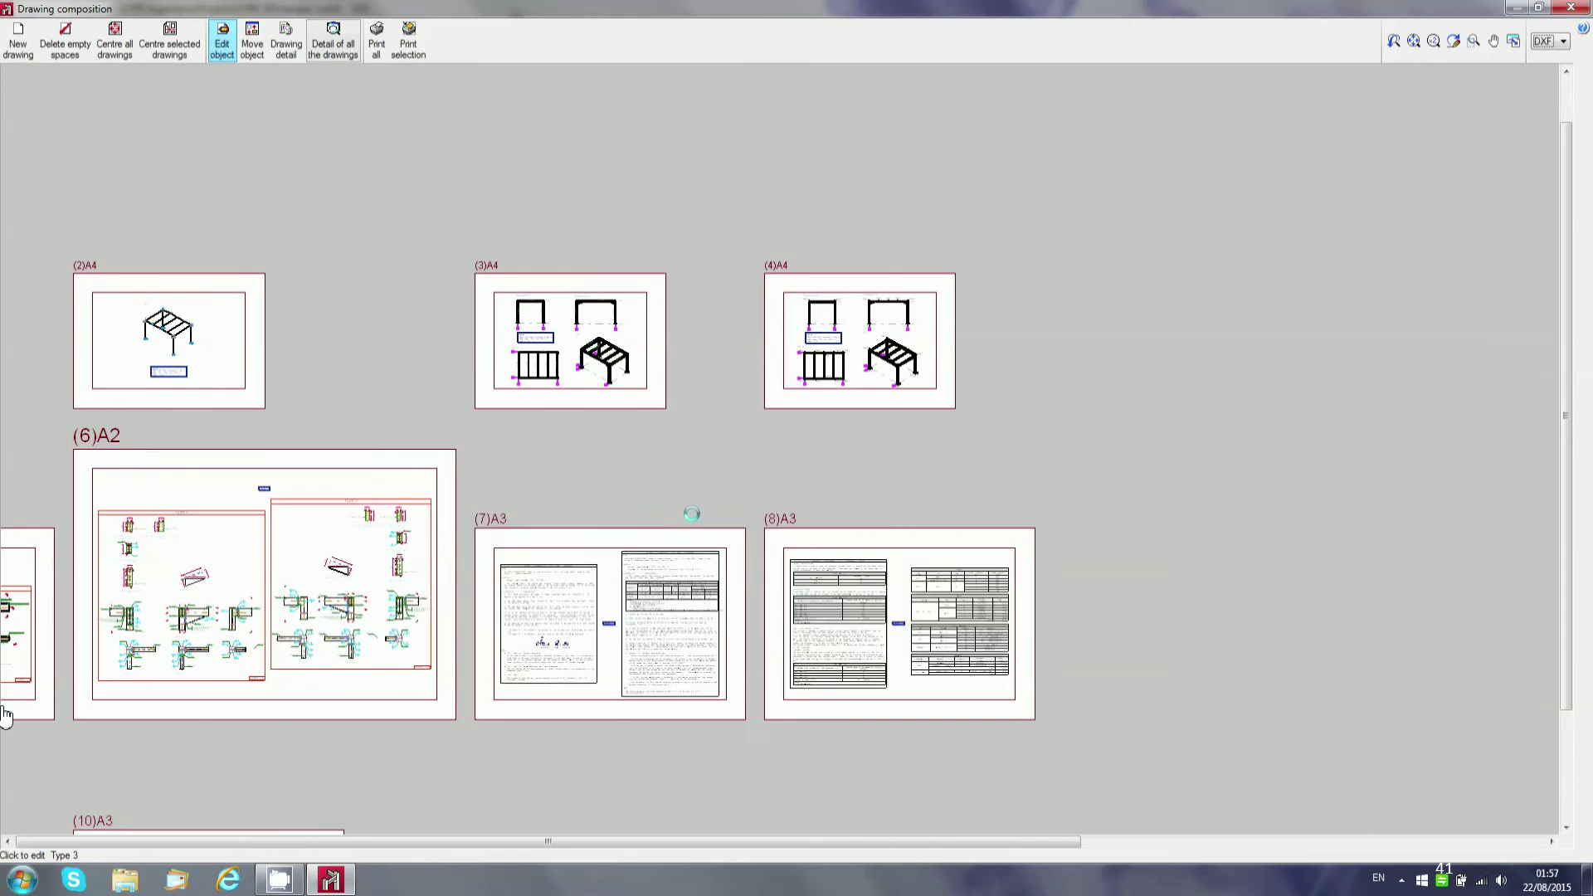
{"action": "scroll", "coordinate": [677, 516], "scroll_direction": "down", "scroll_amount": 3}
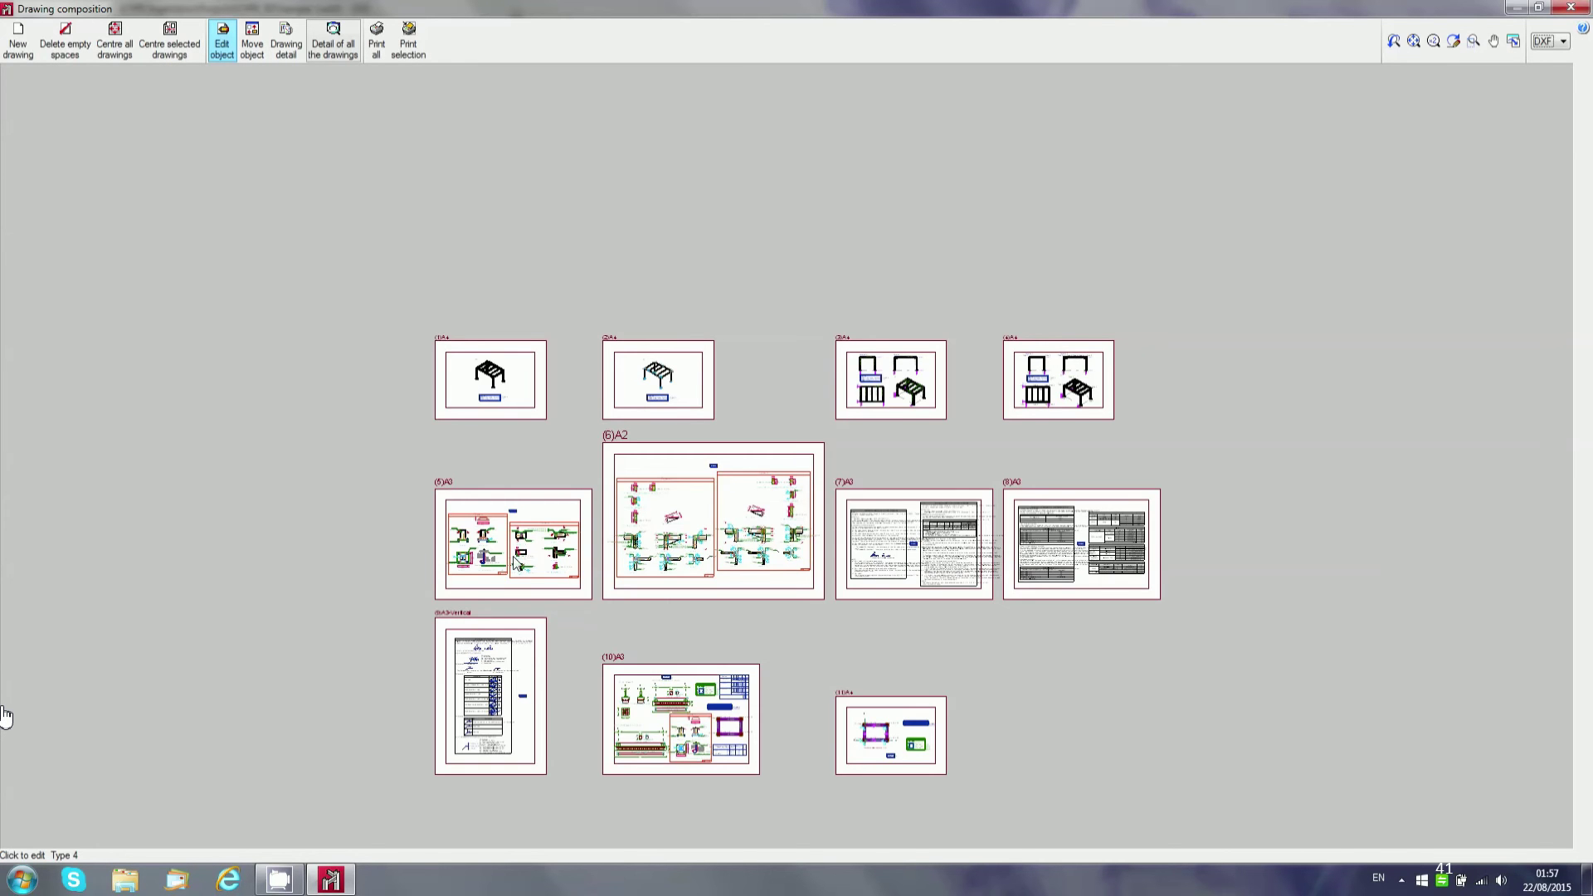
{"action": "scroll", "coordinate": [423, 571], "scroll_direction": "up", "scroll_amount": 1}
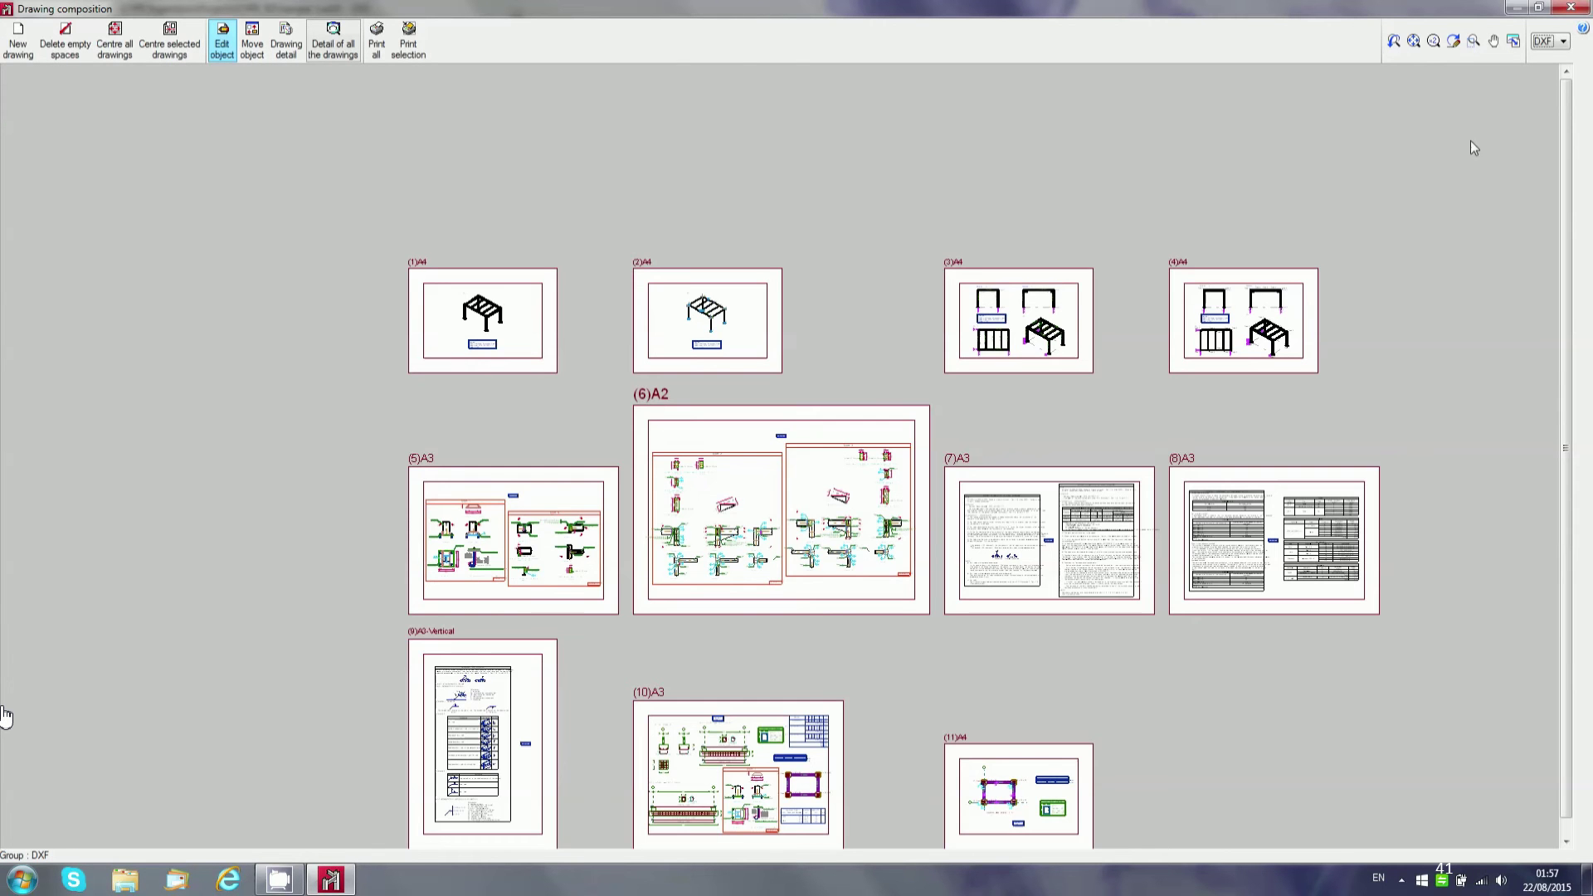
{"action": "left_click", "coordinate": [1474, 41]}
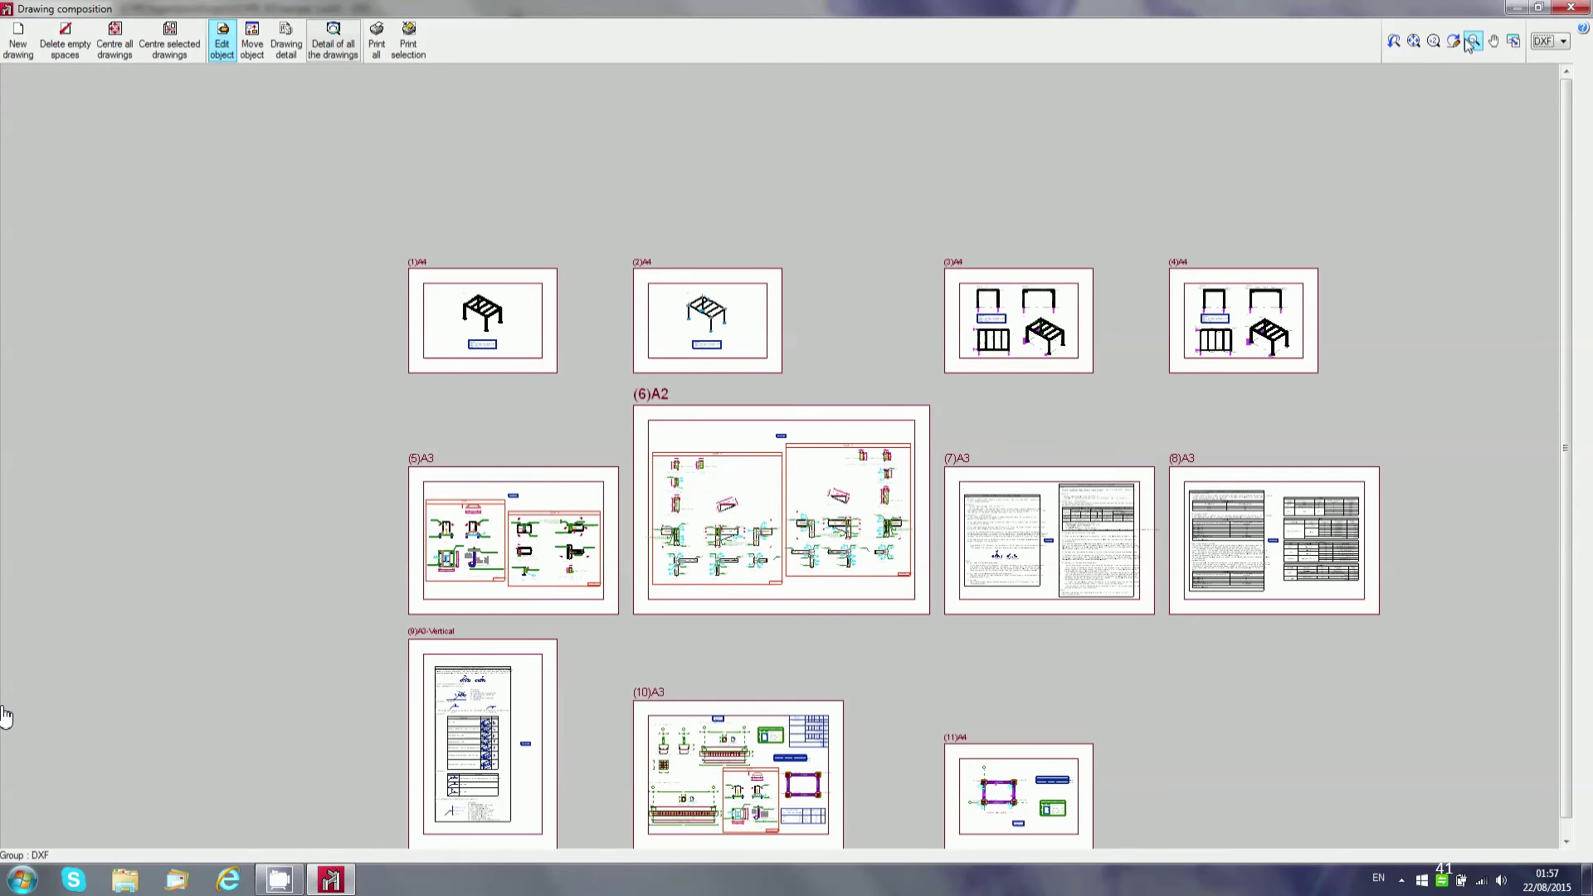
{"action": "left_click", "coordinate": [546, 619]}
{"action": "scroll", "coordinate": [1387, 399], "scroll_direction": "up", "scroll_amount": 1}
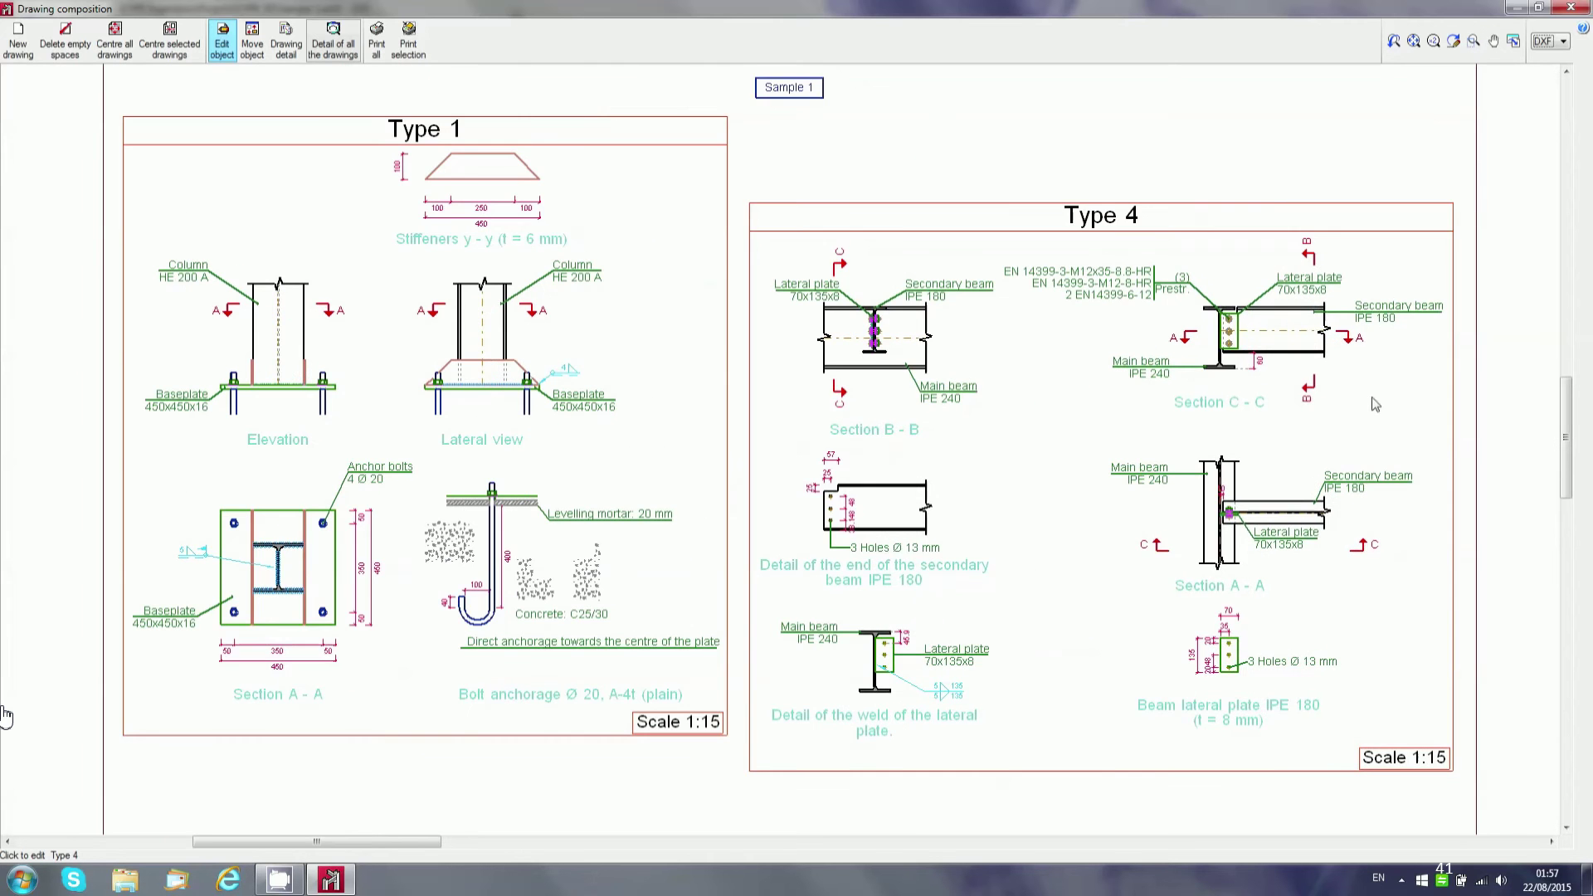
{"action": "scroll", "coordinate": [533, 357], "scroll_direction": "up", "scroll_amount": 1}
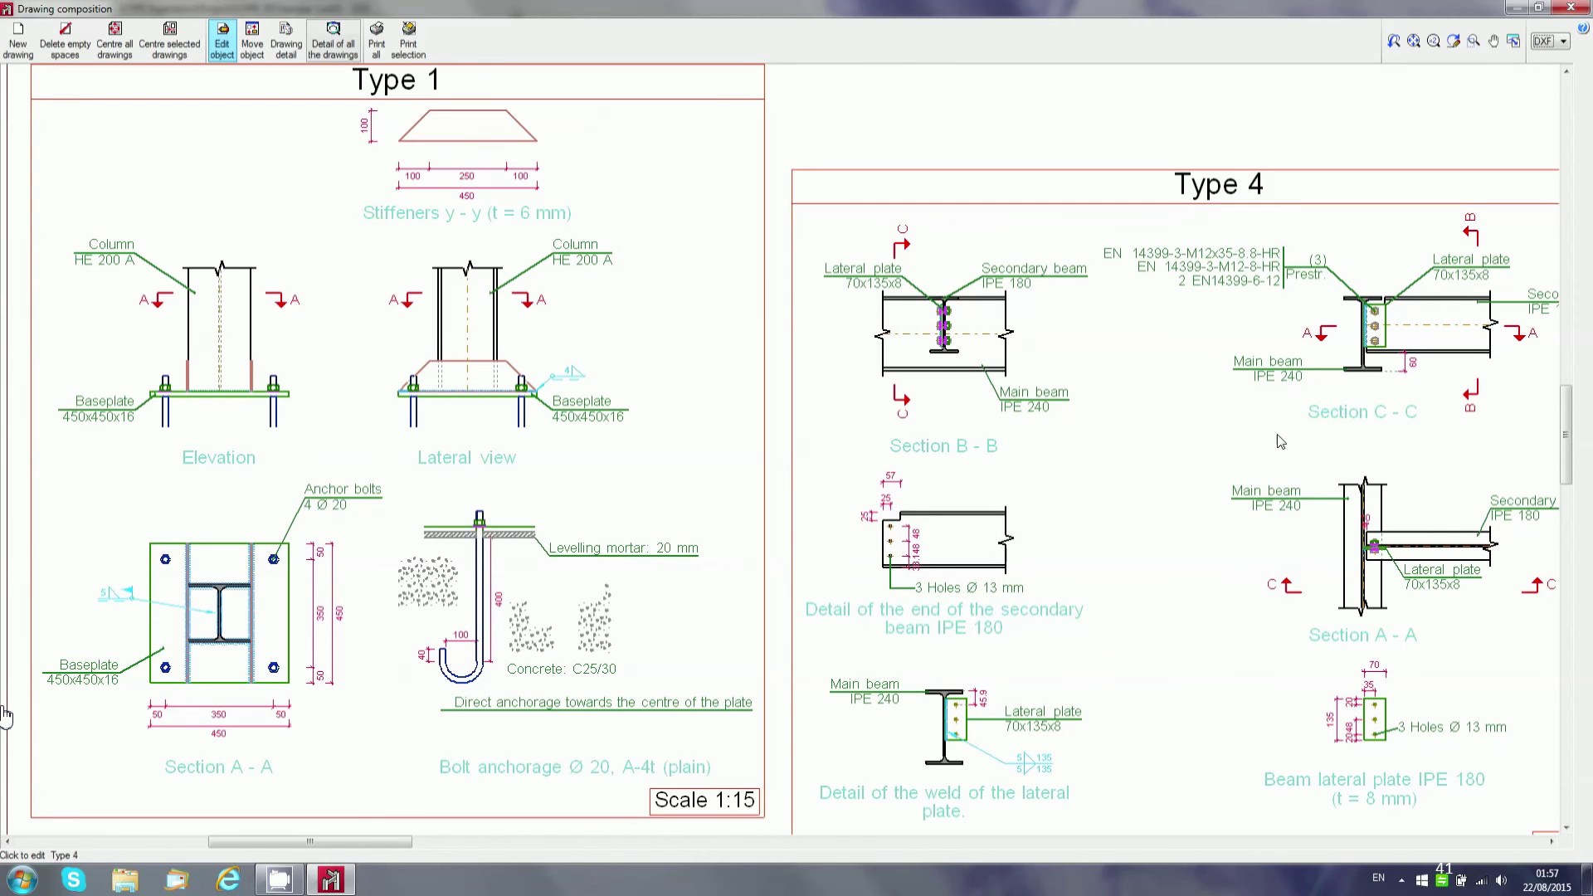
{"action": "left_click", "coordinate": [1179, 489]}
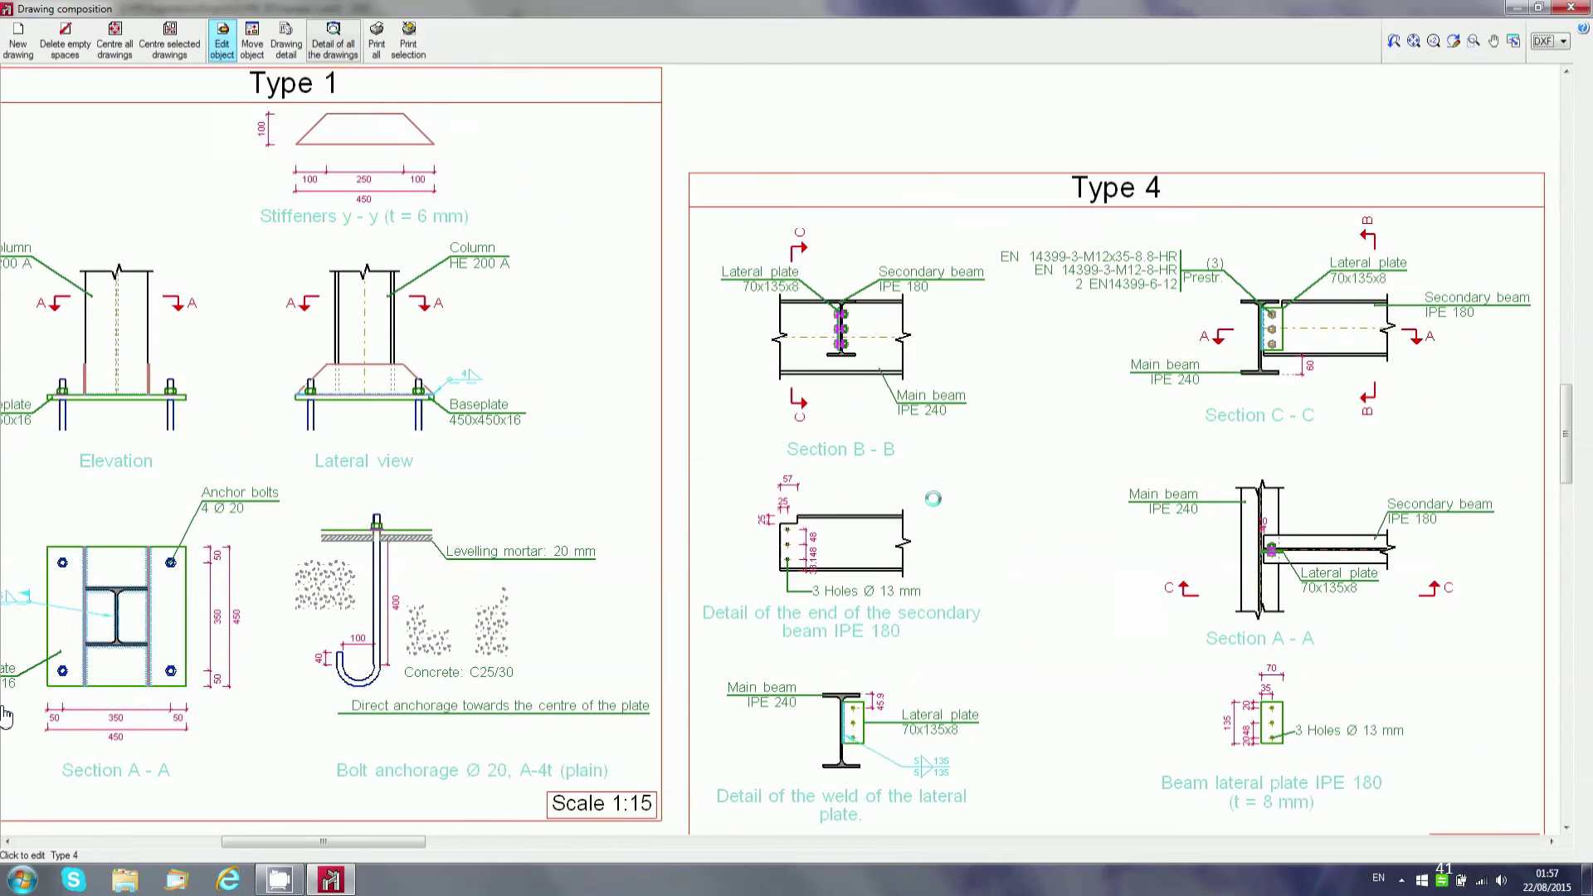
{"action": "scroll", "coordinate": [857, 555], "scroll_direction": "up", "scroll_amount": 1}
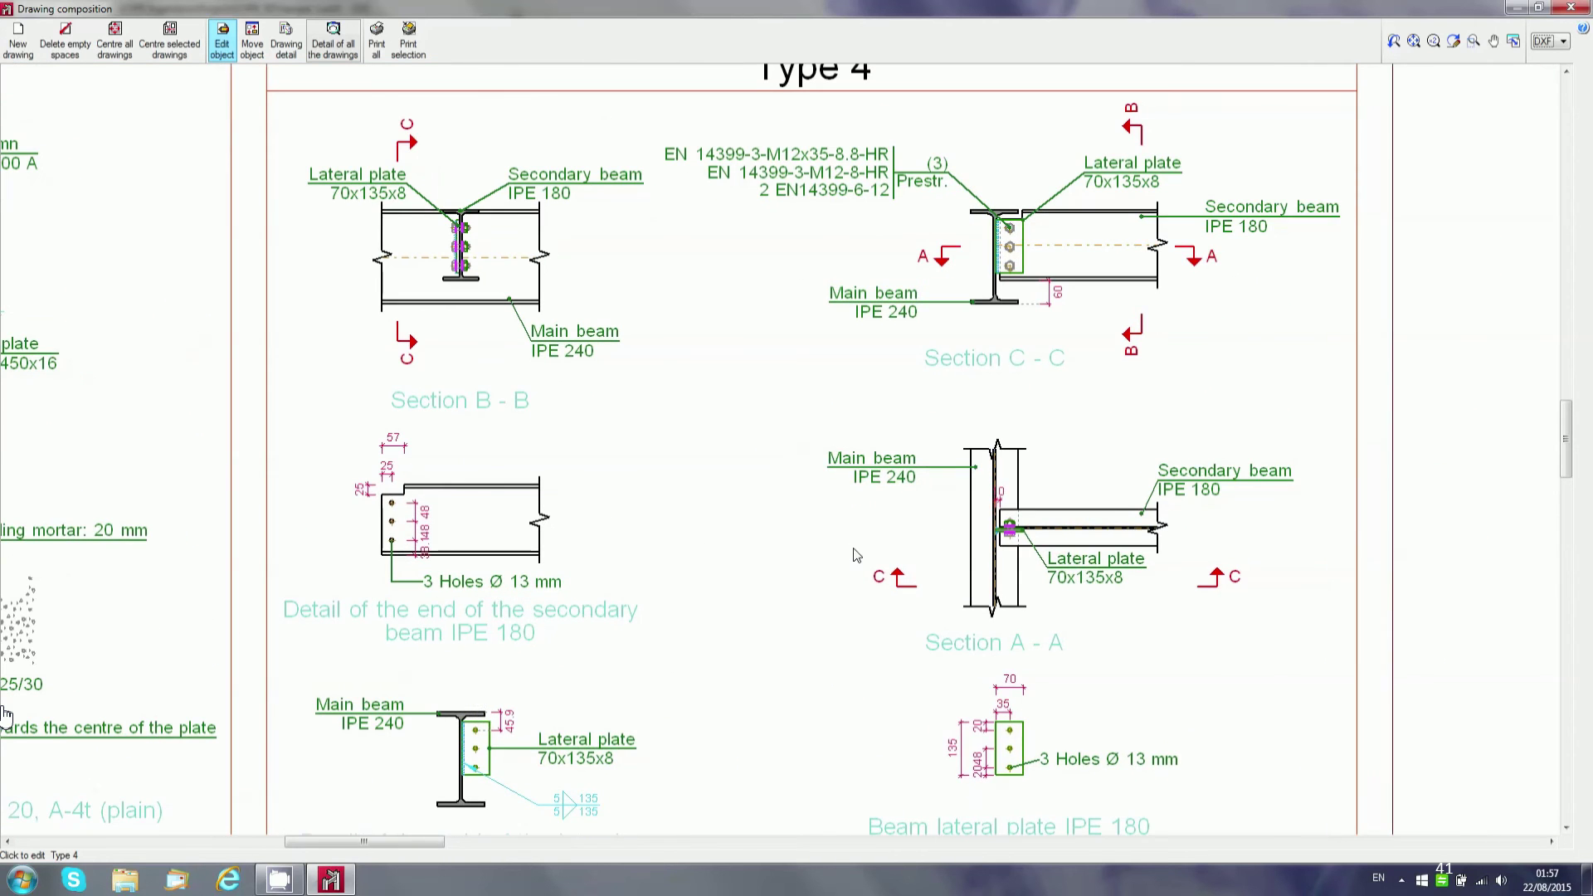
- Examine the fastening procedures of prestressed bolts and the weld, plate and bolt takeoff tables on sheet 8
{"action": "left_click", "coordinate": [1289, 483]}
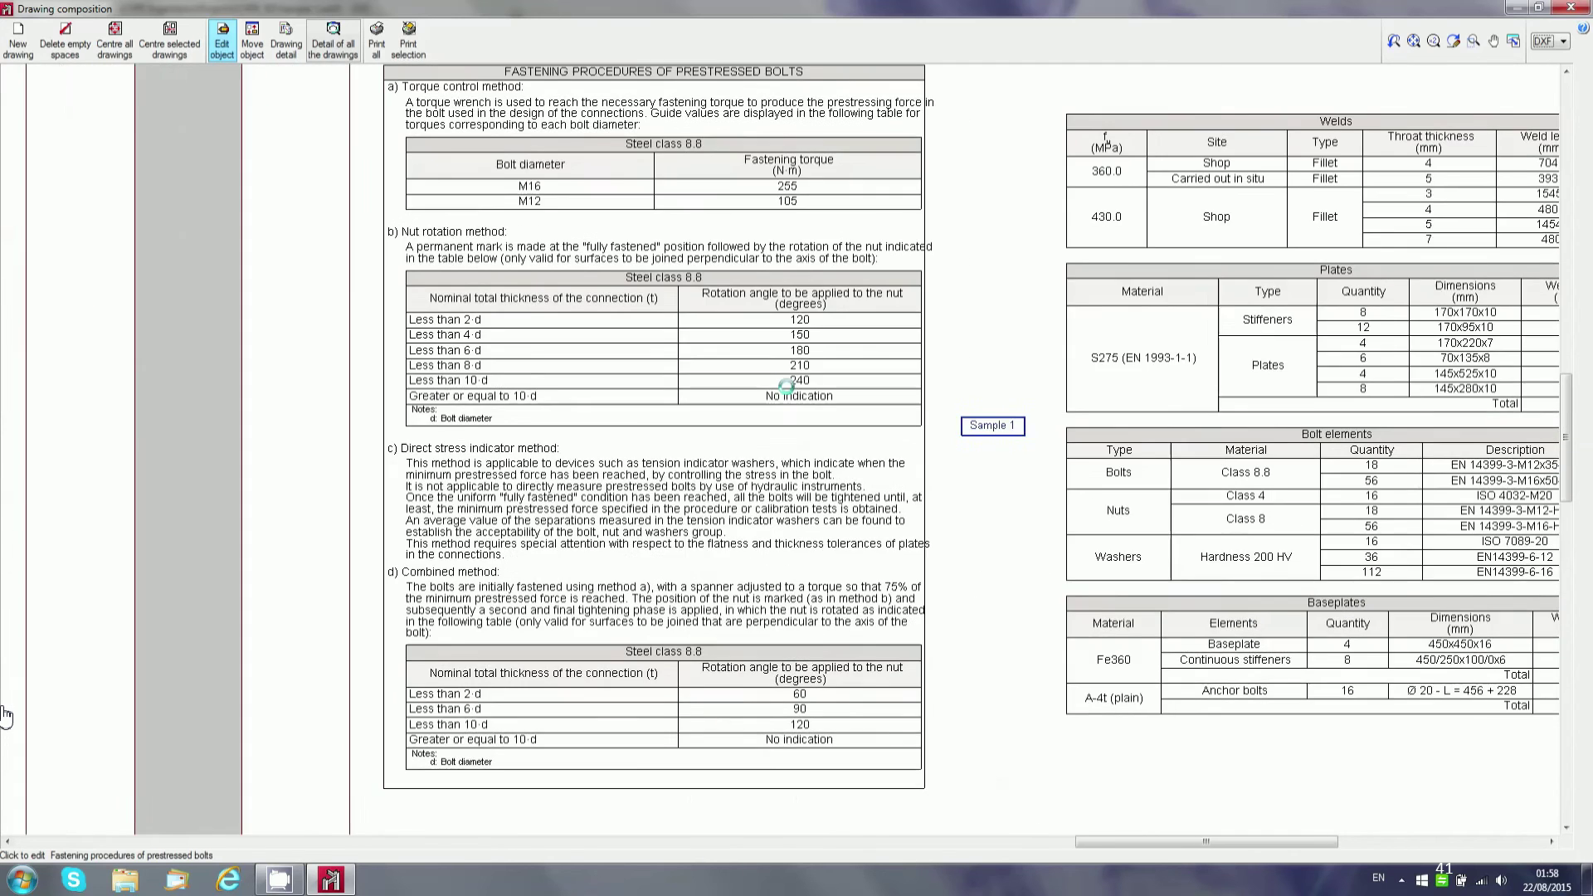
{"action": "scroll", "coordinate": [913, 208], "scroll_direction": "up", "scroll_amount": 1}
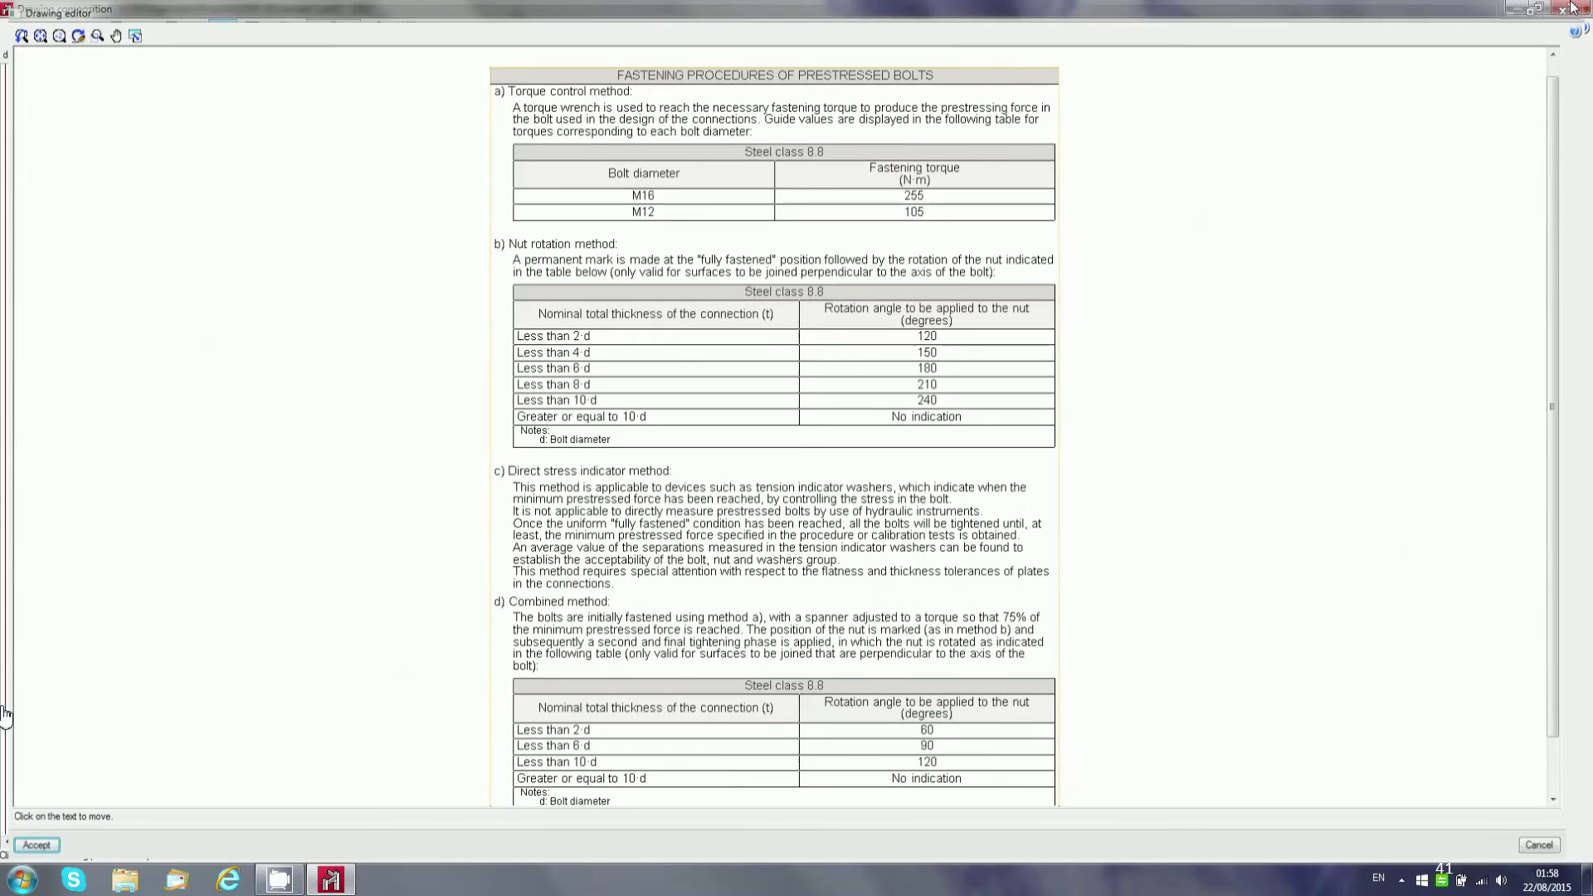
{"action": "key", "text": "Return"}
- Examine the weld representation method and the reference and symbol table on sheet 9
{"action": "scroll", "coordinate": [960, 437], "scroll_direction": "down", "scroll_amount": 5}
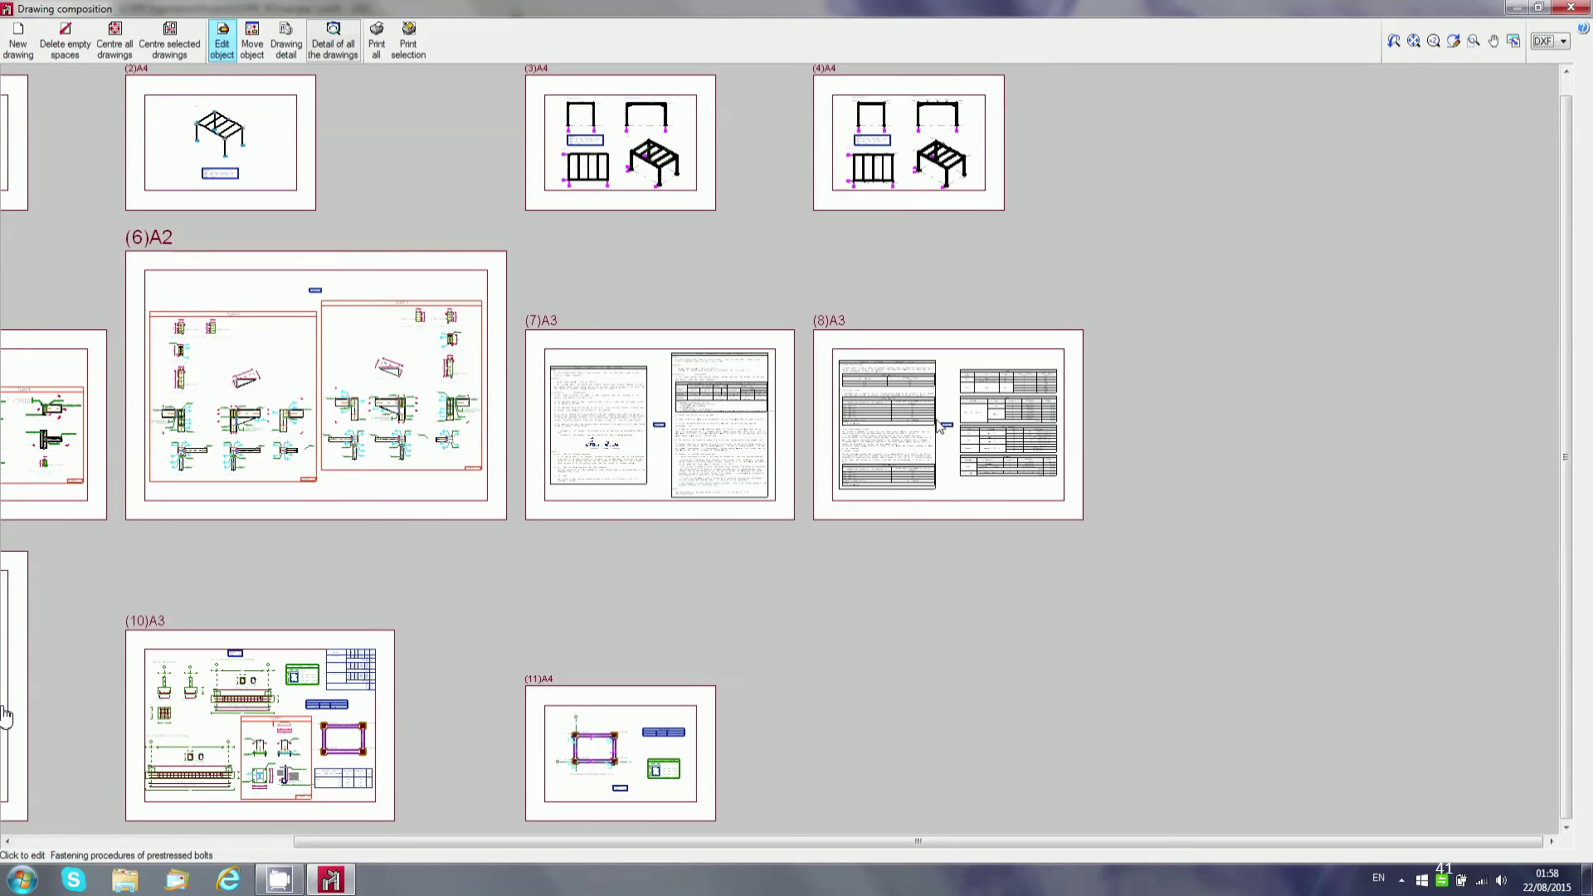
{"action": "left_click", "coordinate": [1474, 41]}
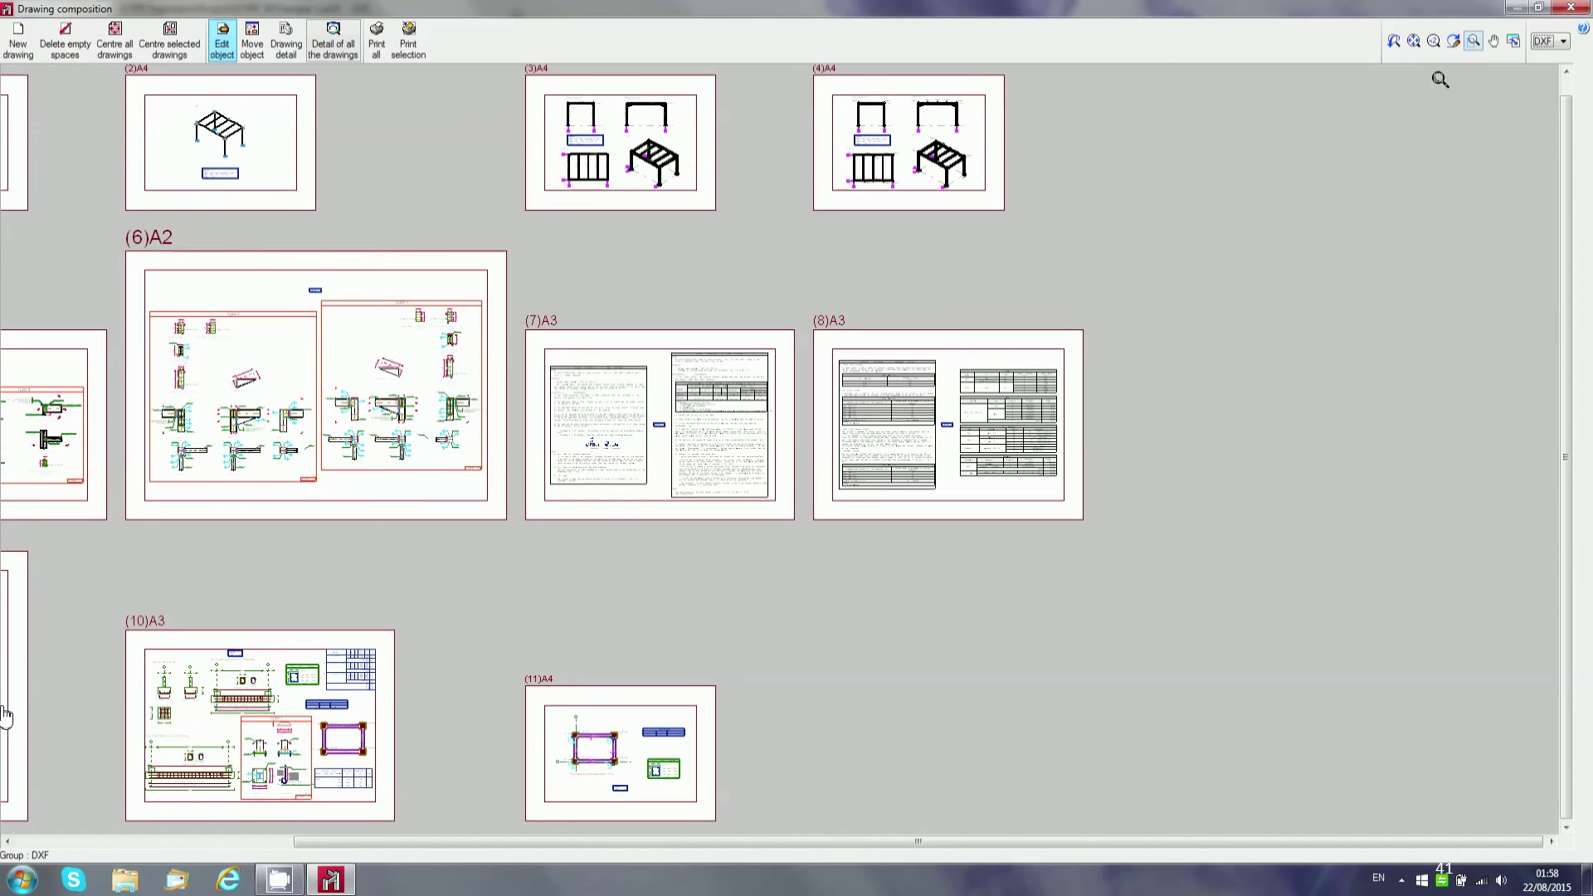
{"action": "scroll", "coordinate": [1423, 133], "scroll_direction": "down", "scroll_amount": 3}
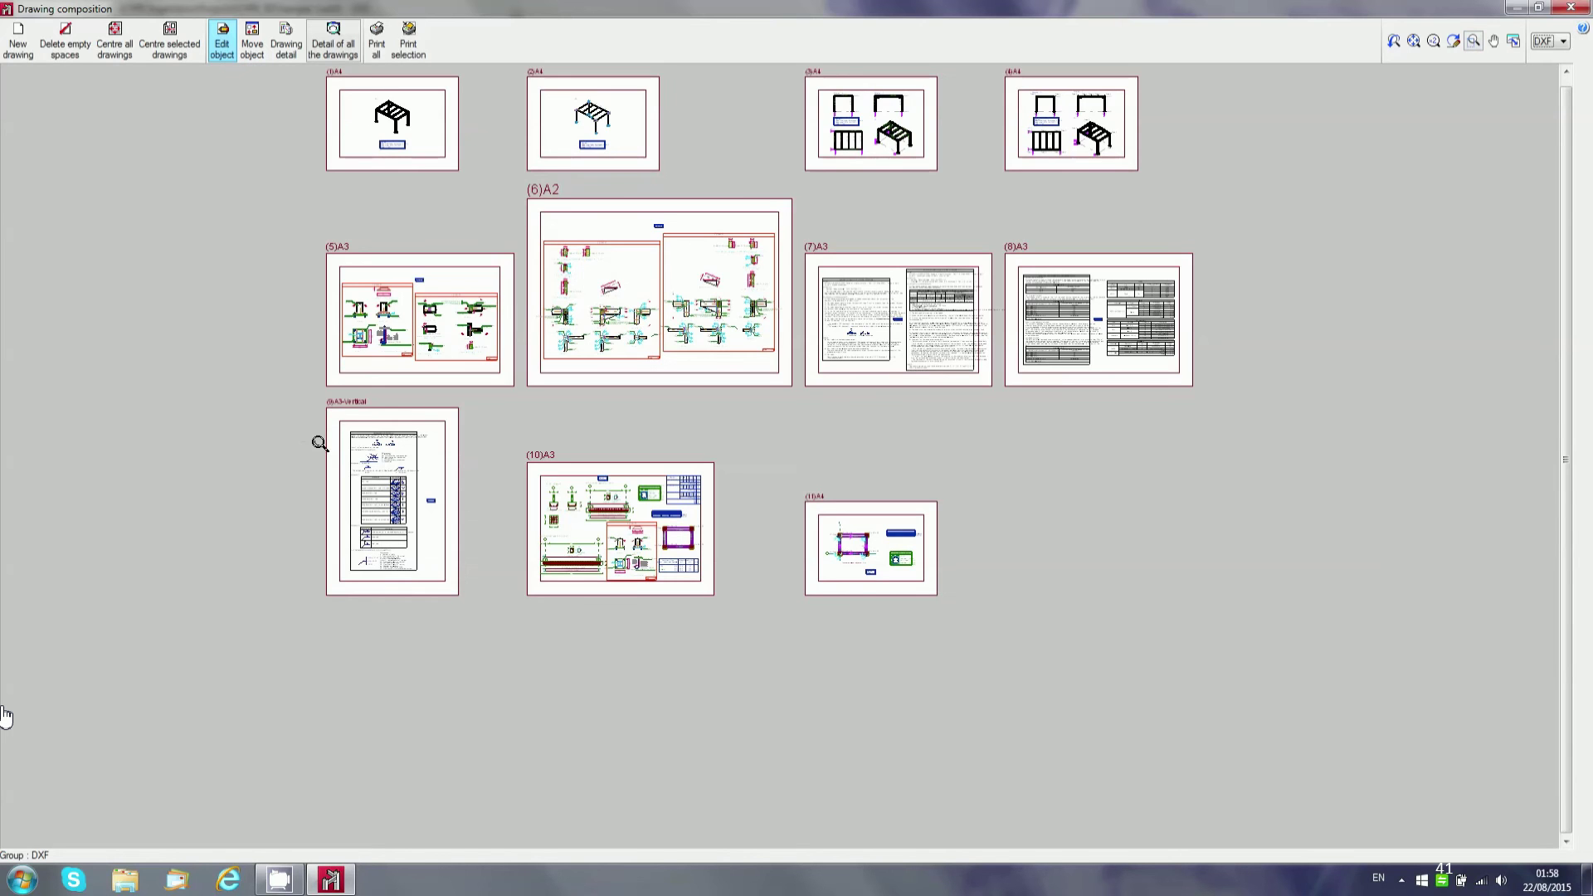
{"action": "left_click_drag", "start_coordinate": [340, 423], "coordinate": [392, 555]}
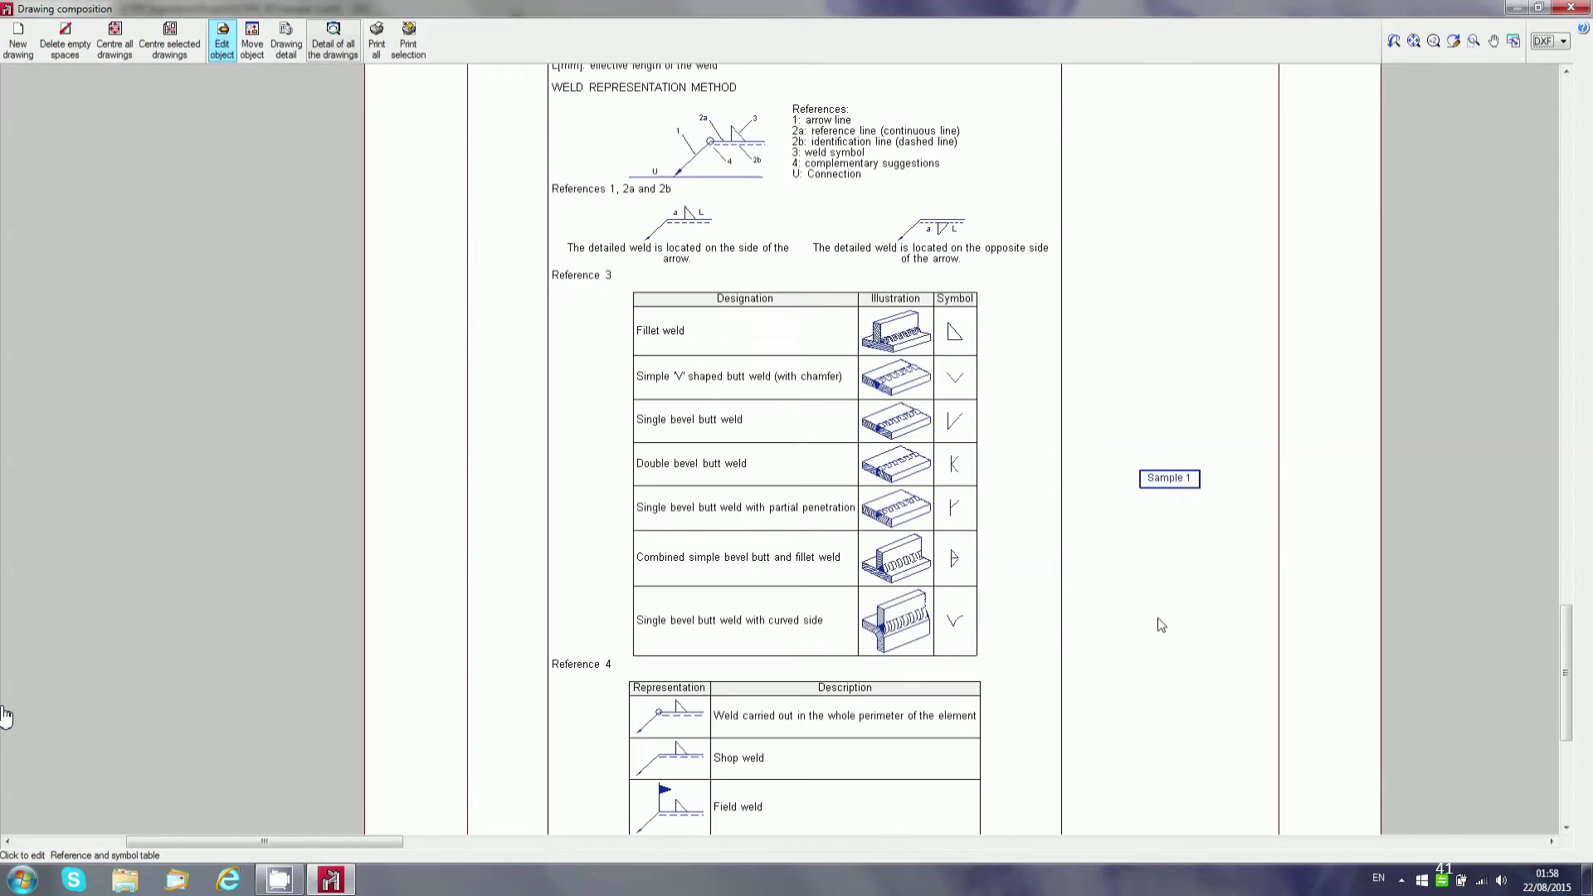
- Examine the Reference 3 table of weld designations, illustrations and symbols on sheet 9
{"action": "scroll", "coordinate": [1064, 486], "scroll_direction": "up", "scroll_amount": 3}
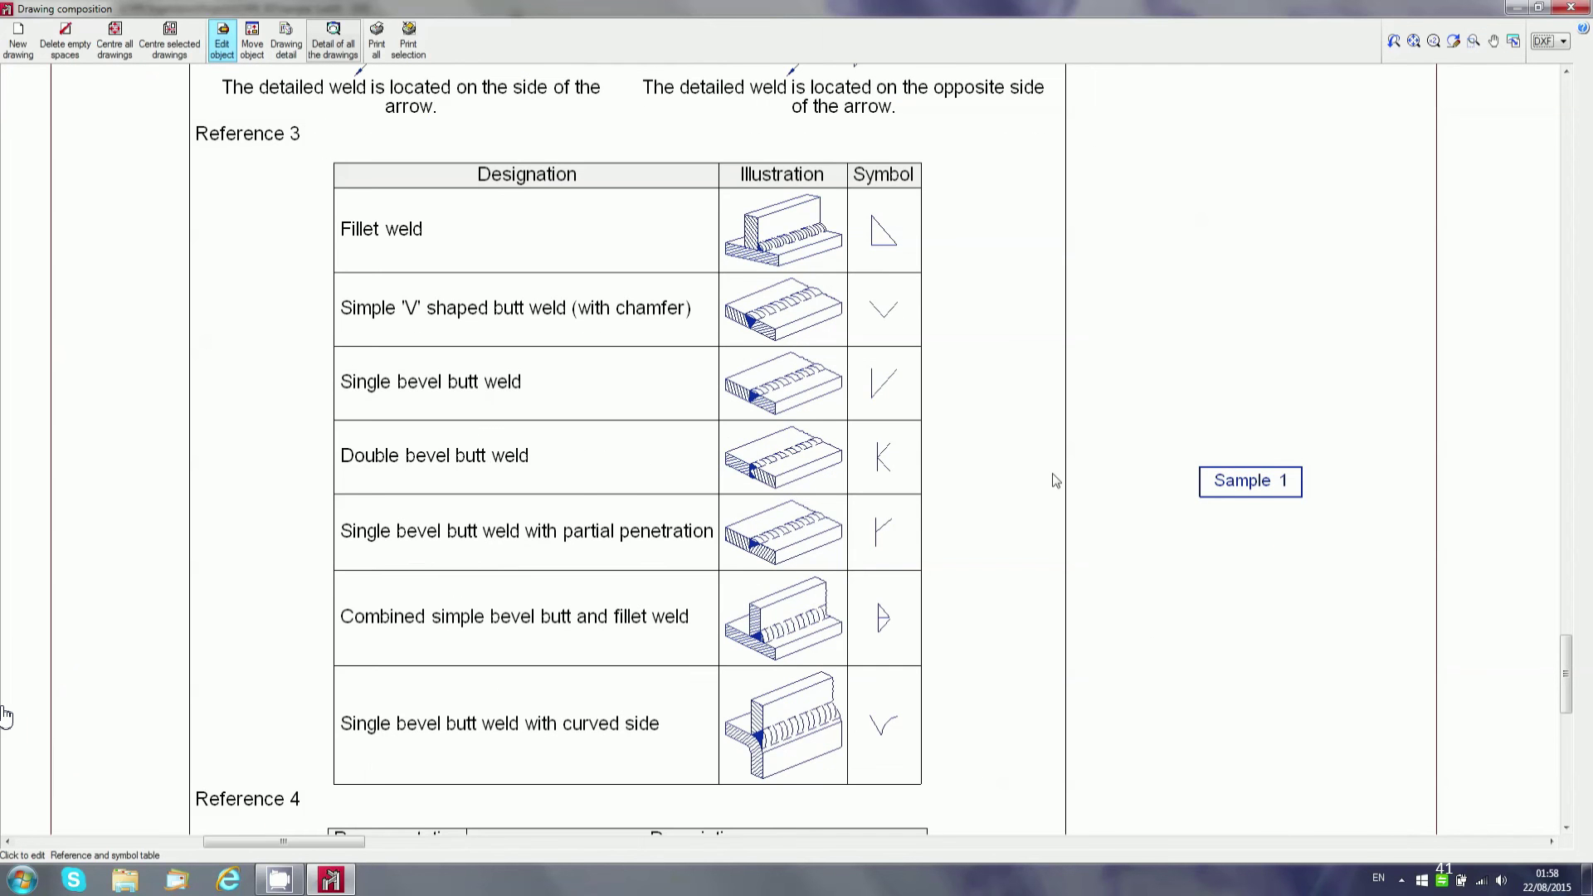
{"action": "scroll", "coordinate": [1027, 420], "scroll_direction": "down", "scroll_amount": 5}
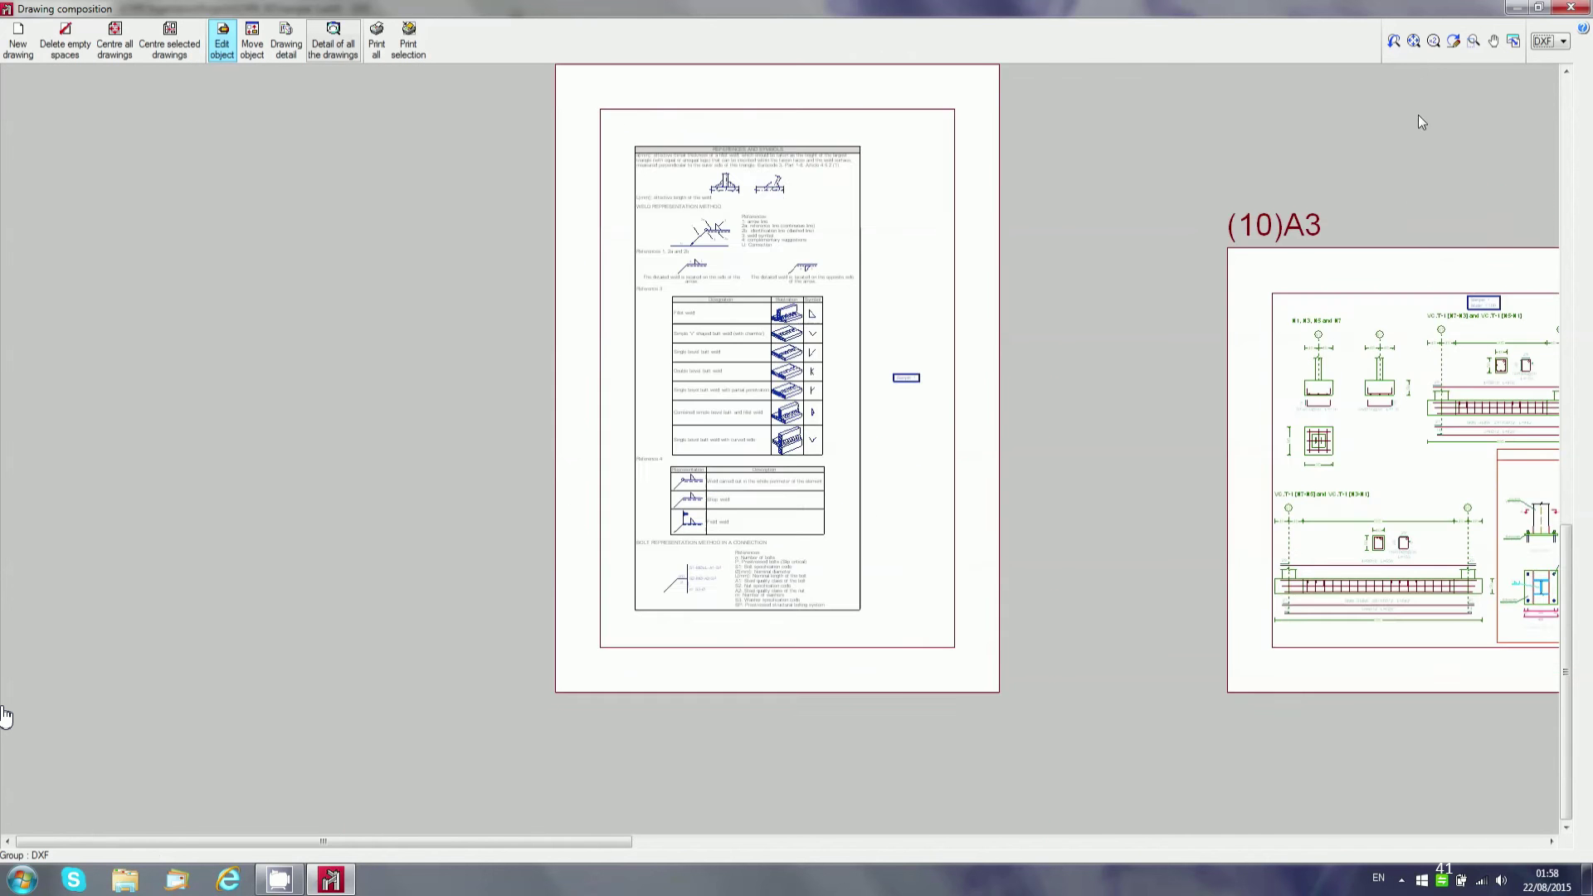
- Examine the footing and strap beam reinforcement details and the Type 1 baseplate detail on sheet 10
{"action": "left_click", "coordinate": [1475, 41]}
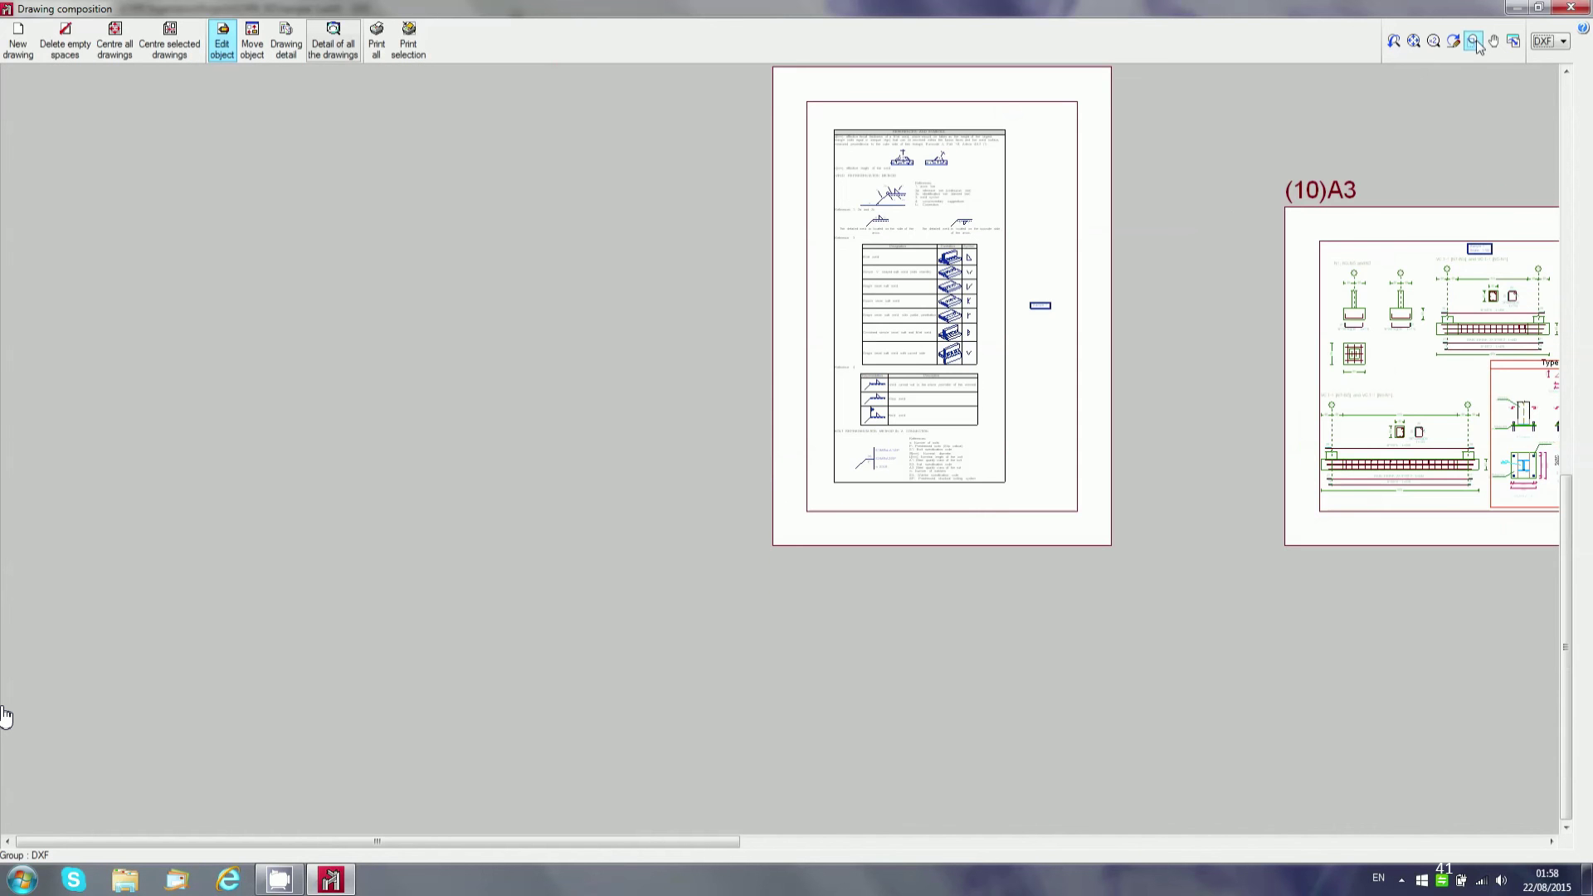
{"action": "left_click_drag", "start_coordinate": [1409, 137], "coordinate": [1138, 266]}
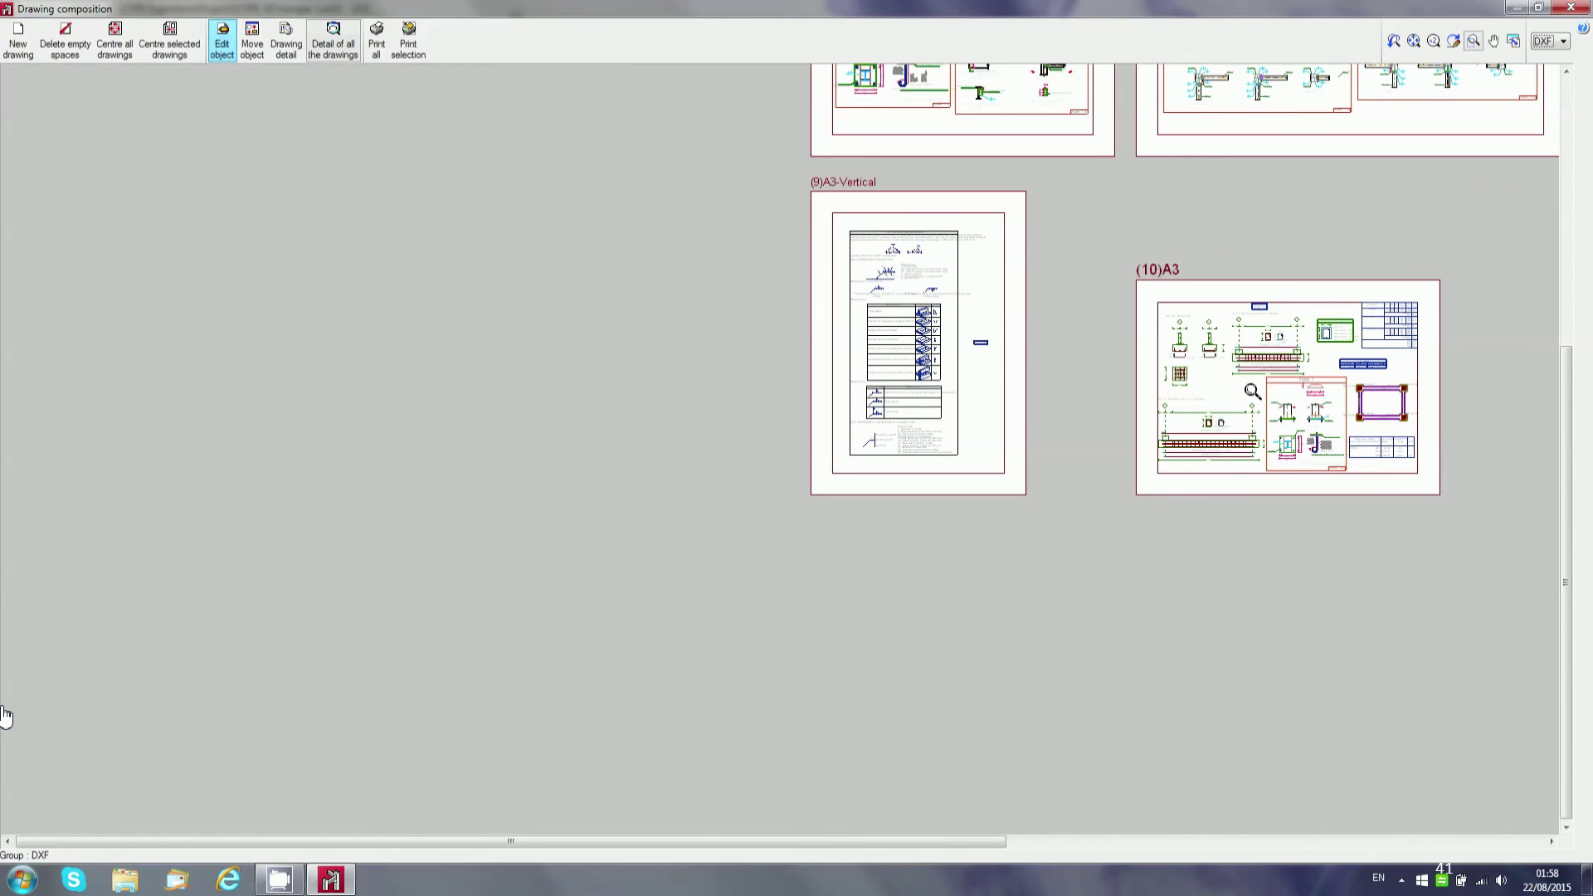
{"action": "left_click_drag", "start_coordinate": [1252, 391], "coordinate": [1379, 485]}
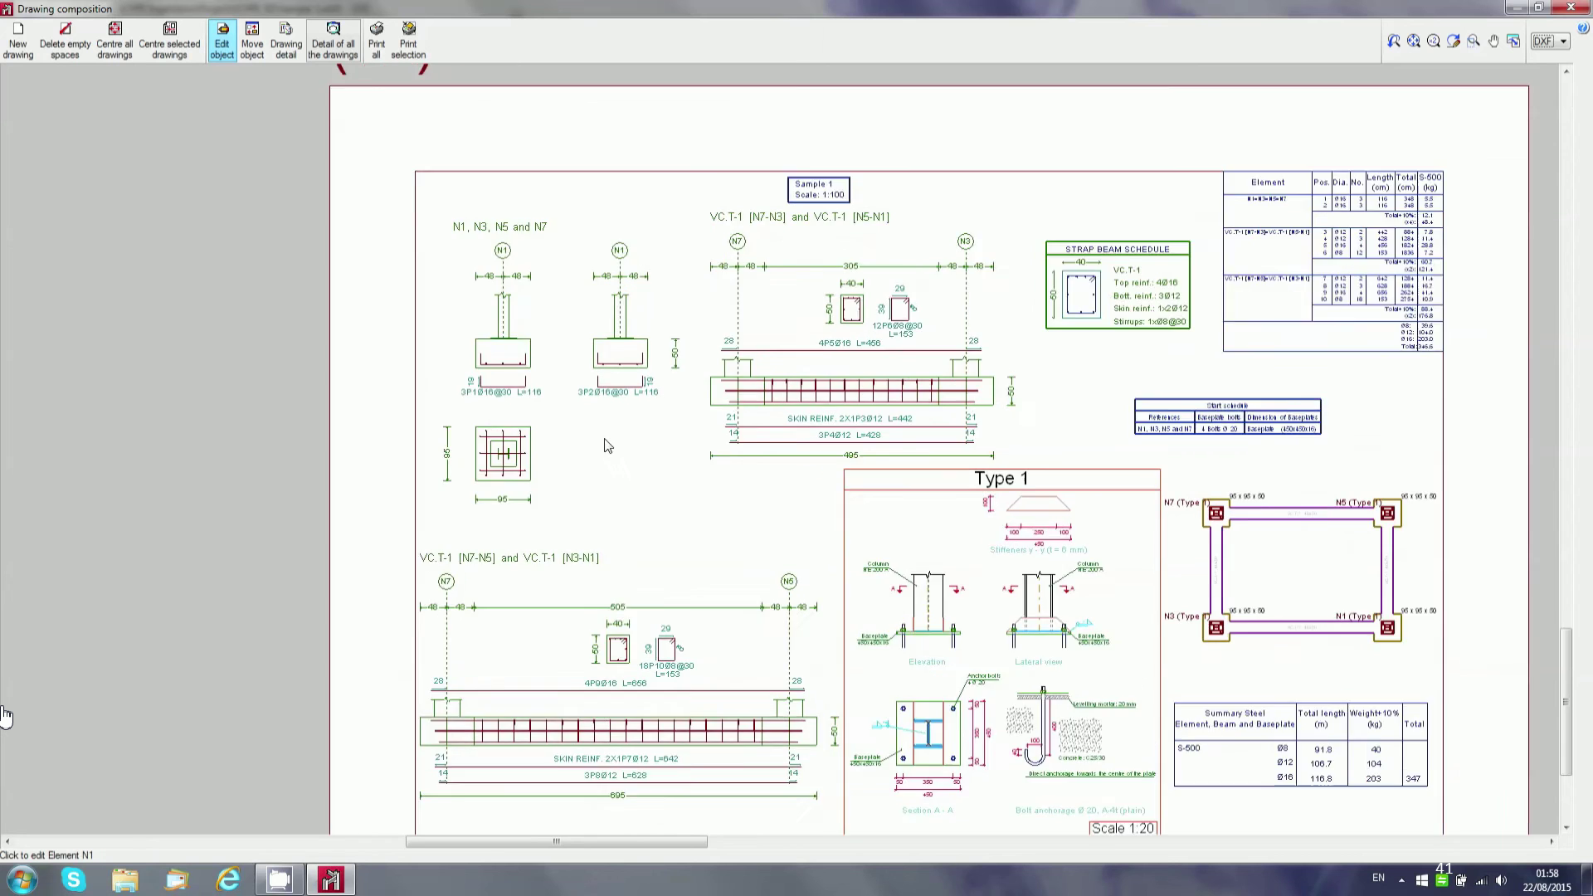
{"action": "scroll", "coordinate": [799, 526], "scroll_direction": "up", "scroll_amount": 1}
{"action": "scroll", "coordinate": [1000, 618], "scroll_direction": "down", "scroll_amount": 3}
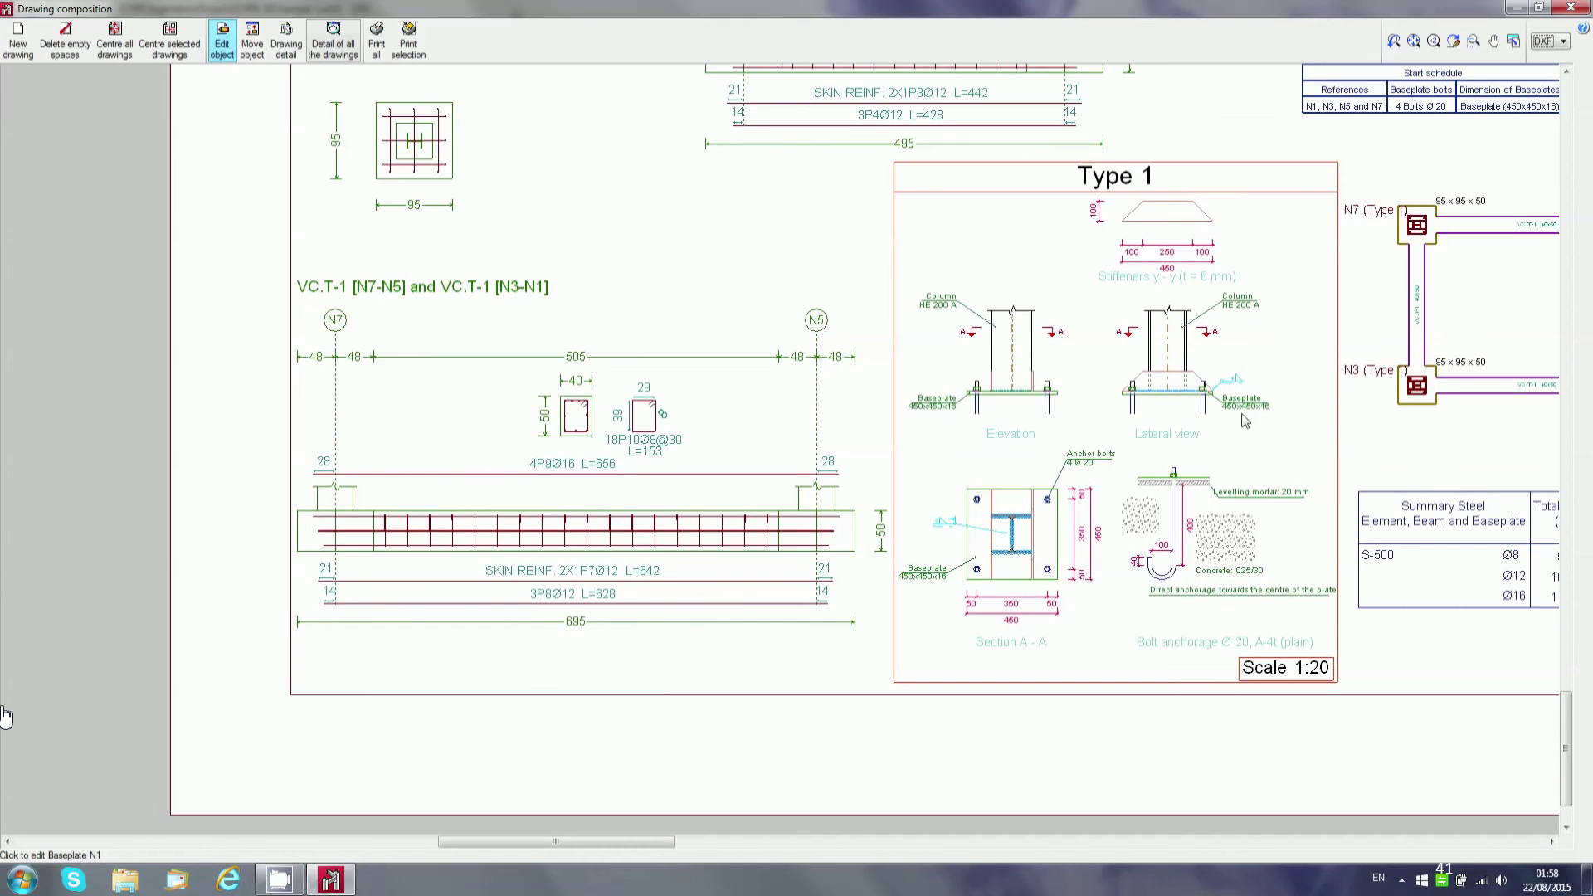
{"action": "scroll", "coordinate": [695, 546], "scroll_direction": "up", "scroll_amount": 1}
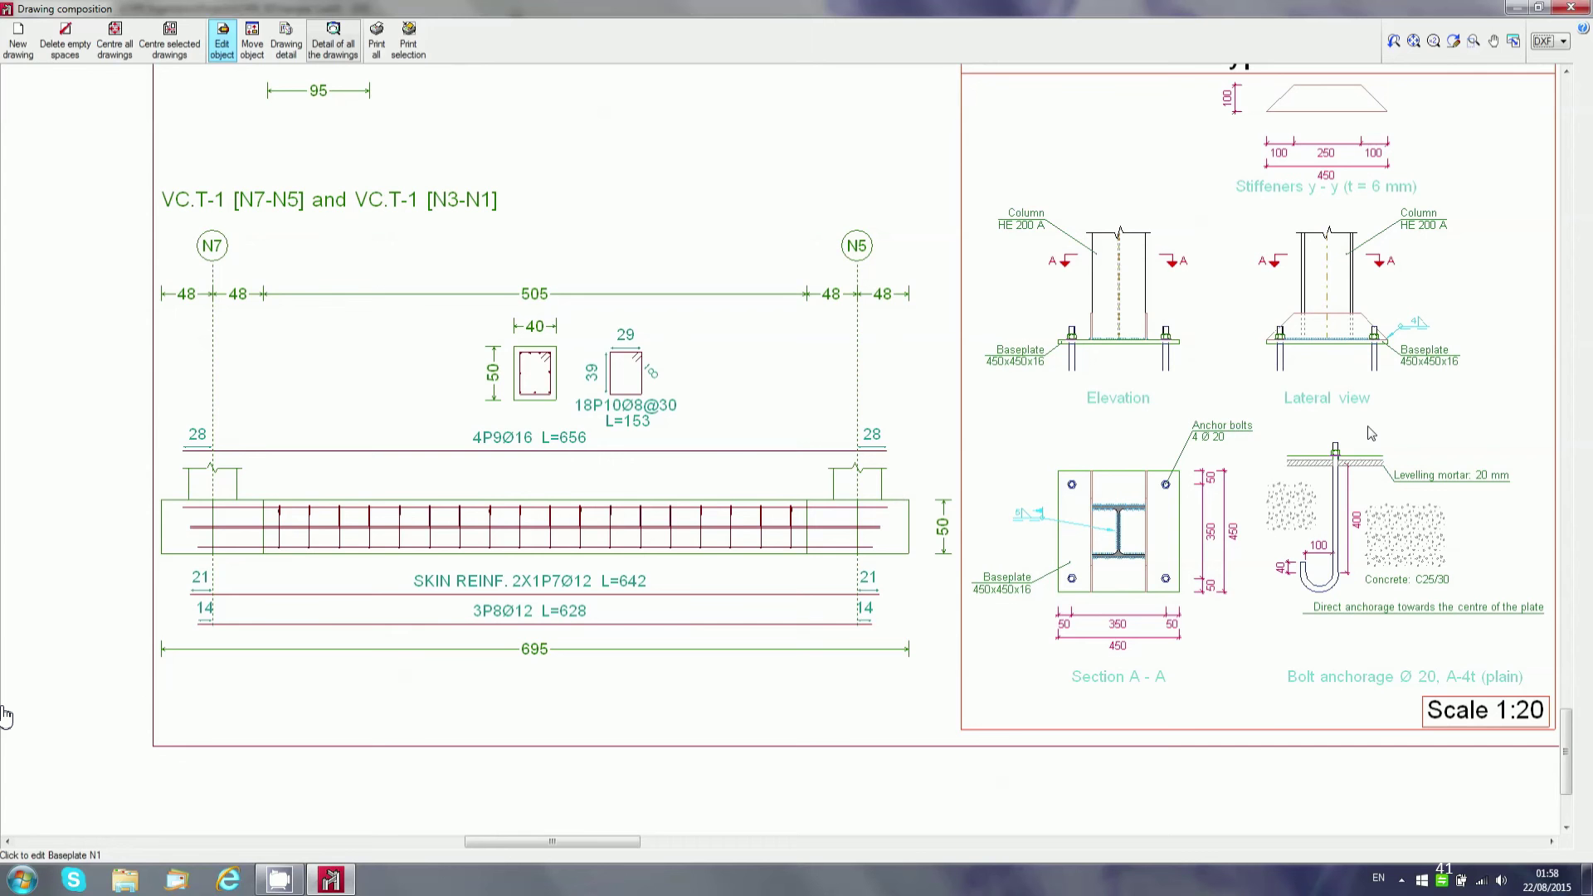
{"action": "middle_click_drag", "start_coordinate": [1371, 433], "coordinate": [1060, 455]}
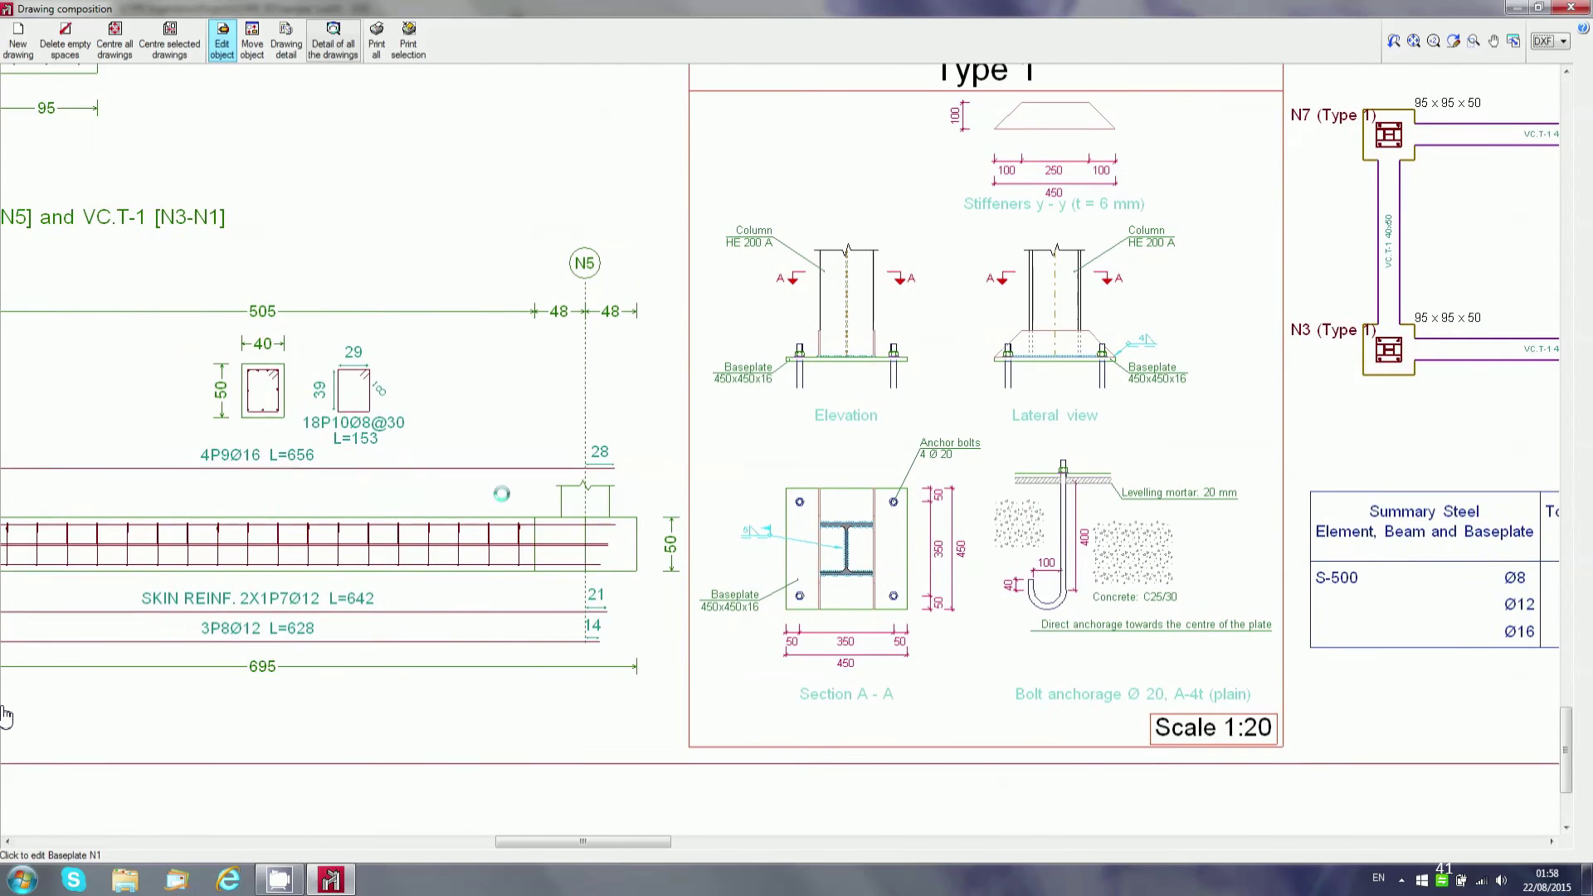
- Examine the foundation plan and the steel summary table on sheet 10
{"action": "middle_click_drag", "start_coordinate": [1394, 452], "coordinate": [1085, 473]}
{"action": "scroll", "coordinate": [726, 373], "scroll_direction": "up", "scroll_amount": 1}
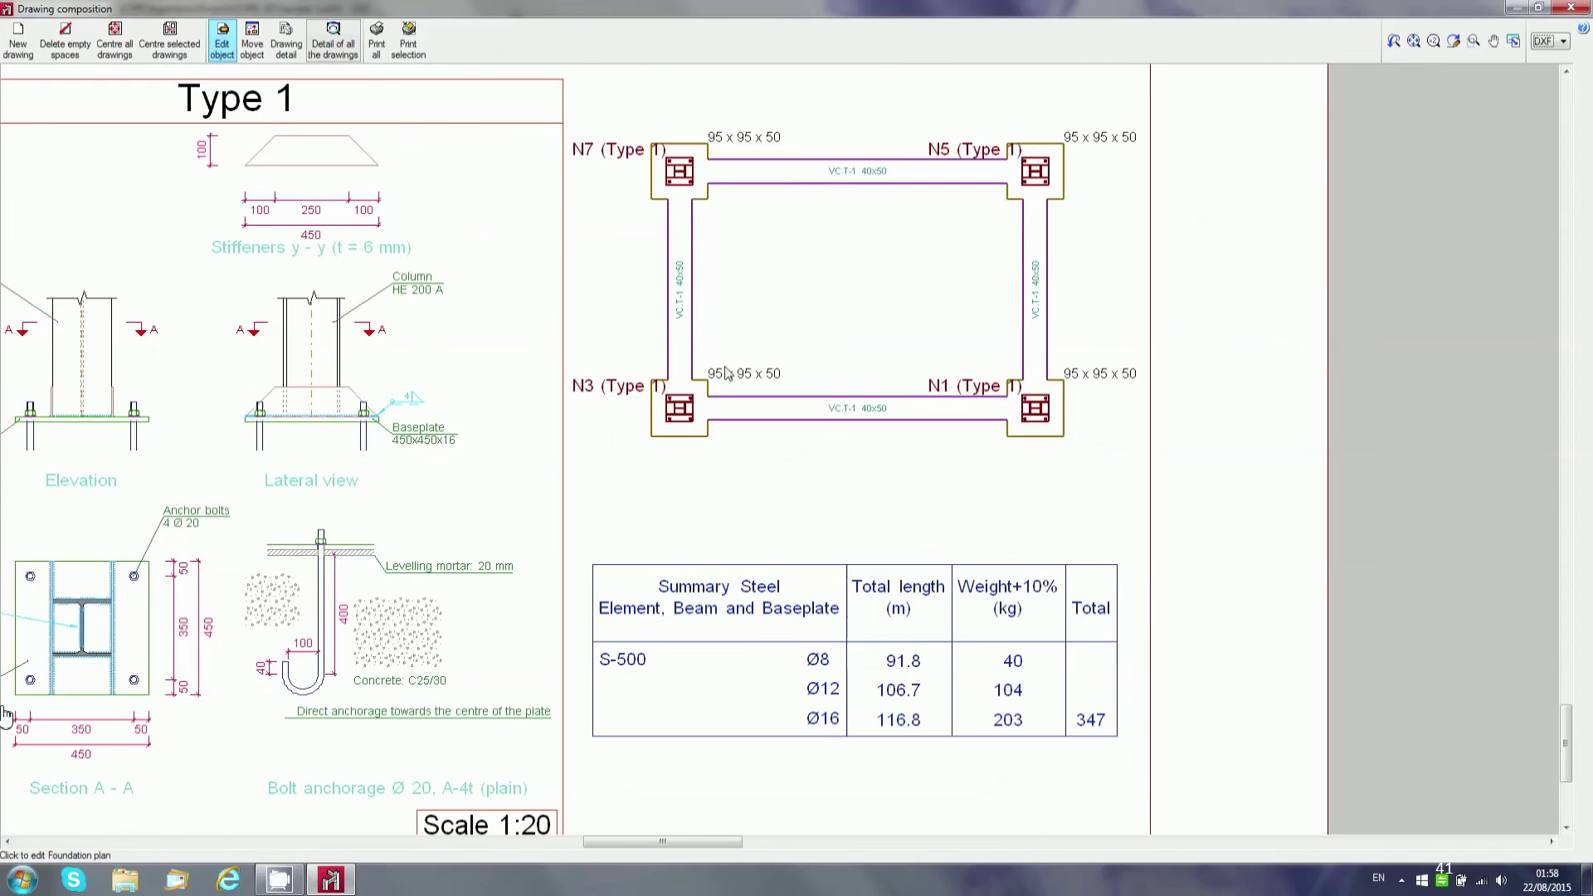
{"action": "scroll", "coordinate": [726, 369], "scroll_direction": "up", "scroll_amount": 1}
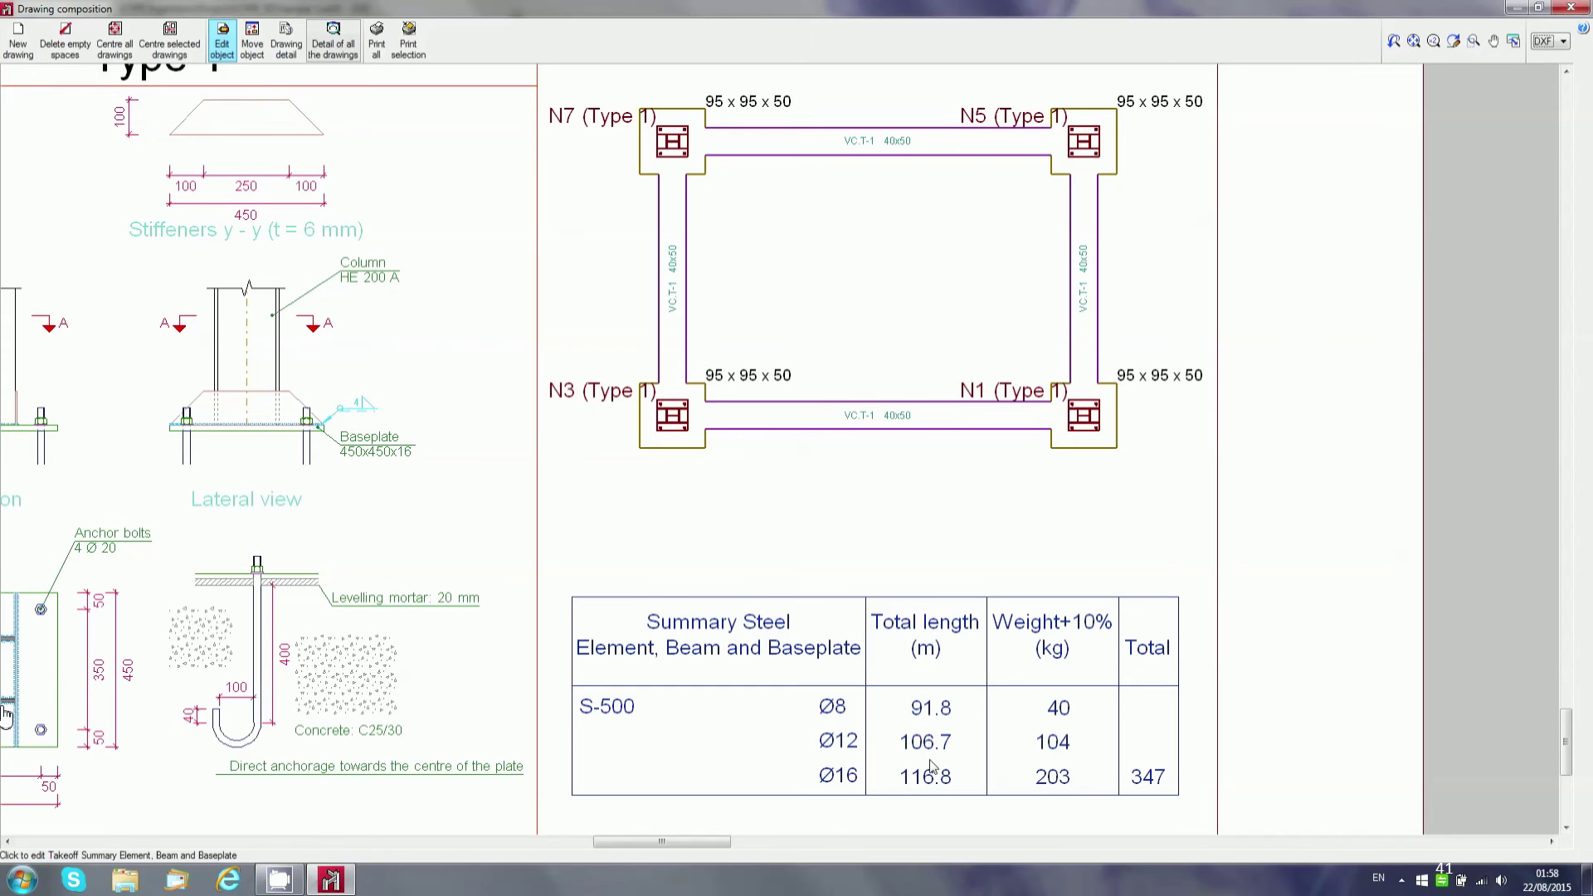
{"action": "scroll", "coordinate": [927, 591], "scroll_direction": "down", "scroll_amount": 3}
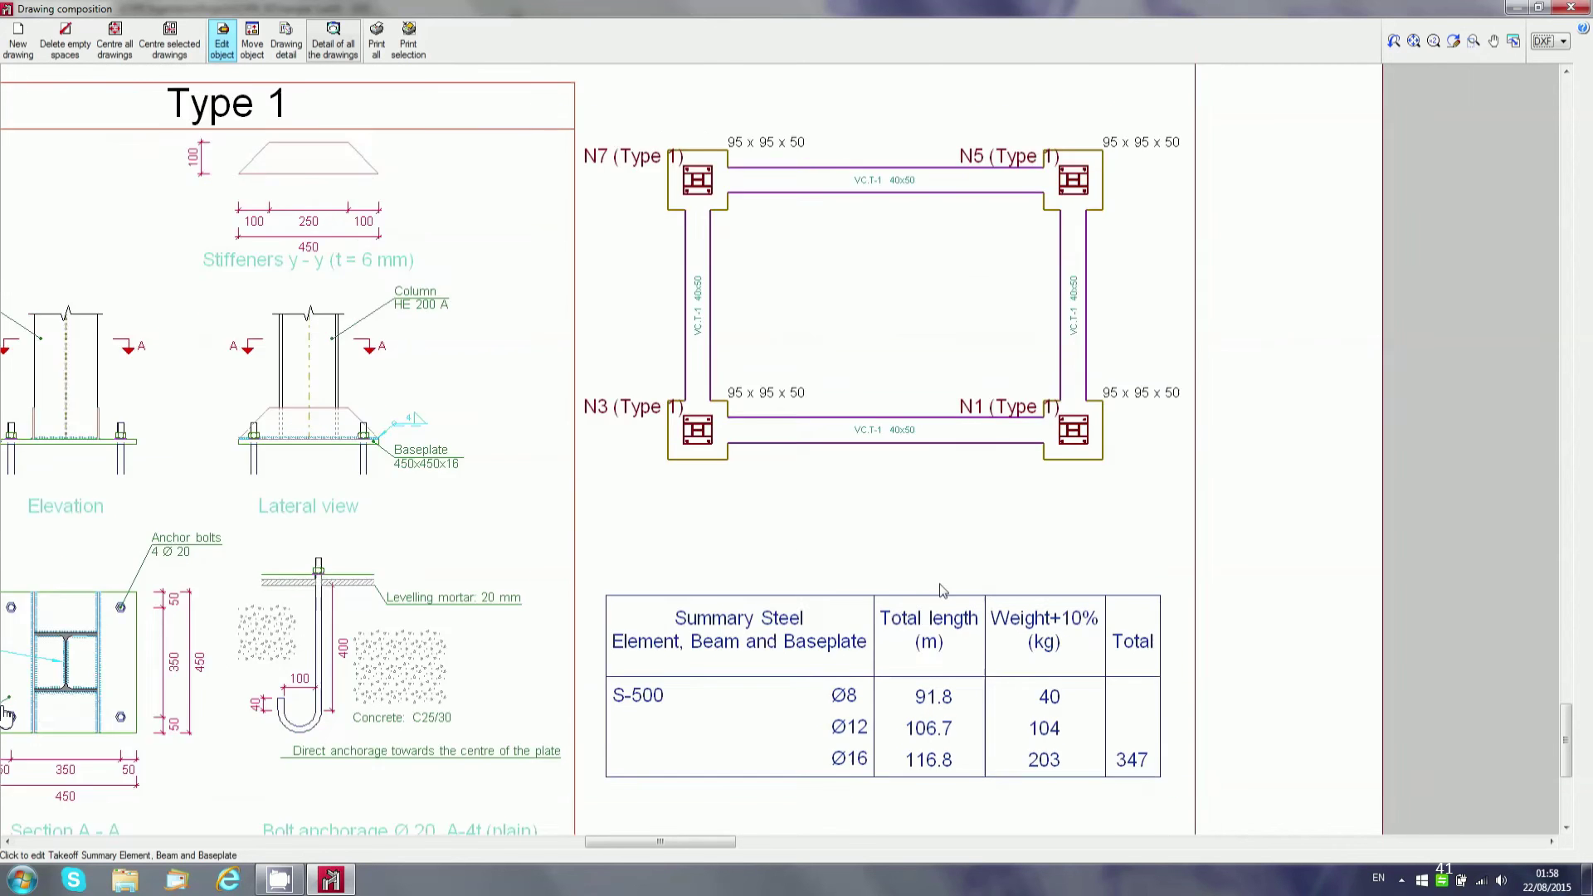
{"action": "scroll", "coordinate": [927, 591], "scroll_direction": "down", "scroll_amount": 2}
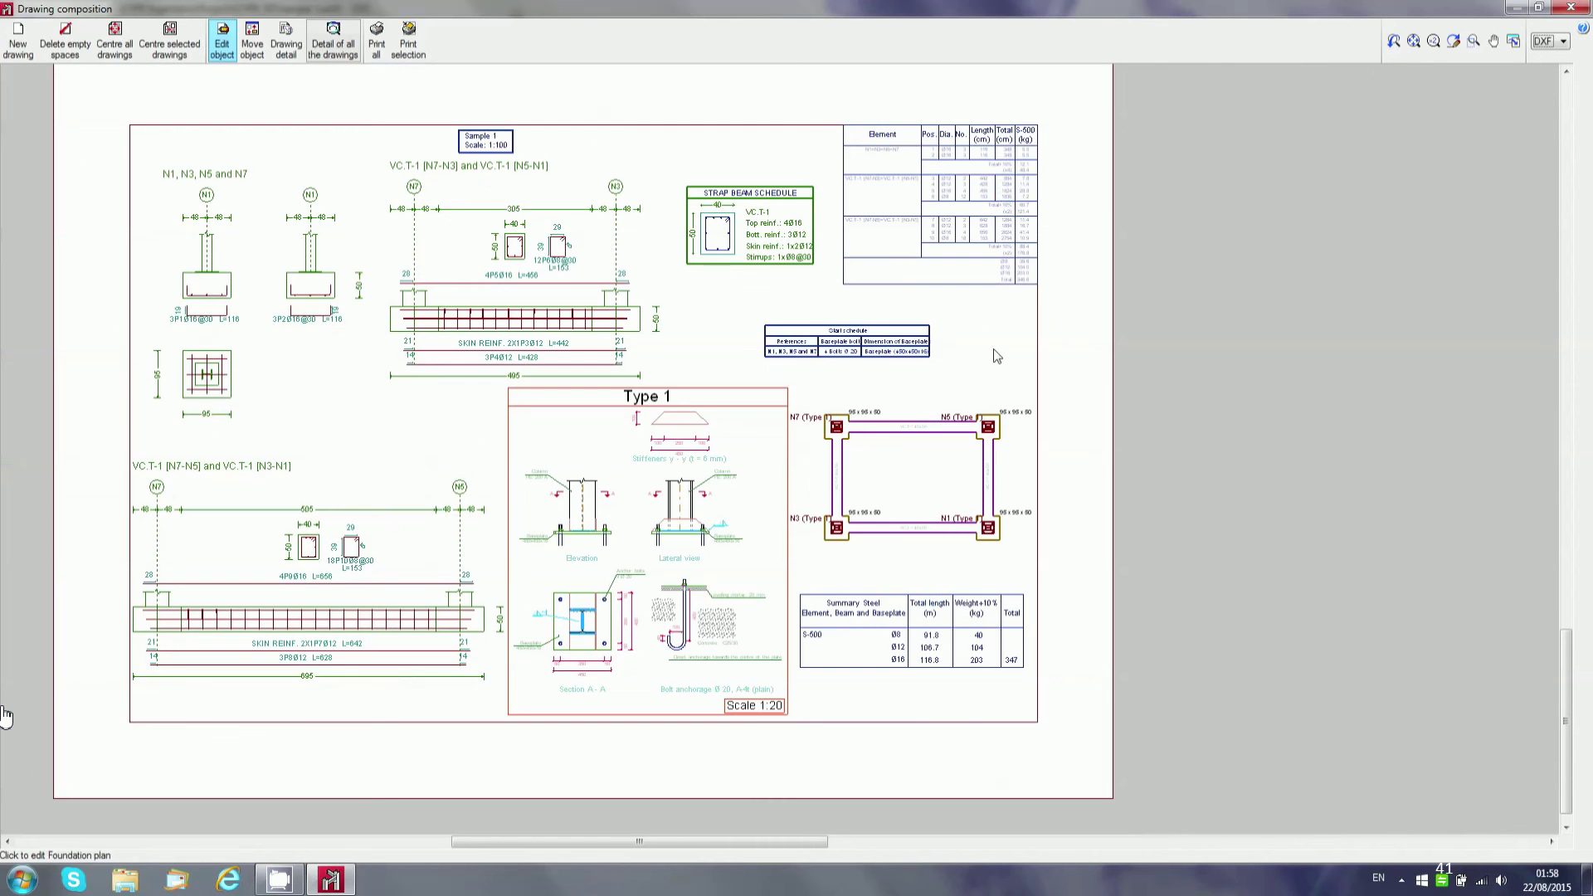
- Examine the strap beam schedule, the start schedule and the reinforcement takeoff table on sheet 10
{"action": "scroll", "coordinate": [930, 79], "scroll_direction": "up", "scroll_amount": 2}
{"action": "scroll", "coordinate": [930, 79], "scroll_direction": "up", "scroll_amount": 4}
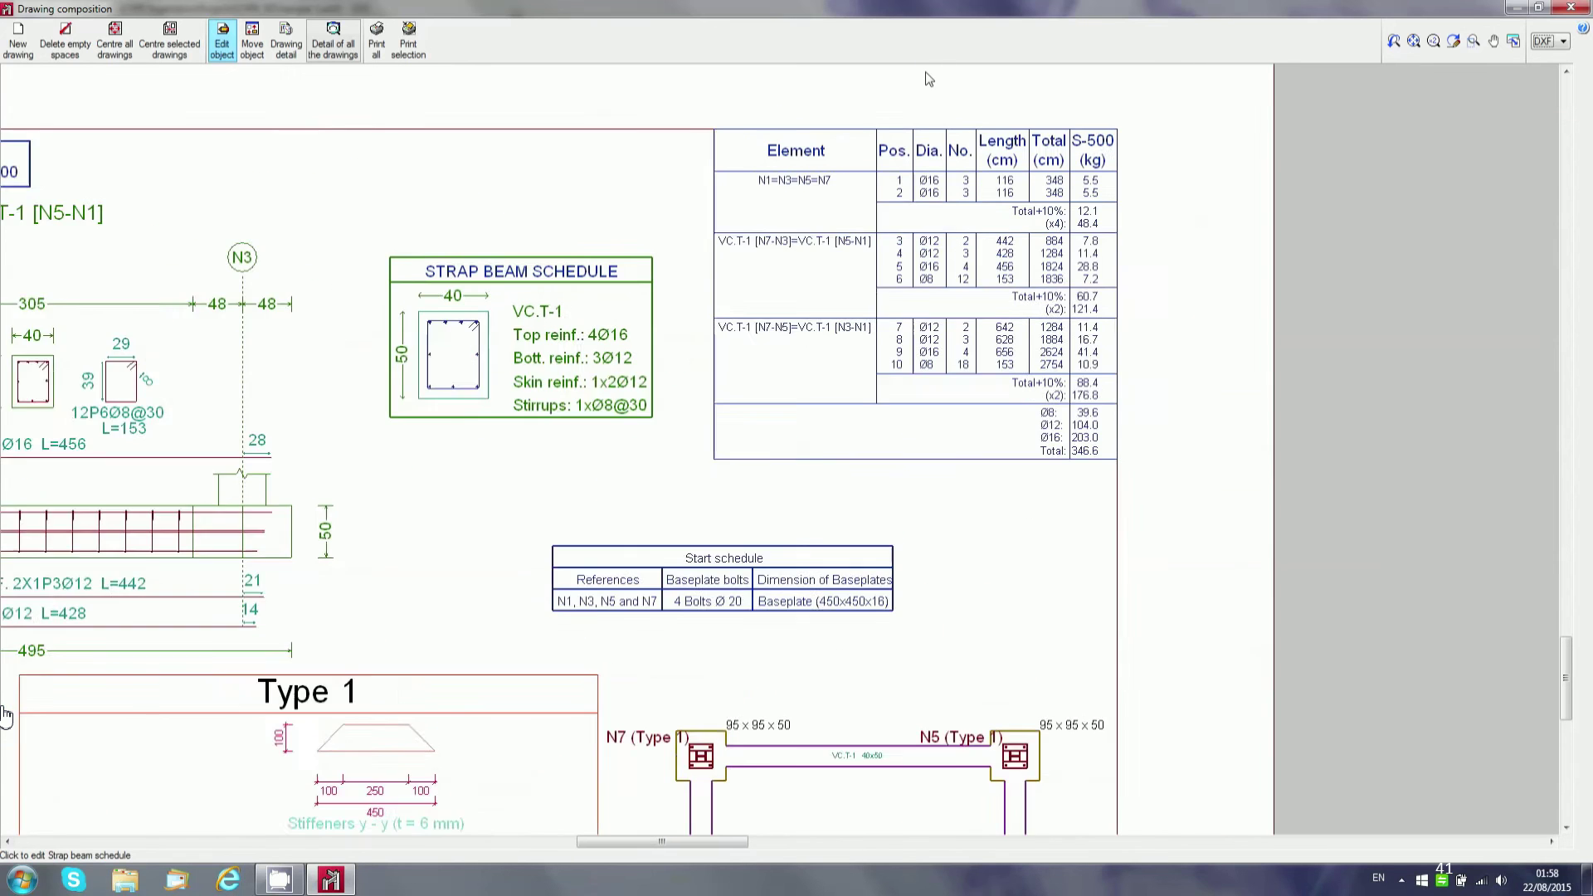
{"action": "scroll", "coordinate": [927, 83], "scroll_direction": "up", "scroll_amount": 3}
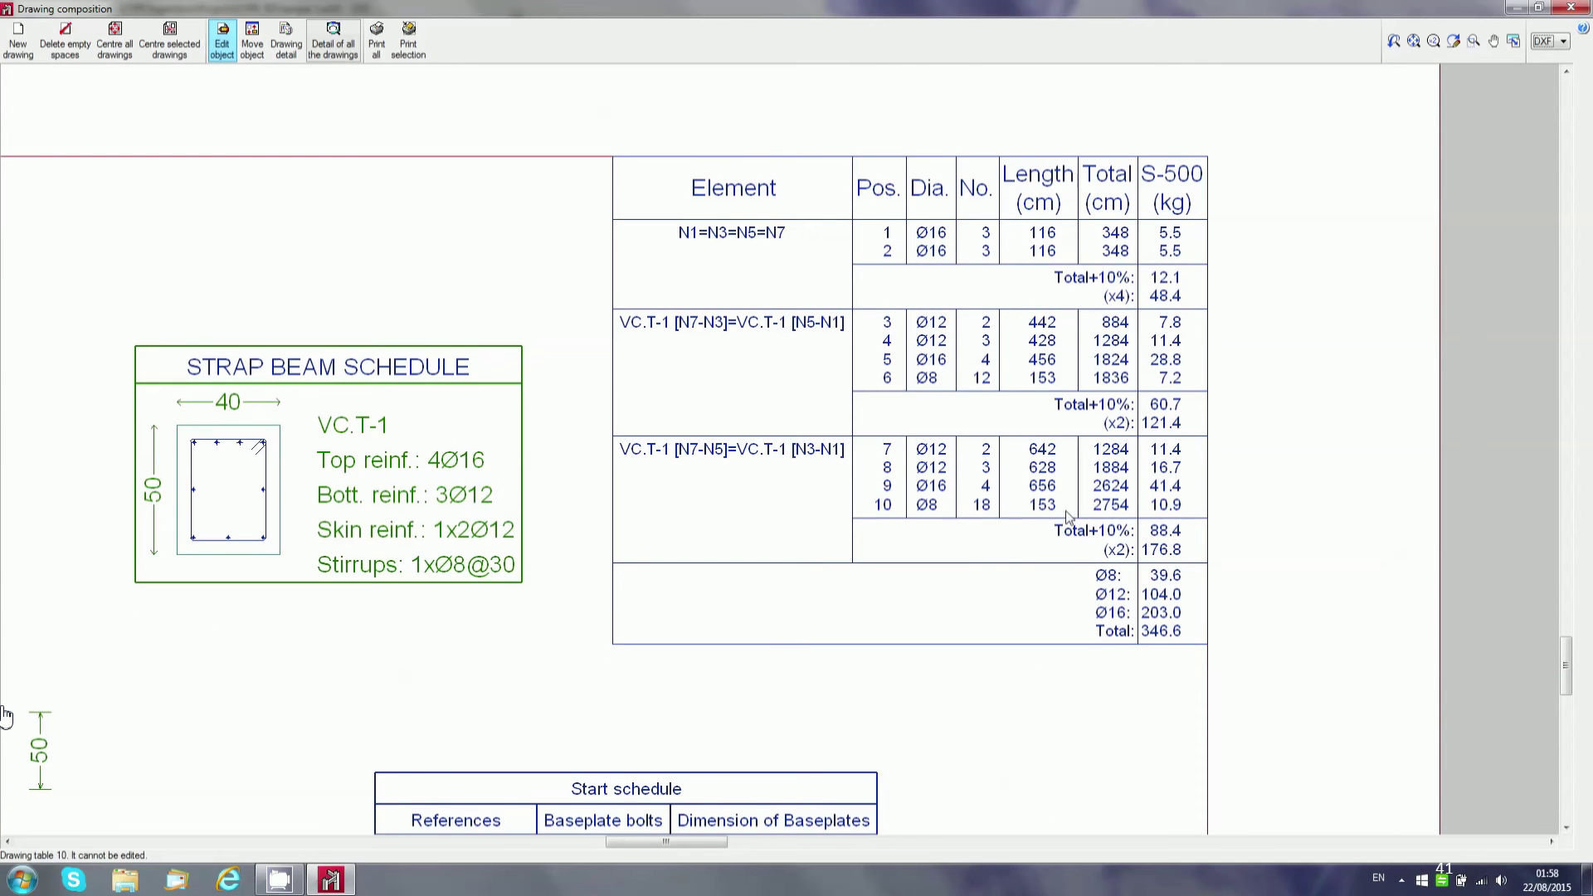
{"action": "scroll", "coordinate": [1195, 465], "scroll_direction": "down", "scroll_amount": 4}
{"action": "scroll", "coordinate": [1198, 464], "scroll_direction": "up", "scroll_amount": 3}
{"action": "scroll", "coordinate": [1199, 463], "scroll_direction": "down", "scroll_amount": 4}
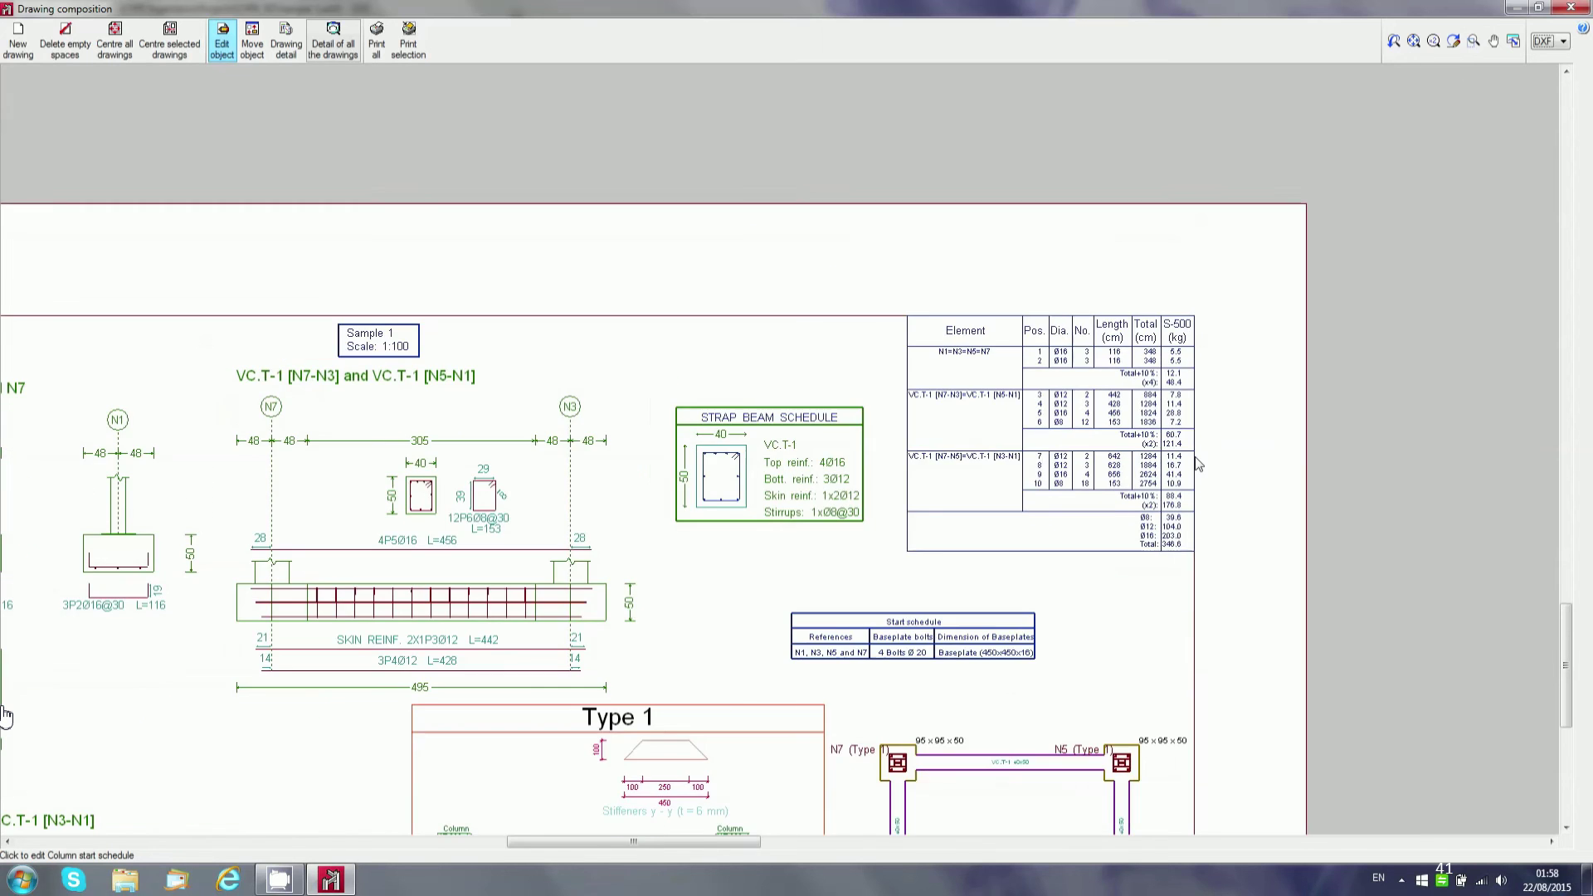
{"action": "scroll", "coordinate": [1195, 457], "scroll_direction": "down", "scroll_amount": 6}
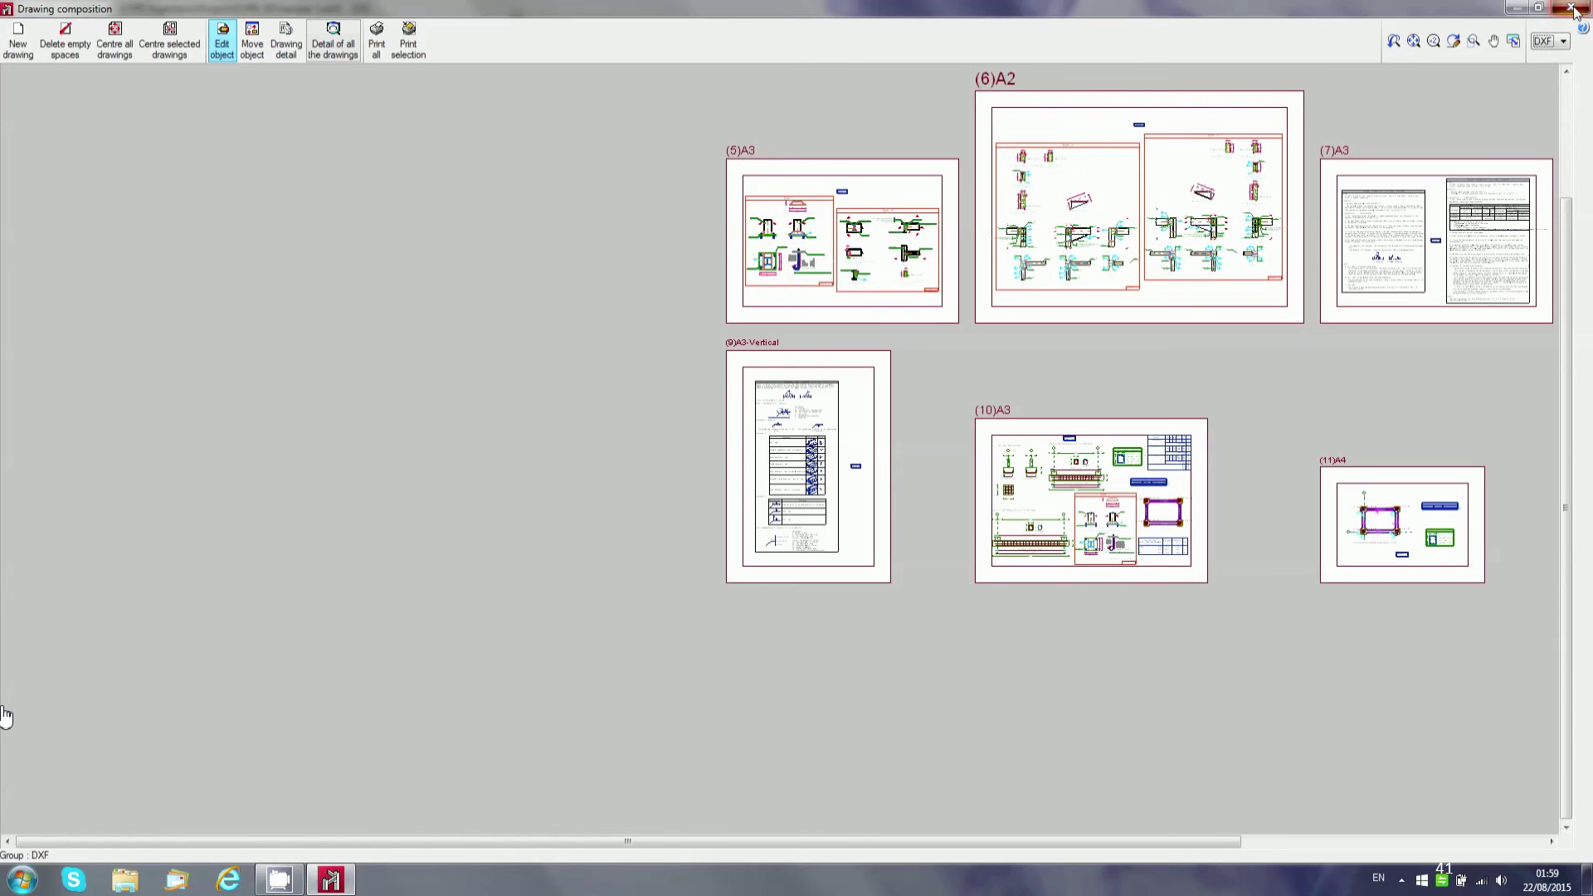
- Close the drawing composition and drawing selection, and open the chapter selection for the job reports
{"action": "left_click", "coordinate": [1570, 9]}
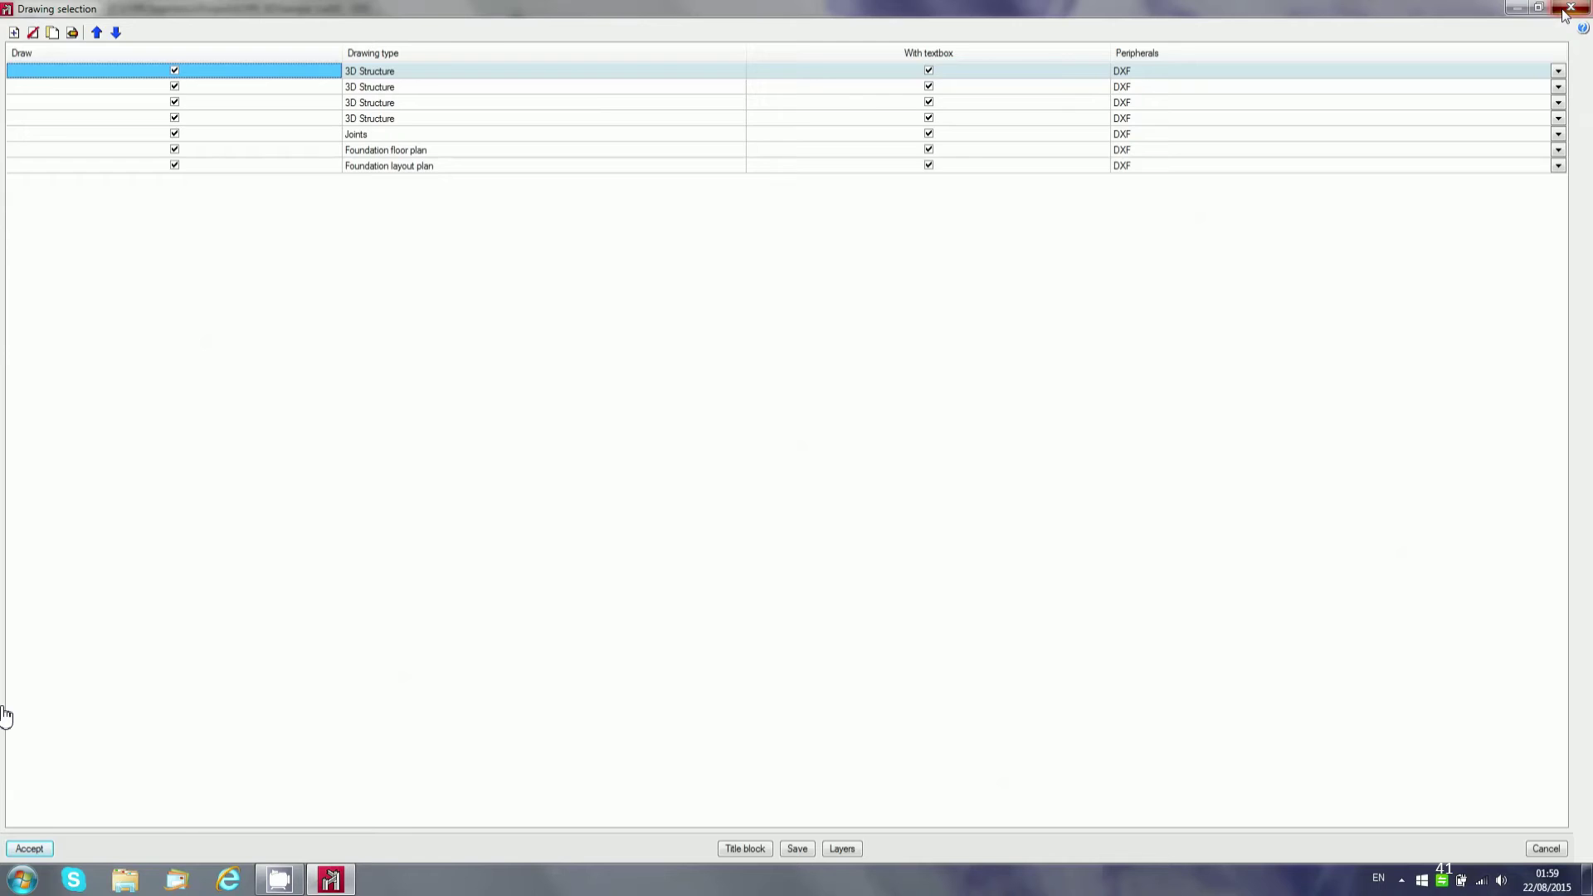
{"action": "left_click", "coordinate": [1571, 8]}
{"action": "left_click", "coordinate": [1521, 46]}
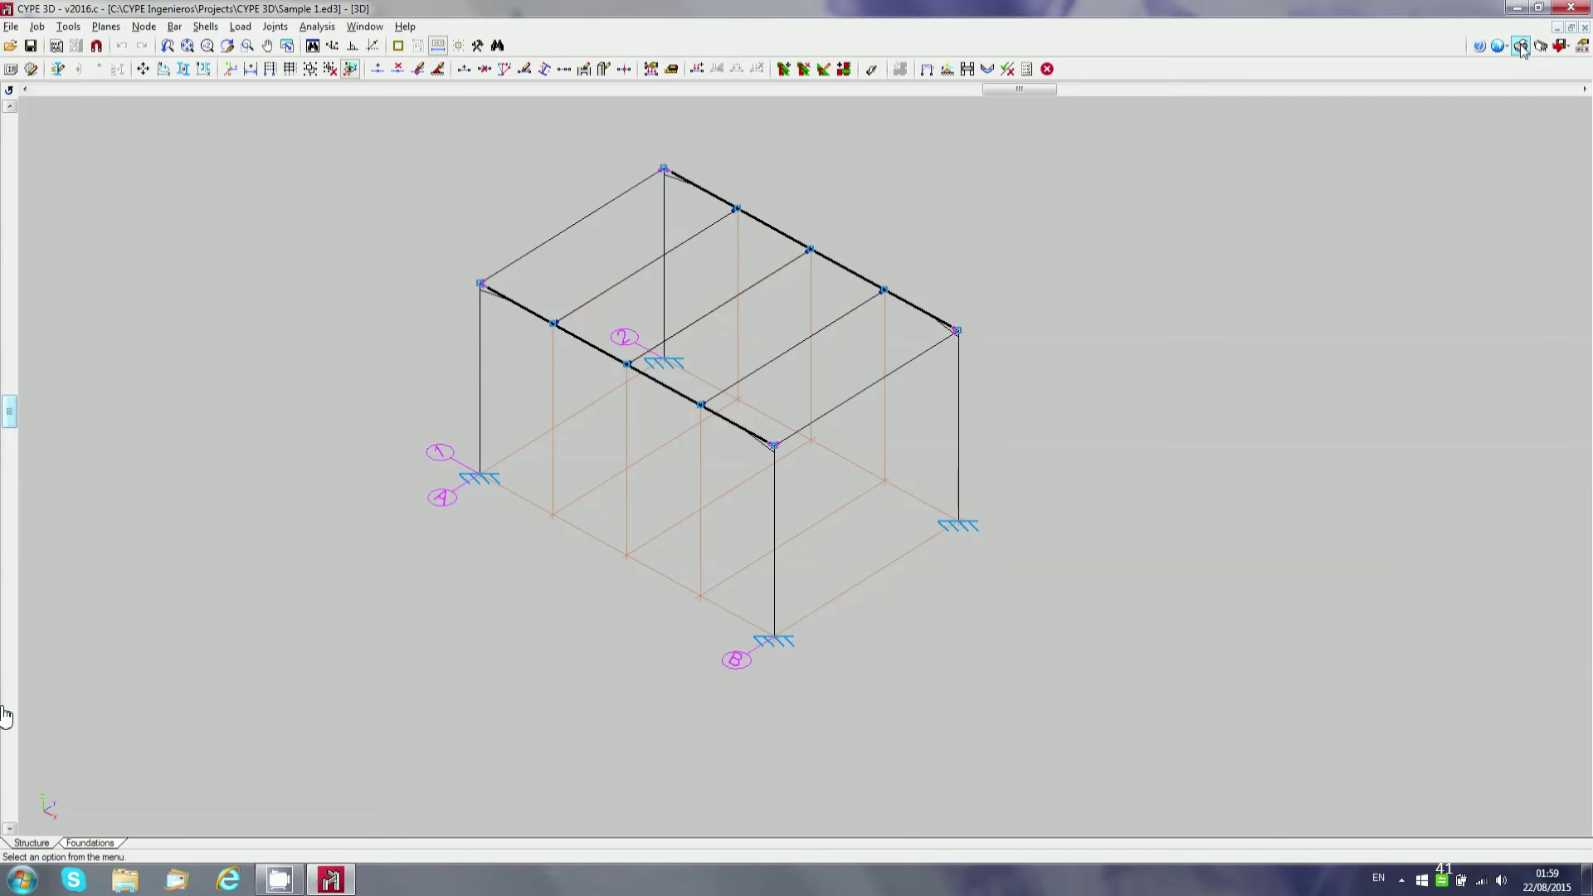
{"action": "left_click", "coordinate": [1355, 219]}
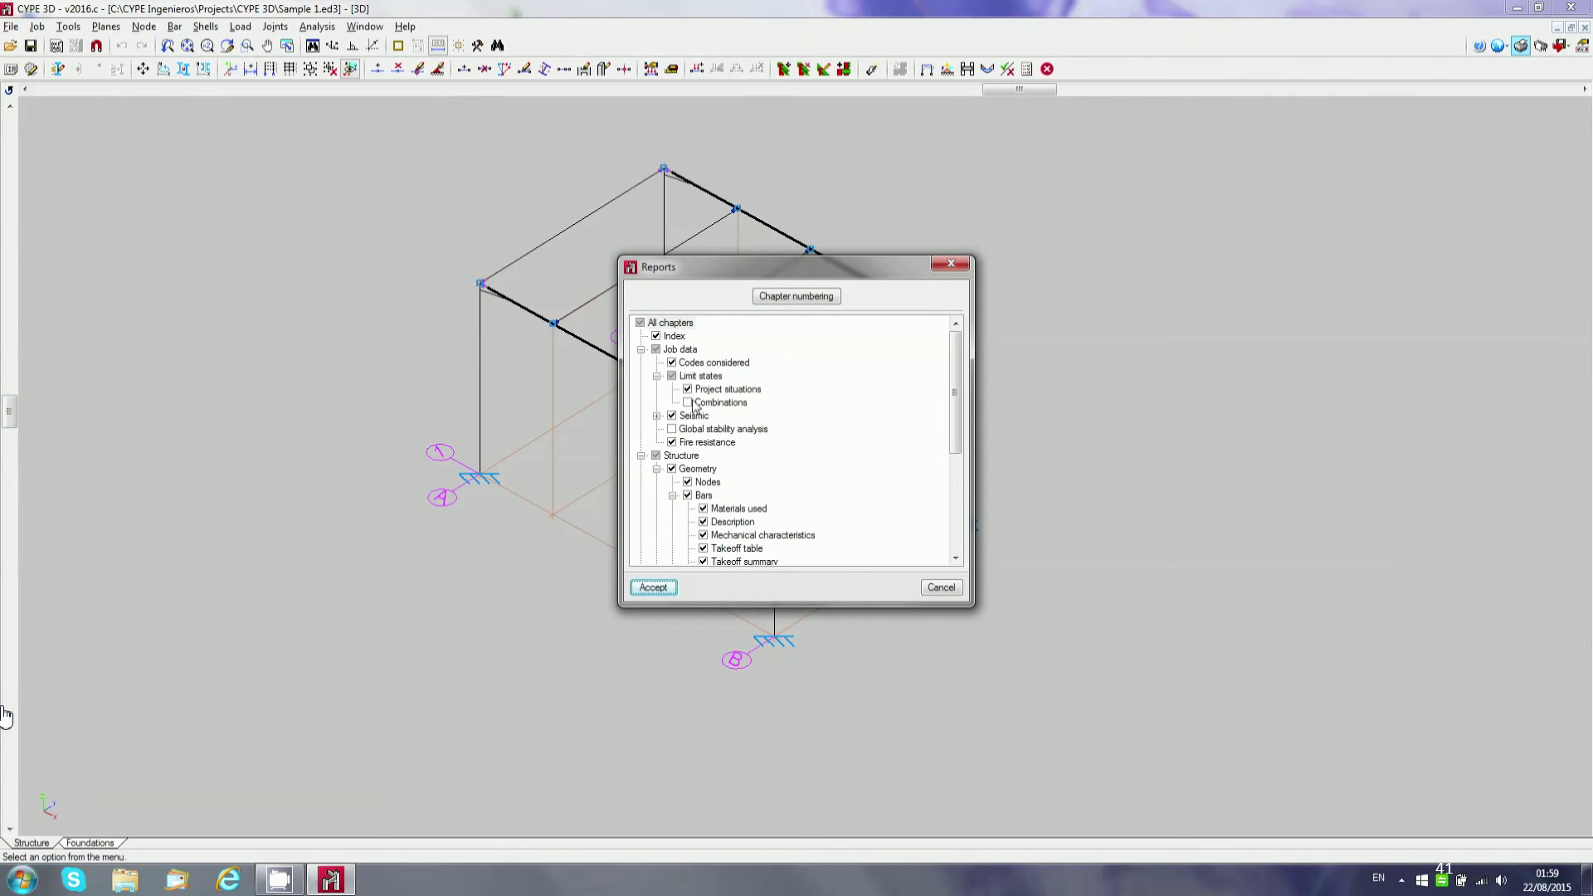
- Include the limit state combinations and the global stability analysis in the report's job data
{"action": "left_click", "coordinate": [692, 403]}
{"action": "scroll", "coordinate": [747, 415], "scroll_direction": "down", "scroll_amount": 2}
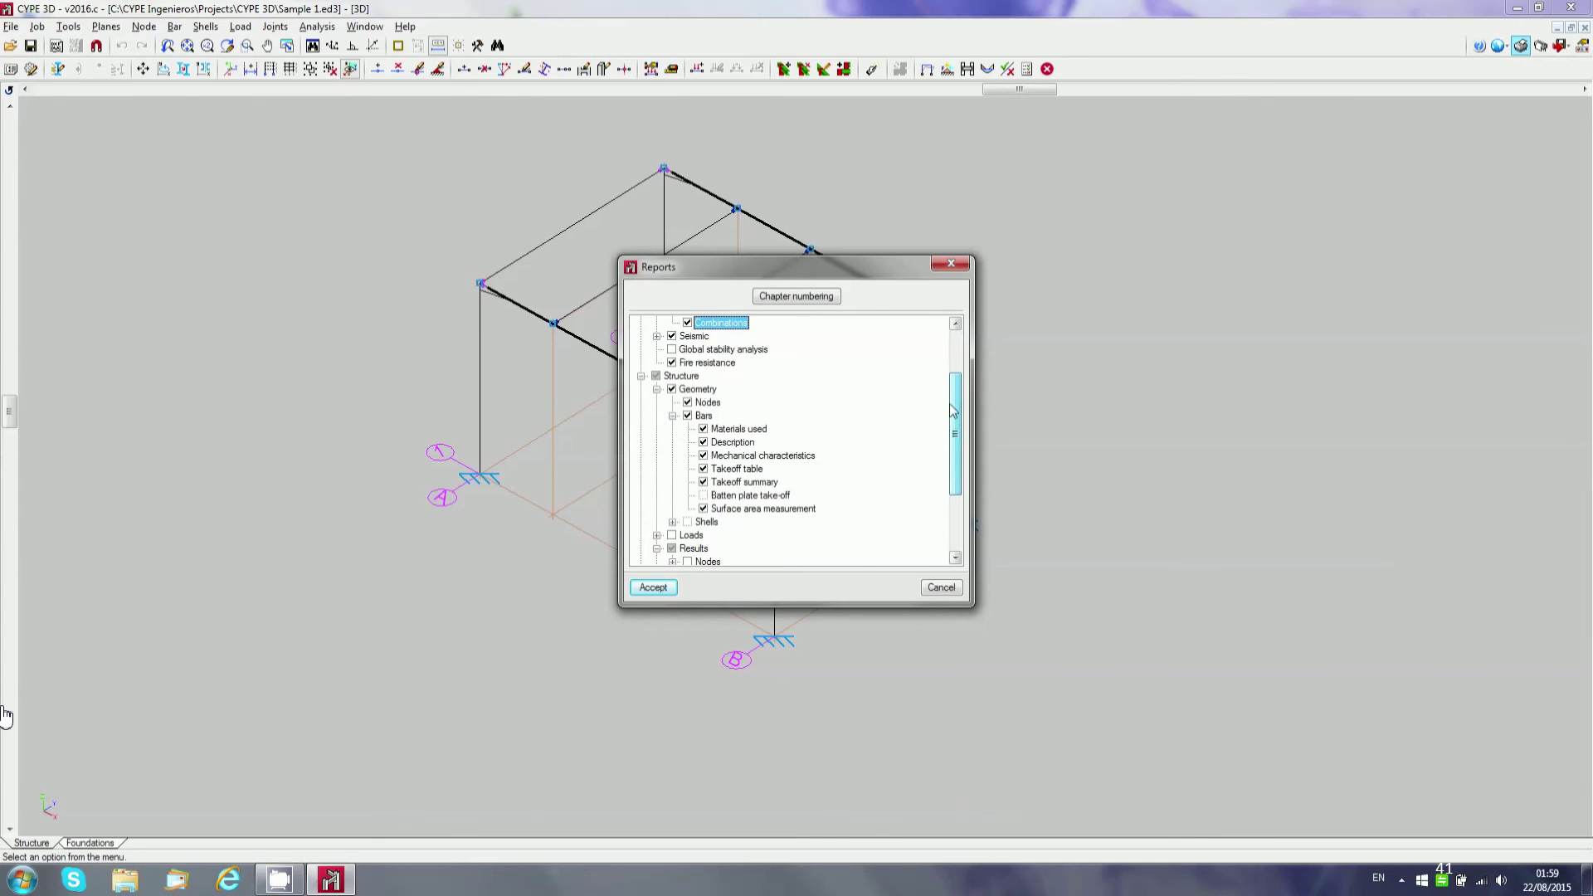
{"action": "left_click", "coordinate": [672, 349]}
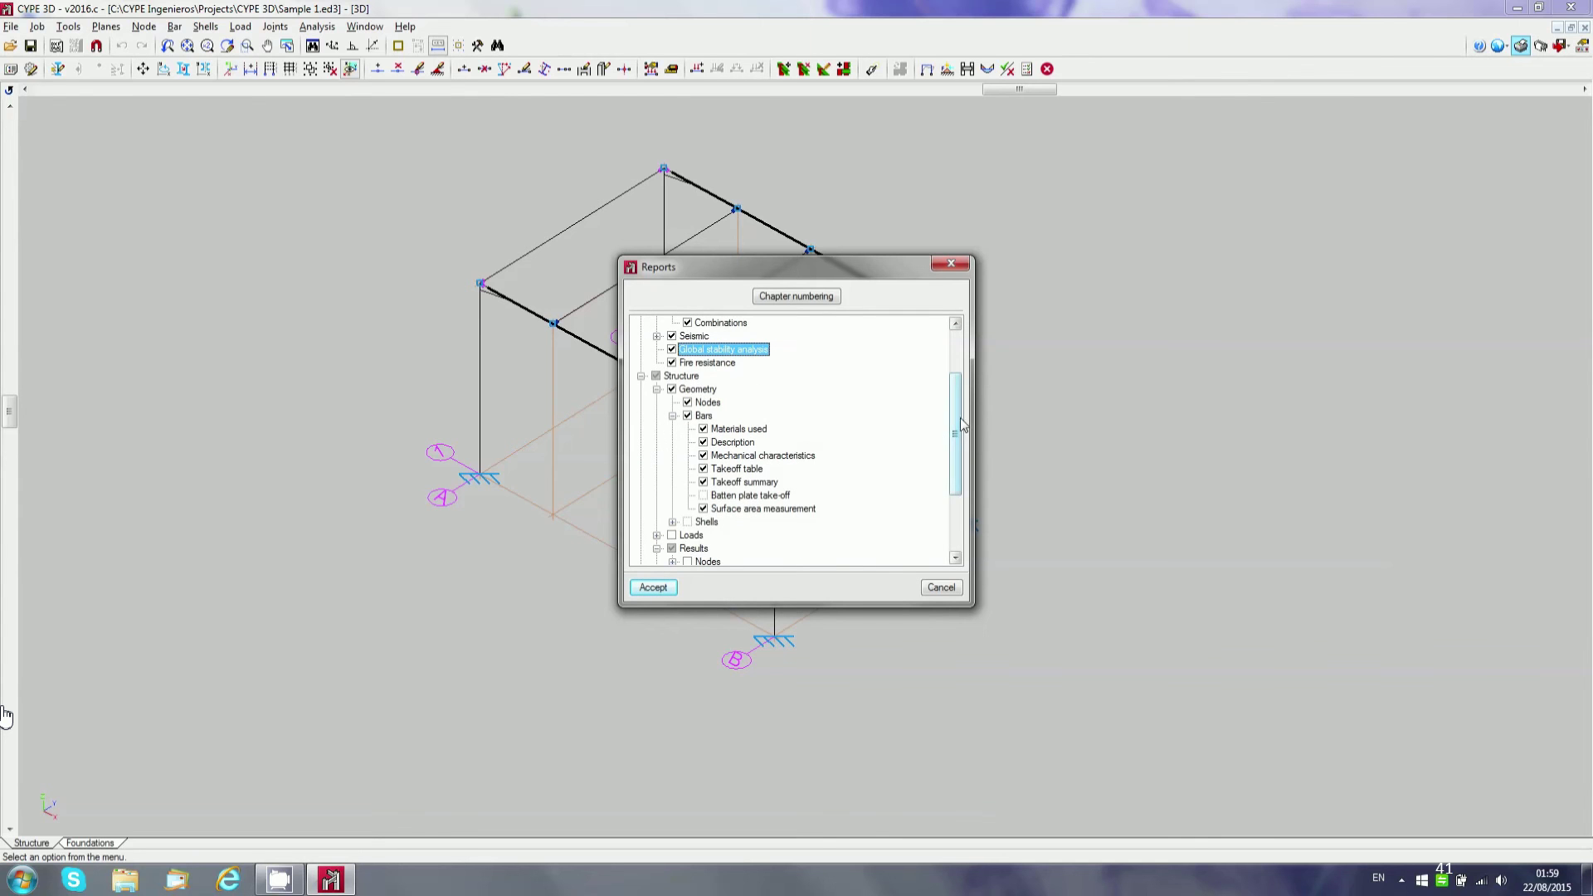
- Include the bars' deflections and both the complete and summarised U.L.S. checks in the report results
{"action": "scroll", "coordinate": [963, 425], "scroll_direction": "down", "scroll_amount": 3}
{"action": "left_click", "coordinate": [673, 468]}
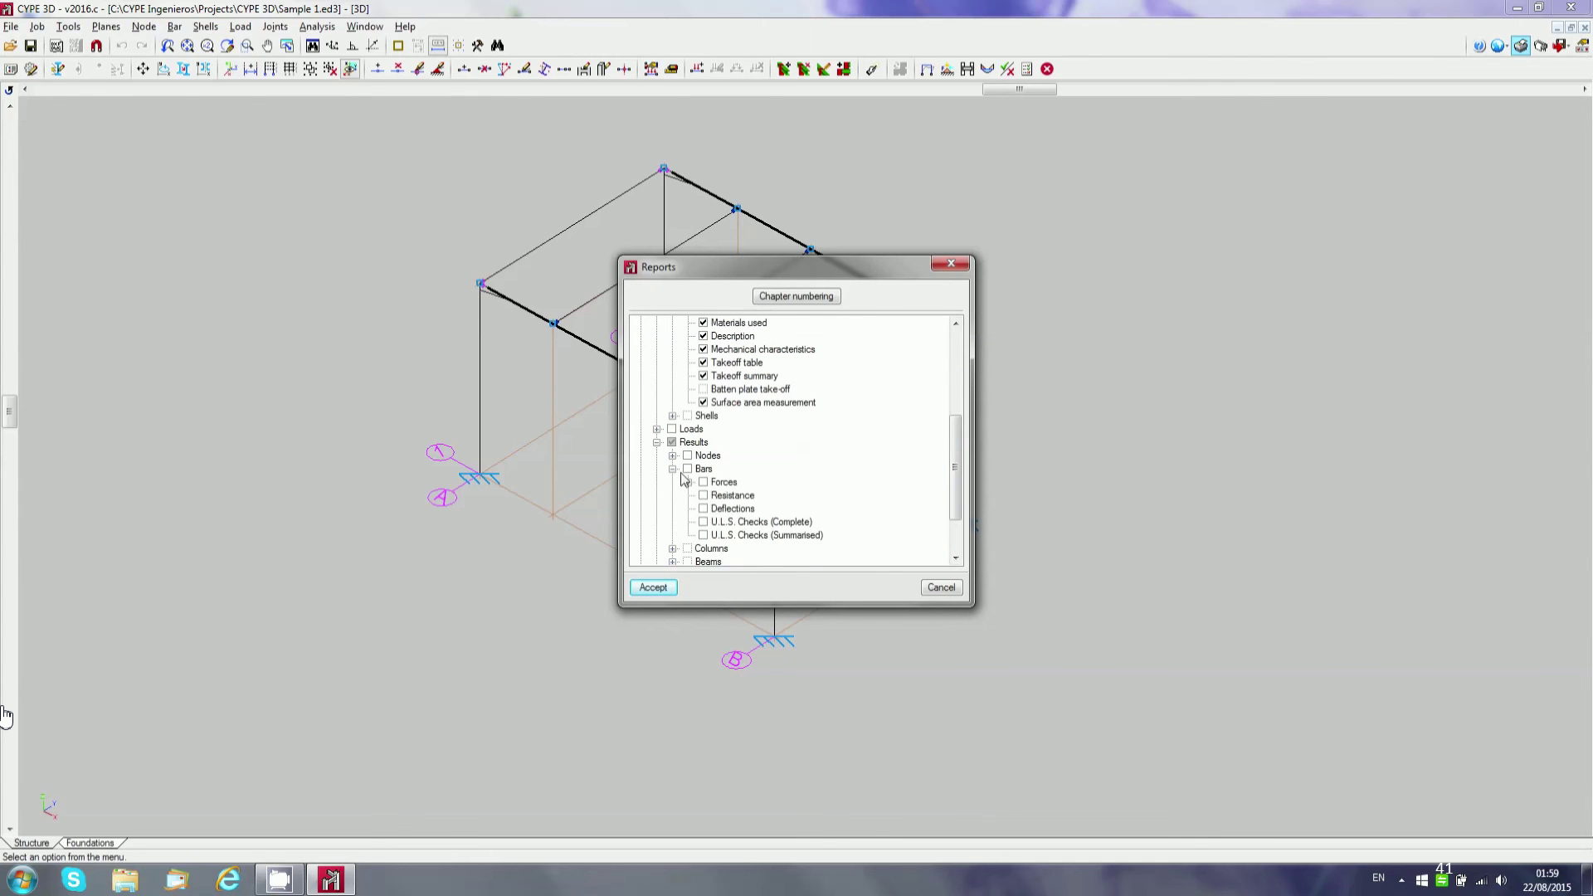
{"action": "left_click", "coordinate": [703, 509]}
{"action": "left_click", "coordinate": [702, 521]}
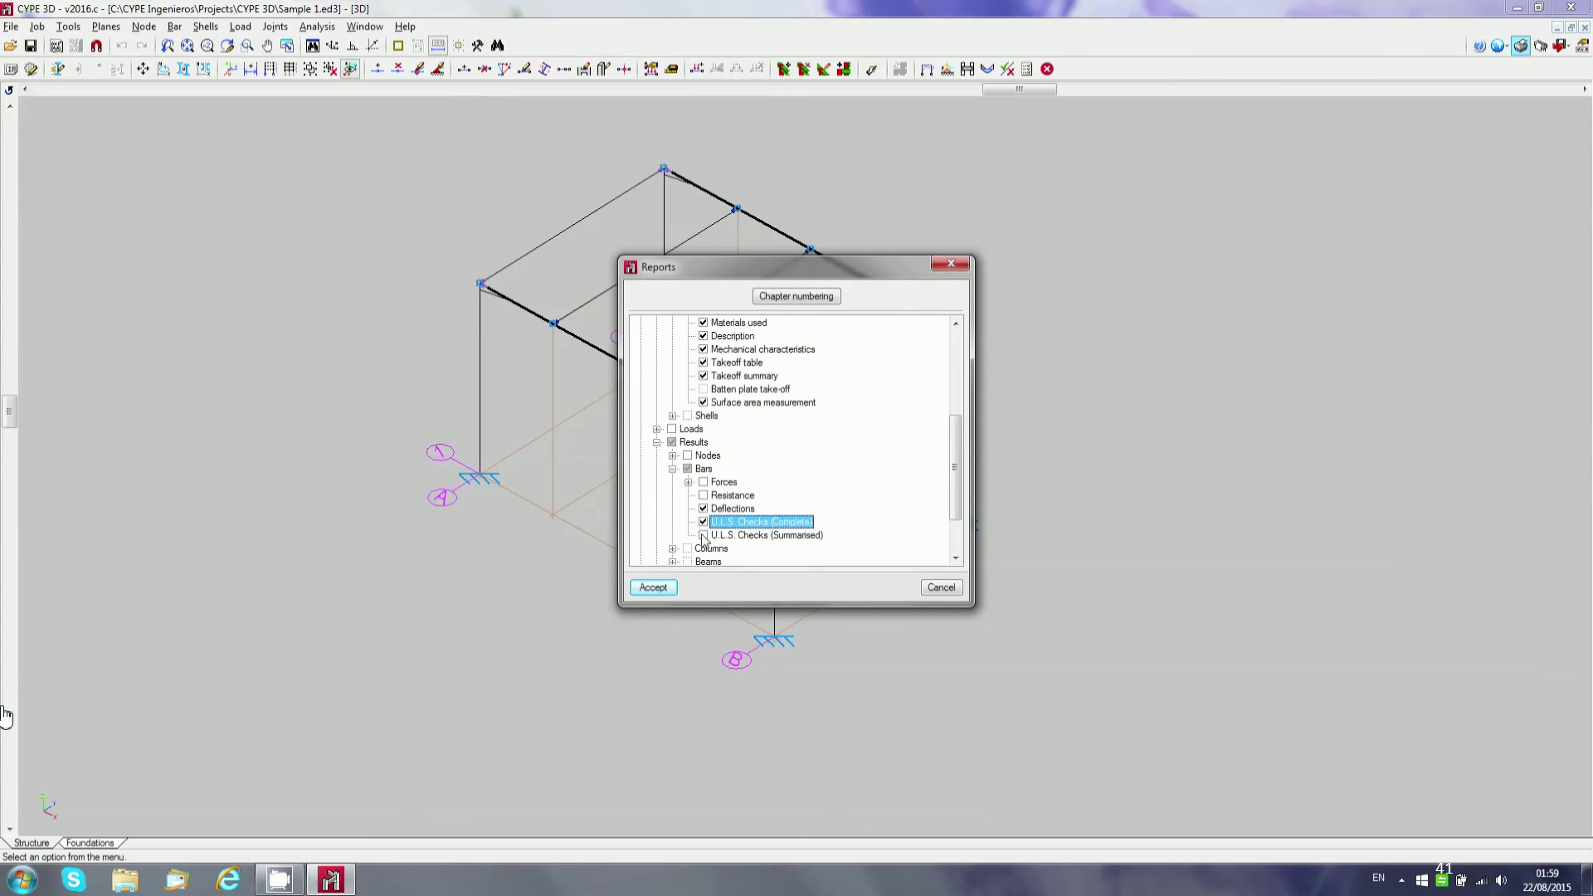
{"action": "left_click", "coordinate": [703, 535]}
- Include the whole Joints chapter with all its sections and generate the report
{"action": "left_click_drag", "start_coordinate": [951, 466], "coordinate": [957, 500]}
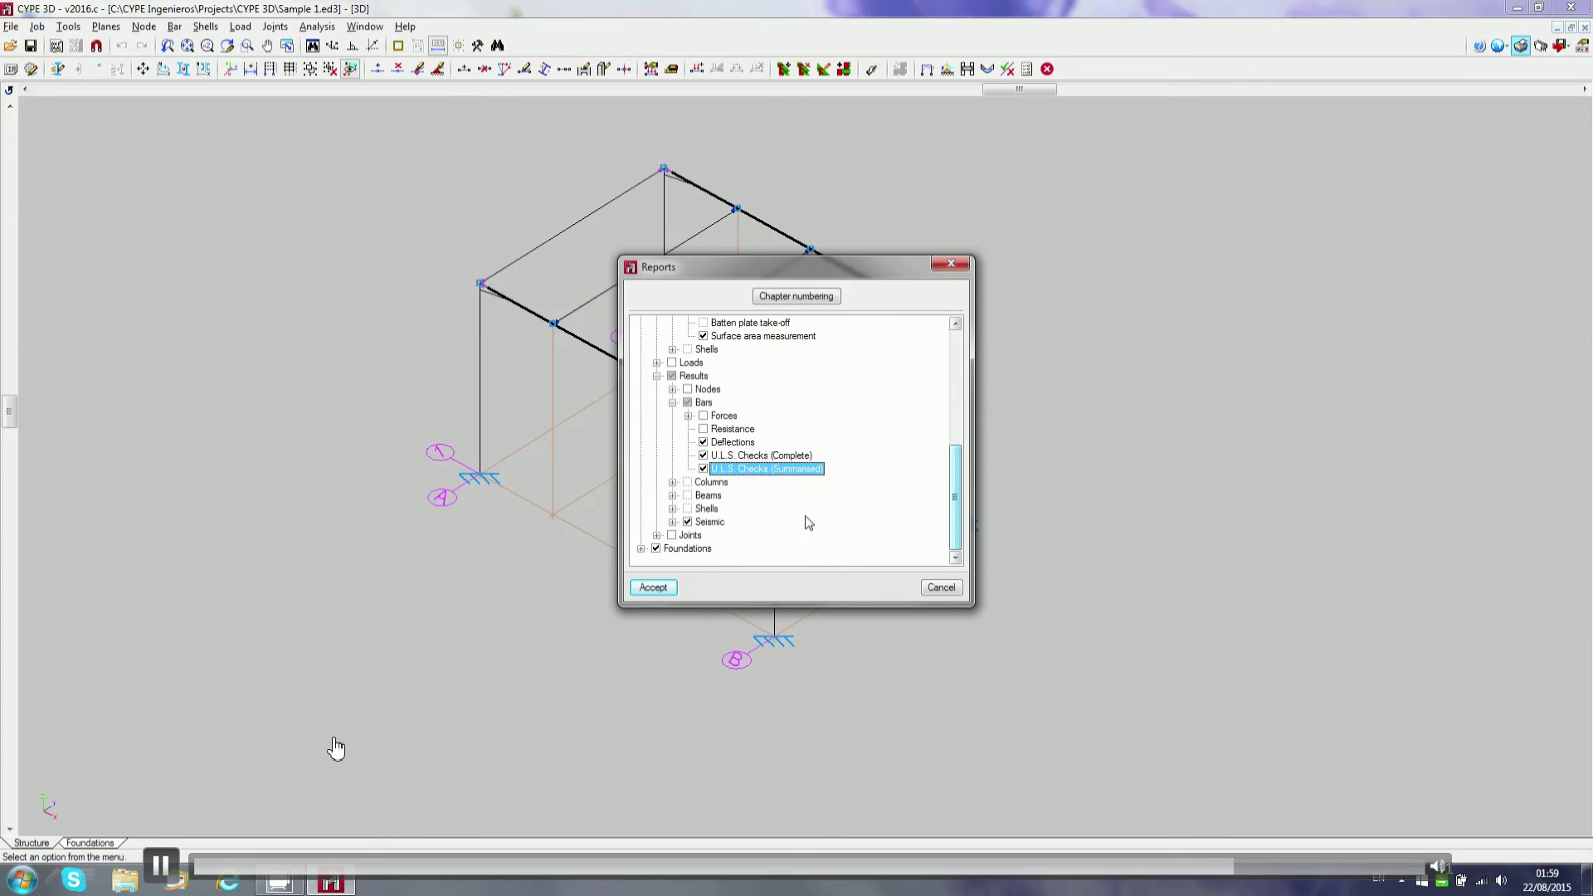
{"action": "left_click", "coordinate": [672, 536]}
{"action": "left_click", "coordinate": [658, 535]}
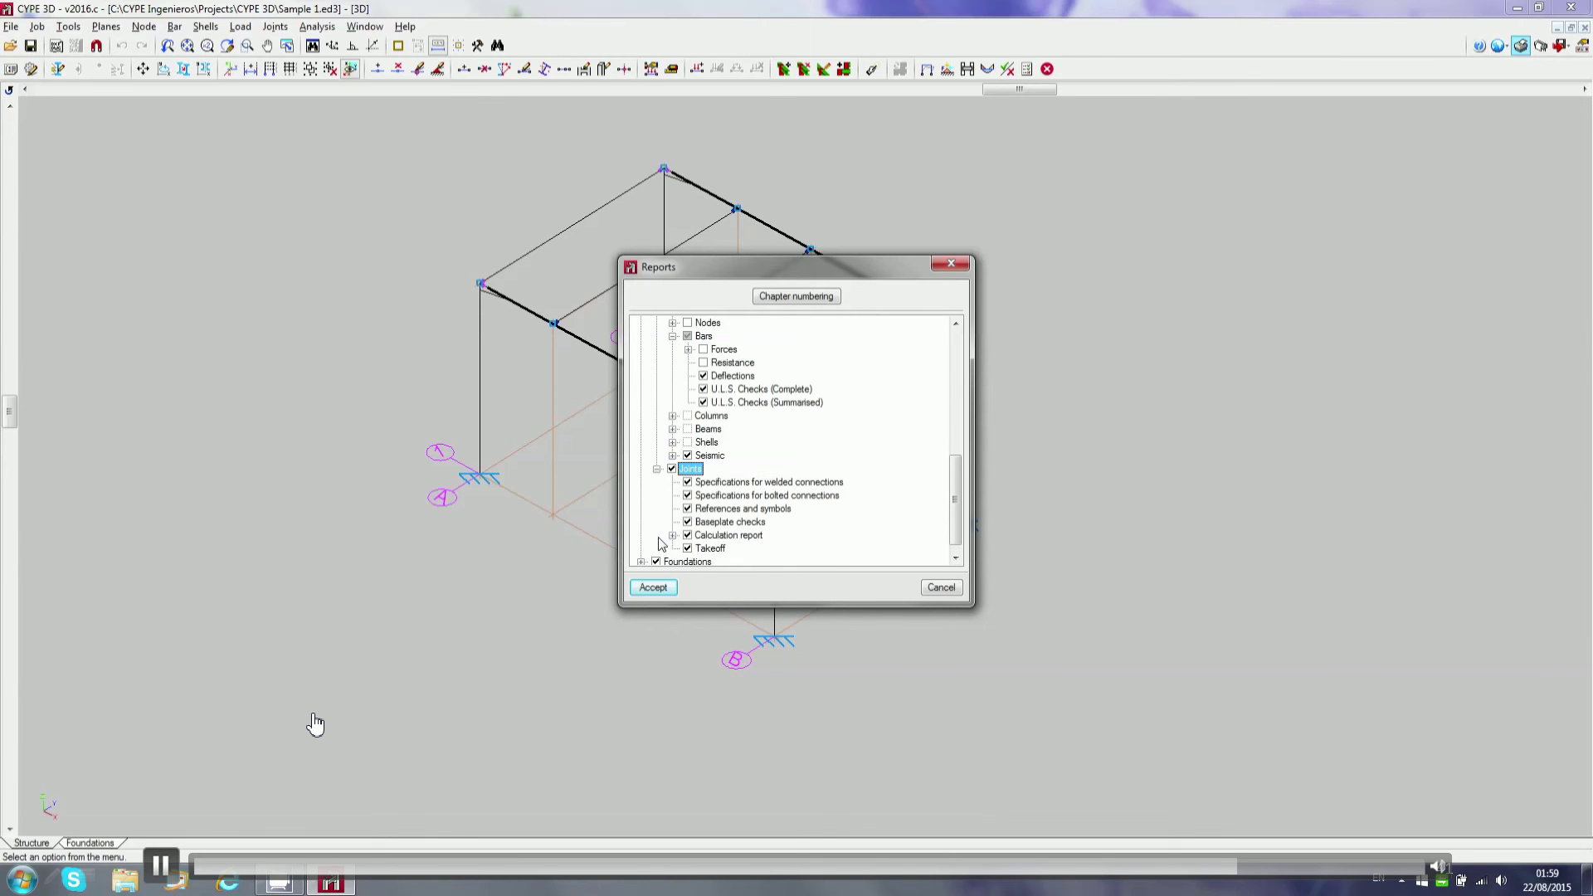
{"action": "left_click_drag", "start_coordinate": [951, 492], "coordinate": [954, 516]}
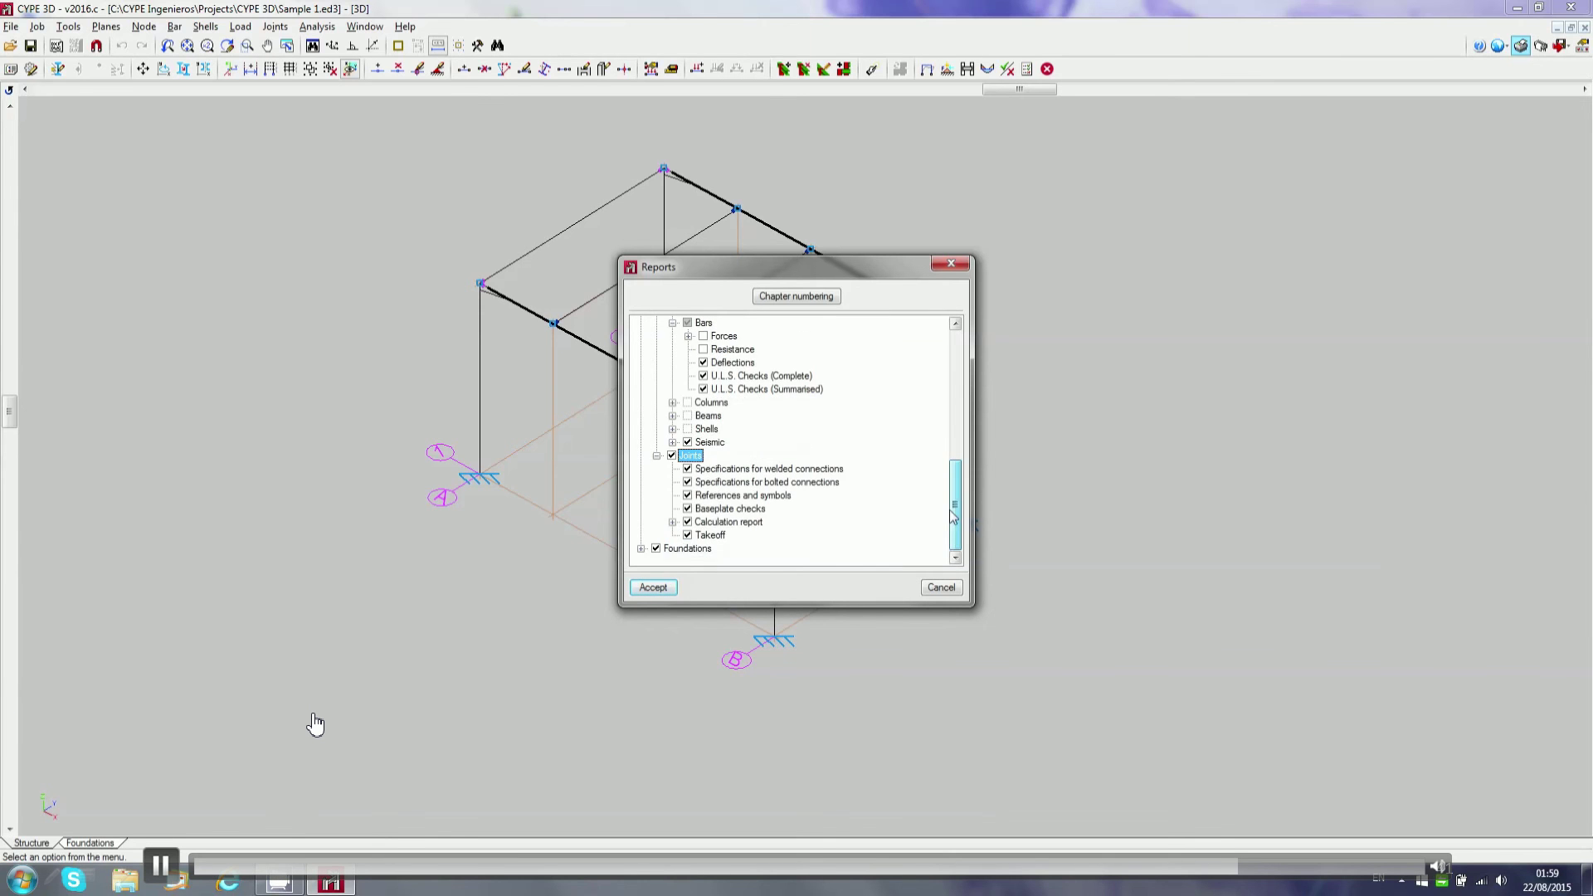
{"action": "left_click", "coordinate": [669, 593]}
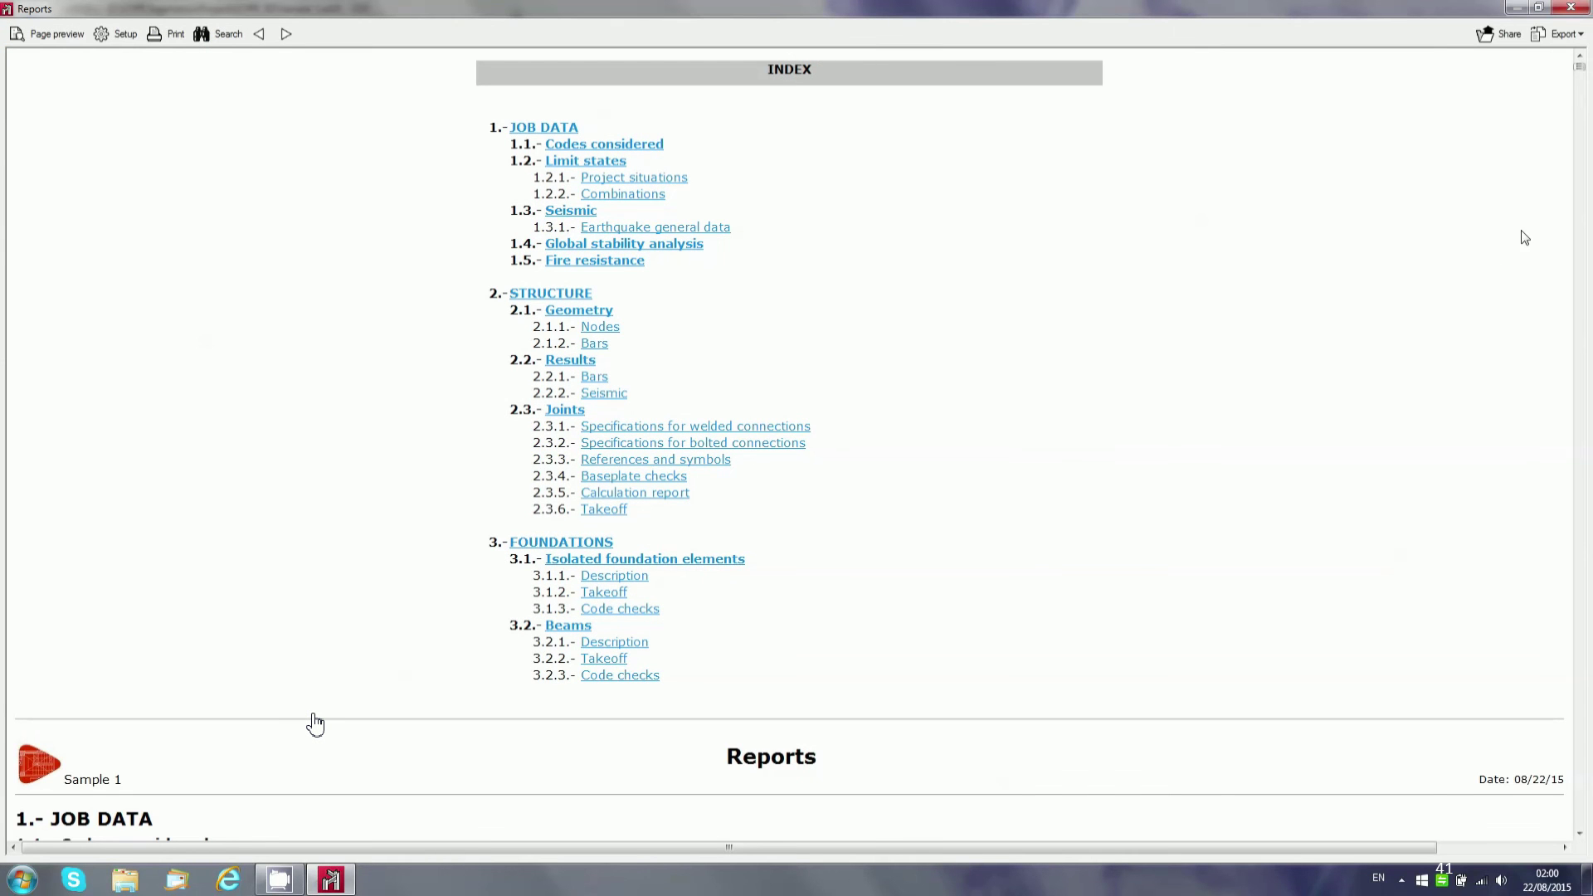
- Examine the project situations, load combinations, seismic data and global stability analysis in the report's job data chapter
{"action": "left_click_drag", "start_coordinate": [1581, 68], "coordinate": [1582, 79]}
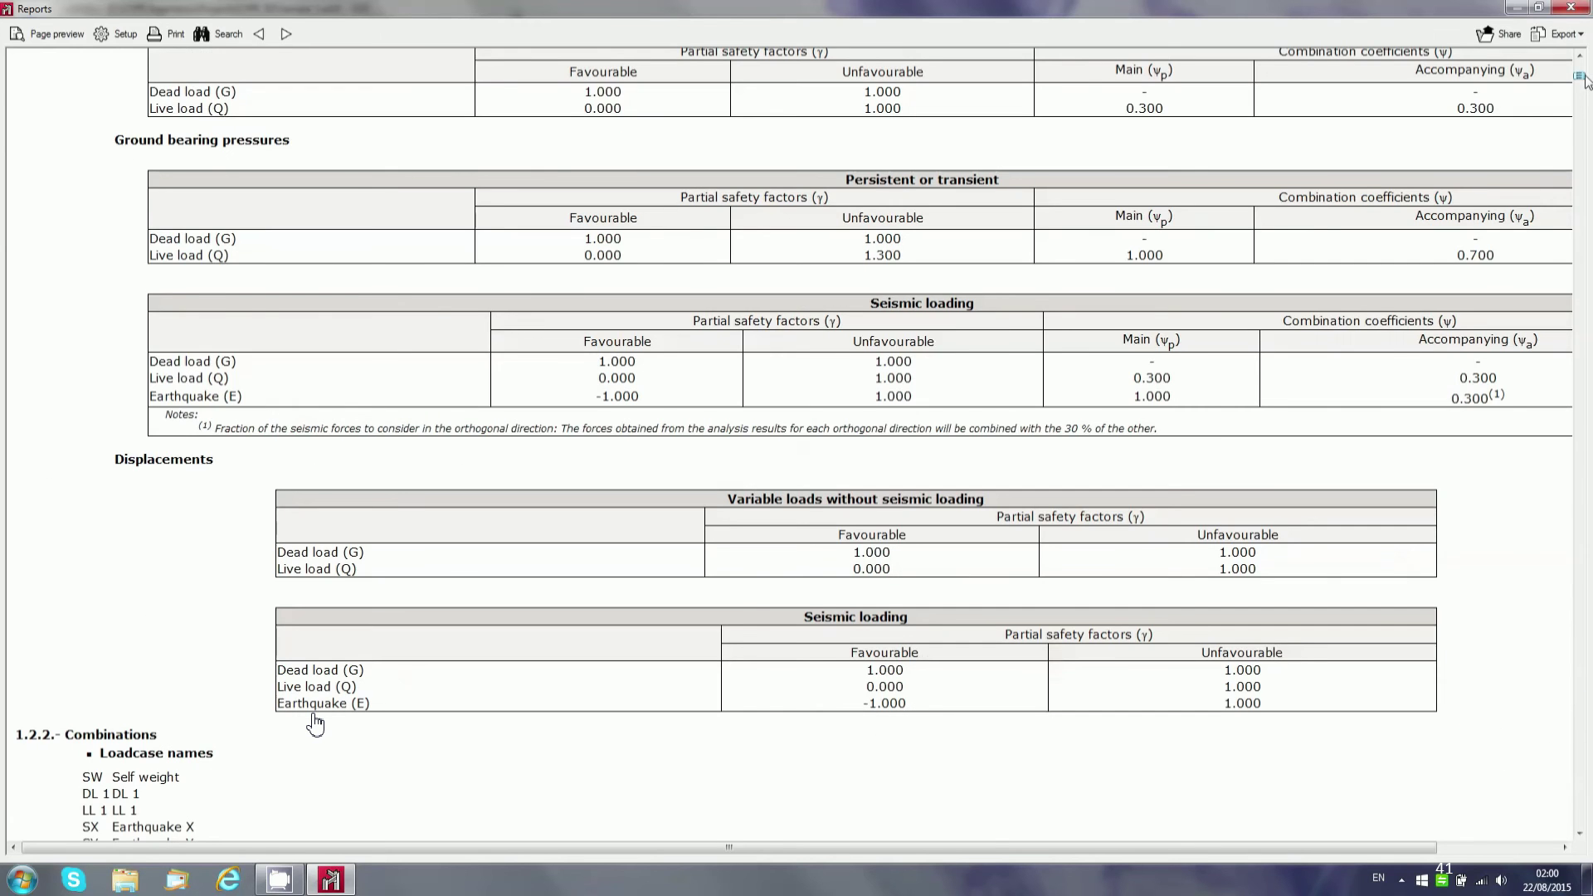
{"action": "scroll", "coordinate": [1048, 393], "scroll_direction": "down", "scroll_amount": 5}
{"action": "scroll", "coordinate": [1048, 393], "scroll_direction": "down", "scroll_amount": 15}
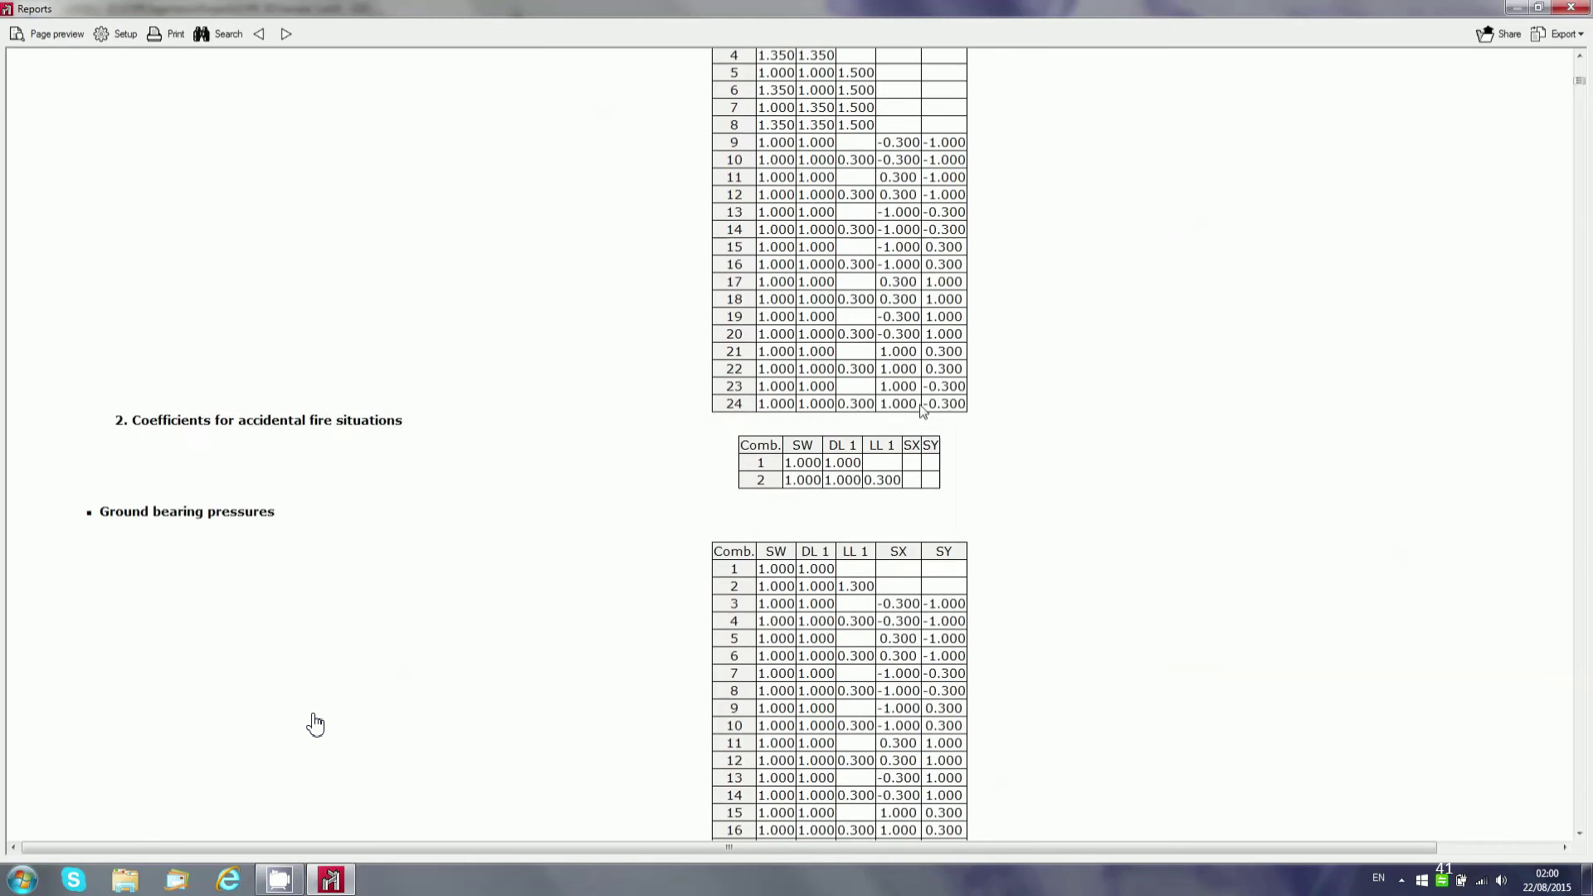
{"action": "scroll", "coordinate": [887, 416], "scroll_direction": "down", "scroll_amount": 3}
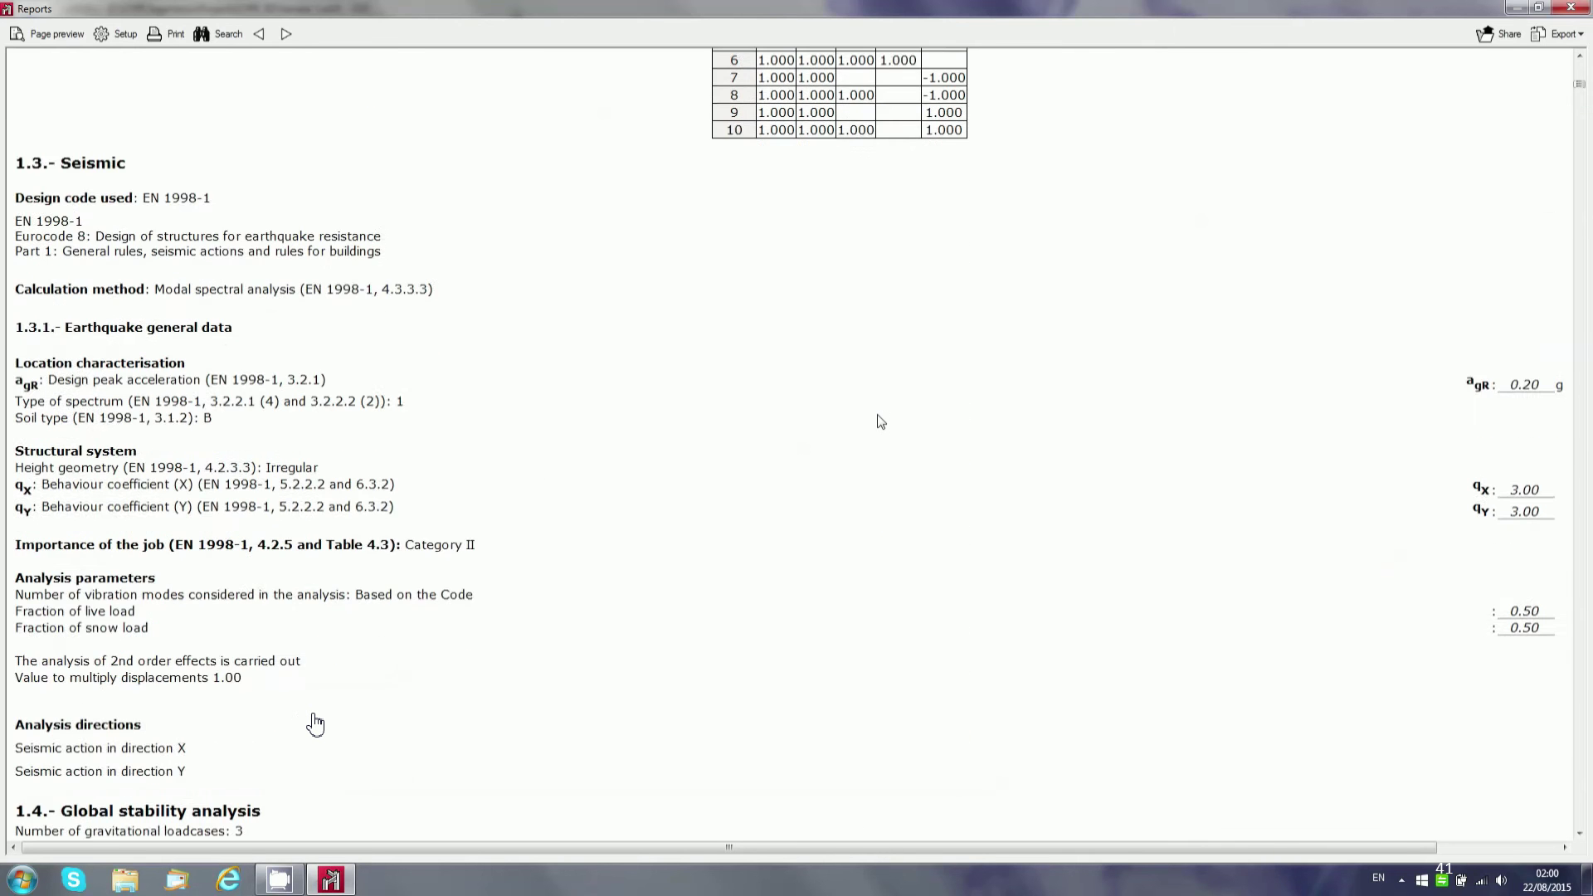
{"action": "scroll", "coordinate": [880, 423], "scroll_direction": "down", "scroll_amount": 15}
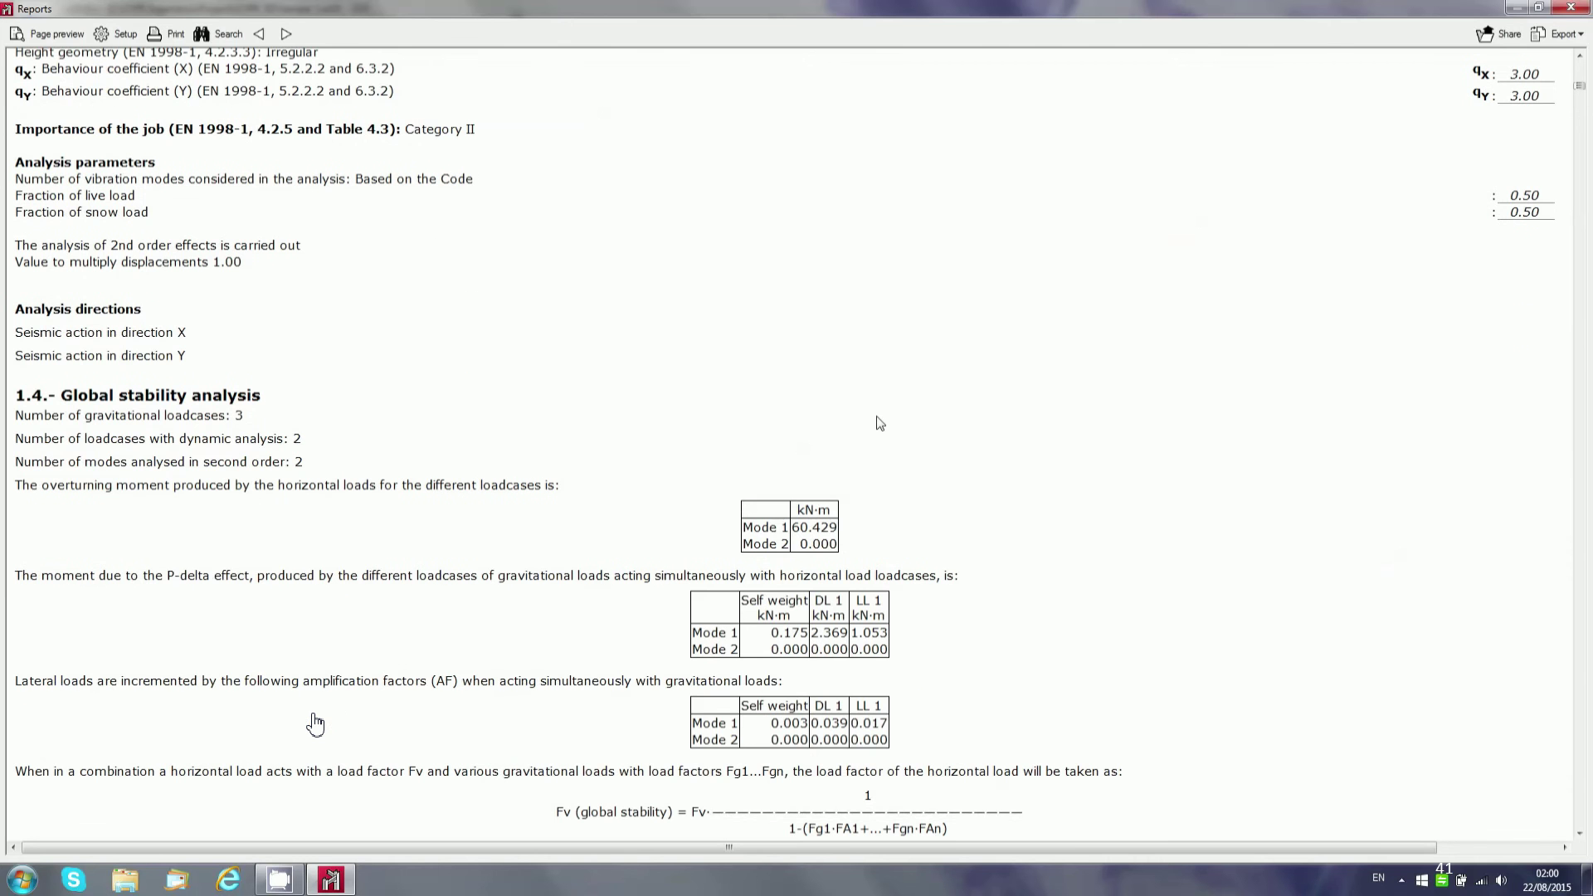
- Examine the report's nodes, bar materials, mechanical characteristics and takeoff tables, highlighting the rolled steel's total weight in the takeoff summary
{"action": "scroll", "coordinate": [880, 424], "scroll_direction": "down", "scroll_amount": 13}
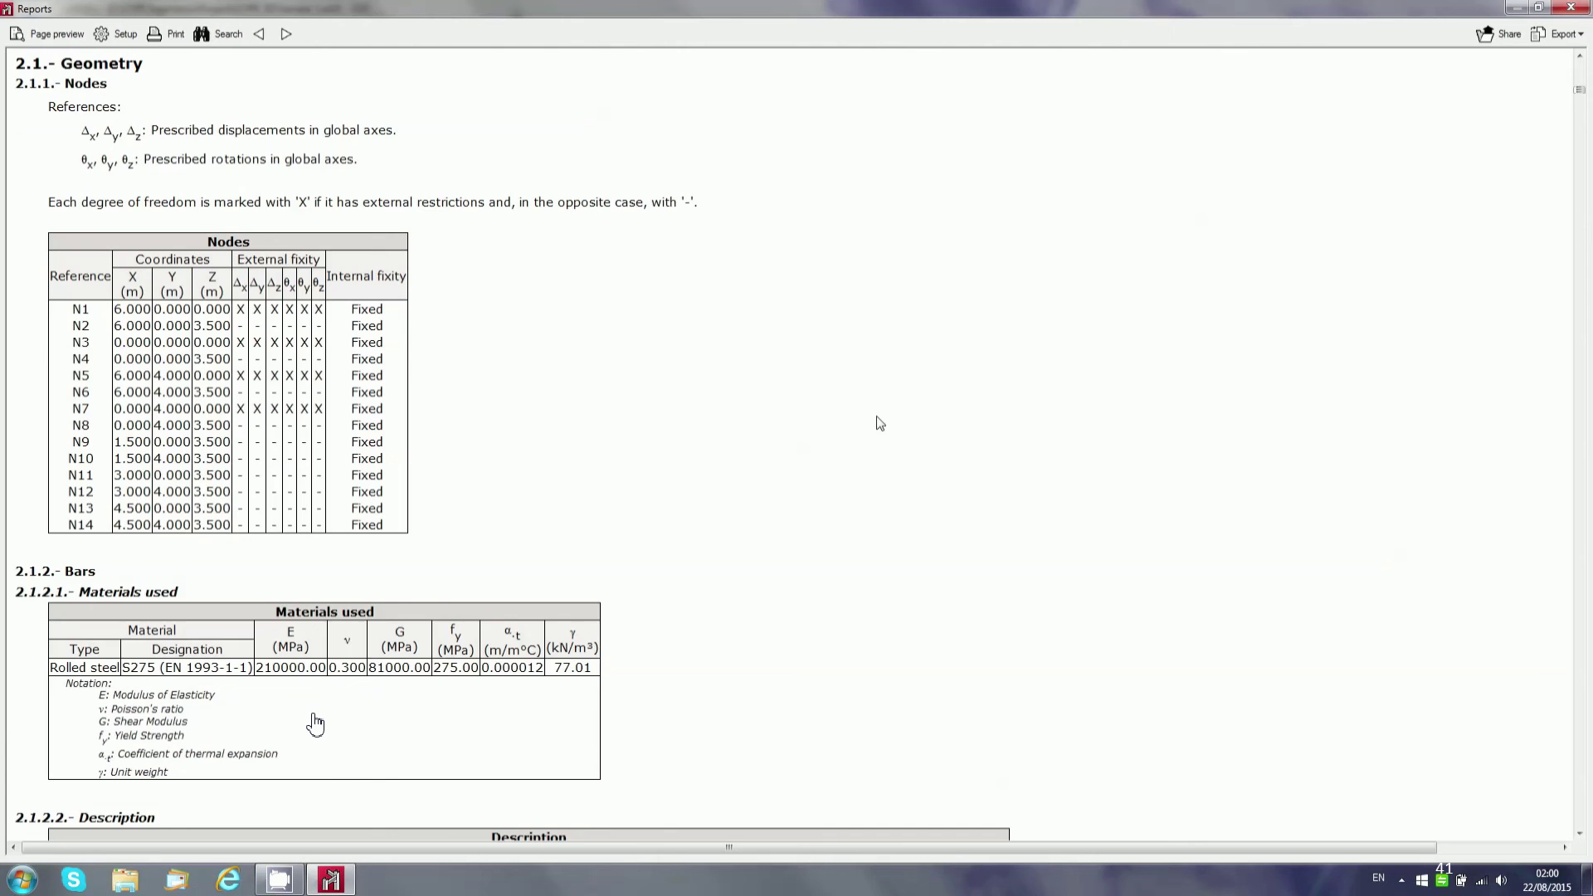
{"action": "scroll", "coordinate": [880, 423], "scroll_direction": "down", "scroll_amount": 9}
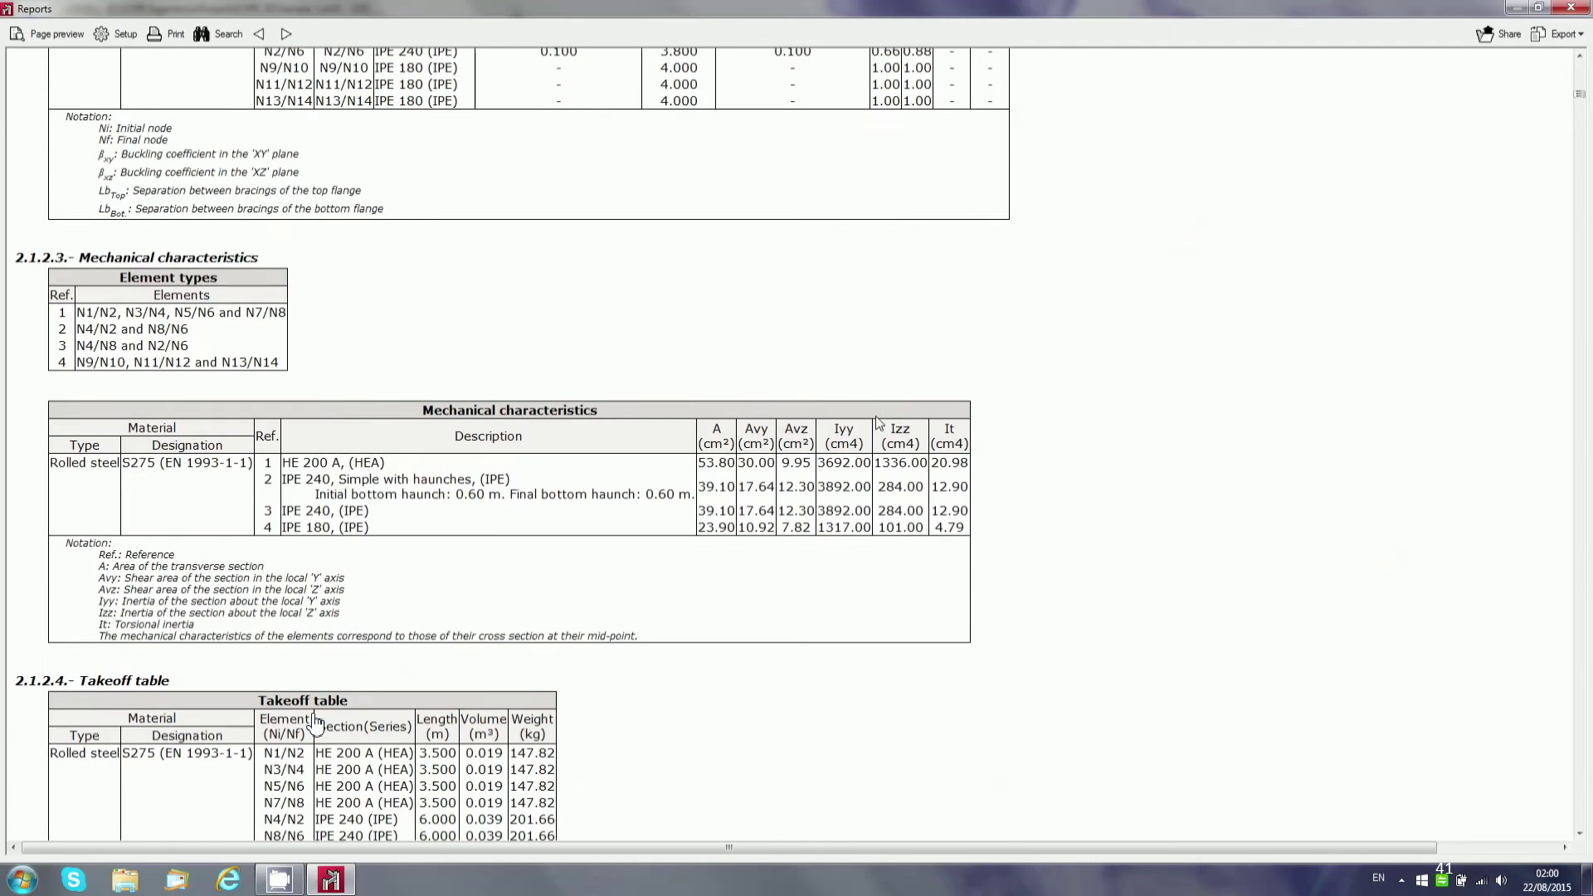
{"action": "scroll", "coordinate": [880, 423], "scroll_direction": "down", "scroll_amount": 3}
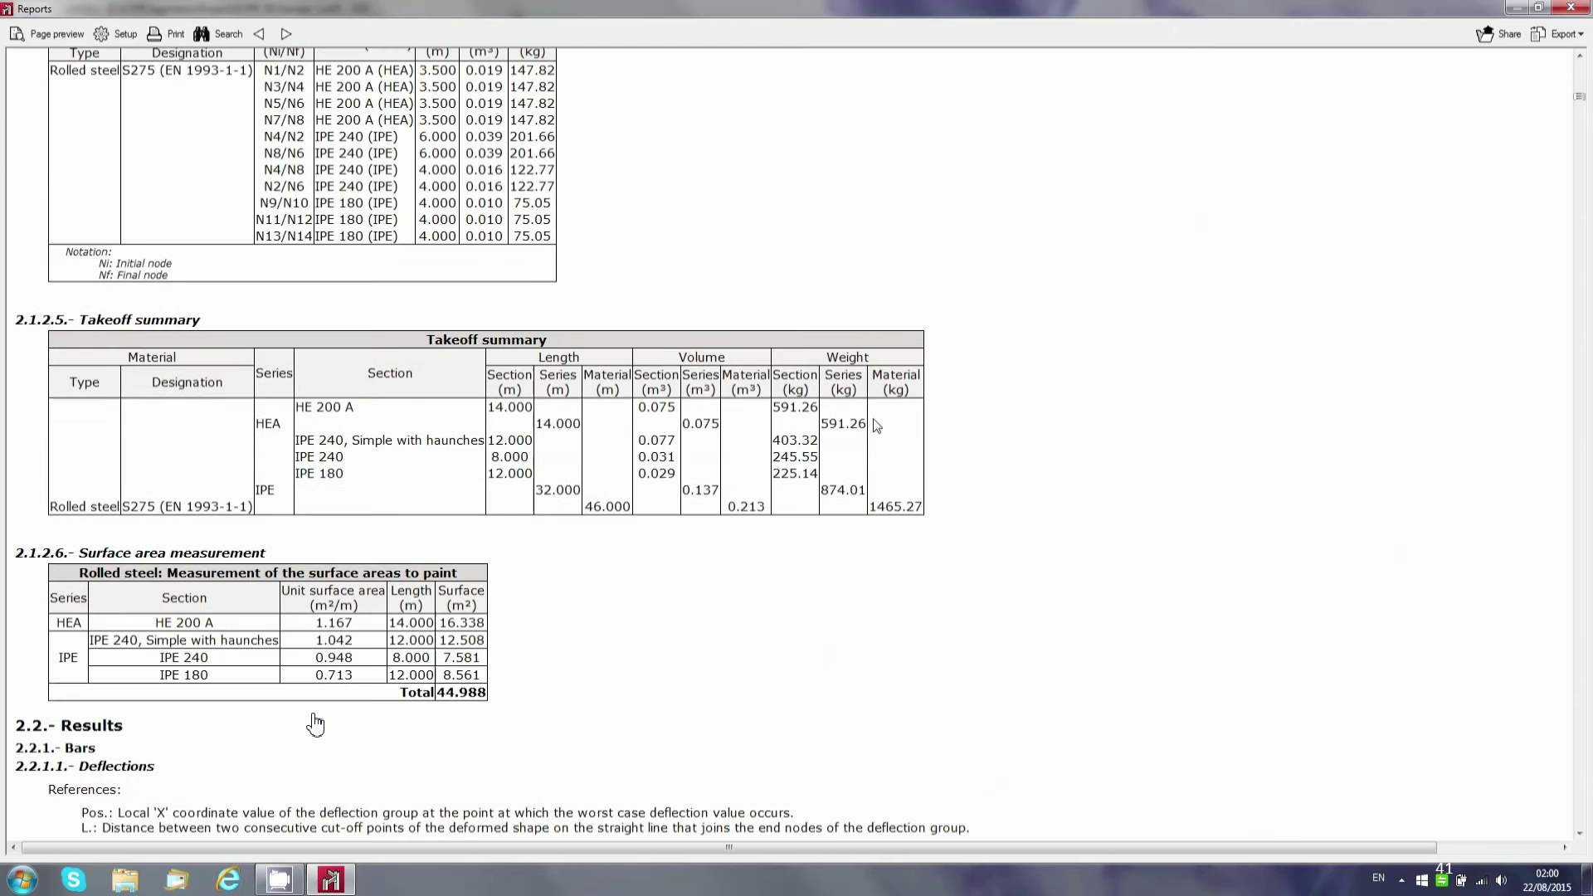
{"action": "left_click_drag", "start_coordinate": [871, 477], "coordinate": [928, 478]}
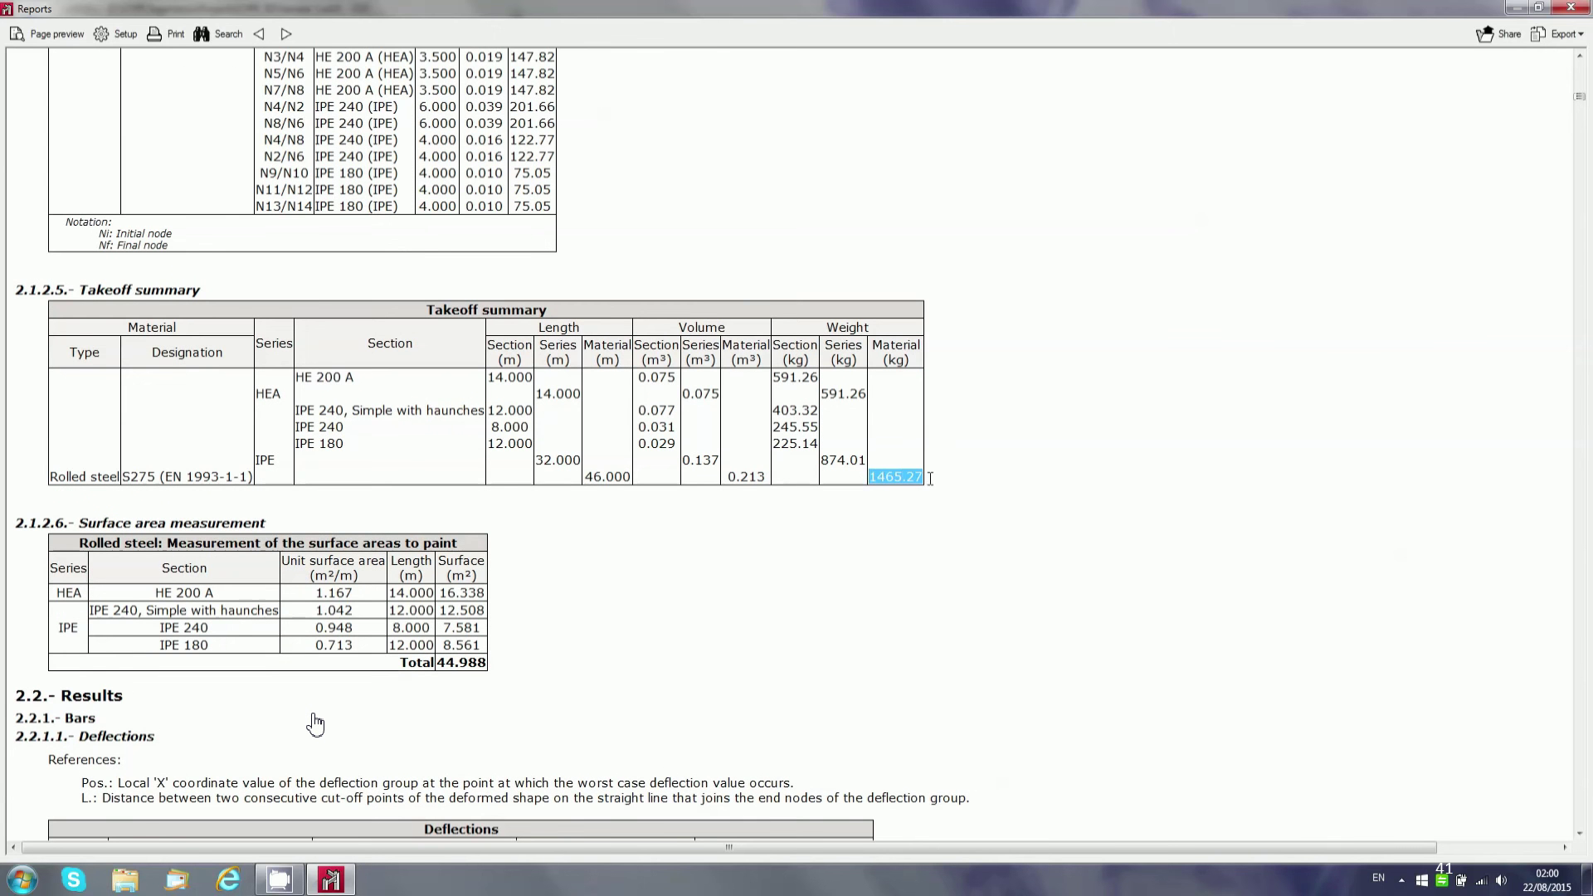
- Highlight the surface areas to paint heading and the total painted surface in the report's surface area measurement table
{"action": "scroll", "coordinate": [720, 501], "scroll_direction": "down", "scroll_amount": 1}
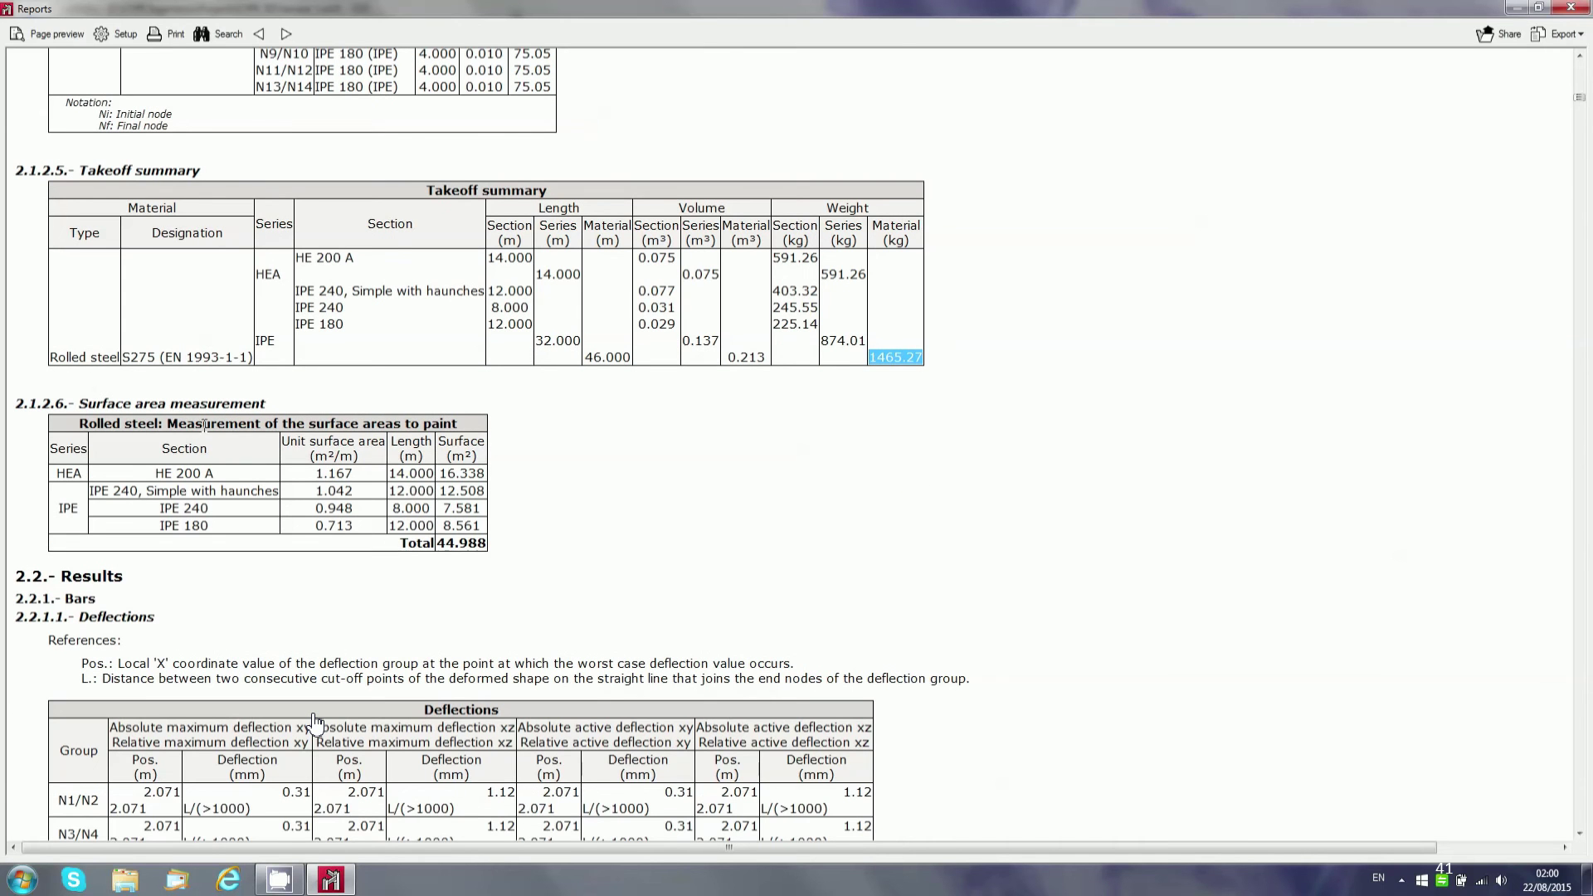
{"action": "left_click_drag", "start_coordinate": [168, 424], "coordinate": [459, 425]}
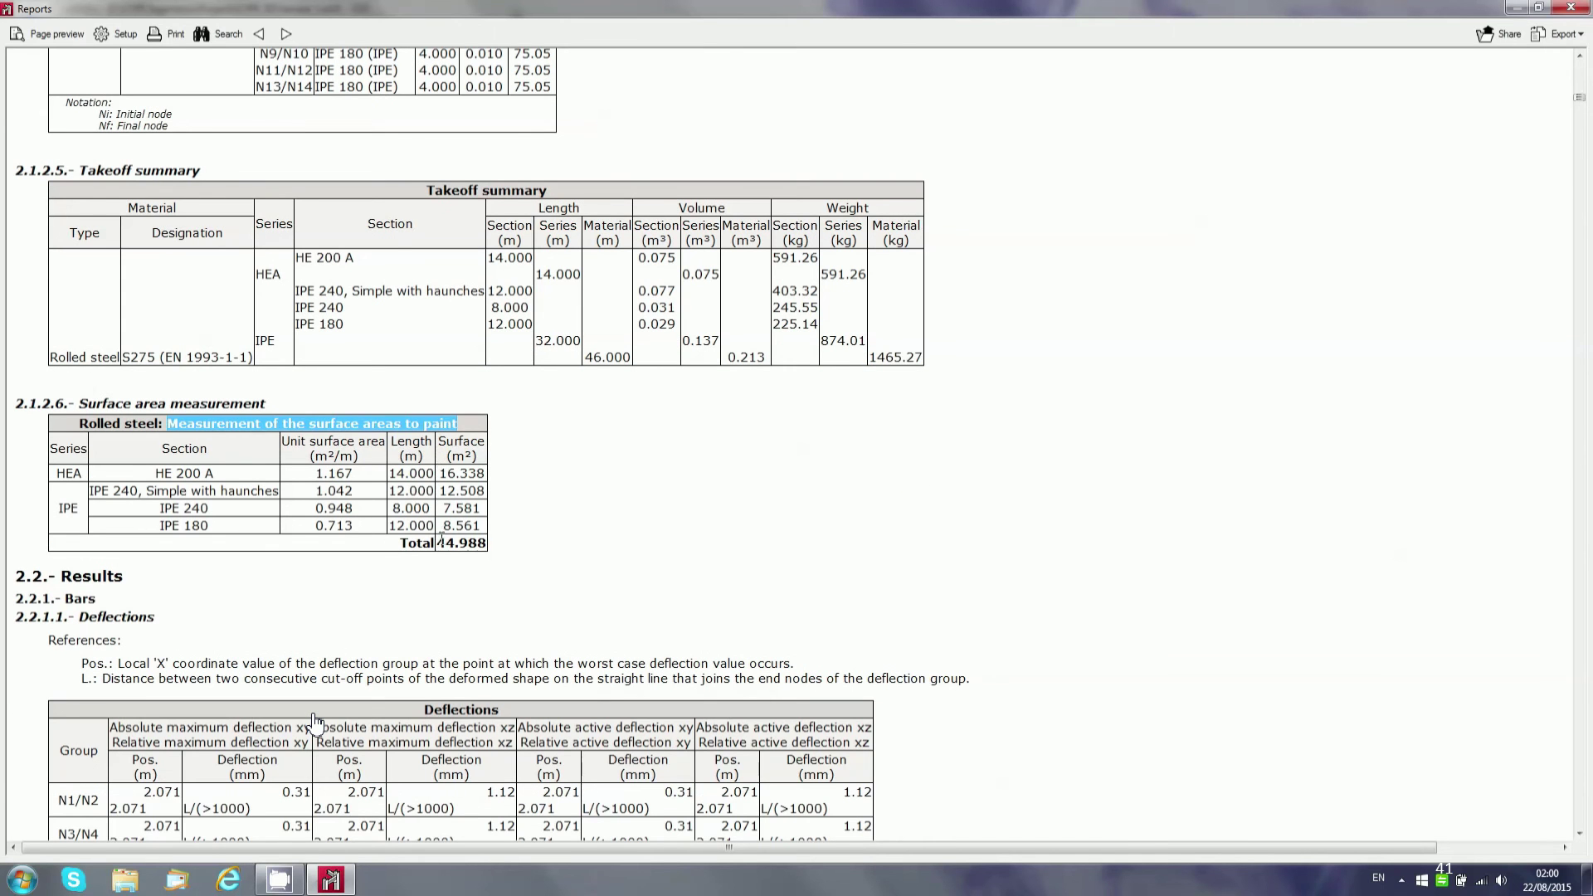
{"action": "left_click_drag", "start_coordinate": [437, 544], "coordinate": [540, 545]}
{"action": "scroll", "coordinate": [559, 544], "scroll_direction": "down", "scroll_amount": 5}
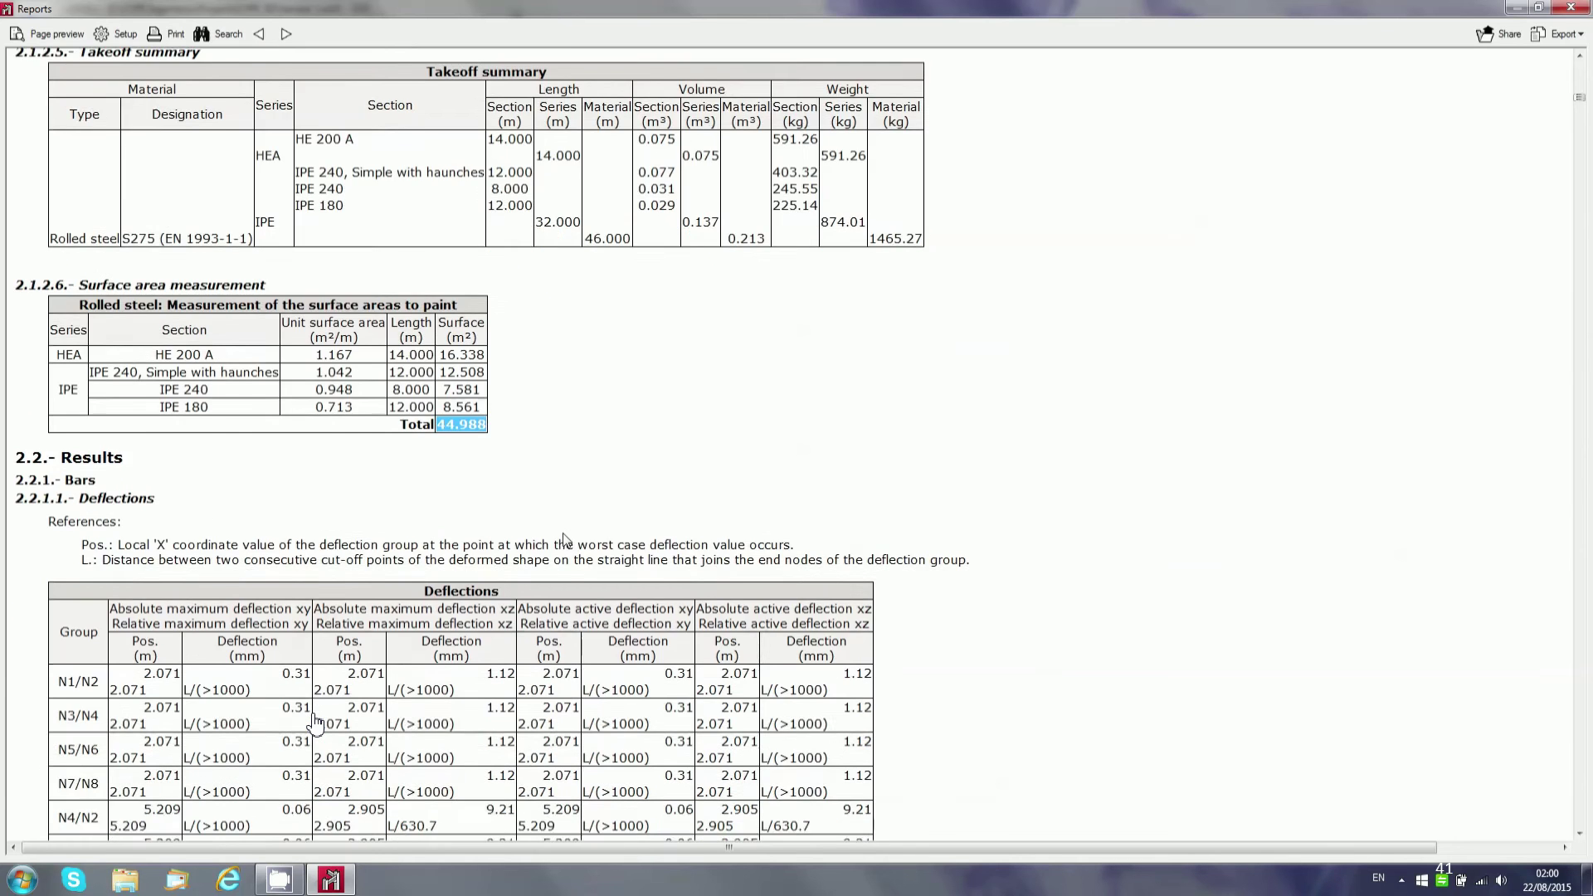
- Examine the bars' deflections and complete U.L.S. checks, highlighting the Eurocode articles cited for Z-direction shear resistance in the fire situation
{"action": "scroll", "coordinate": [570, 532], "scroll_direction": "down", "scroll_amount": 15}
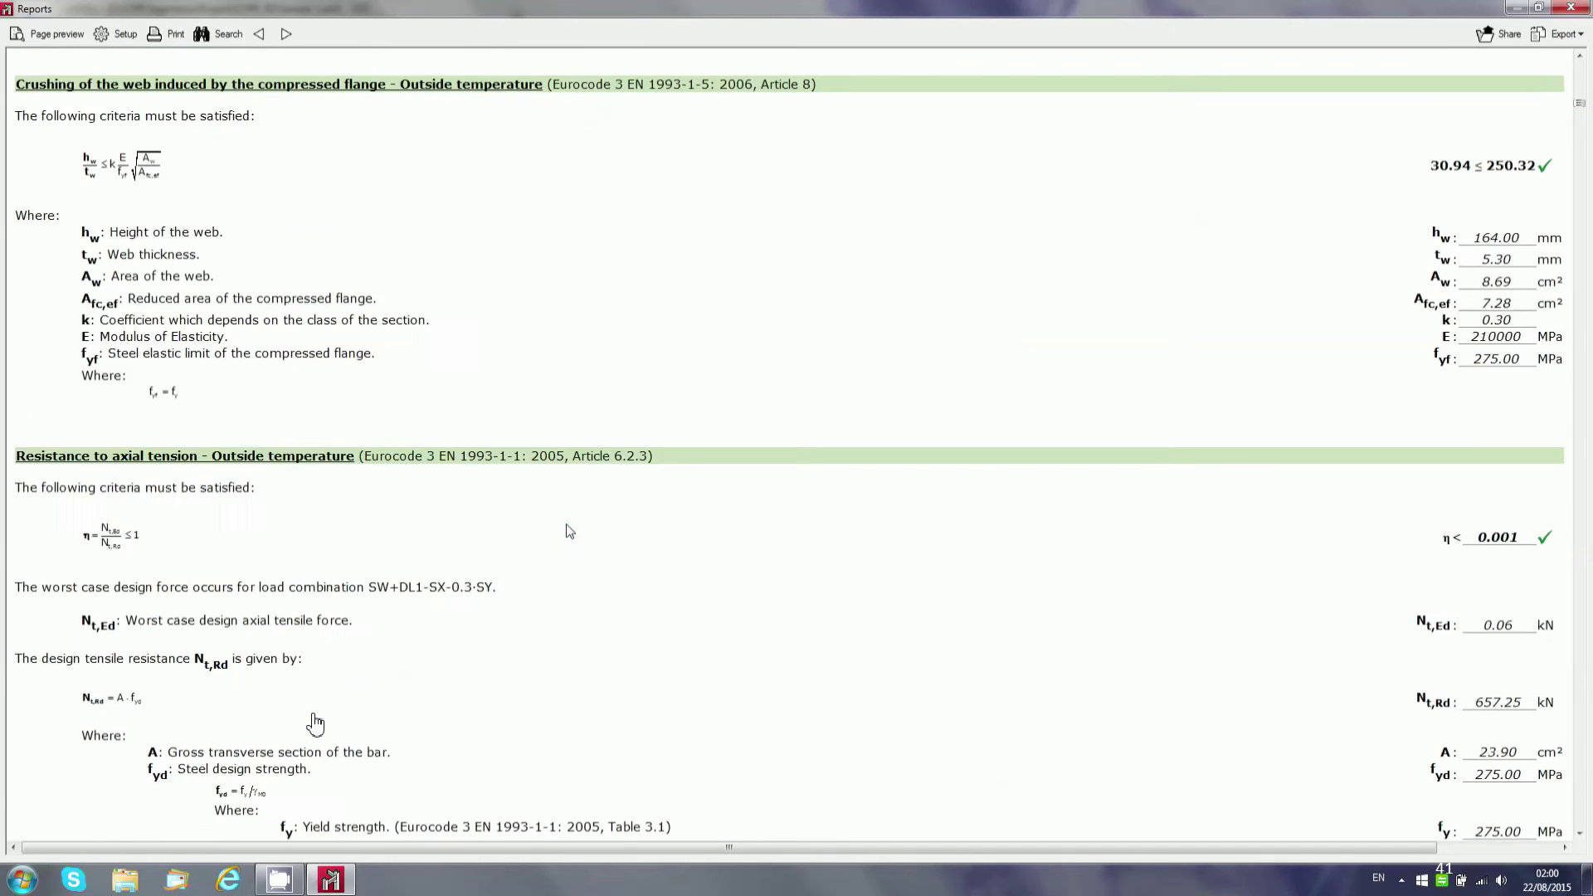
{"action": "scroll", "coordinate": [1106, 381], "scroll_direction": "down", "scroll_amount": 3}
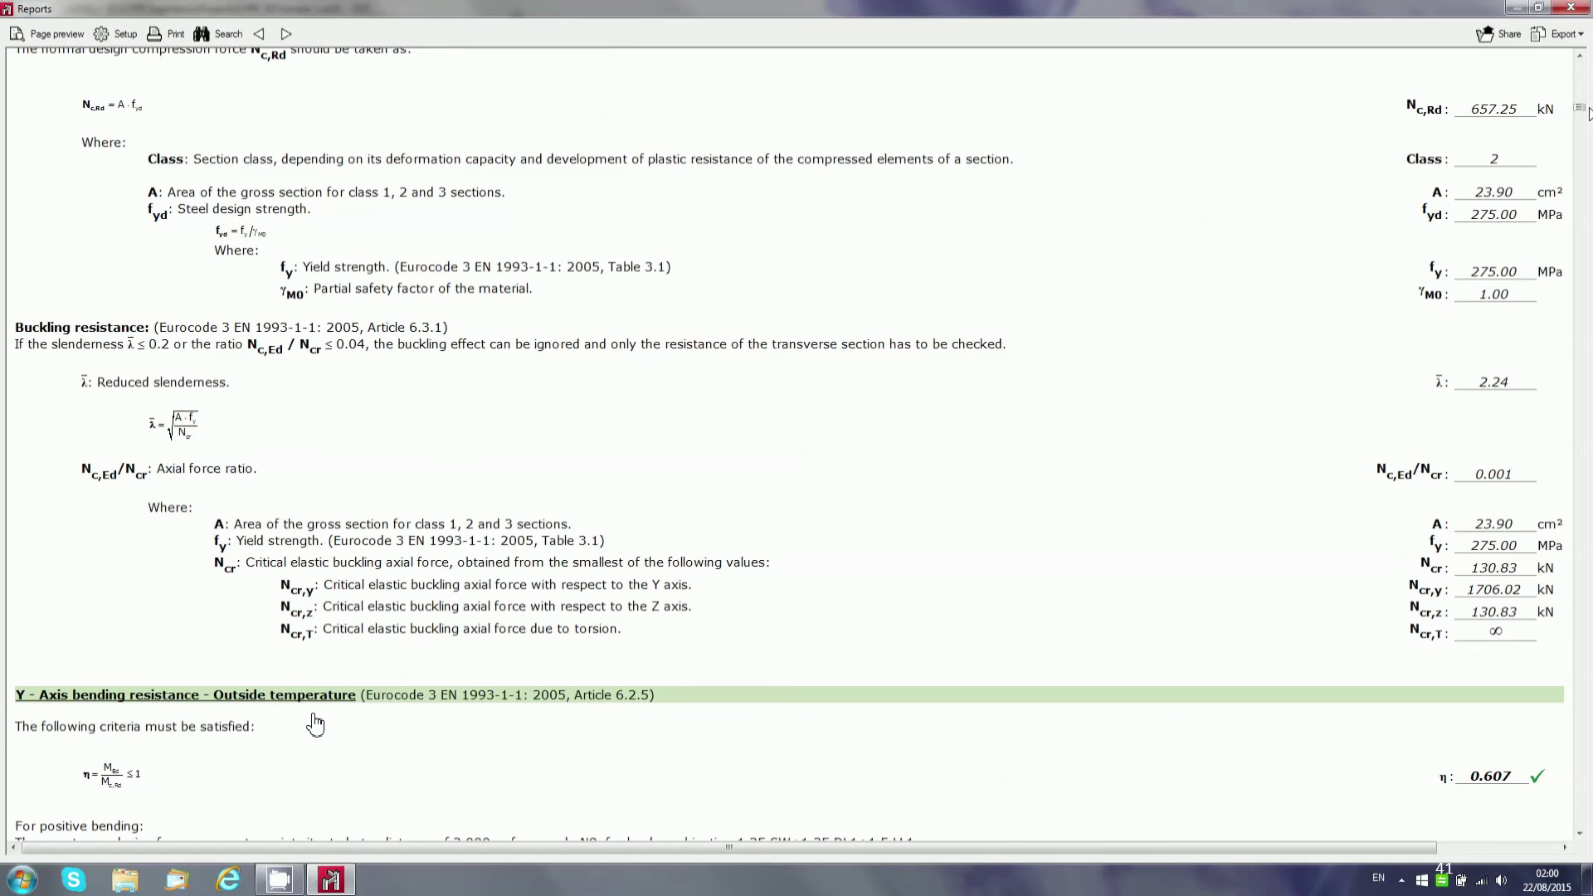
{"action": "left_click_drag", "start_coordinate": [1585, 116], "coordinate": [1573, 233]}
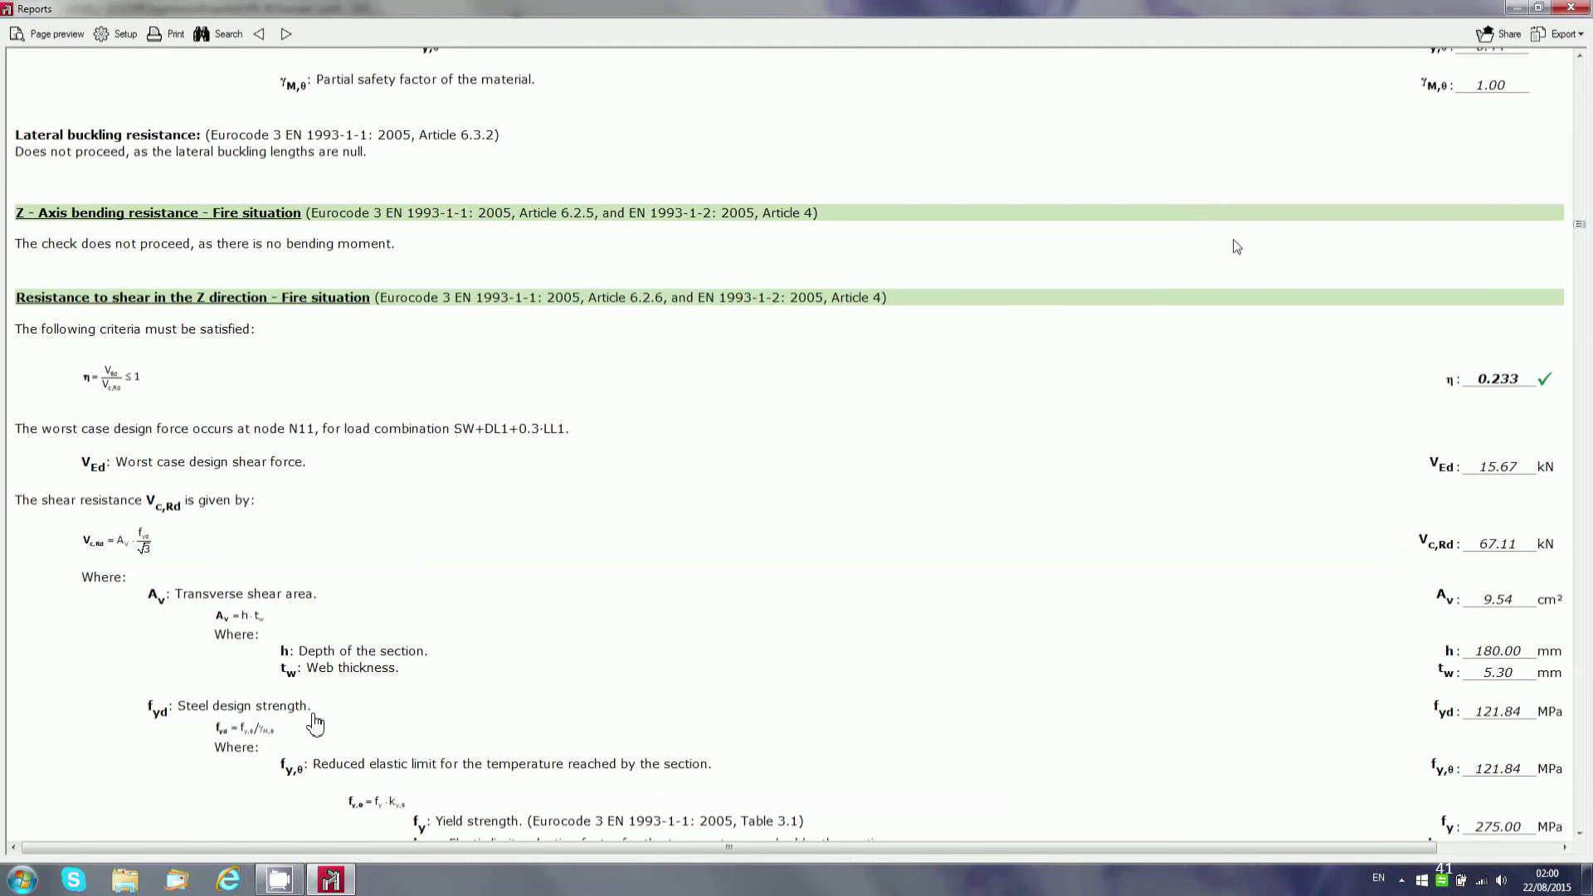
{"action": "left_click_drag", "start_coordinate": [382, 296], "coordinate": [897, 295]}
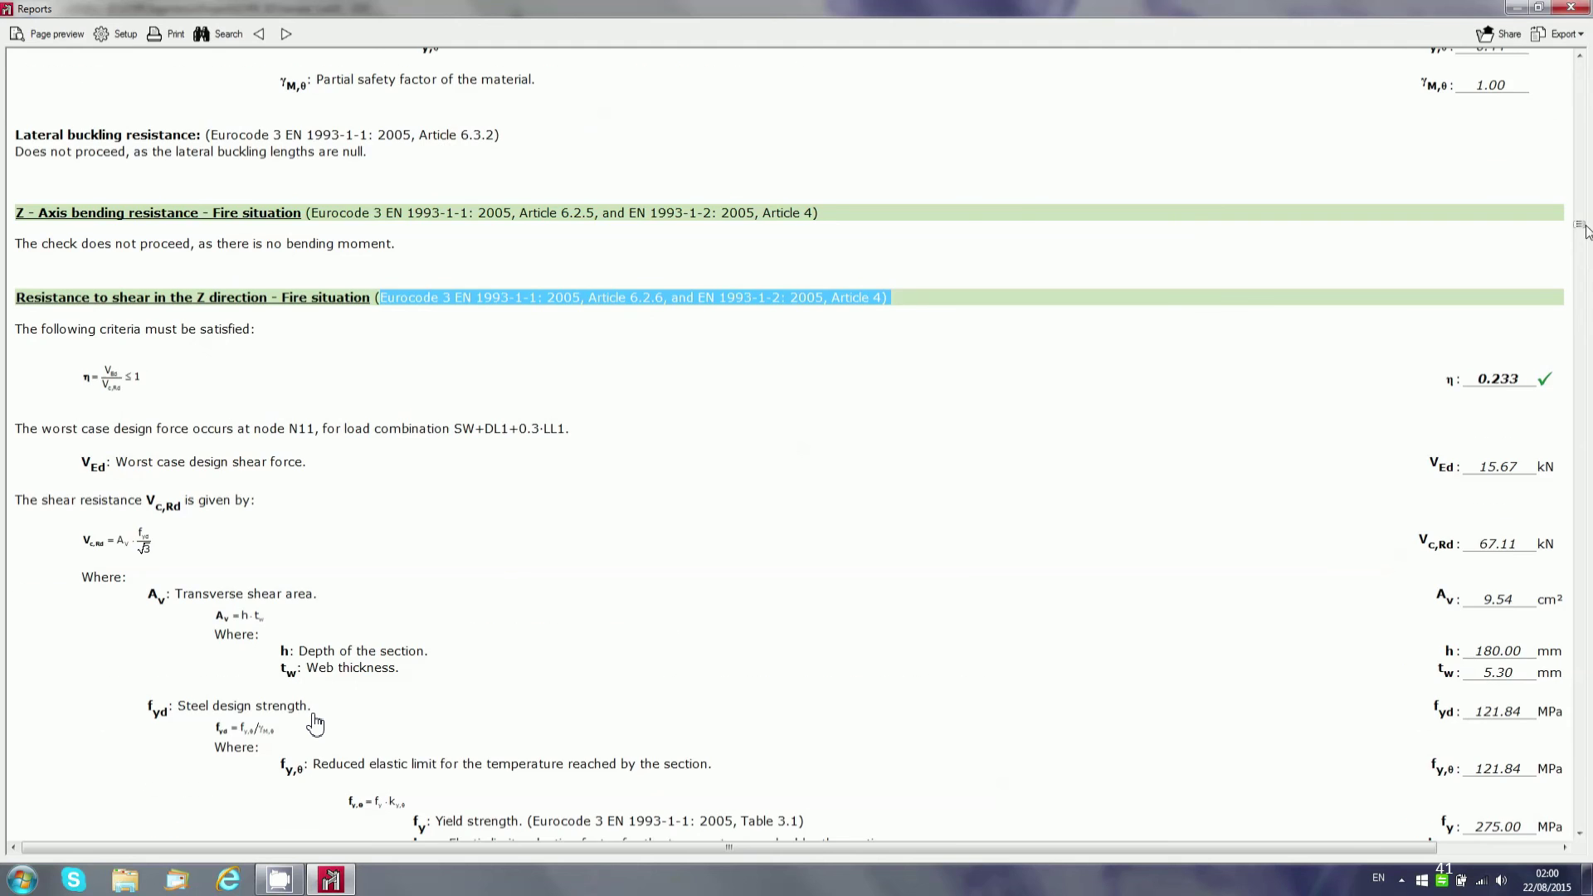
- Examine the report's seismic section, highlighting the design code used and reviewing the spectrum parameters and the X and Y design spectra
{"action": "left_click_drag", "start_coordinate": [1588, 234], "coordinate": [1565, 666]}
{"action": "scroll", "coordinate": [507, 381], "scroll_direction": "down", "scroll_amount": 3}
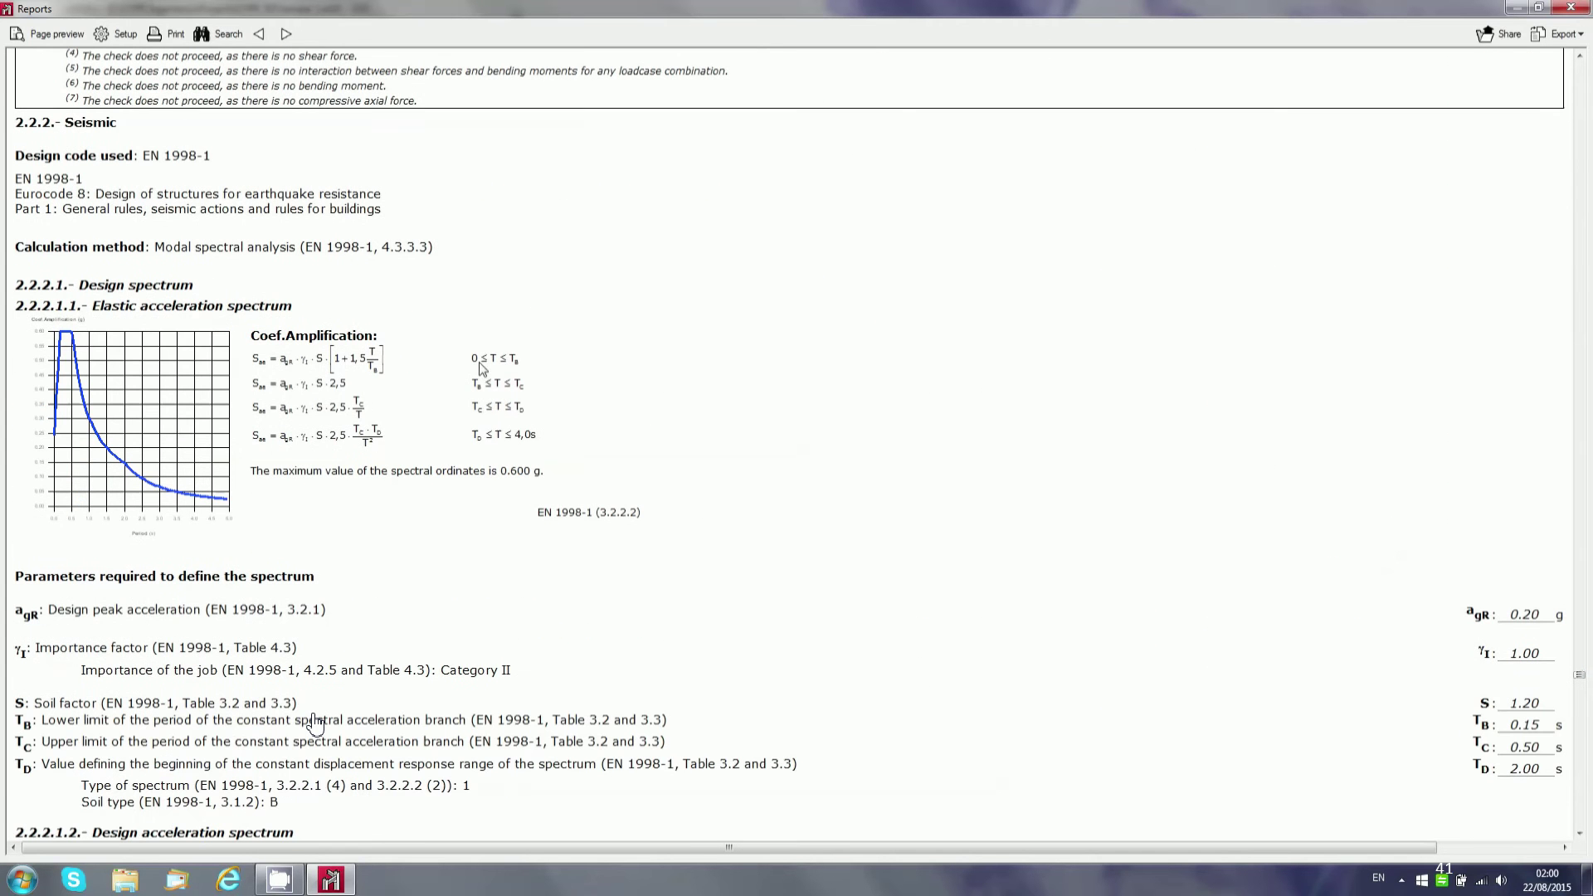
{"action": "left_click_drag", "start_coordinate": [140, 156], "coordinate": [238, 159]}
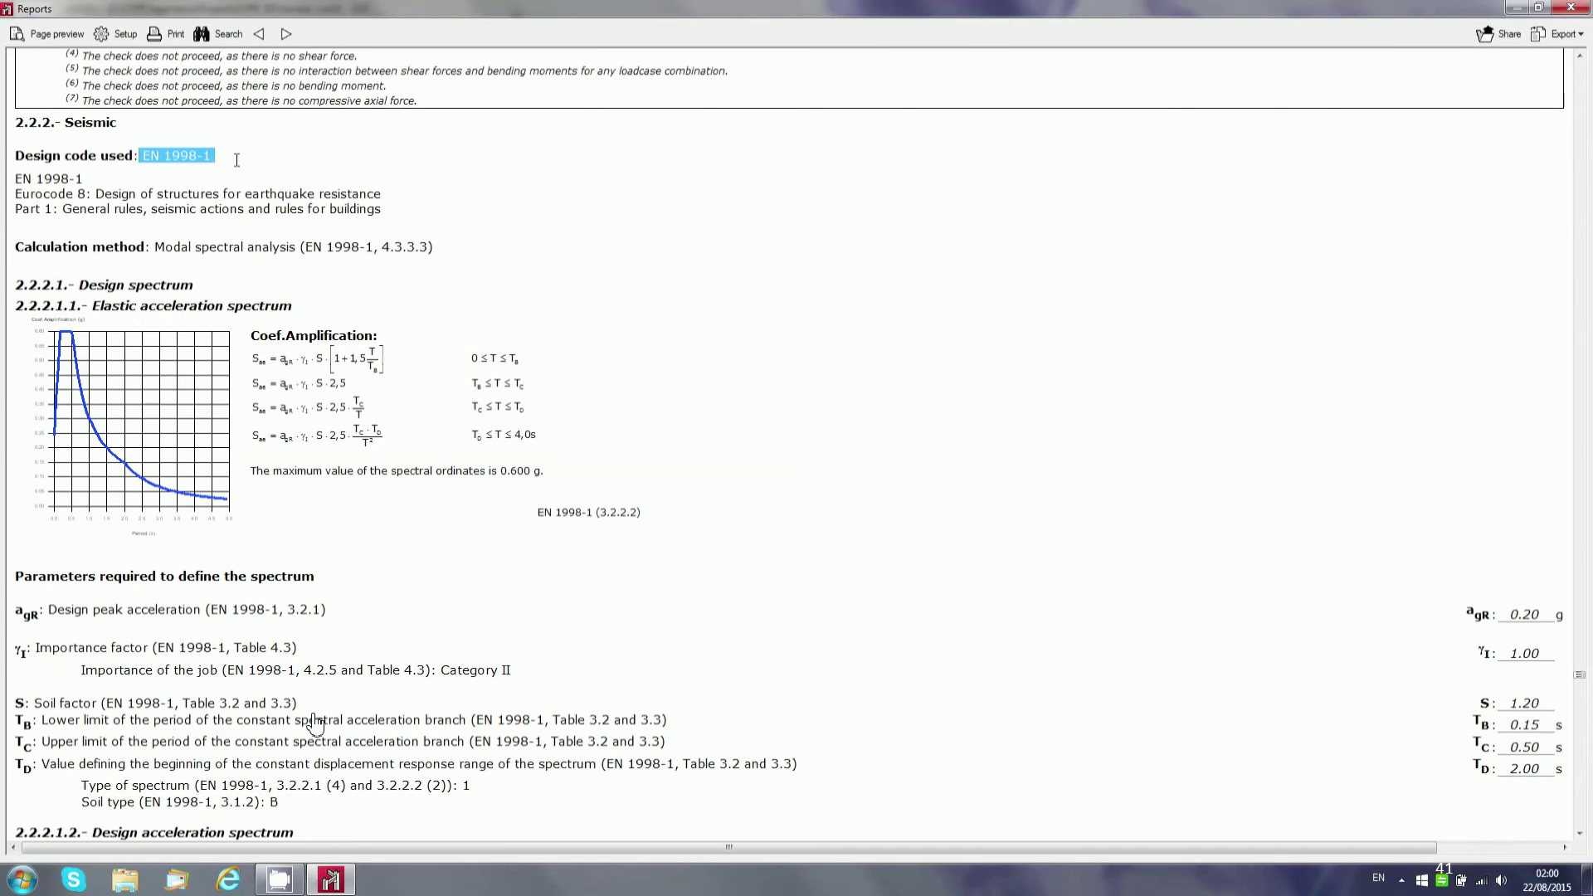
{"action": "scroll", "coordinate": [294, 249], "scroll_direction": "down", "scroll_amount": 12}
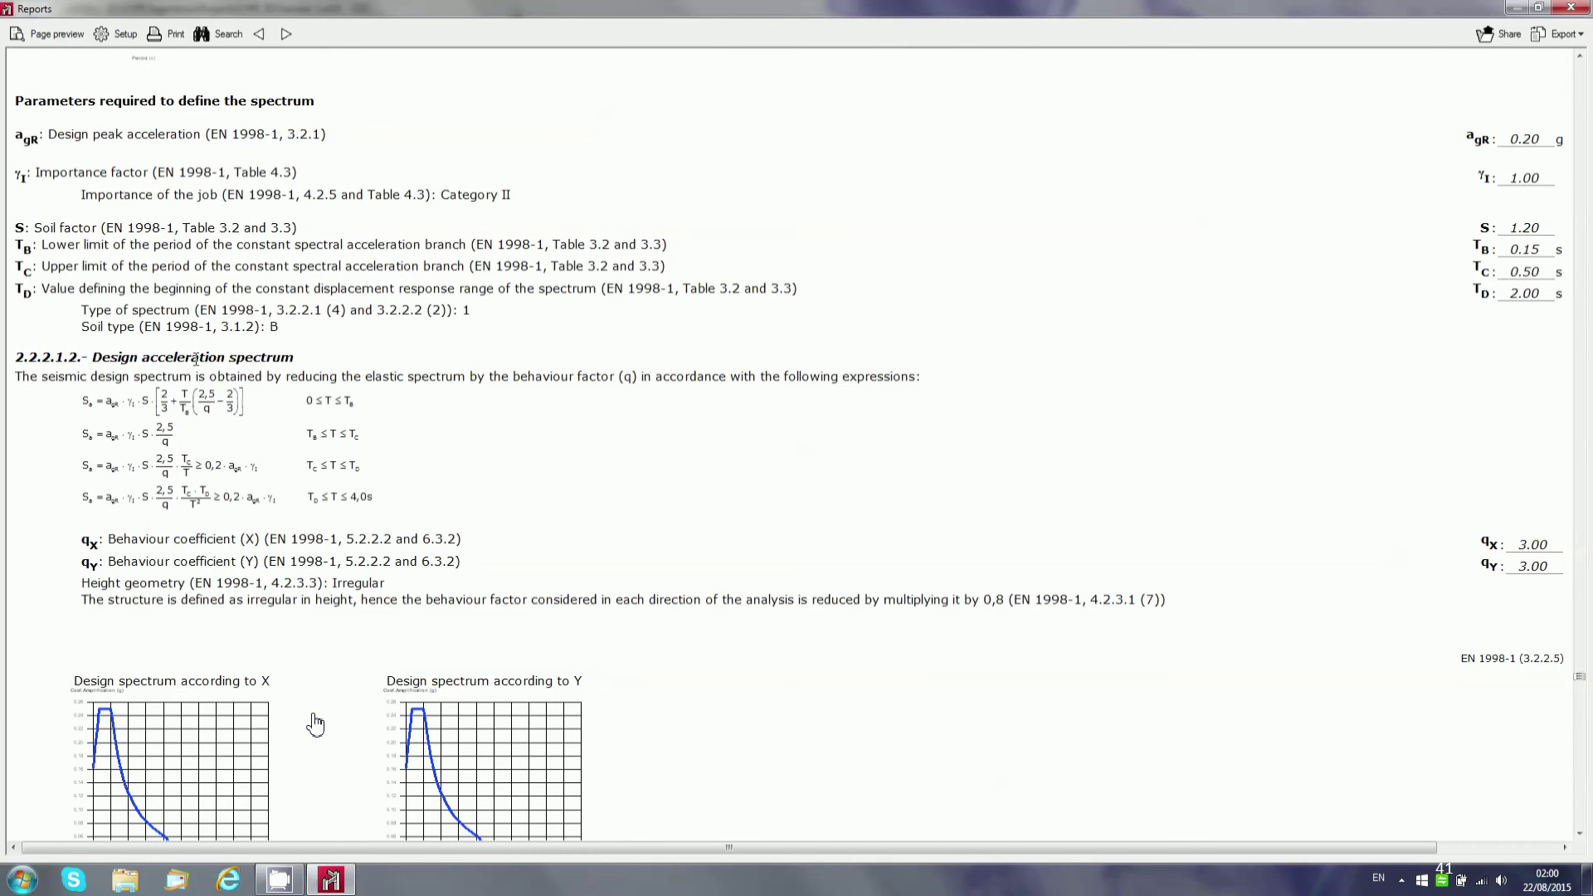
{"action": "scroll", "coordinate": [274, 326], "scroll_direction": "down", "scroll_amount": 6}
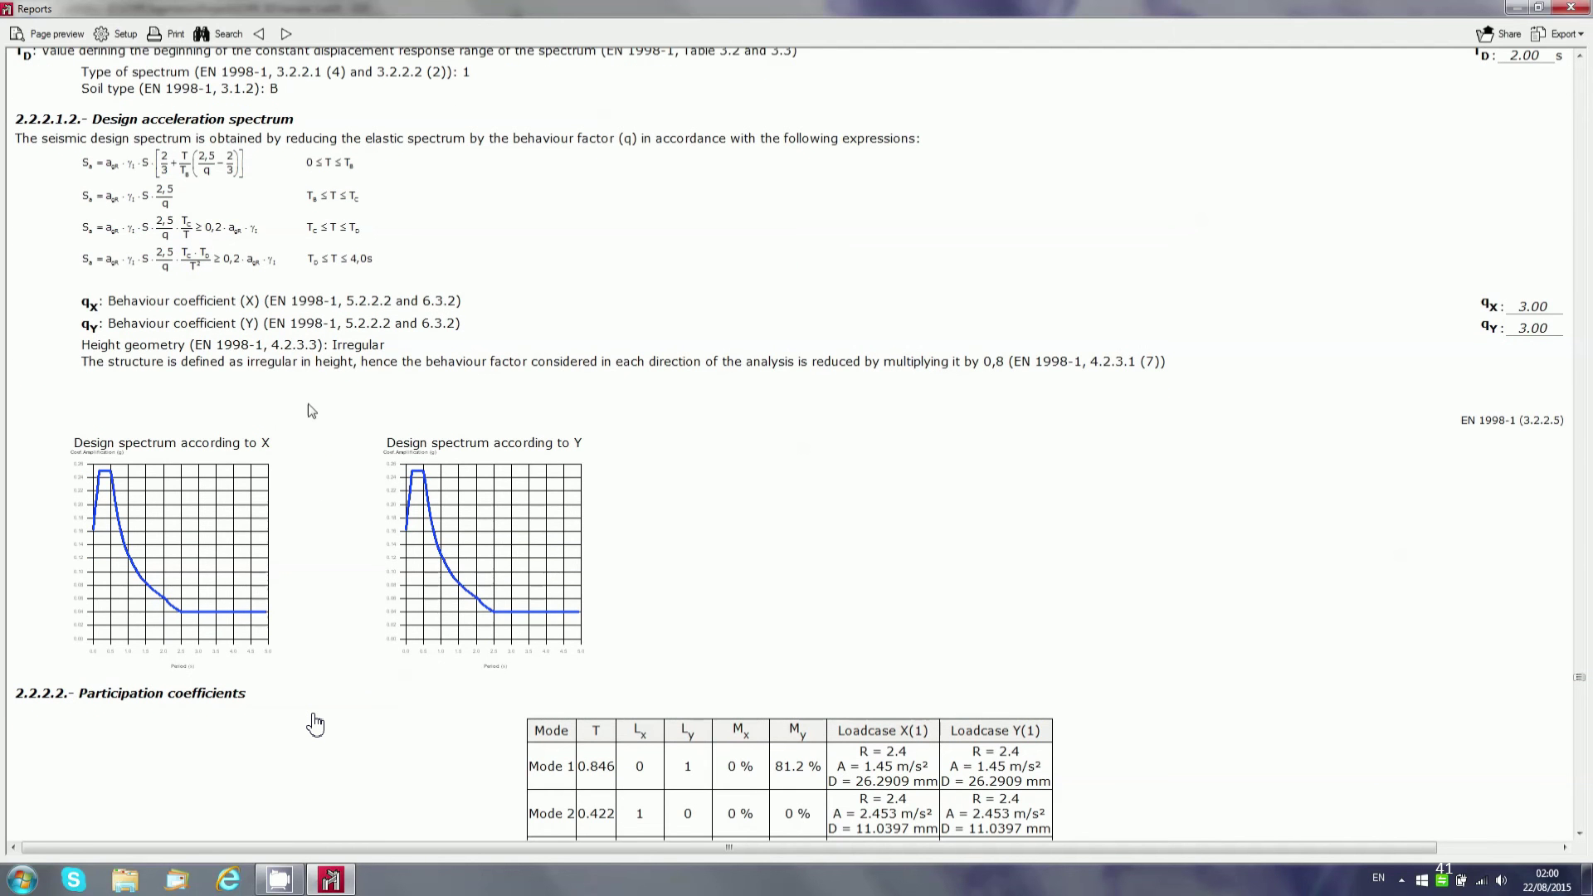
{"action": "scroll", "coordinate": [324, 406], "scroll_direction": "down", "scroll_amount": 3}
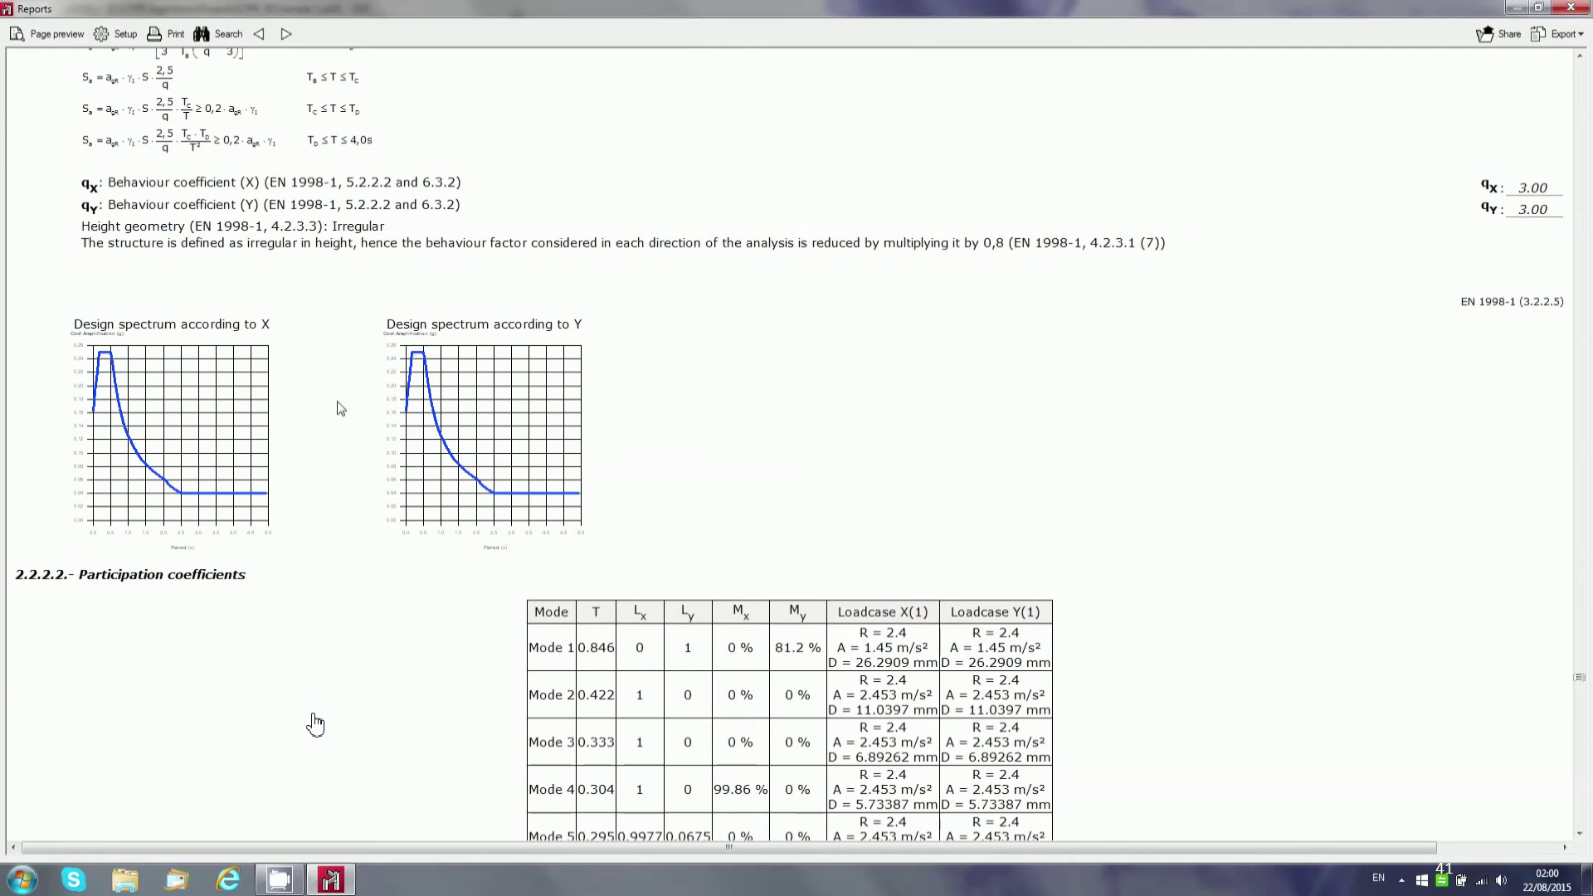
{"action": "scroll", "coordinate": [327, 465], "scroll_direction": "down", "scroll_amount": 3}
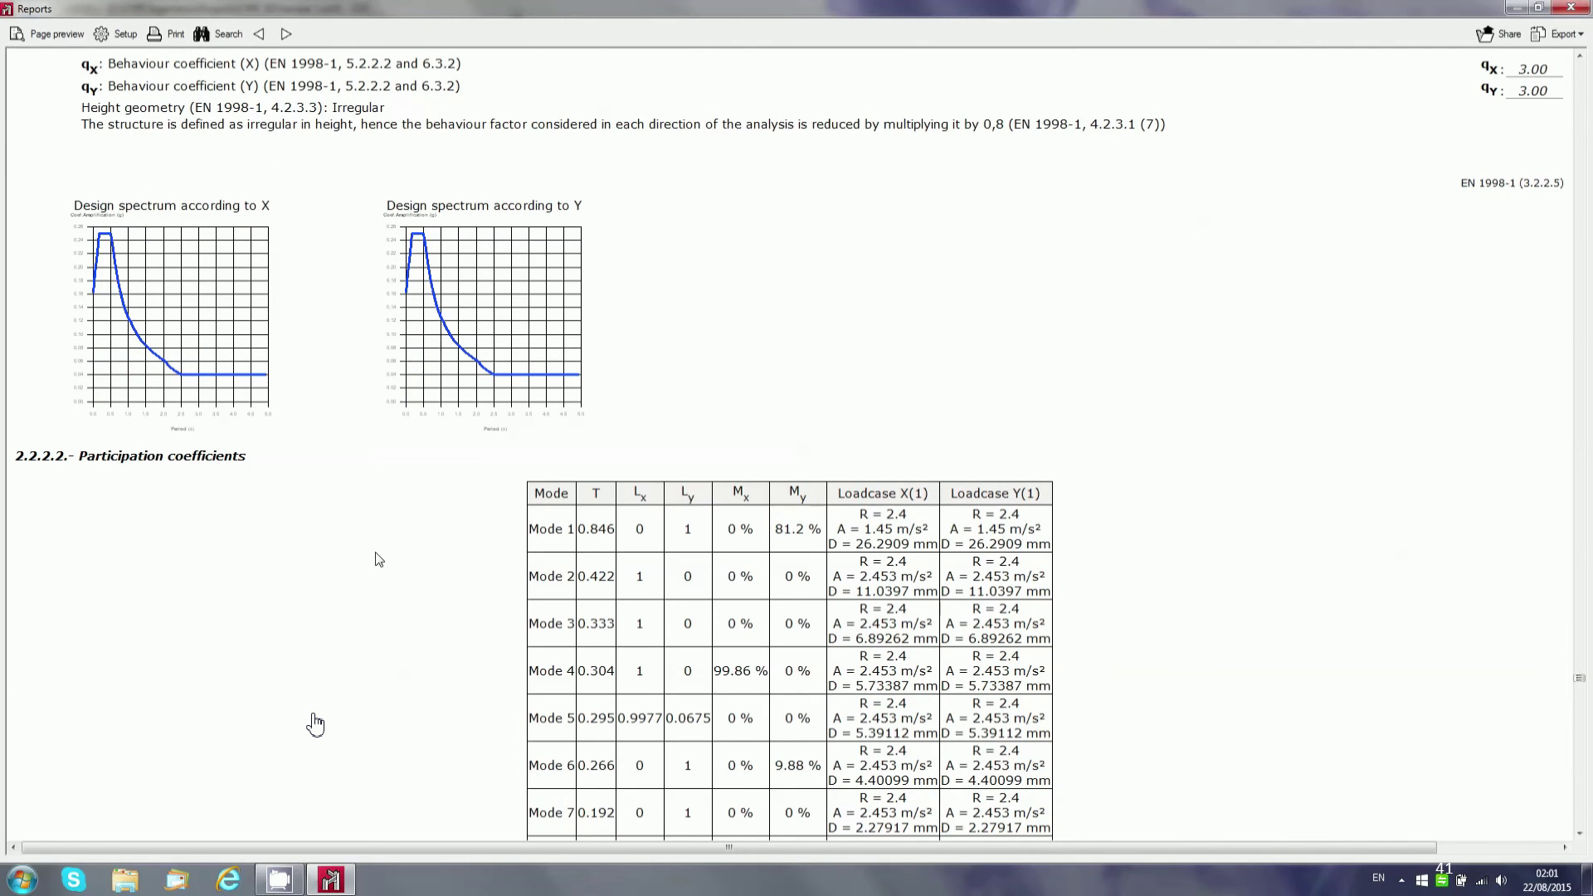
- Examine the modal participation coefficients, highlighting the total displaced mass percentages, and review the representation of the modal periods
{"action": "scroll", "coordinate": [382, 564], "scroll_direction": "down", "scroll_amount": 9}
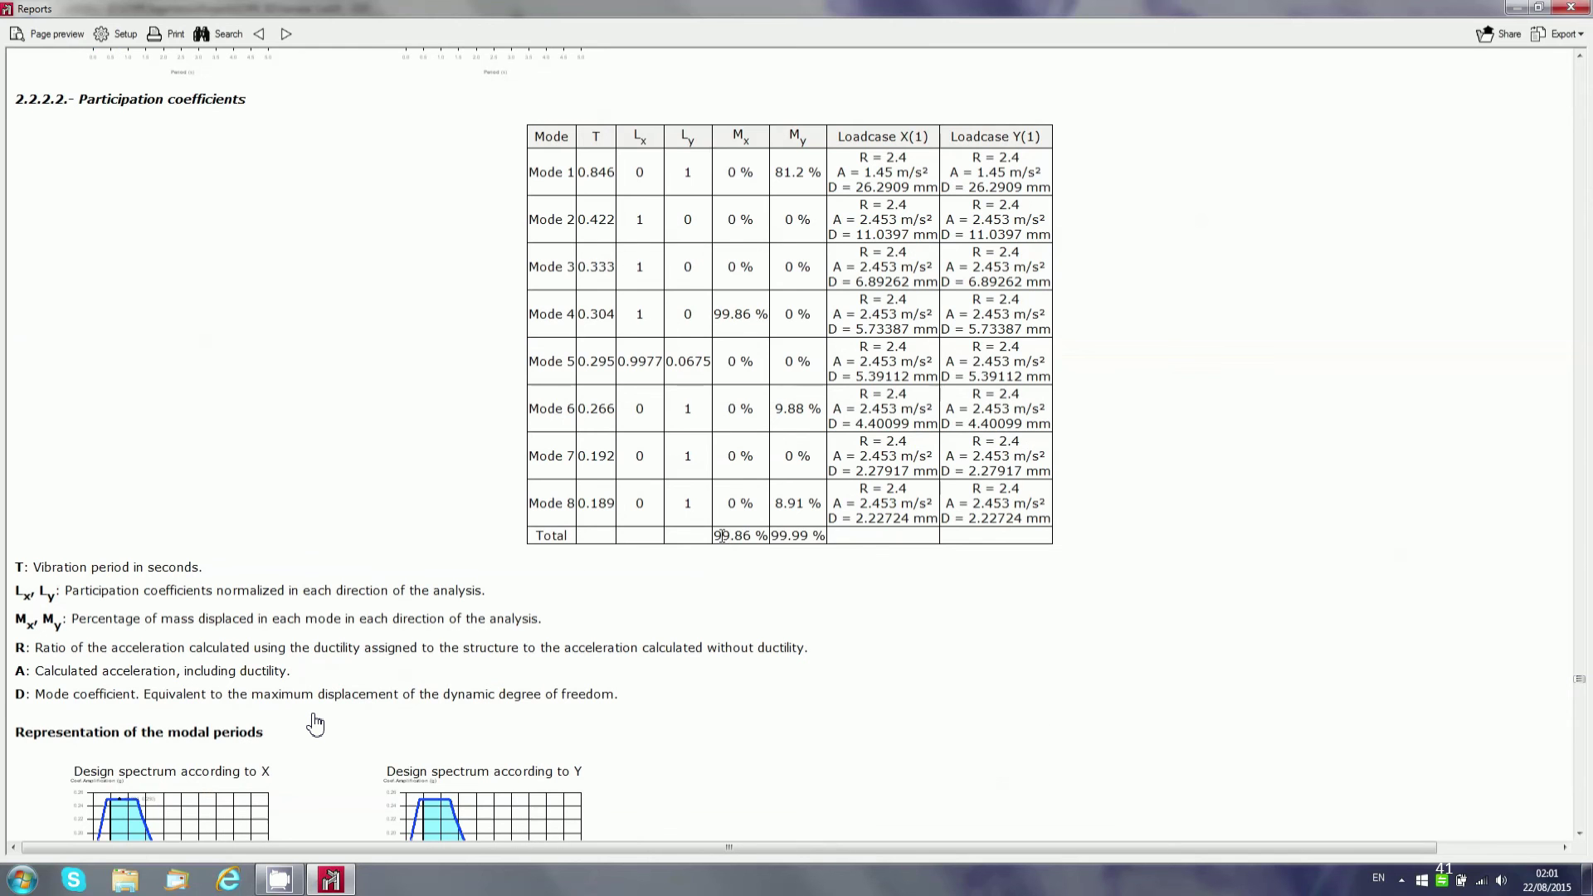
{"action": "left_click_drag", "start_coordinate": [719, 535], "coordinate": [794, 543]}
{"action": "scroll", "coordinate": [725, 541], "scroll_direction": "up", "scroll_amount": 12}
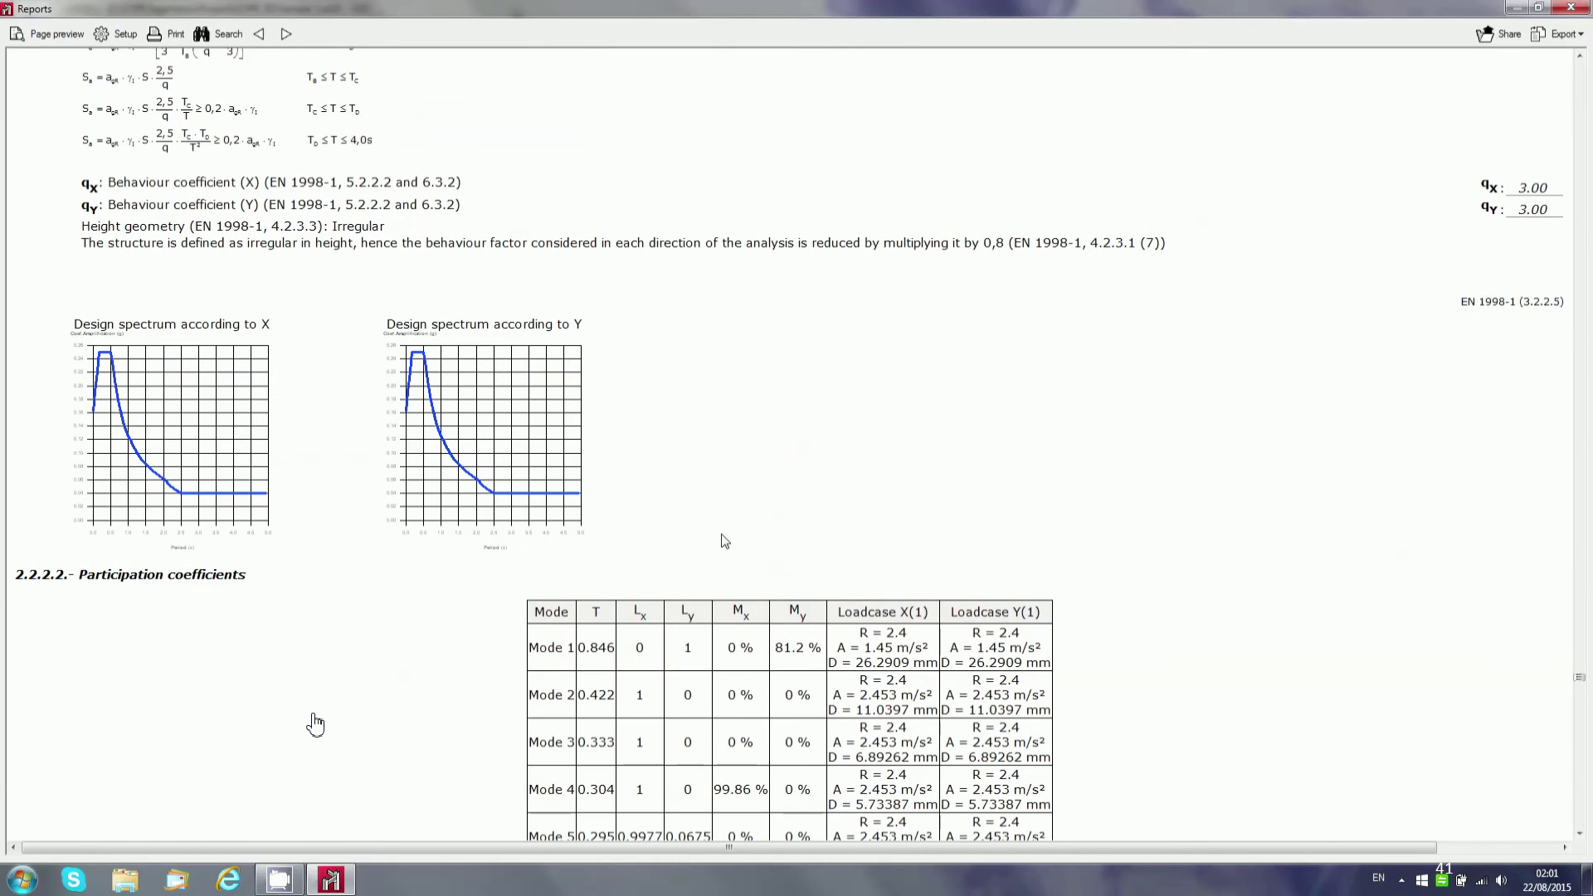
{"action": "scroll", "coordinate": [725, 541], "scroll_direction": "down", "scroll_amount": 20}
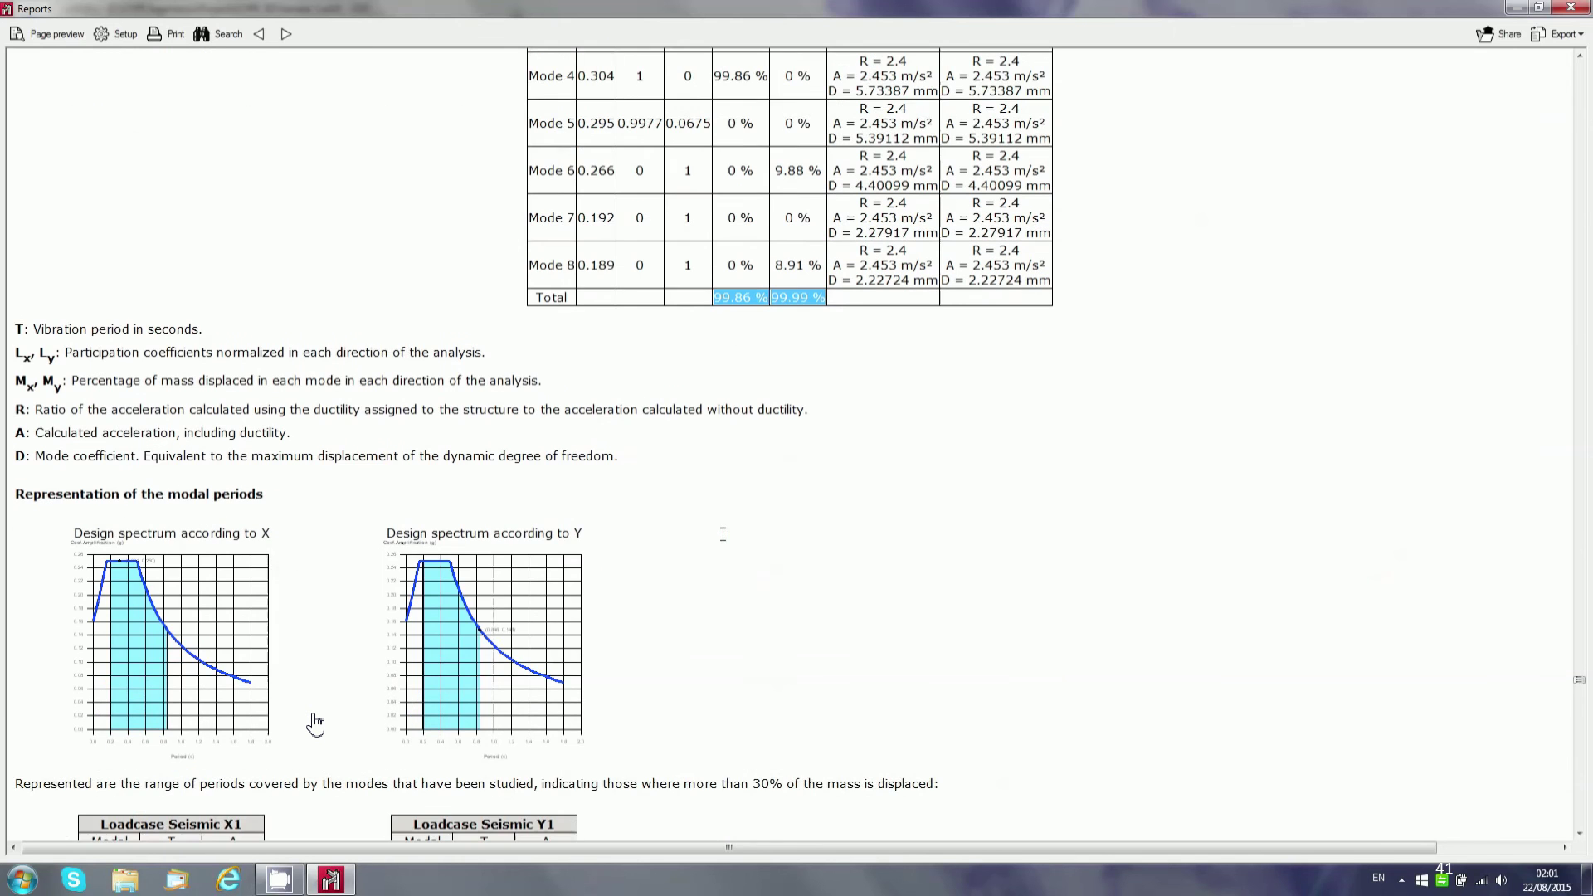
{"action": "scroll", "coordinate": [316, 724], "scroll_direction": "down", "scroll_amount": 4}
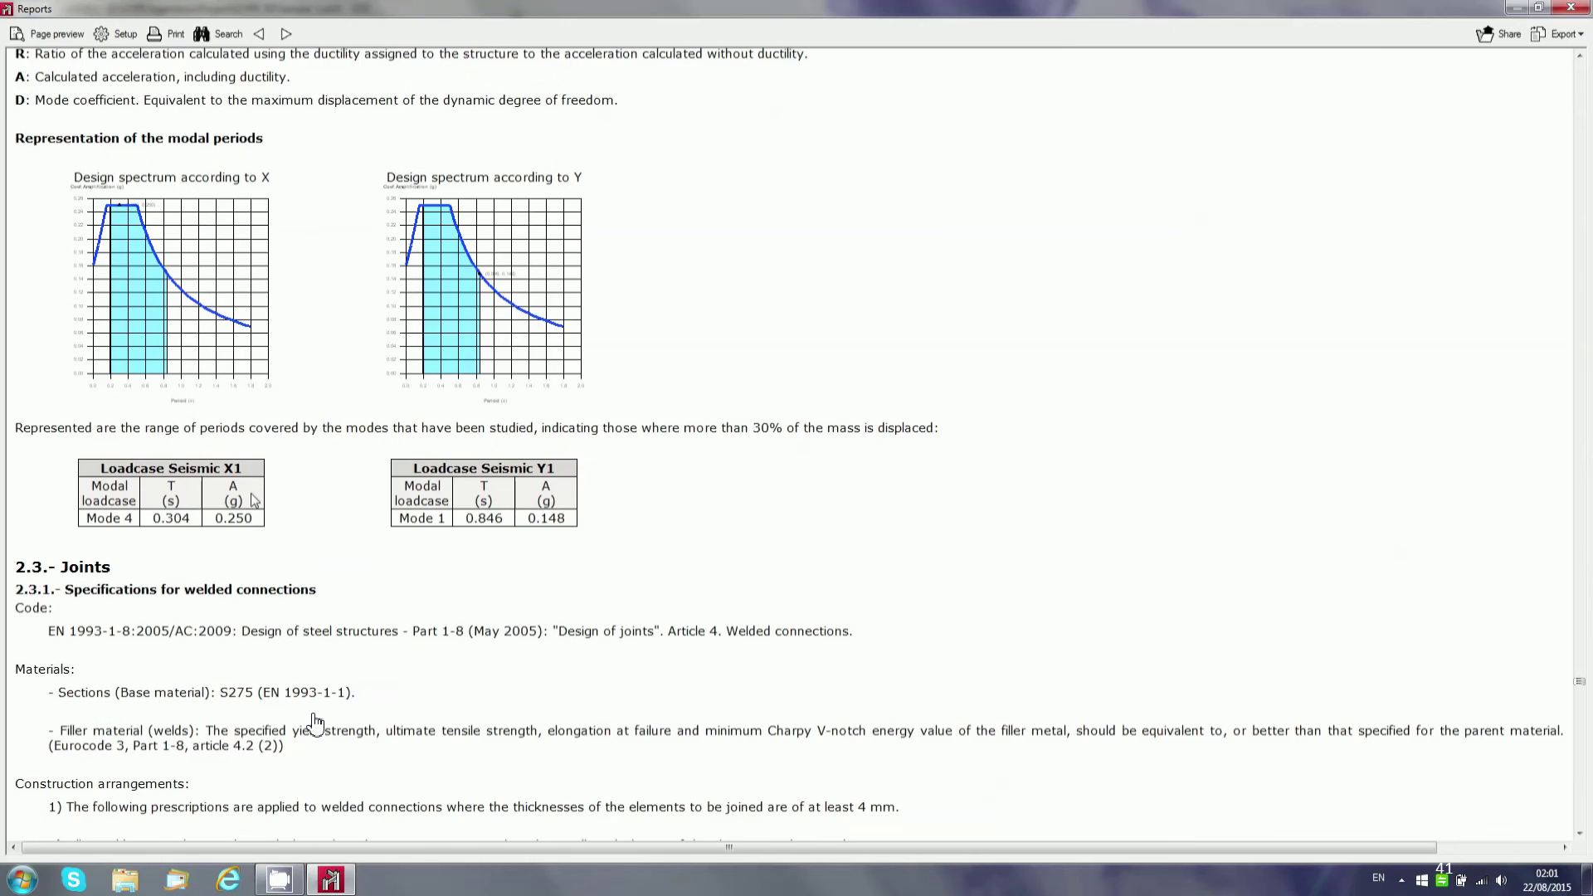
- Examine the Joints chapter's specifications for welded and bolted connections and its references and symbols
{"action": "scroll", "coordinate": [315, 724], "scroll_direction": "down", "scroll_amount": 7}
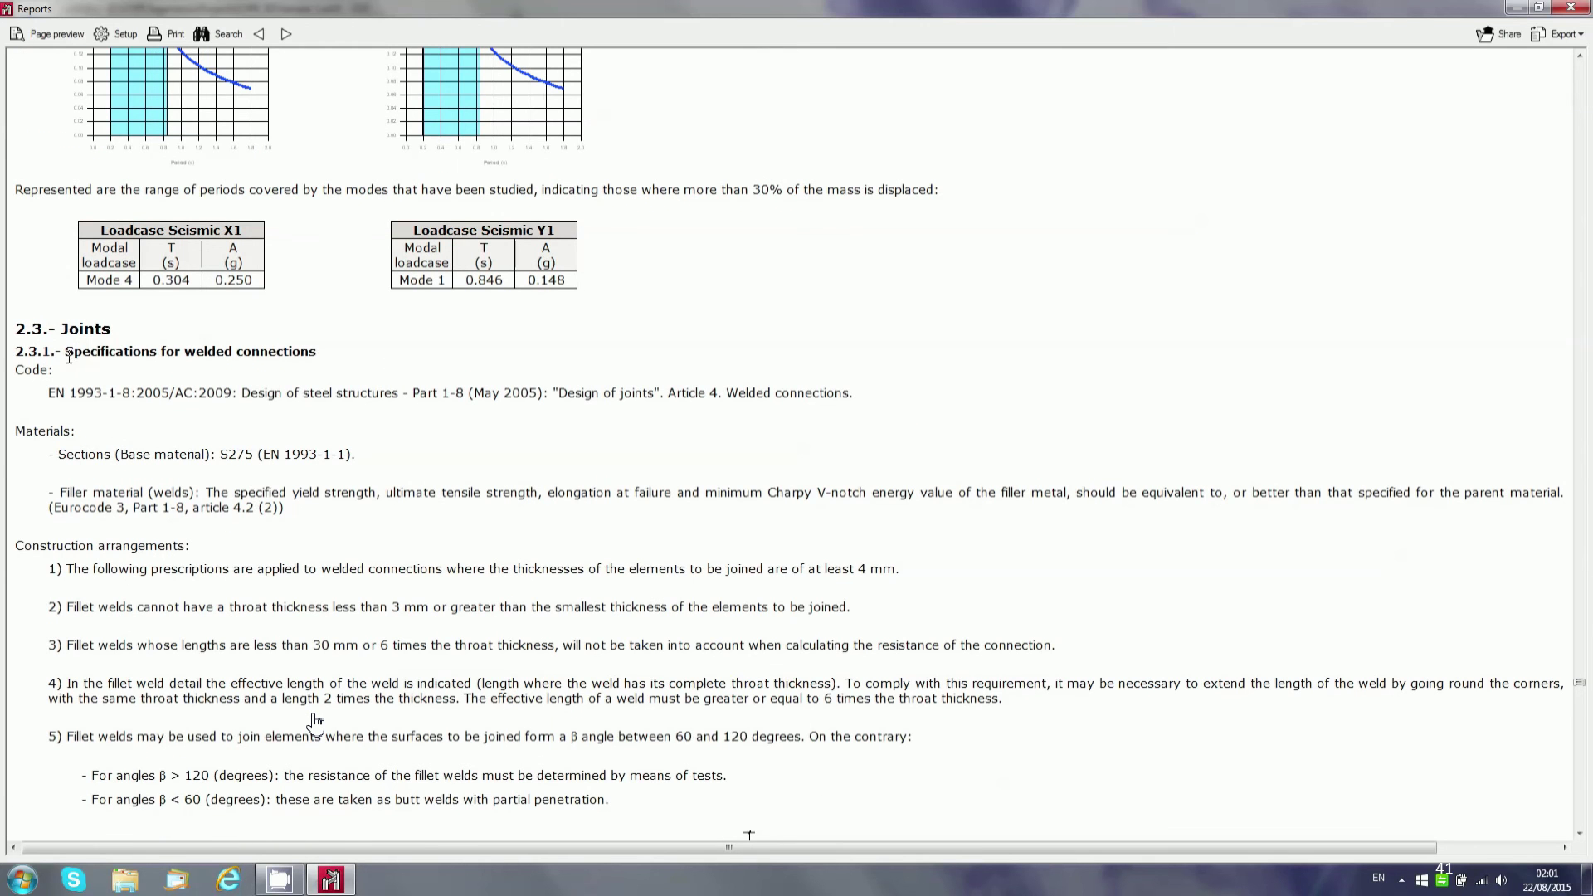
{"action": "left_click_drag", "start_coordinate": [66, 352], "coordinate": [108, 365]}
{"action": "scroll", "coordinate": [315, 724], "scroll_direction": "down", "scroll_amount": 20}
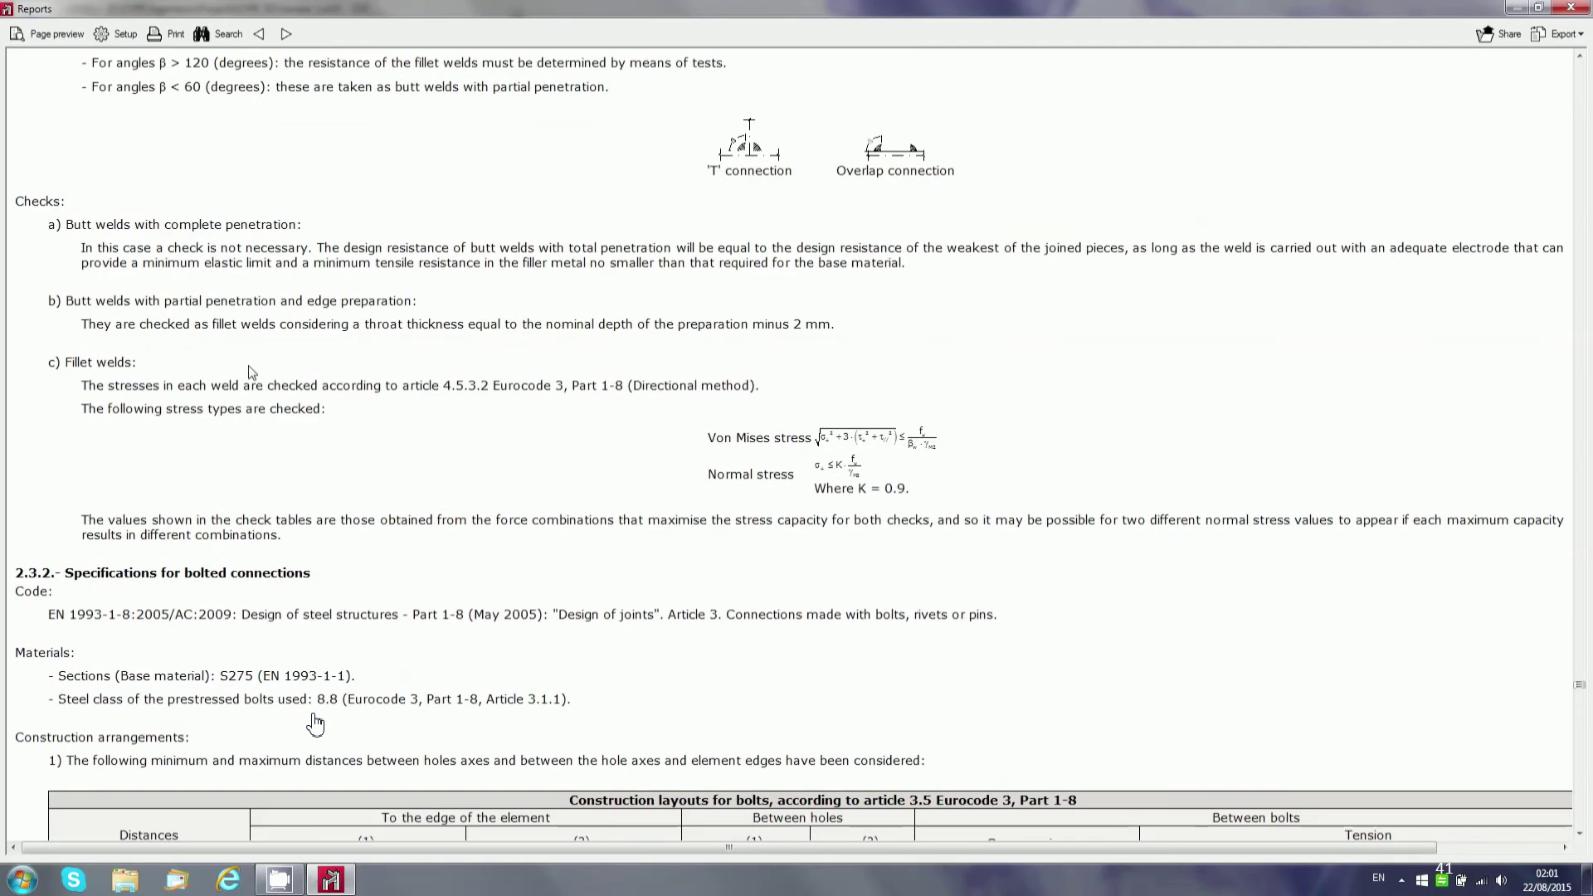
{"action": "scroll", "coordinate": [583, 361], "scroll_direction": "down", "scroll_amount": 20}
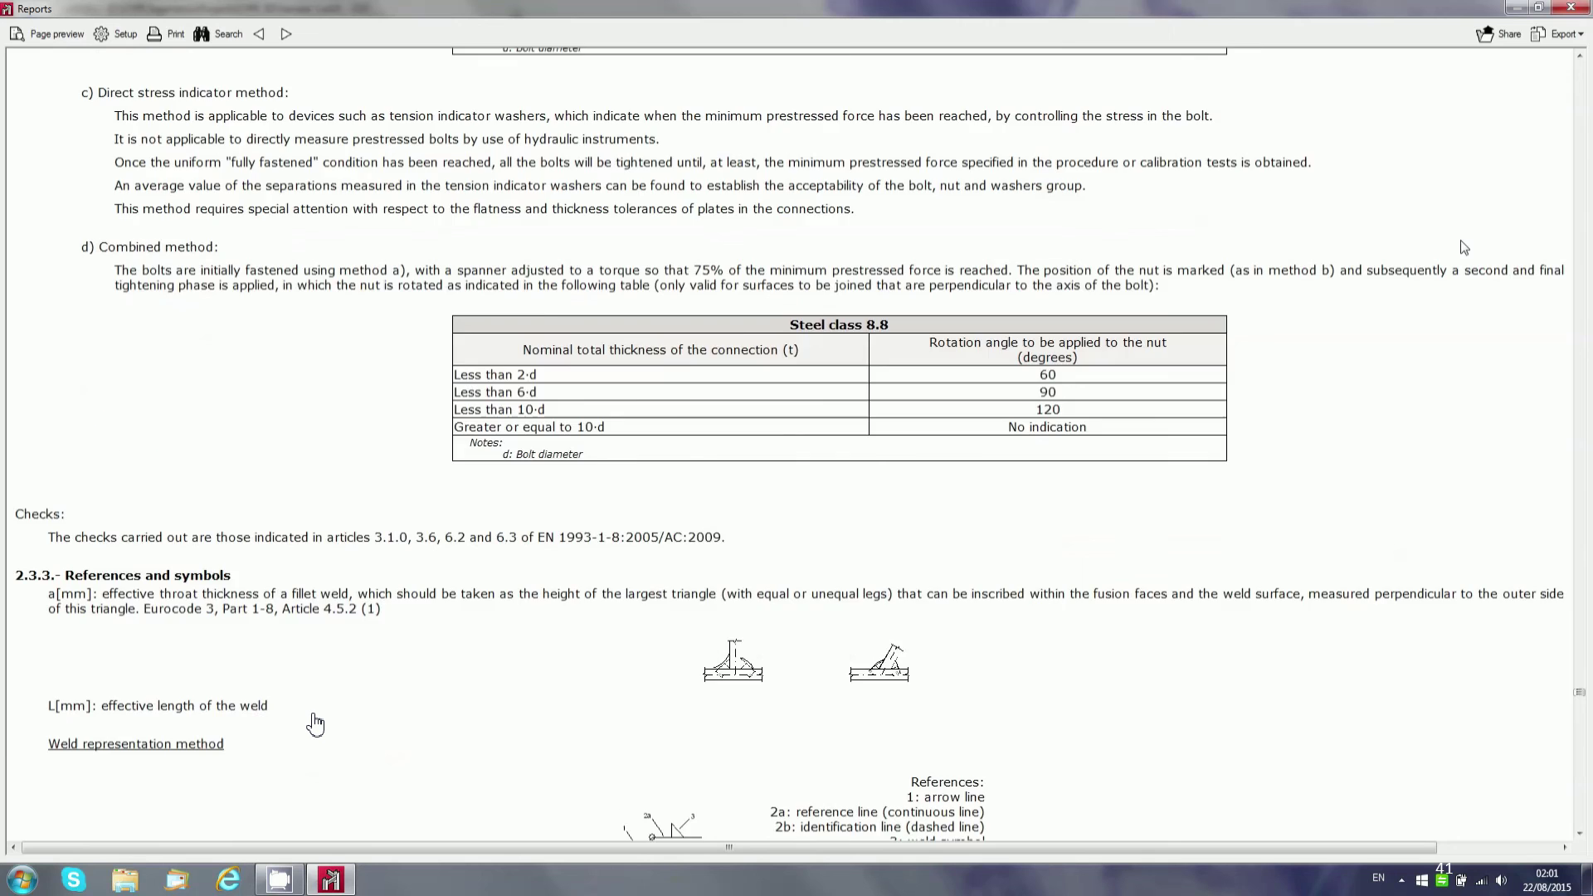
- Examine the report's baseplate and weld checks and the code checks of the foundation elements up to the report's end
{"action": "scroll", "coordinate": [315, 724], "scroll_direction": "down", "scroll_amount": 20}
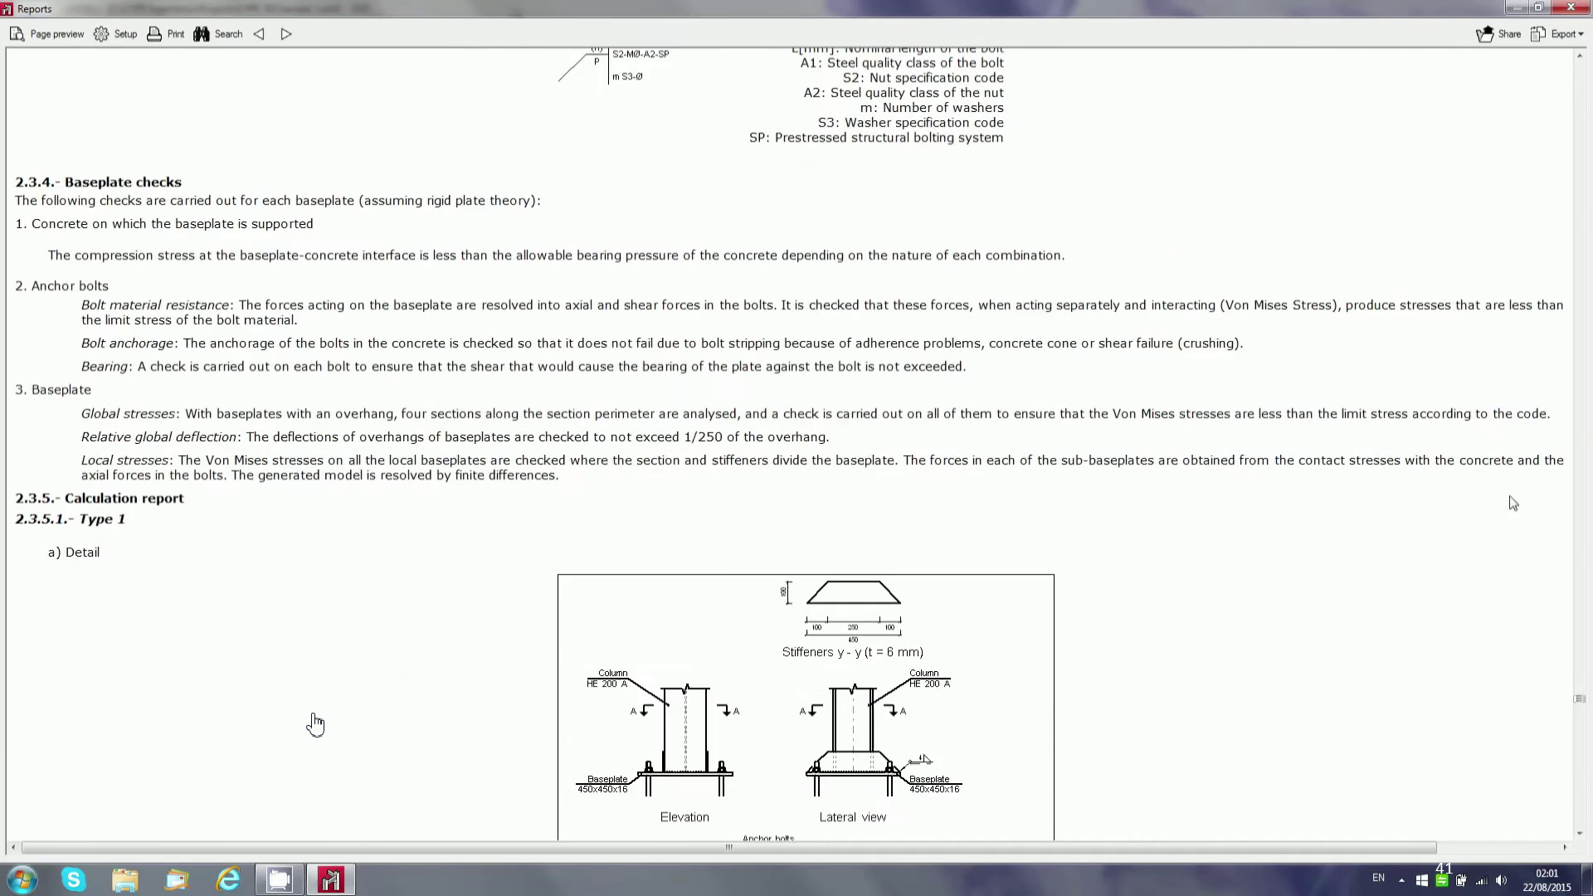
{"action": "scroll", "coordinate": [315, 724], "scroll_direction": "down", "scroll_amount": 20}
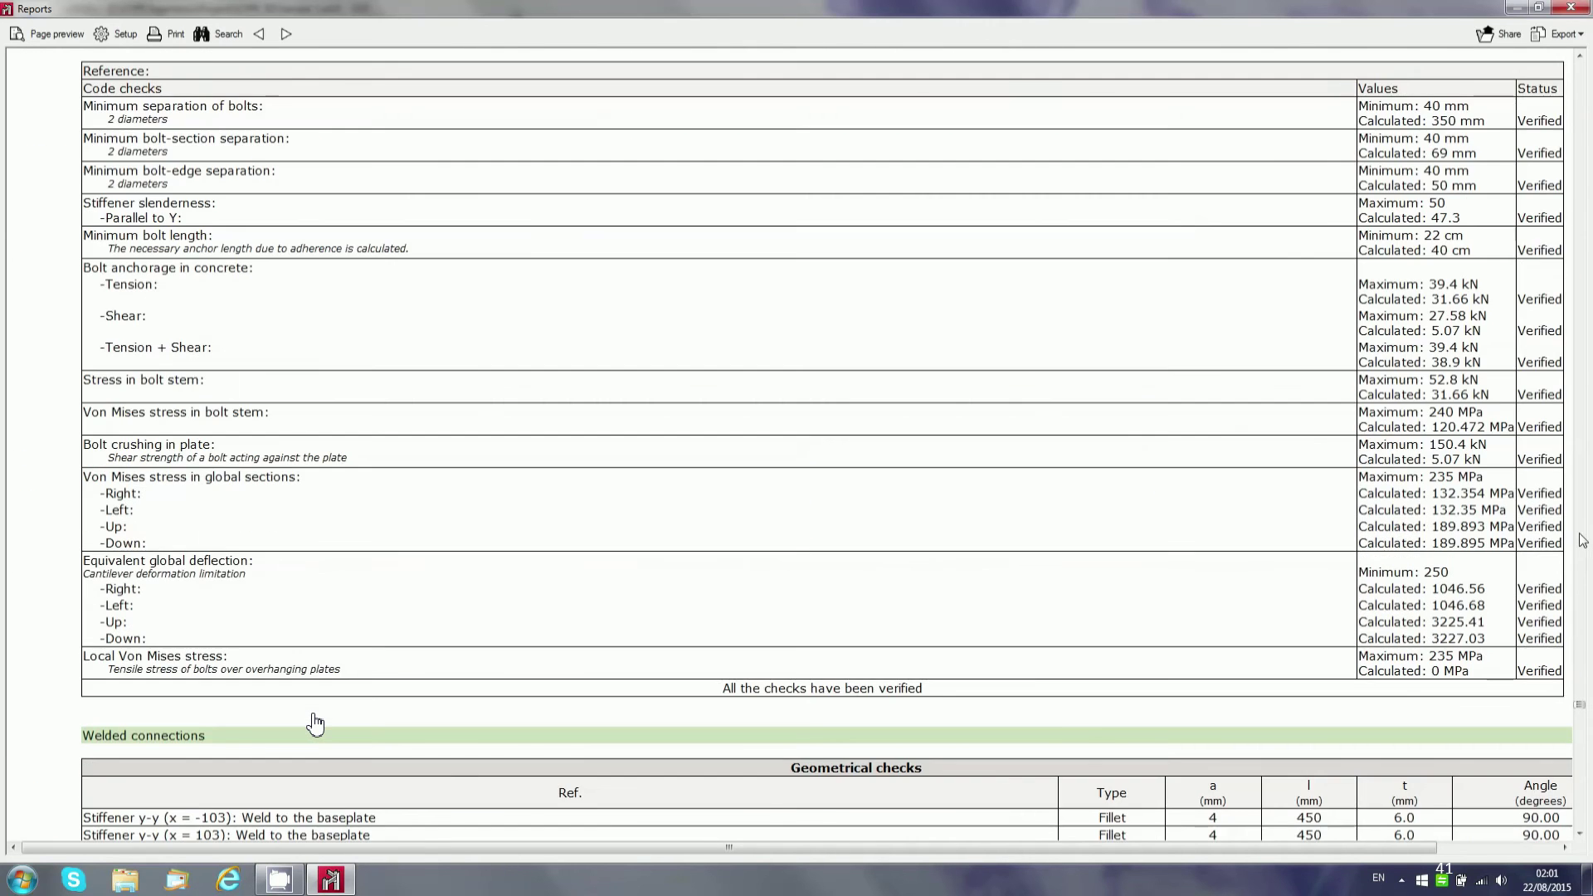
{"action": "scroll", "coordinate": [315, 724], "scroll_direction": "down", "scroll_amount": 20}
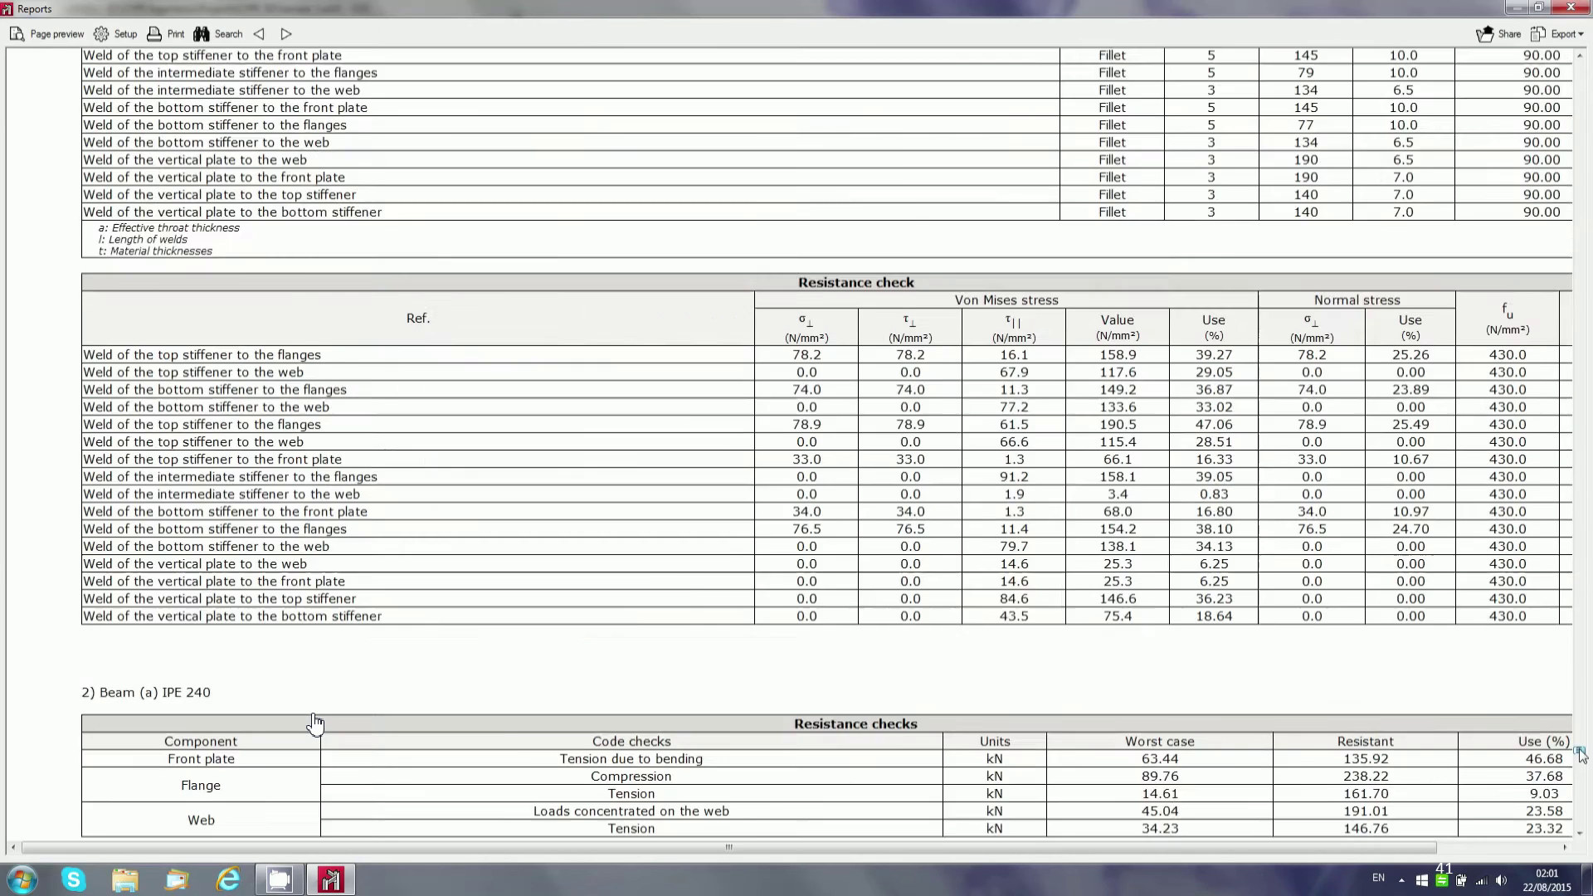
{"action": "scroll", "coordinate": [316, 724], "scroll_direction": "down", "scroll_amount": 20}
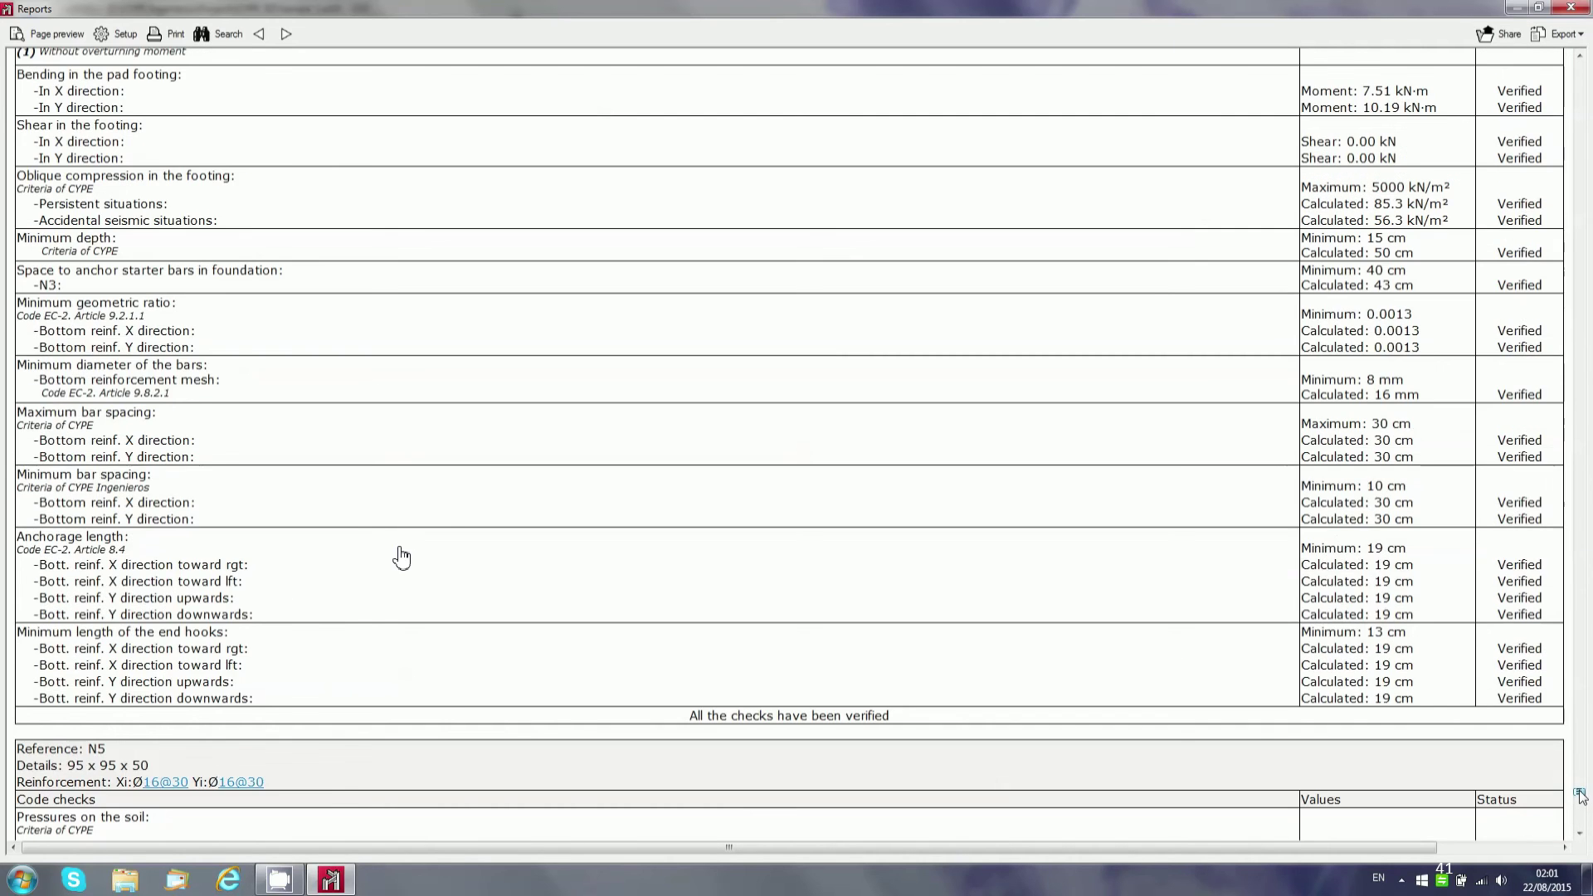
{"action": "scroll", "coordinate": [365, 640], "scroll_direction": "down", "scroll_amount": 20}
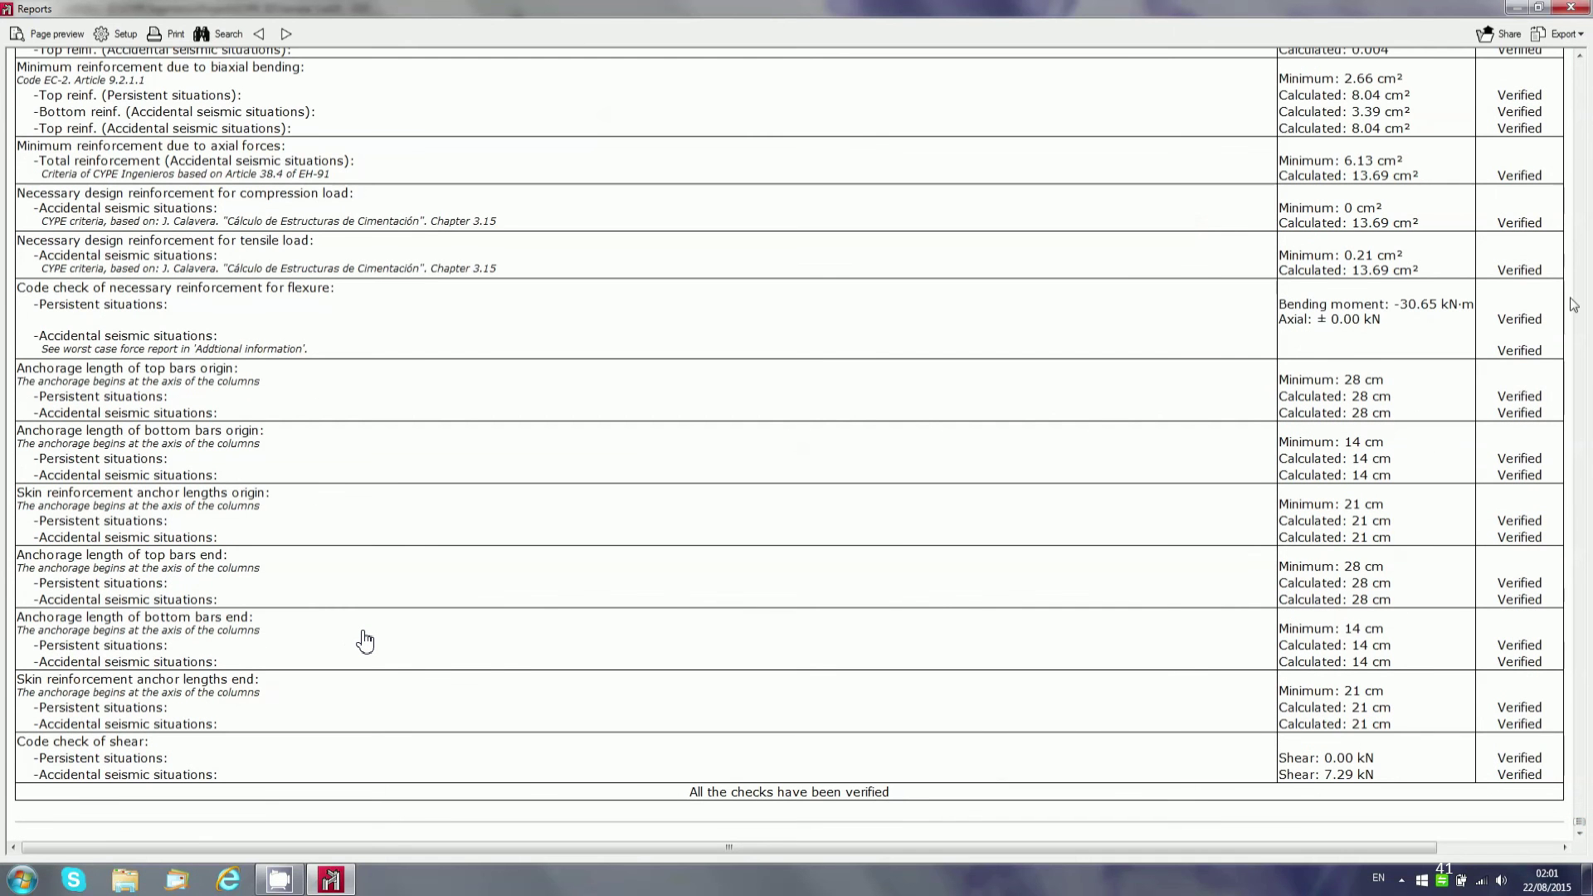
- View the formats available for exporting the report and close it to return to the 3D structure
{"action": "left_click", "coordinate": [1580, 34]}
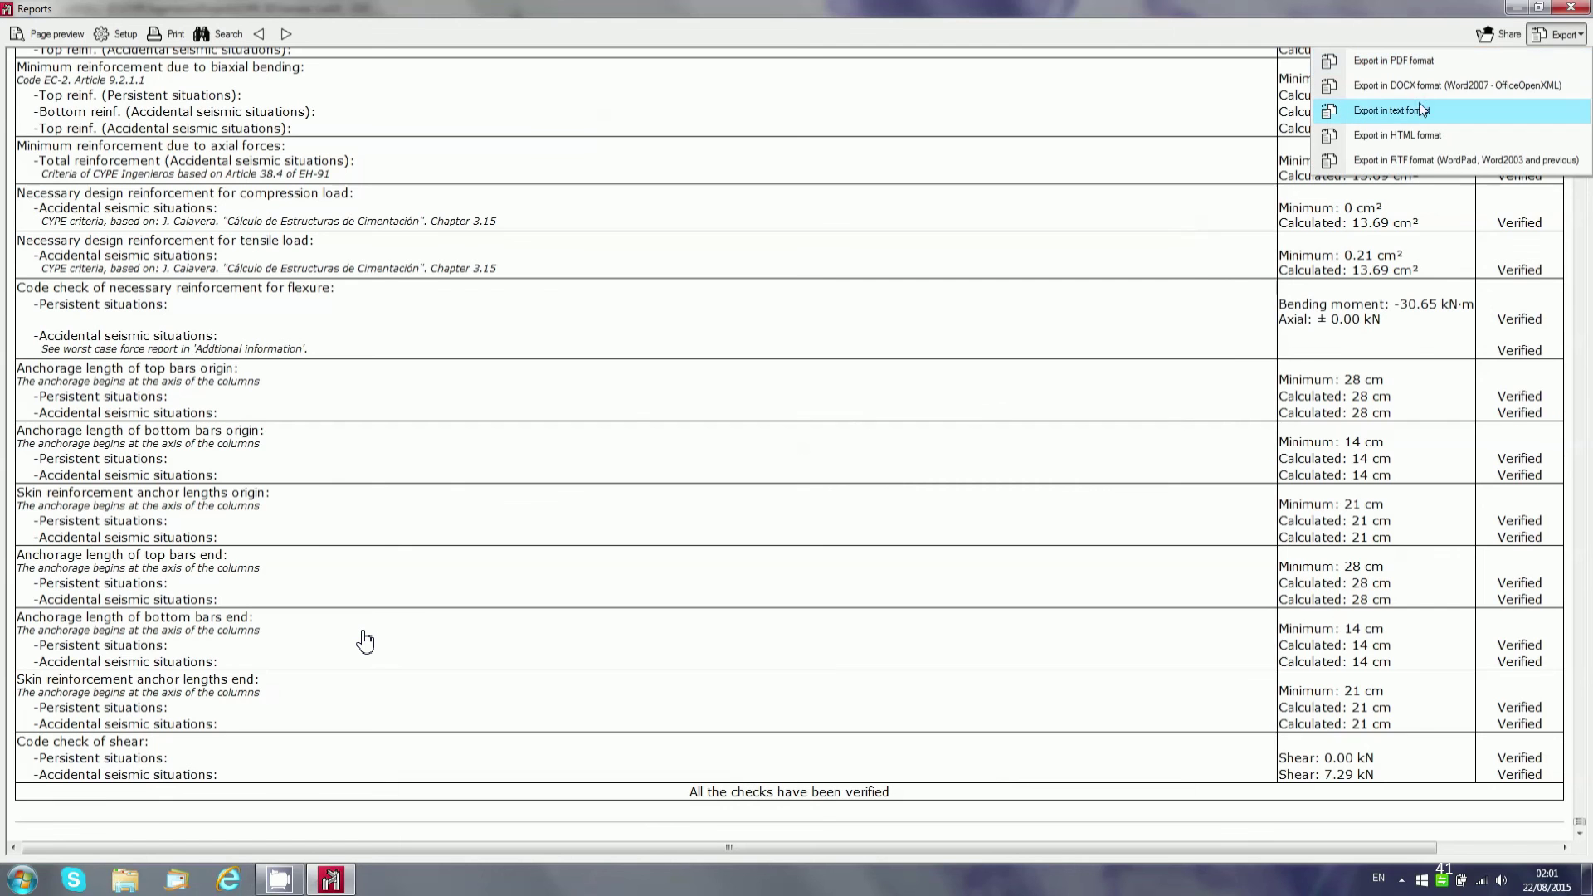
{"action": "left_click", "coordinate": [1568, 10]}
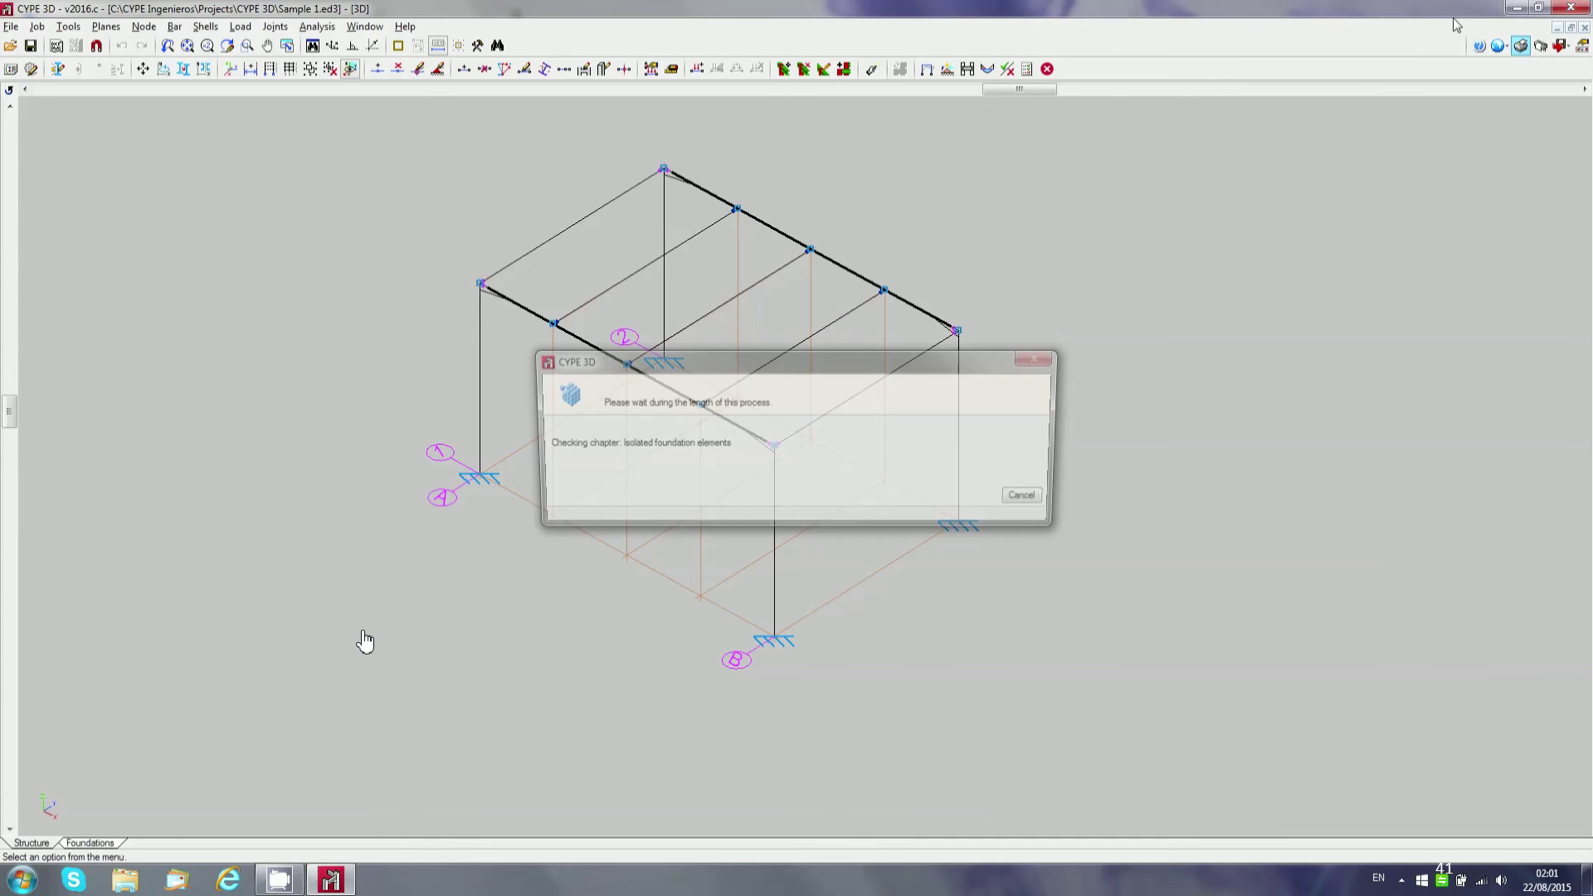
{"action": "left_click", "coordinate": [951, 264]}
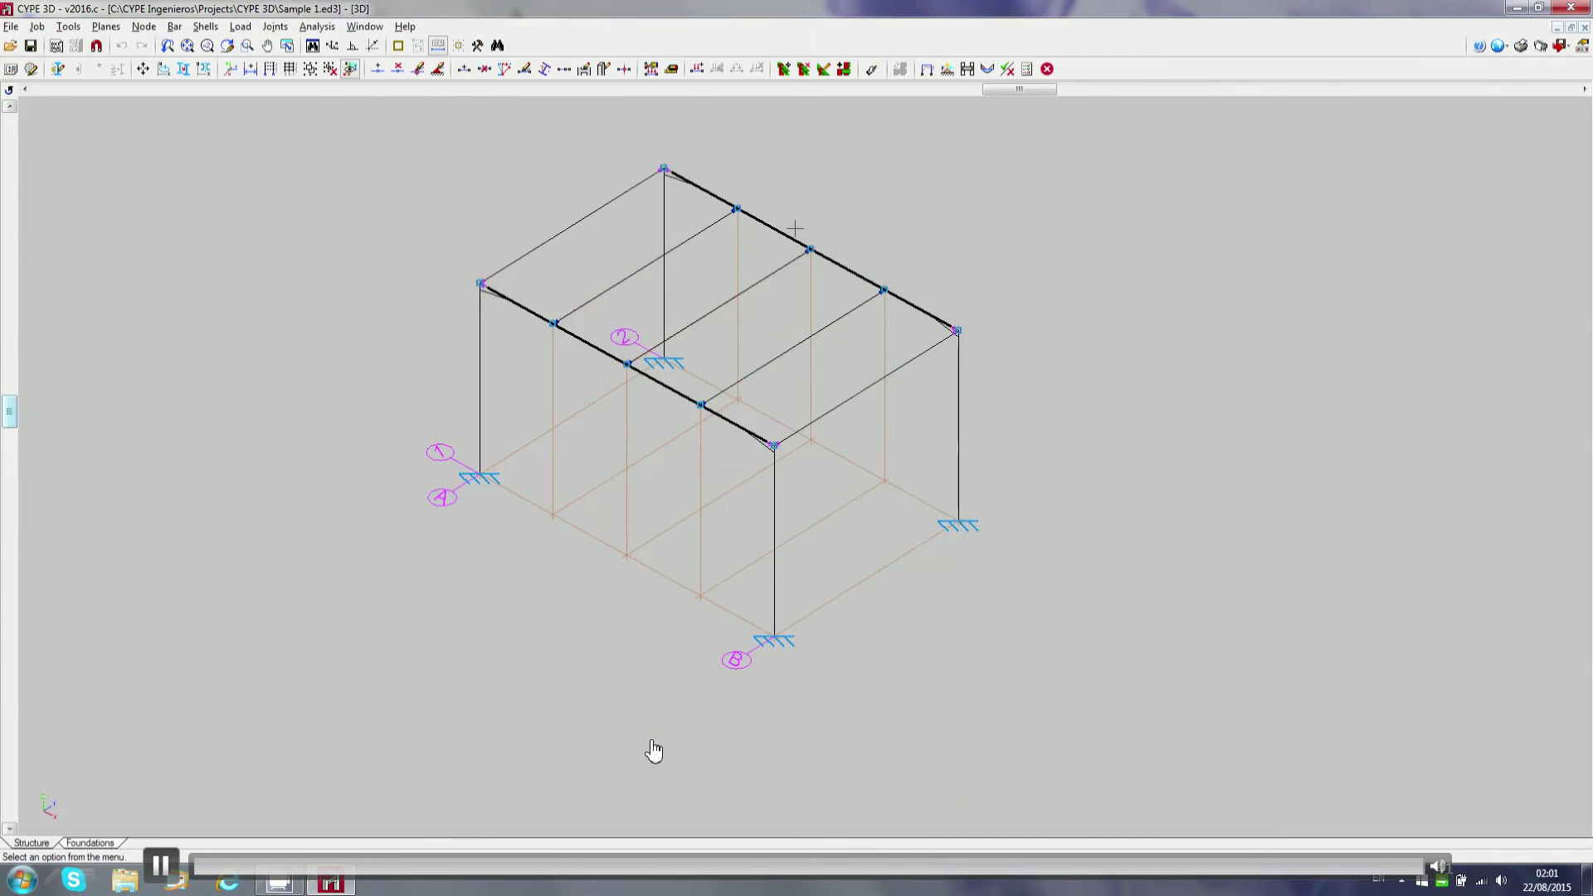
{"action": "scroll", "coordinate": [519, 205], "scroll_direction": "up", "scroll_amount": 2}
{"action": "scroll", "coordinate": [519, 205], "scroll_direction": "up", "scroll_amount": 1}
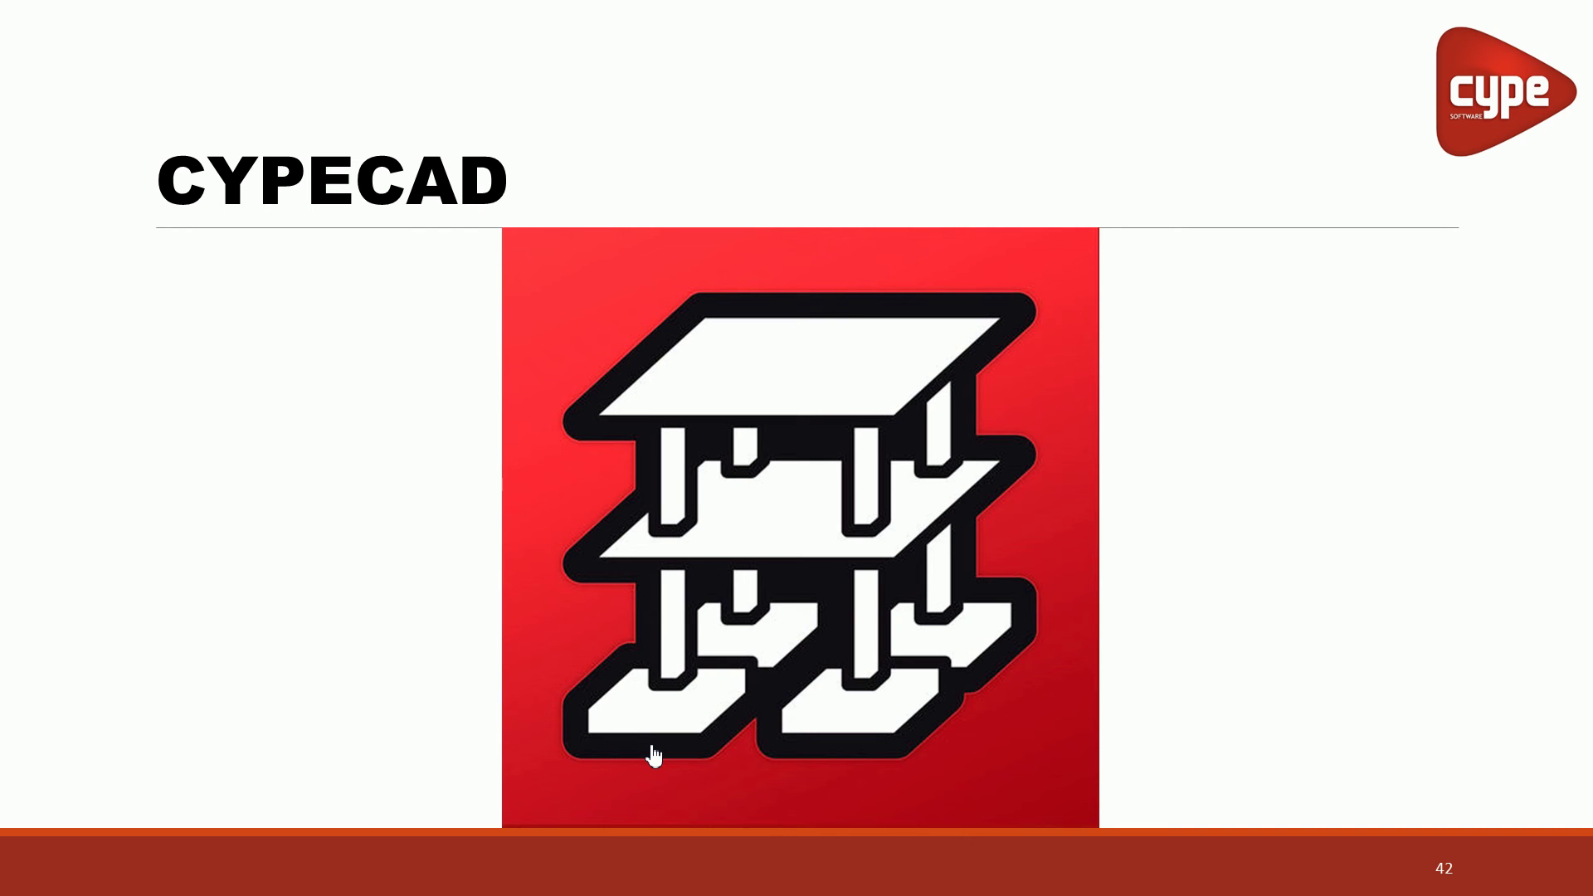
{"action": "left_click", "coordinate": [655, 757]}
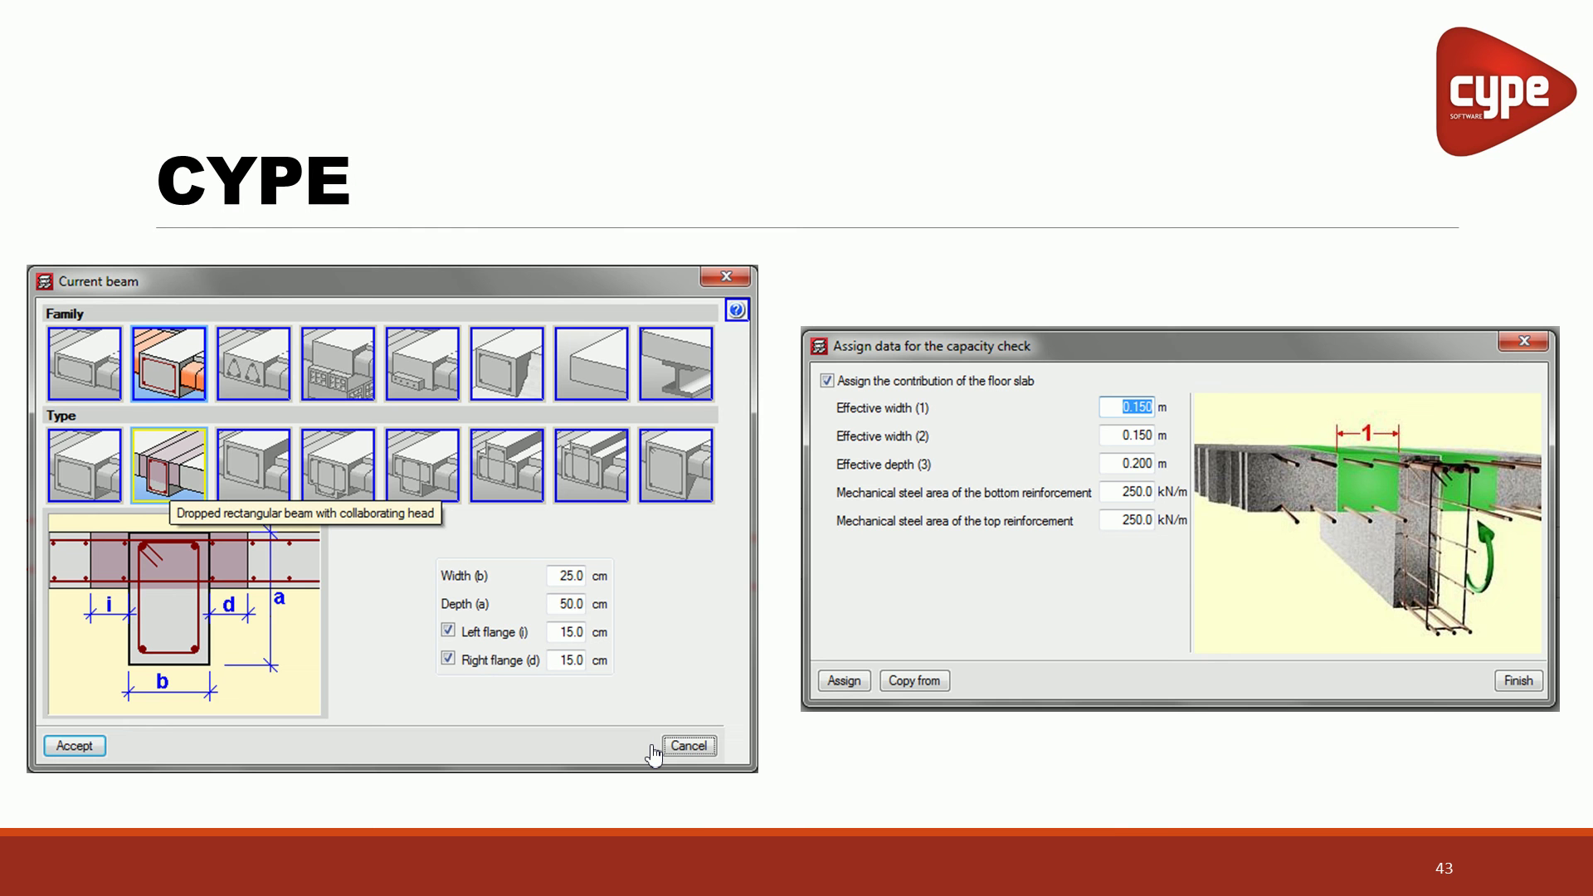